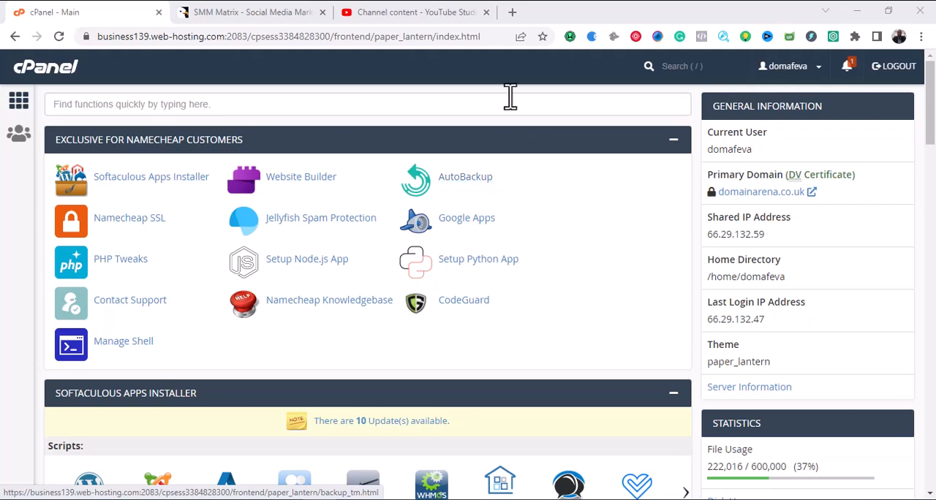
Review the SMM Matrix item page on CodeCanyon, including its price, description and demo links.
left_click(286, 12)
mouse_move(361, 145)
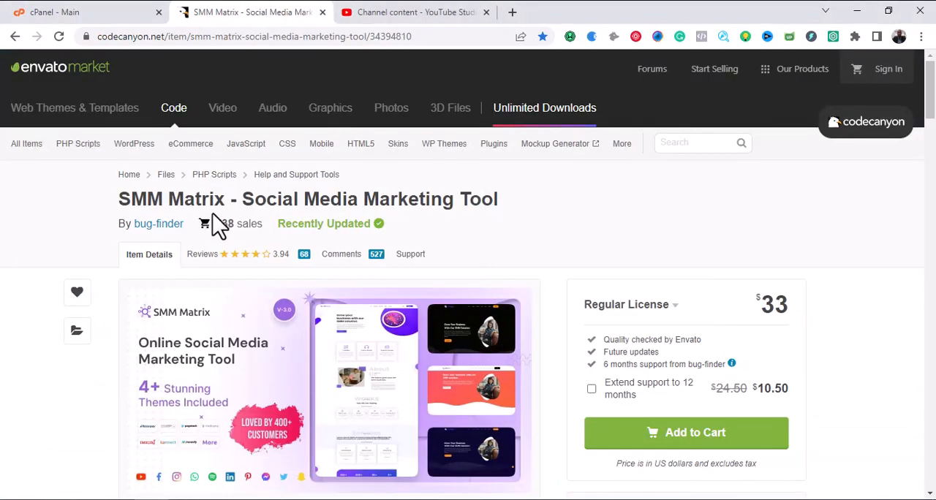
scroll(246, 256, "down", 2)
scroll(263, 318, "down", 2)
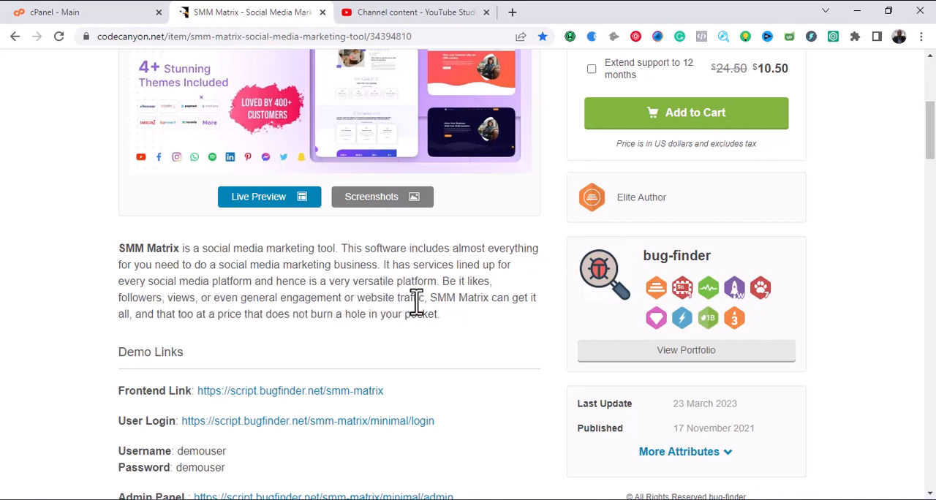
scroll(479, 305, "up", 4)
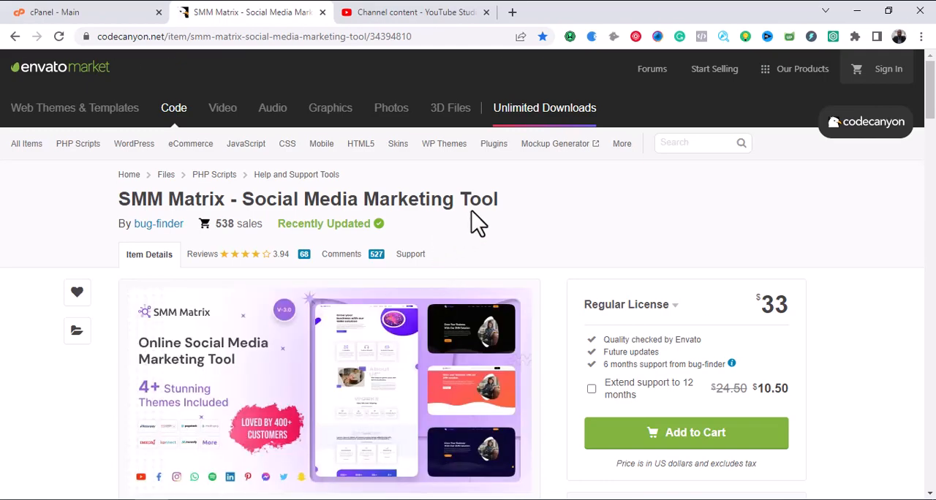
scroll(472, 220, "down", 3)
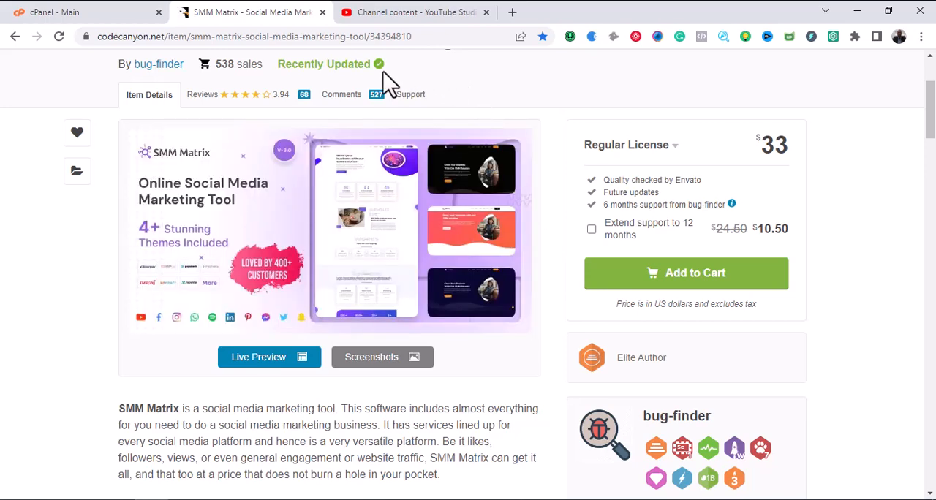
scroll(567, 161, "up", 2)
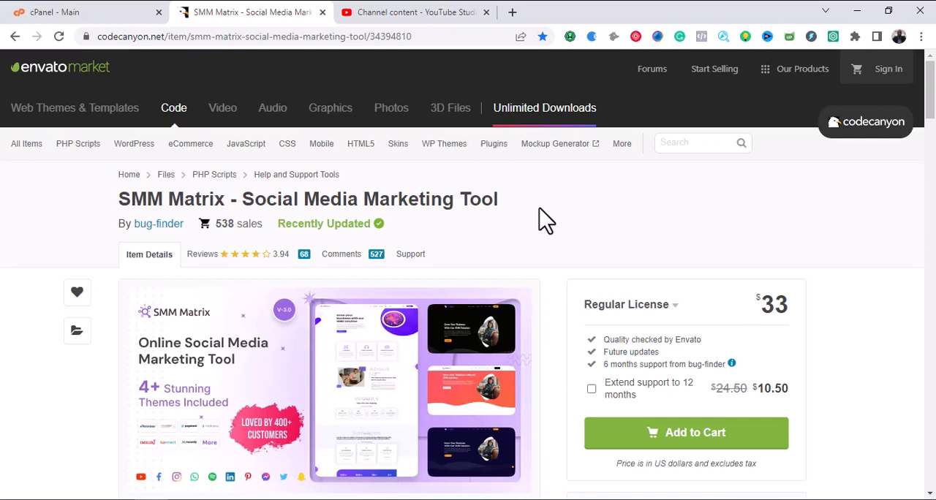
Return to the cPanel page and minimize the browser to locate the smm matrix3.0 archive on the desktop.
left_click(110, 13)
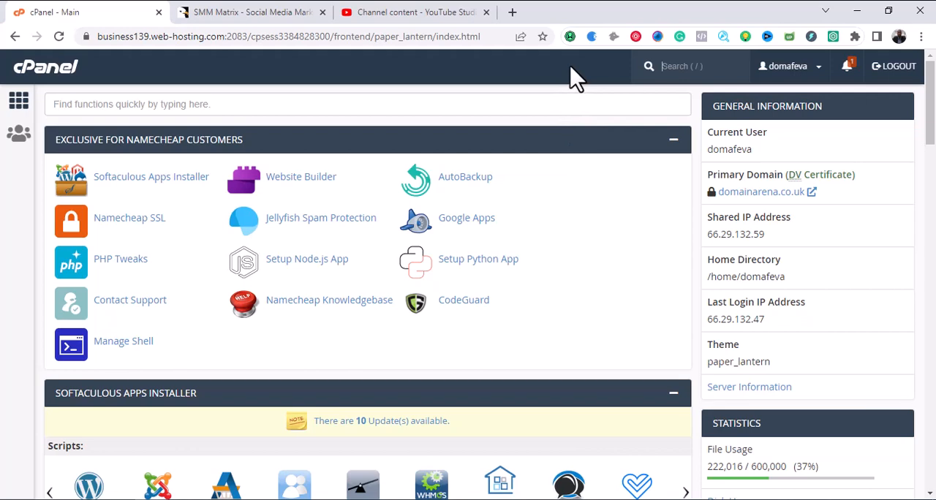
left_click(857, 10)
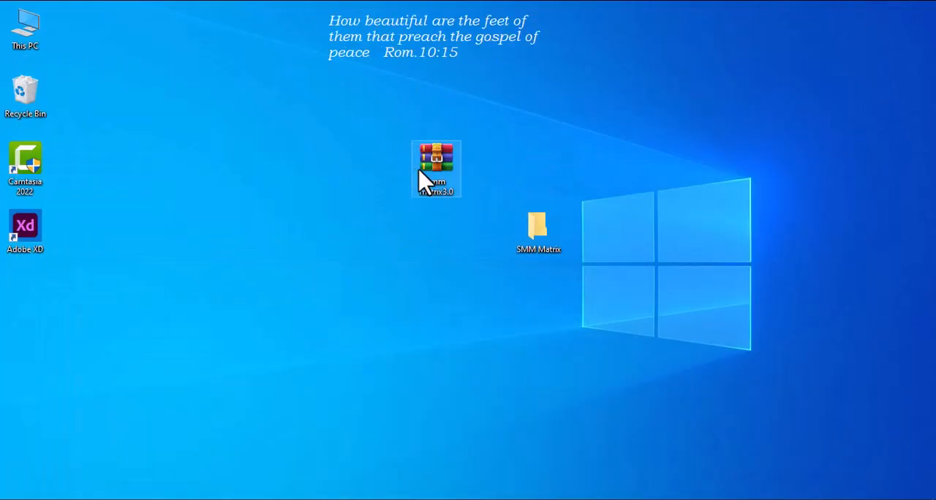
left_click(438, 149)
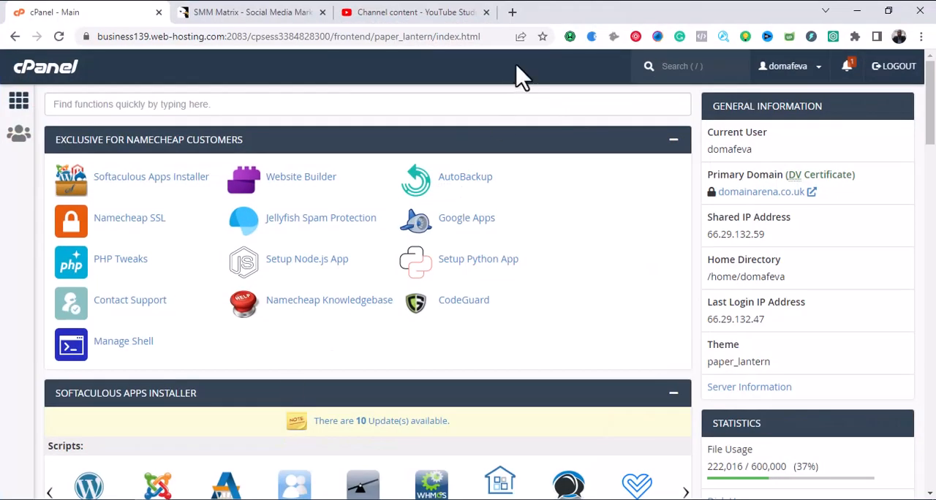
Search Google for "winrar" in a new browser tab and close that tab after viewing the download site.
left_click(517, 11)
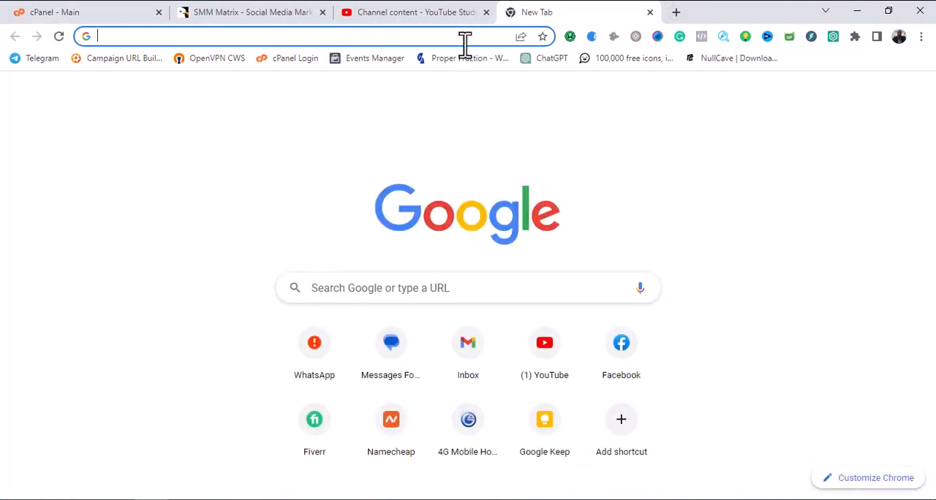
type("winra")
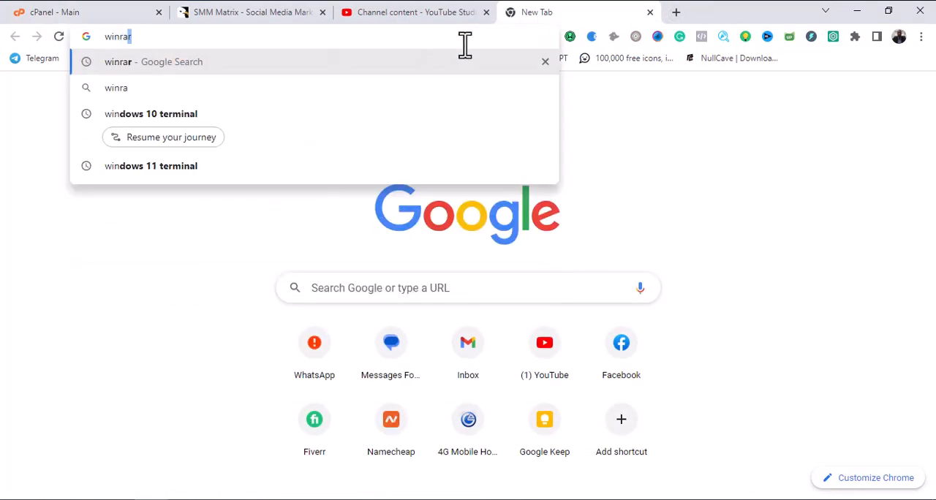
type("r")
key("Return")
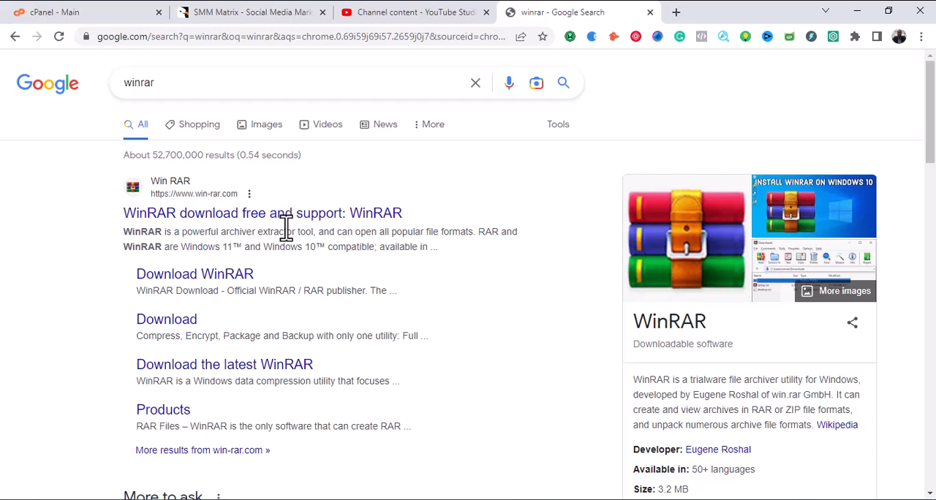
left_click(650, 12)
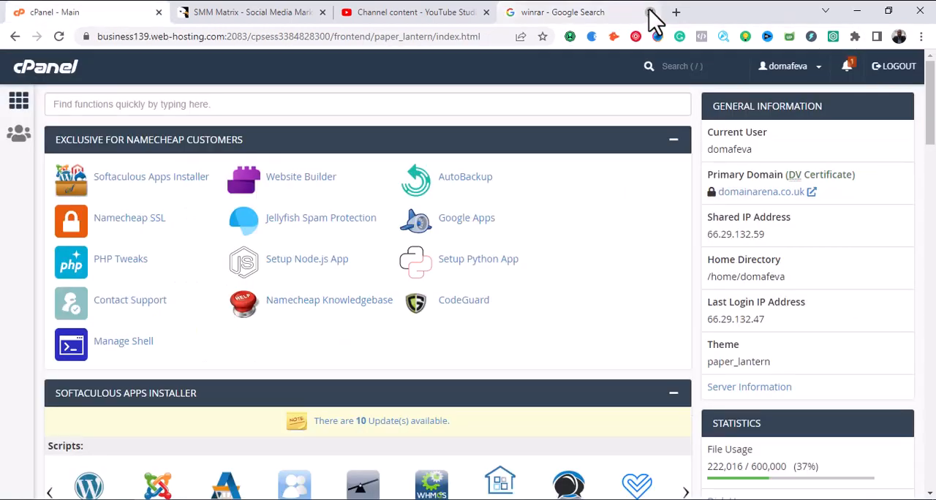
Extract the smm matrix3.0 archive from the desktop into the desktop's SMM Matrix folder with WinRAR and close the archive.
left_click(856, 11)
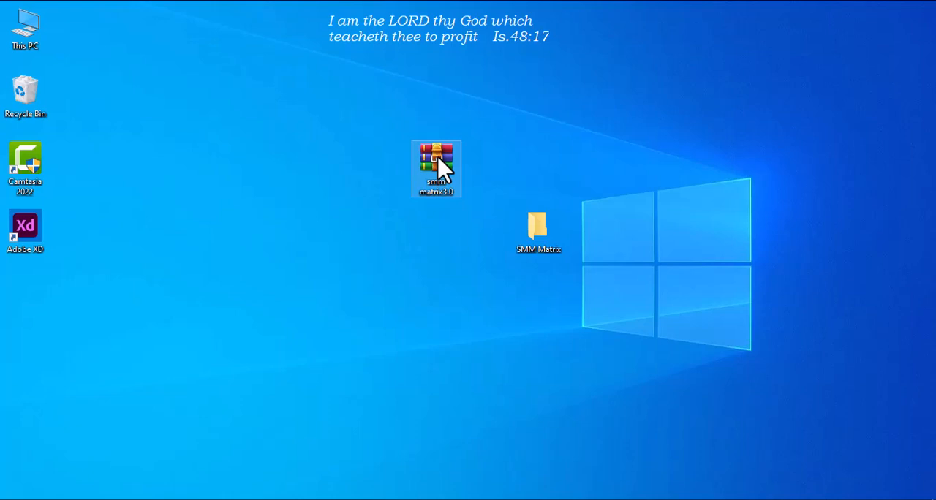
double_click(439, 161)
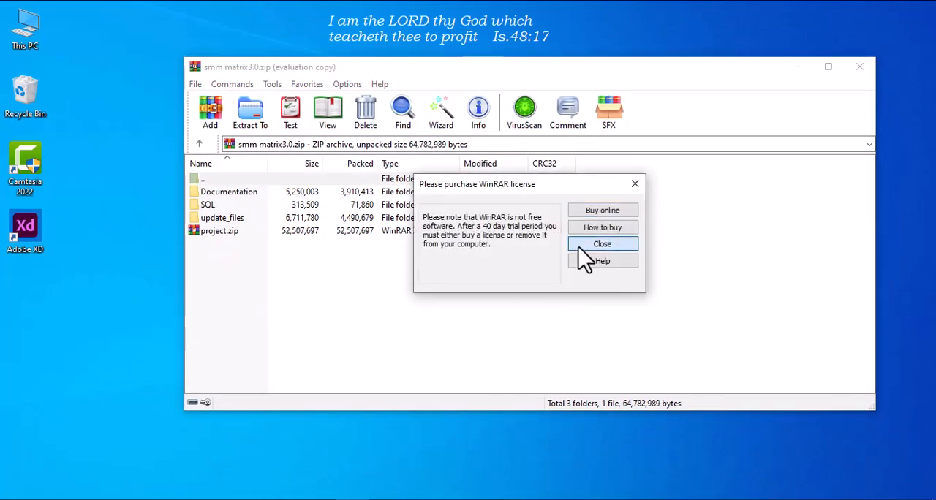
left_click(582, 246)
left_click_drag(411, 173, 349, 85)
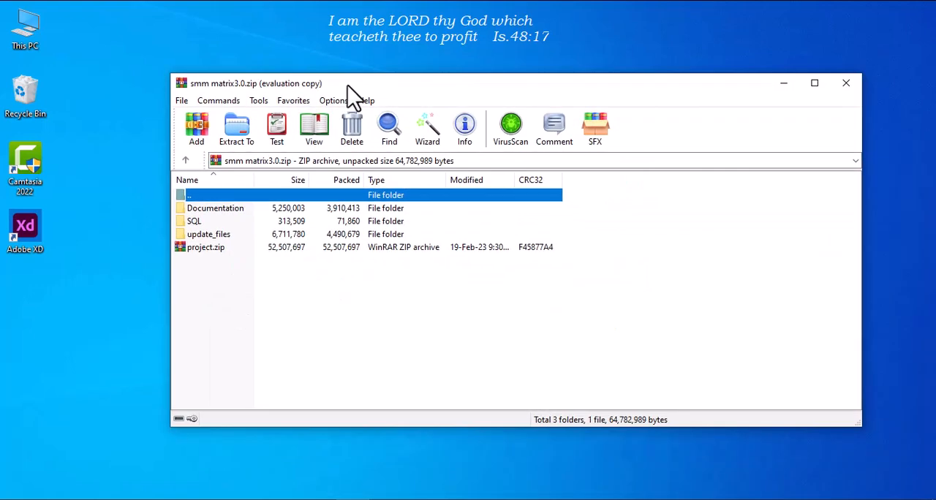
left_click(237, 133)
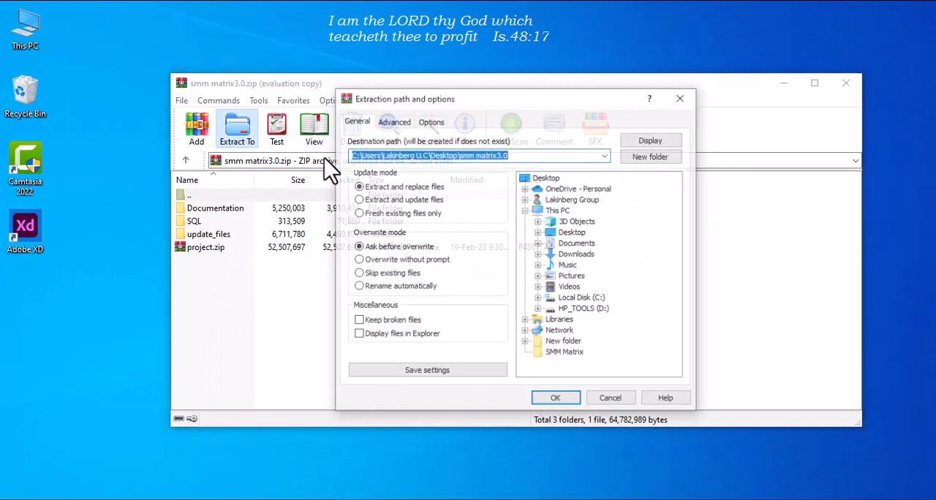
left_click(559, 352)
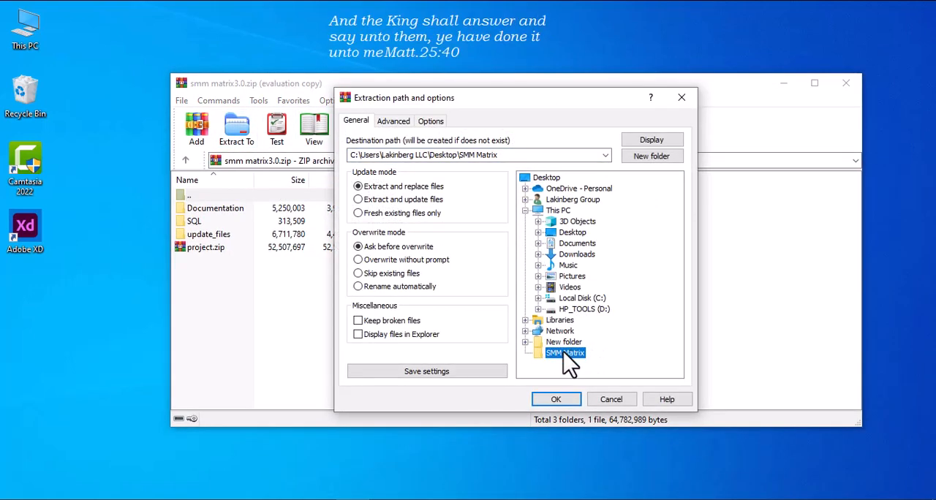
left_click(556, 401)
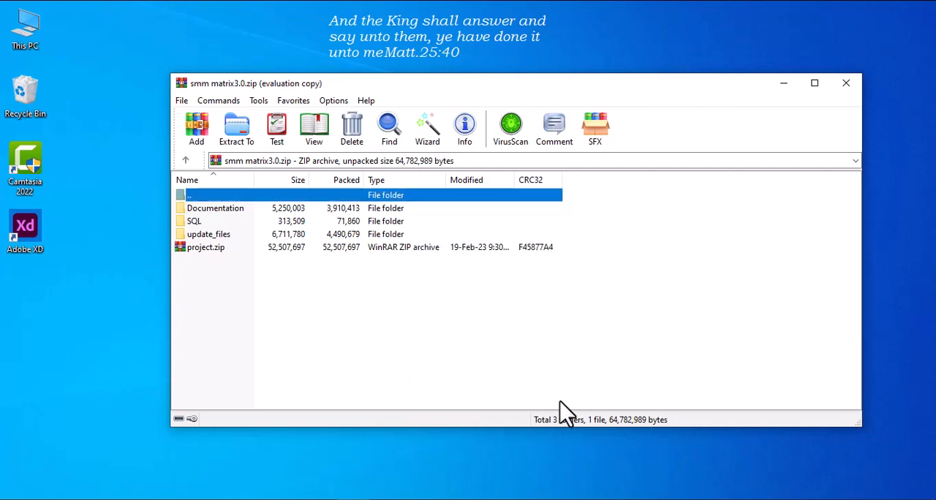
left_click(846, 87)
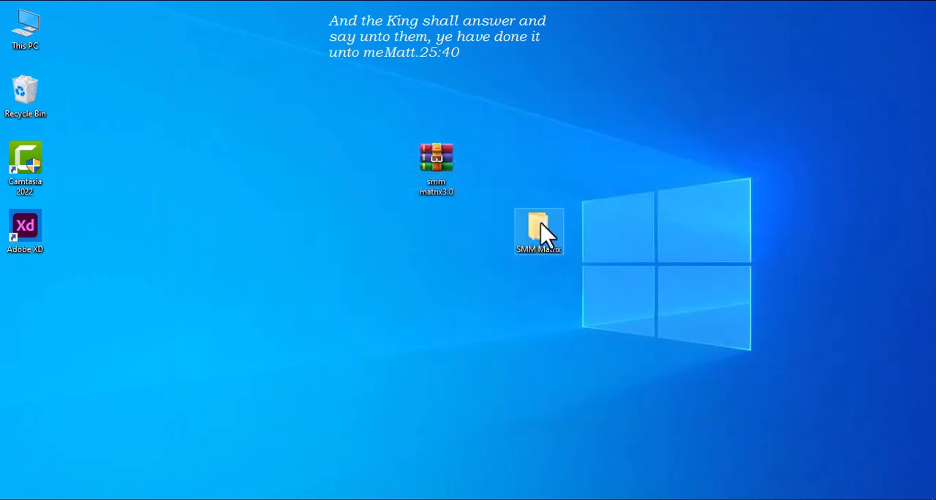
Open the index page from the Documentation folder inside the extracted SMM Matrix folder.
double_click(554, 251)
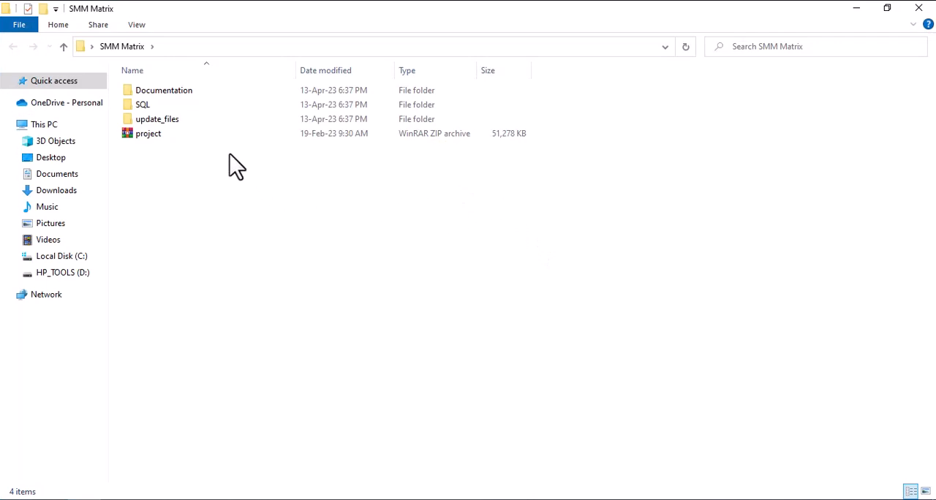
left_click(172, 101)
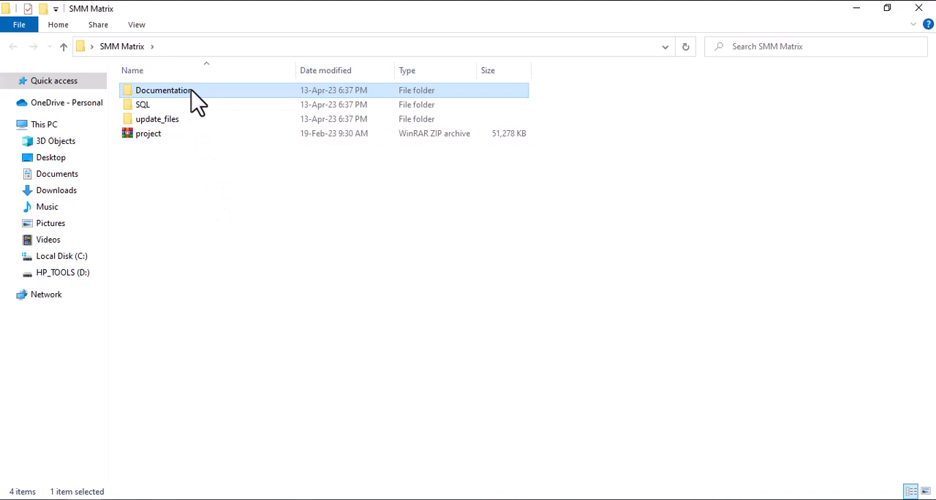
double_click(194, 101)
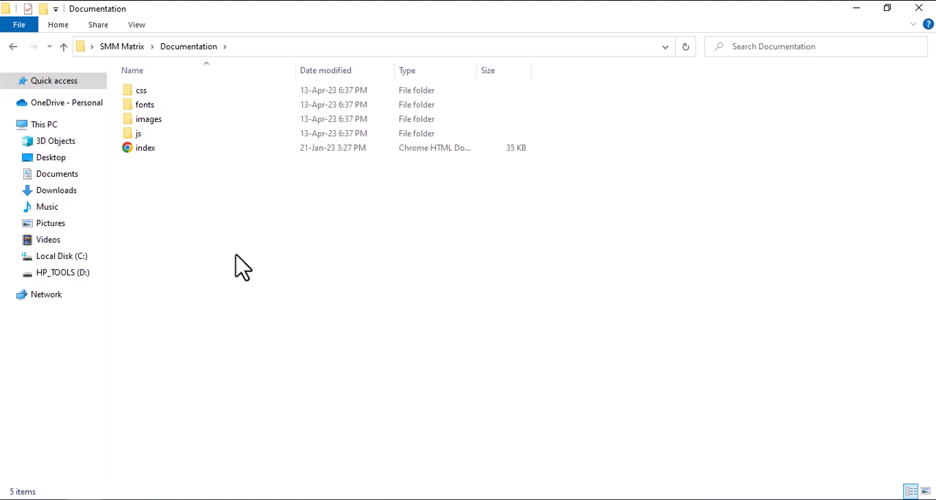
double_click(163, 154)
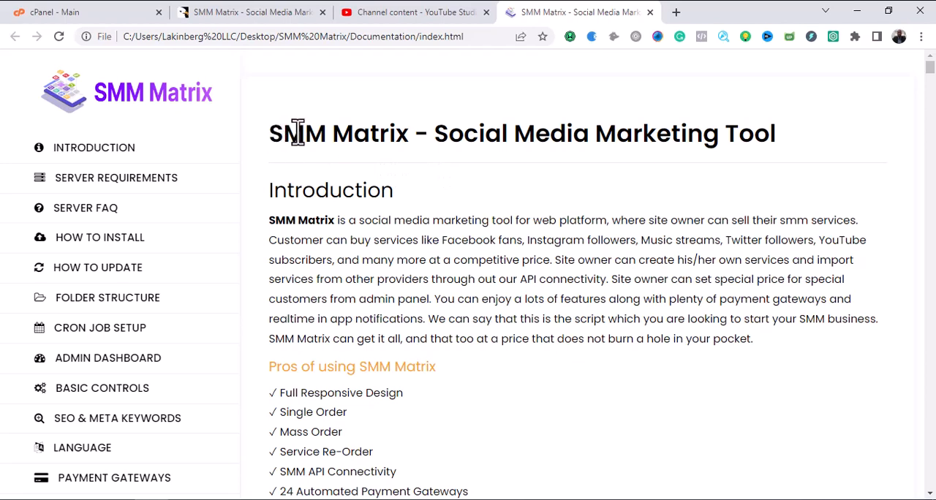
Examine the documentation's feature list, server requirements, server FAQ and the database setup part of How To Install.
scroll(373, 190, "down", 2)
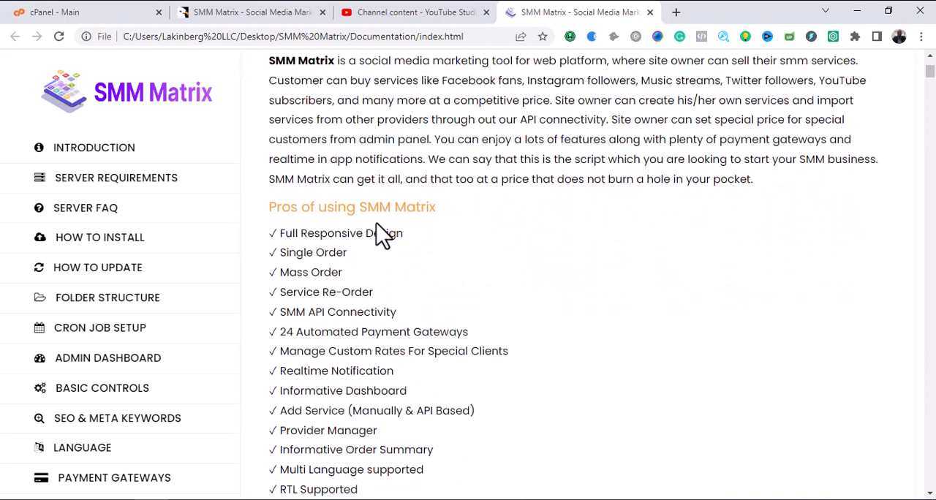
scroll(376, 230, "down", 4)
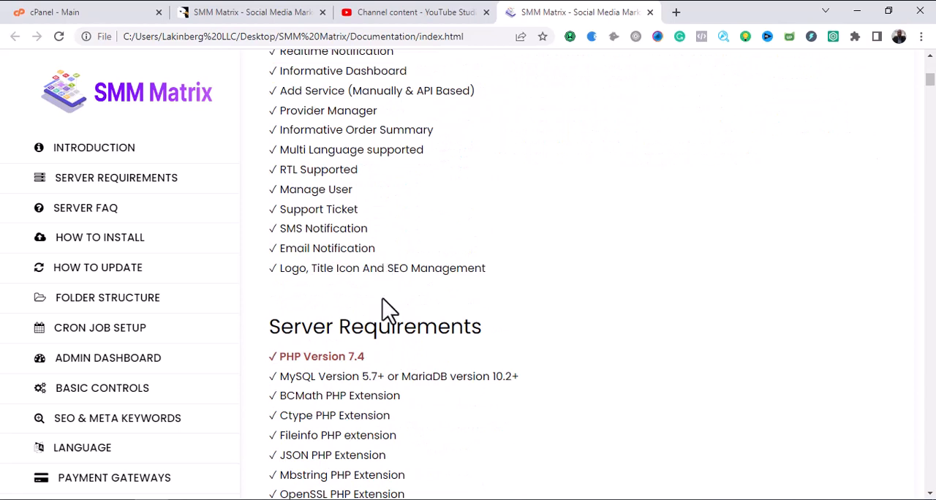
scroll(387, 307, "down", 2)
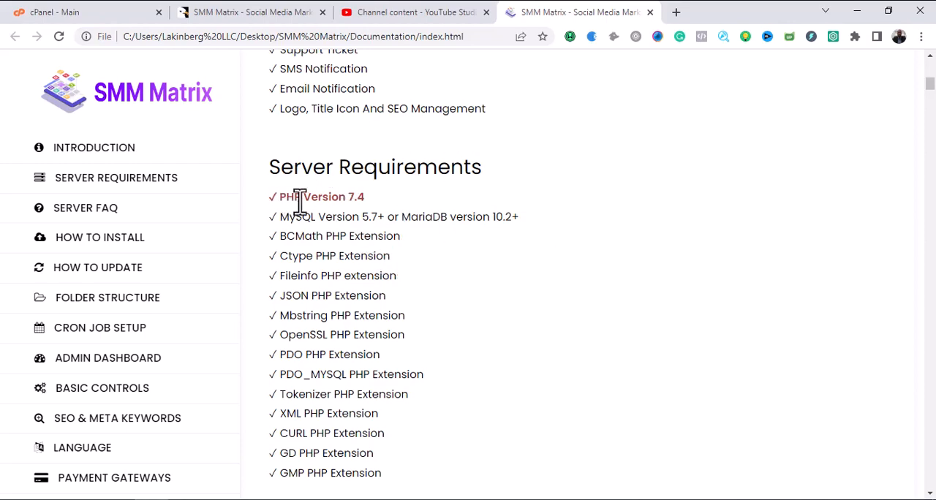
scroll(370, 242, "down", 4)
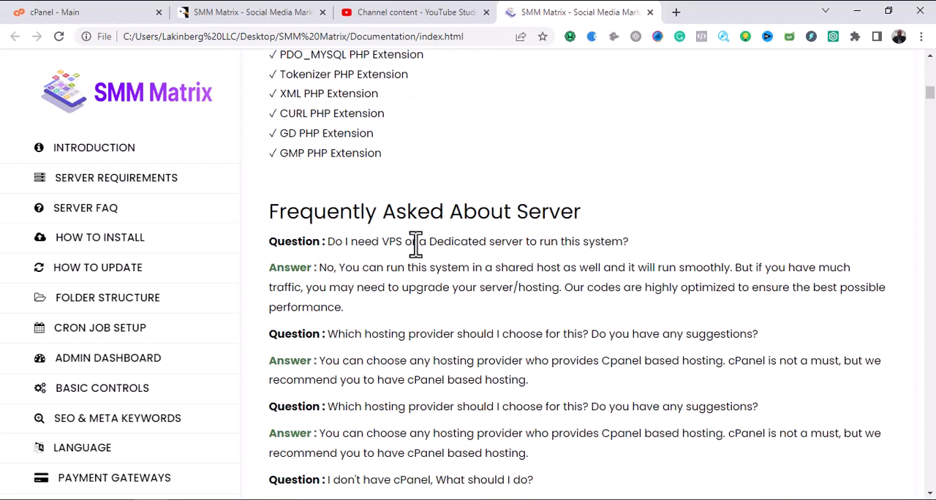
scroll(439, 244, "down", 3)
scroll(425, 243, "up", 3)
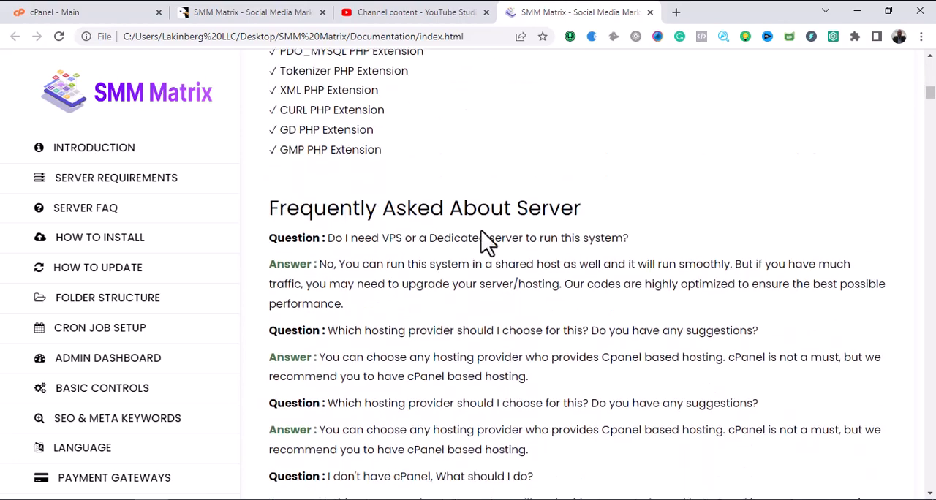
scroll(454, 243, "down", 7)
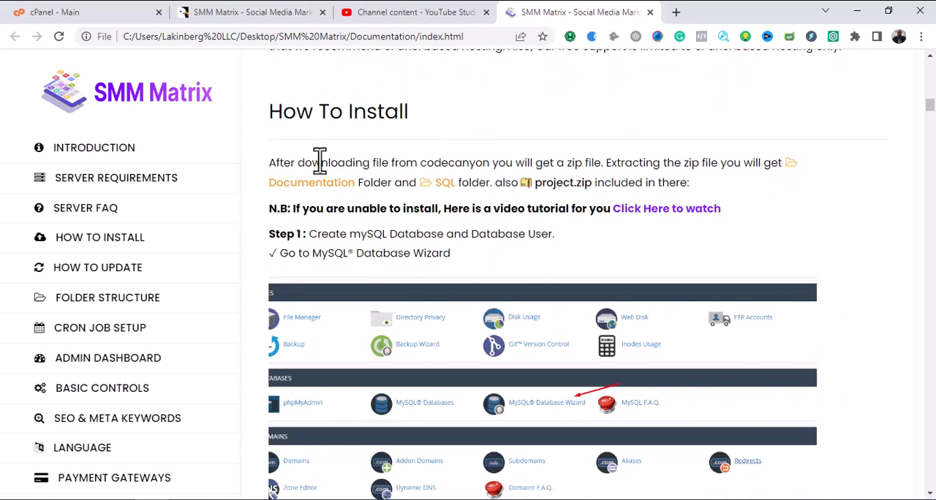
scroll(393, 211, "down", 2)
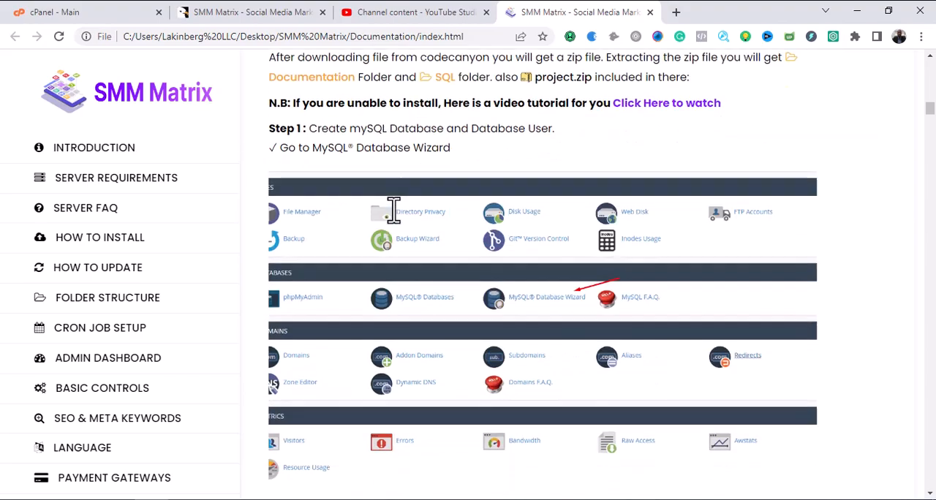
scroll(394, 216, "down", 9)
scroll(392, 223, "up", 4)
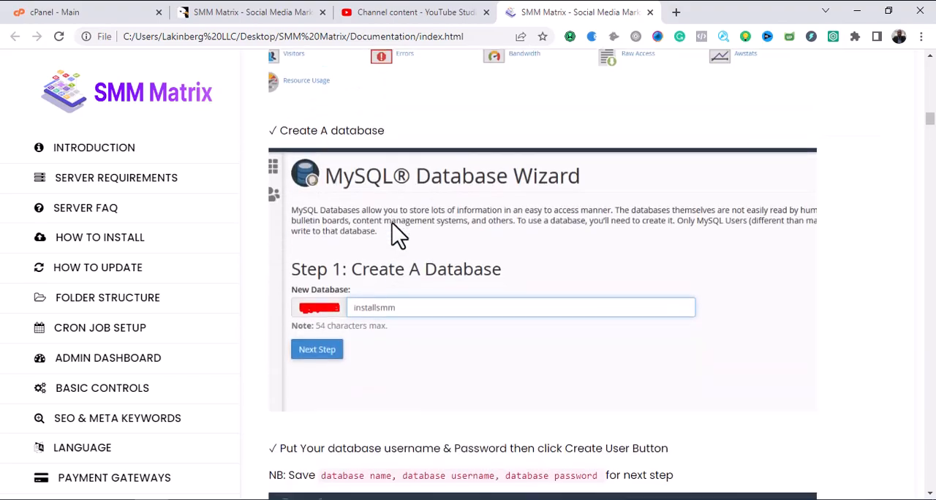
scroll(392, 223, "up", 20)
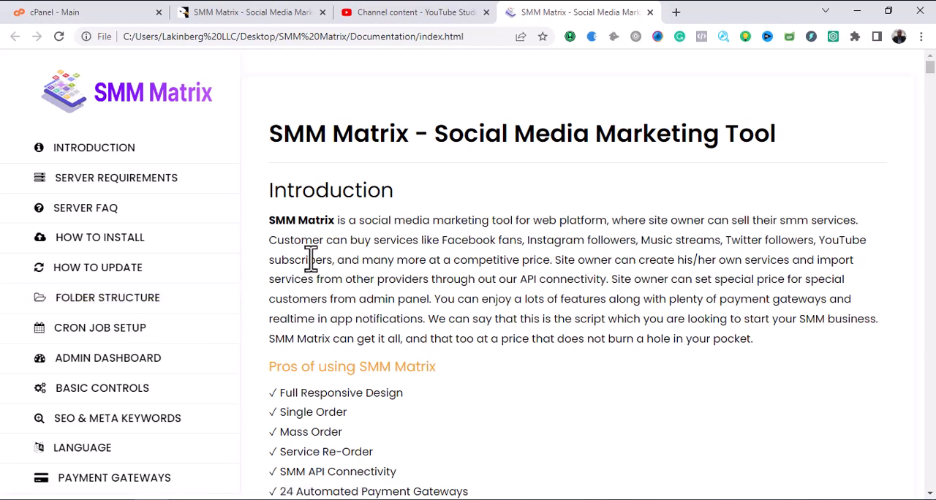
View the documentation's Cron Job Setup and Folder Structure sections and close the documentation page.
left_click(132, 344)
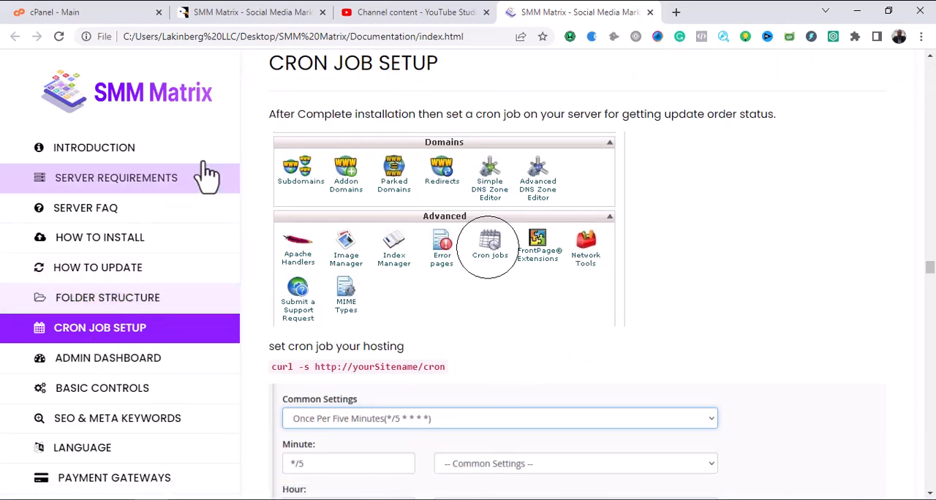
scroll(421, 271, "up", 8)
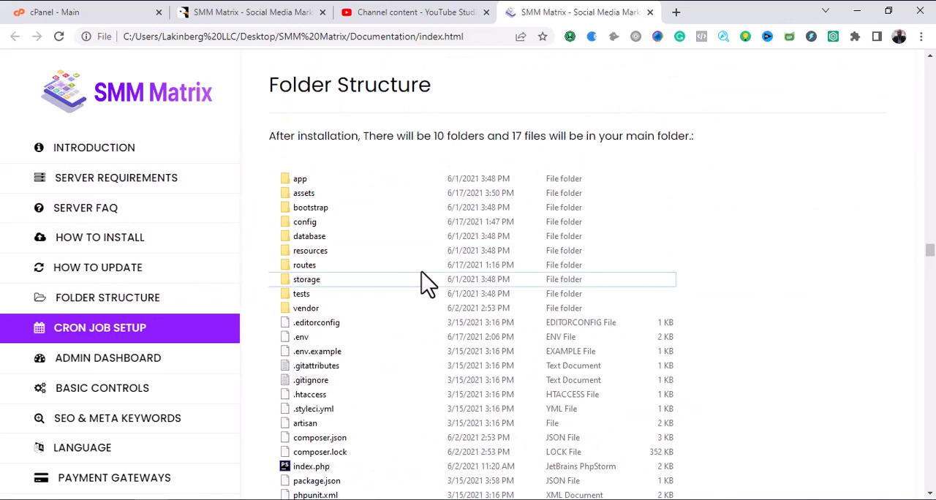
left_click(650, 11)
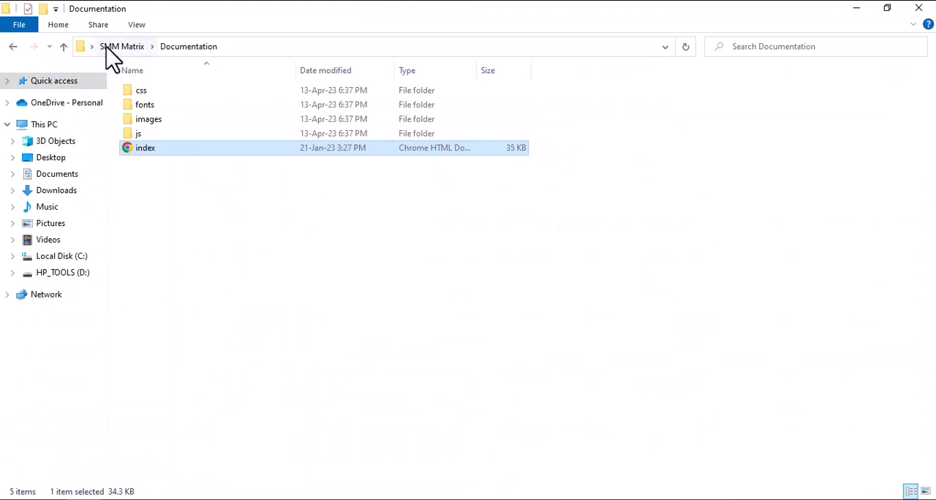
Examine the contents of the SQL and update_files folders and the project archive in the extracted SMM Matrix folder.
left_click(107, 47)
left_click(171, 108)
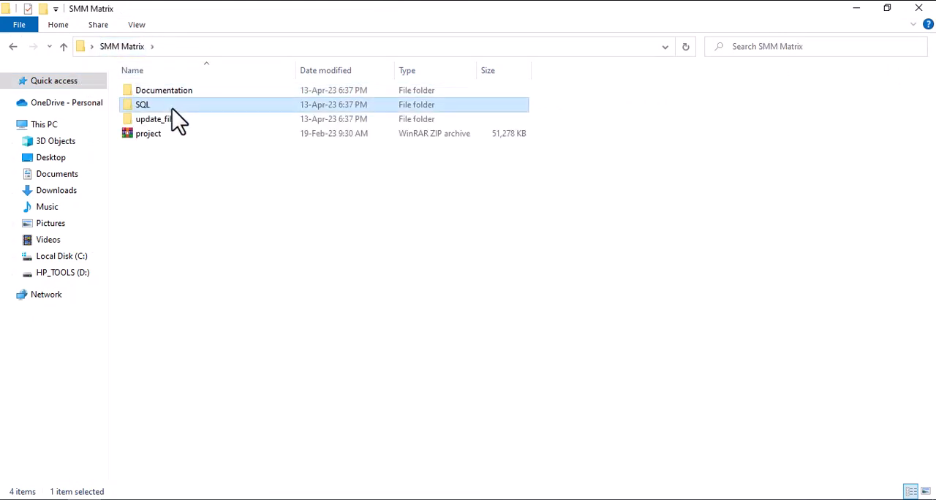
double_click(172, 108)
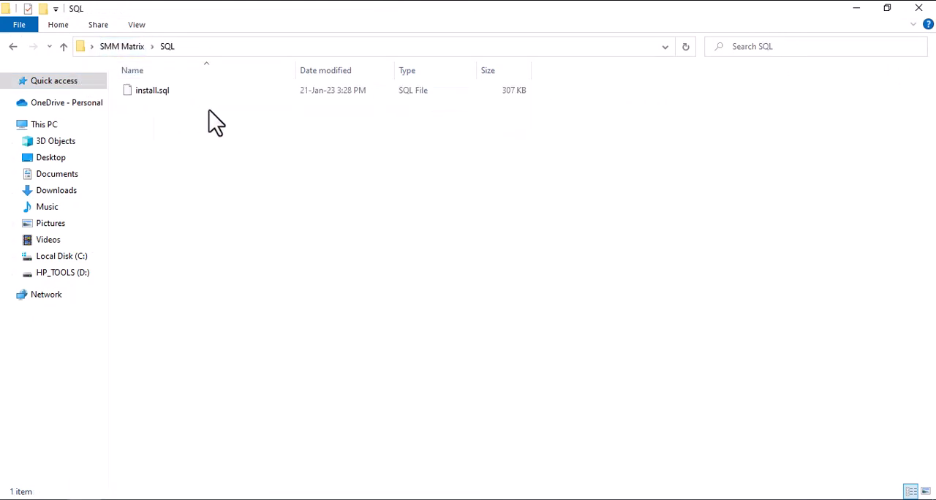
left_click(12, 48)
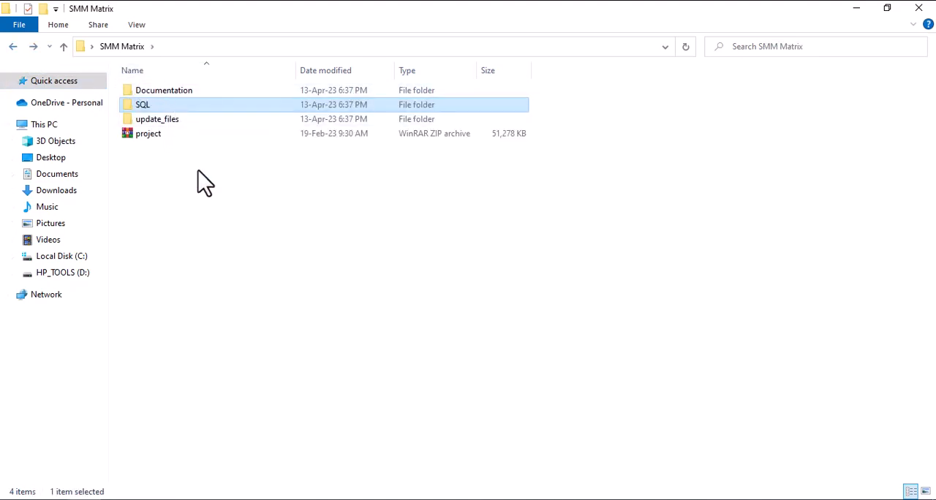
left_click(178, 121)
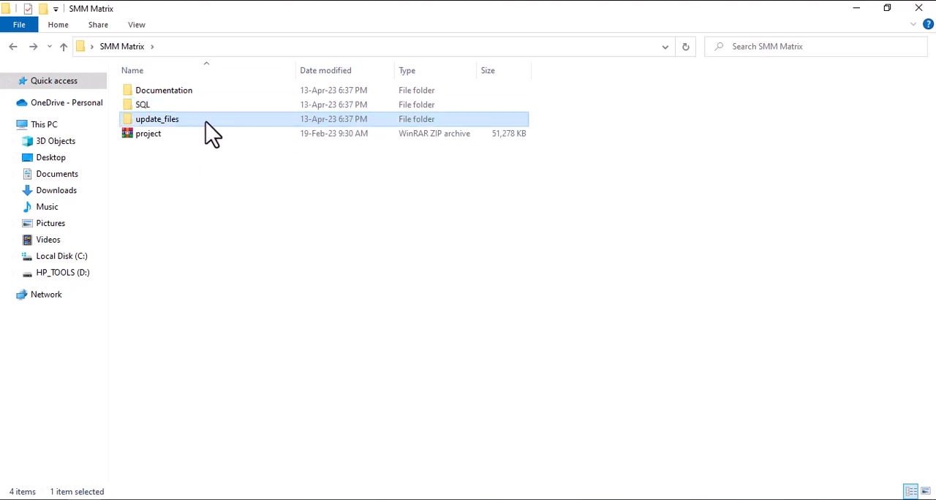
double_click(205, 121)
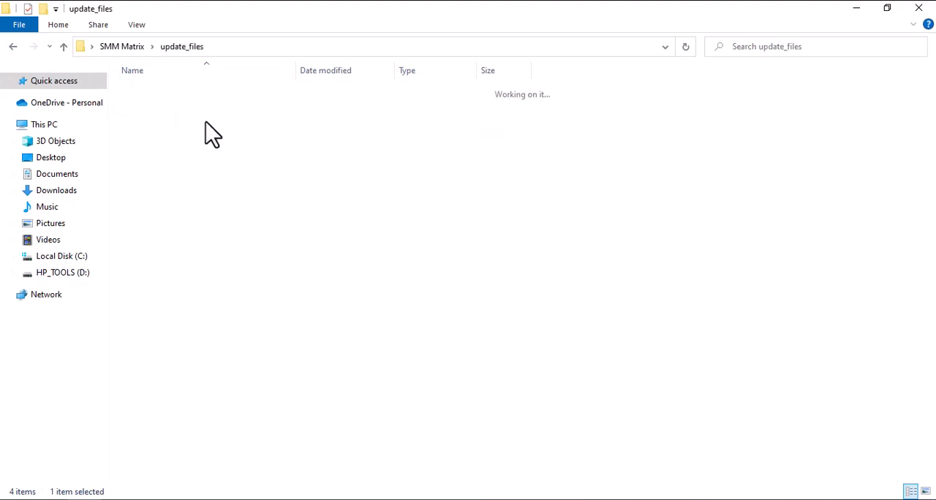
left_click(12, 48)
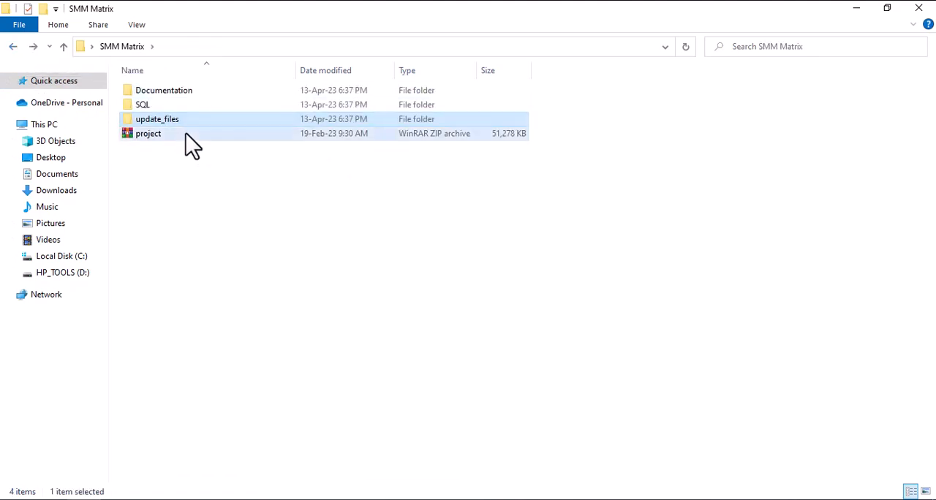
left_click(186, 134)
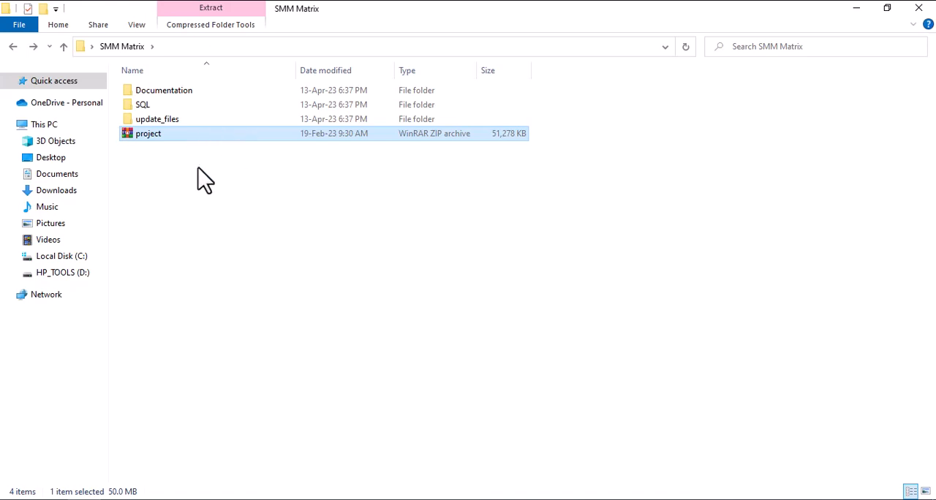
left_click(167, 109)
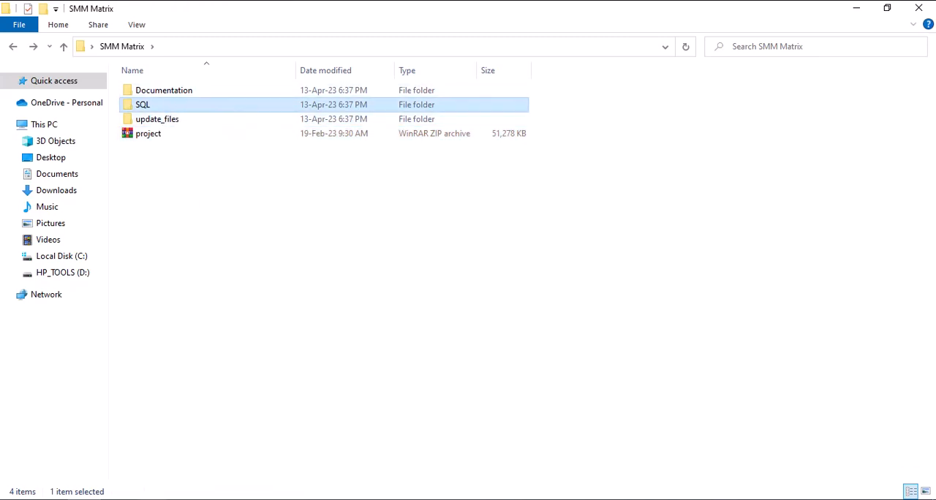
Switch to cPanel in Chrome and open the MySQL Database Wizard in a new browser tab.
left_click(152, 499)
left_click(88, 13)
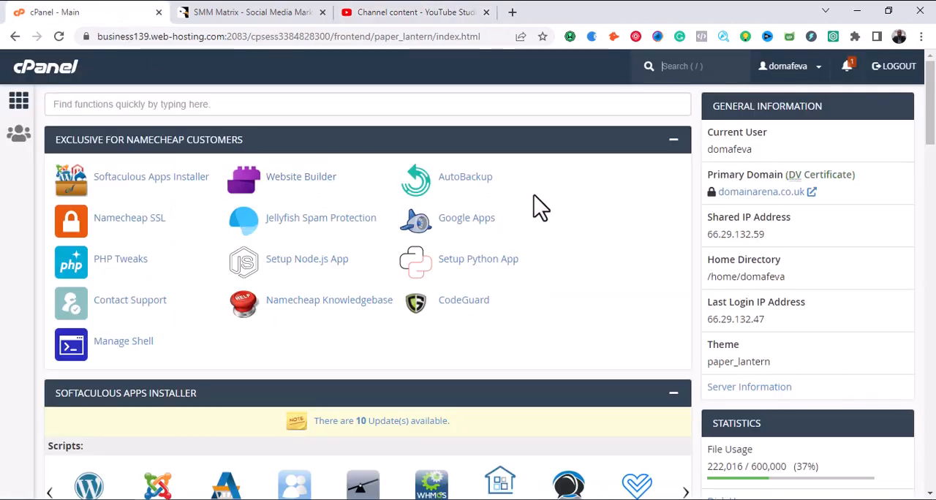
scroll(536, 212, "down", 4)
scroll(541, 260, "down", 2)
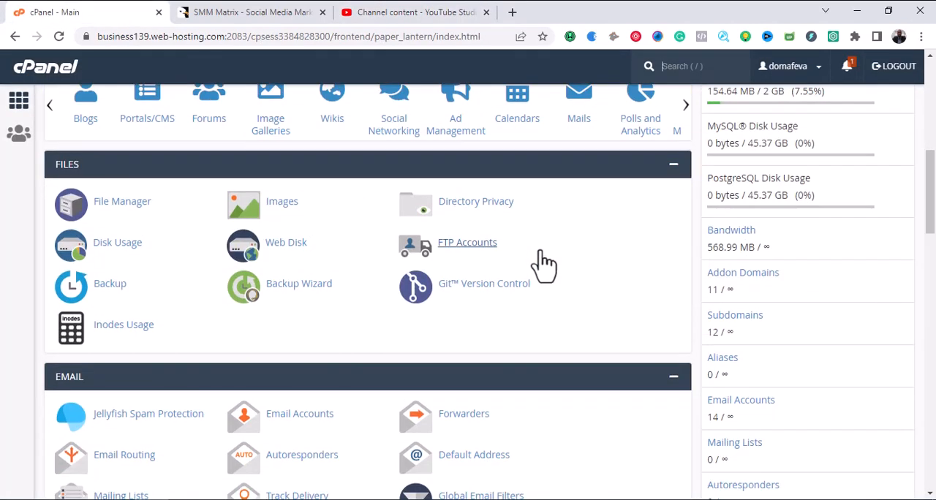
scroll(541, 265, "down", 4)
scroll(545, 269, "down", 8)
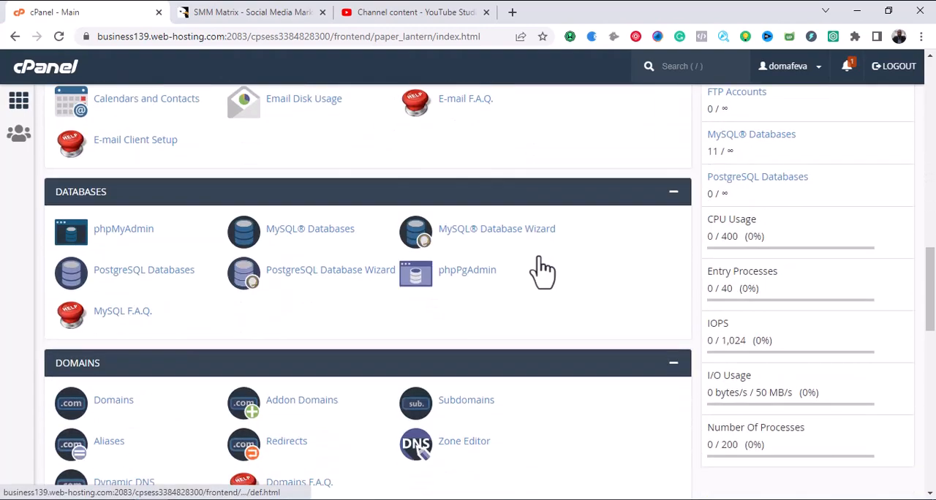
scroll(541, 267, "down", 2)
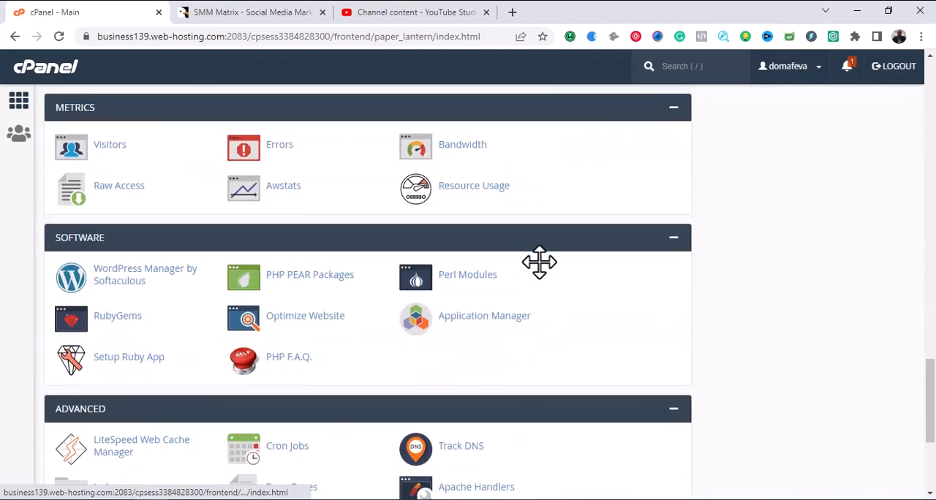
scroll(541, 274, "down", 2)
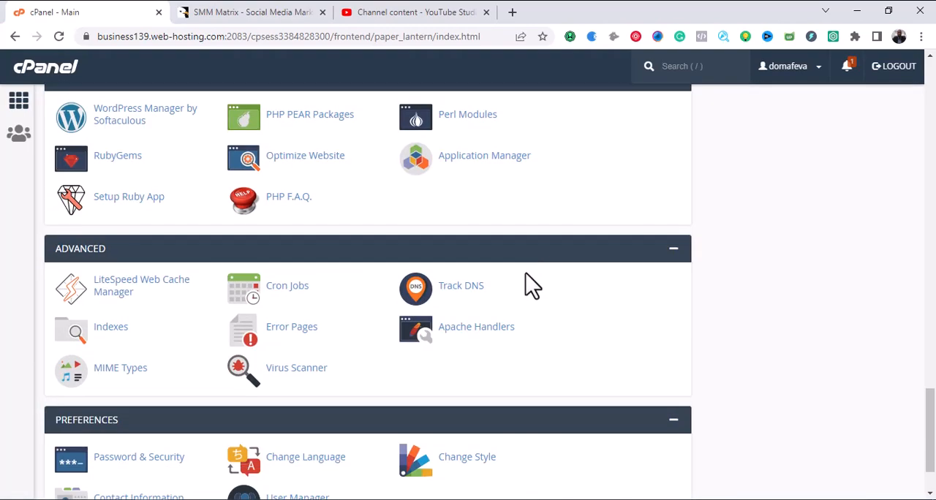
scroll(526, 280, "down", 1)
scroll(526, 280, "up", 4)
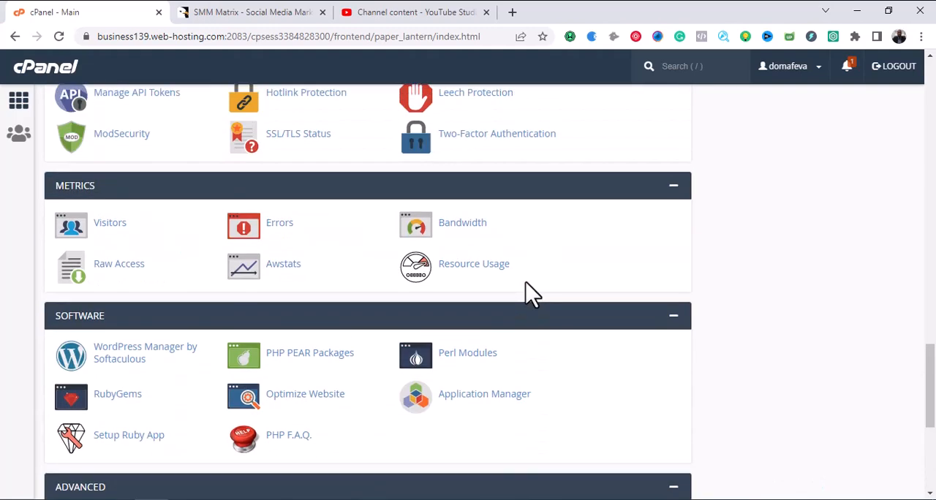
scroll(531, 293, "up", 2)
scroll(527, 296, "up", 2)
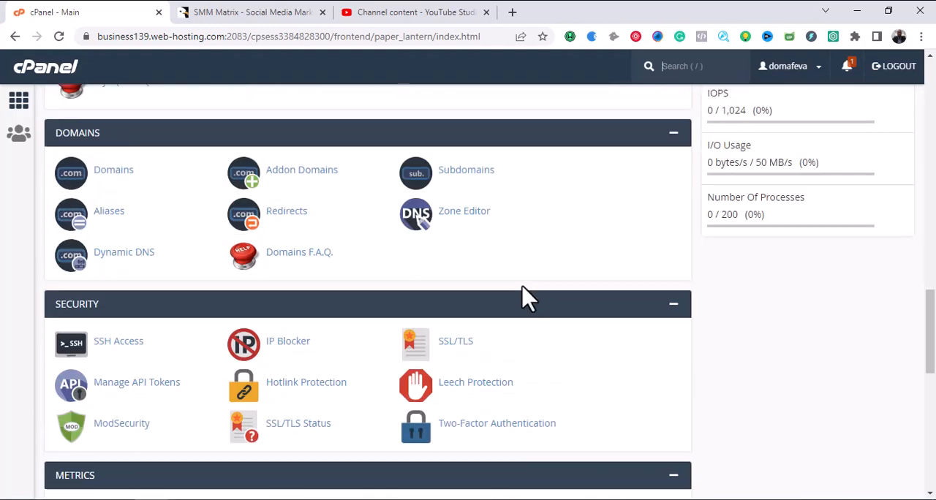
scroll(523, 285, "up", 1)
scroll(477, 307, "up", 1)
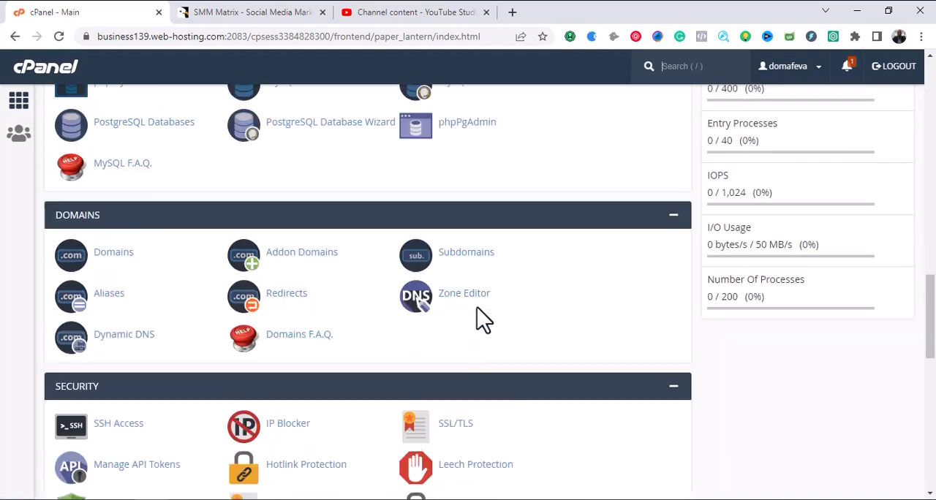
scroll(490, 315, "up", 3)
scroll(512, 313, "down", 2)
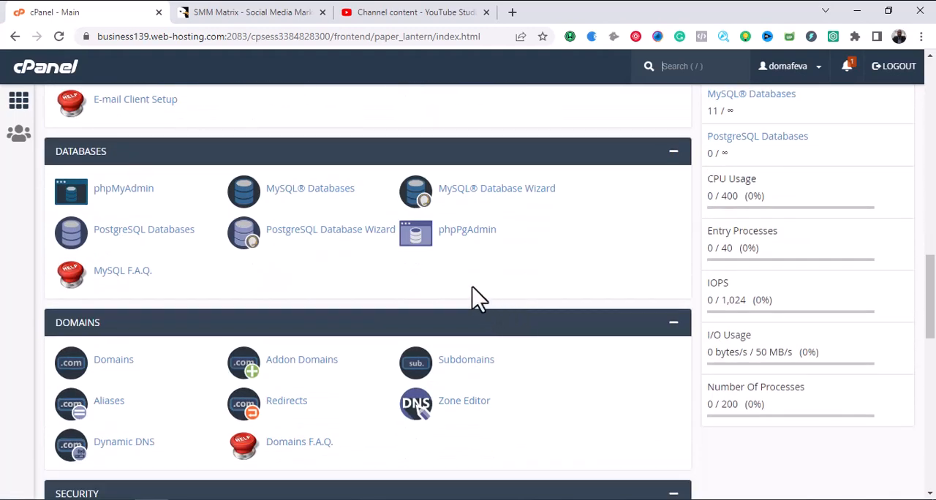
right_click(472, 189)
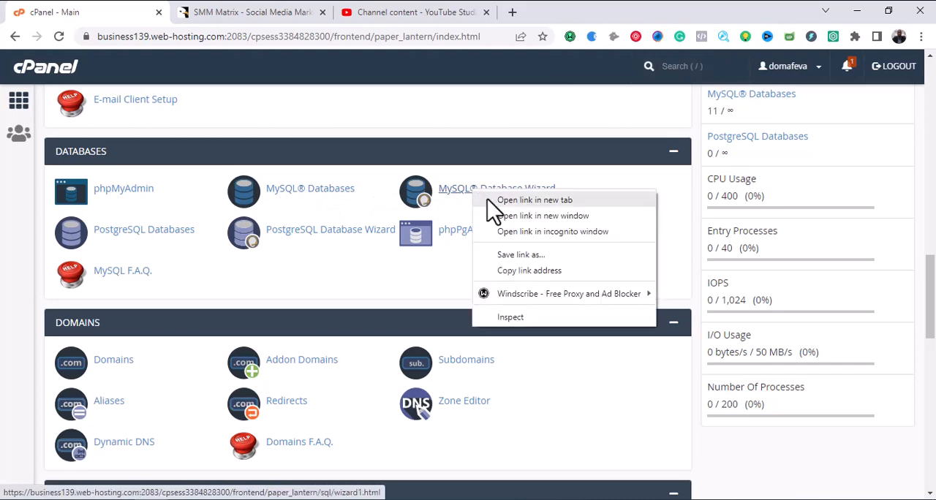
left_click(492, 198)
left_click(256, 17)
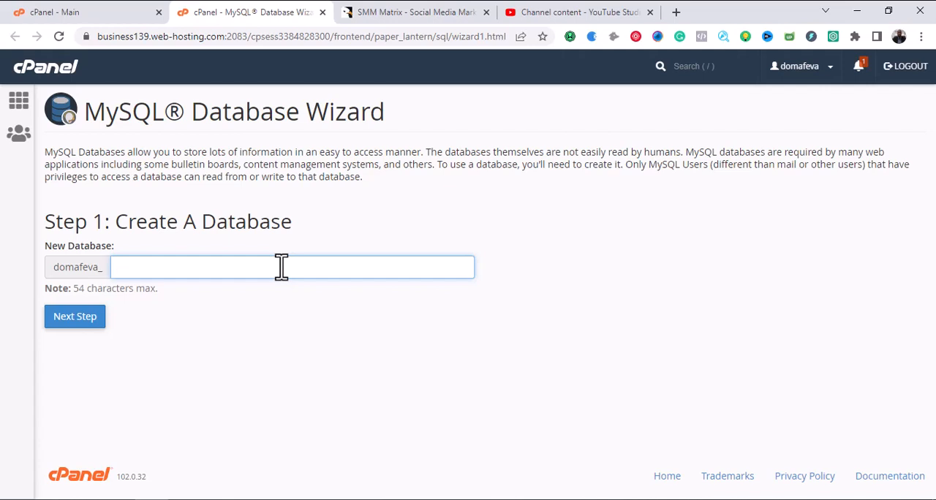
type("smm")
key("ctrl+a")
key("BackSpace")
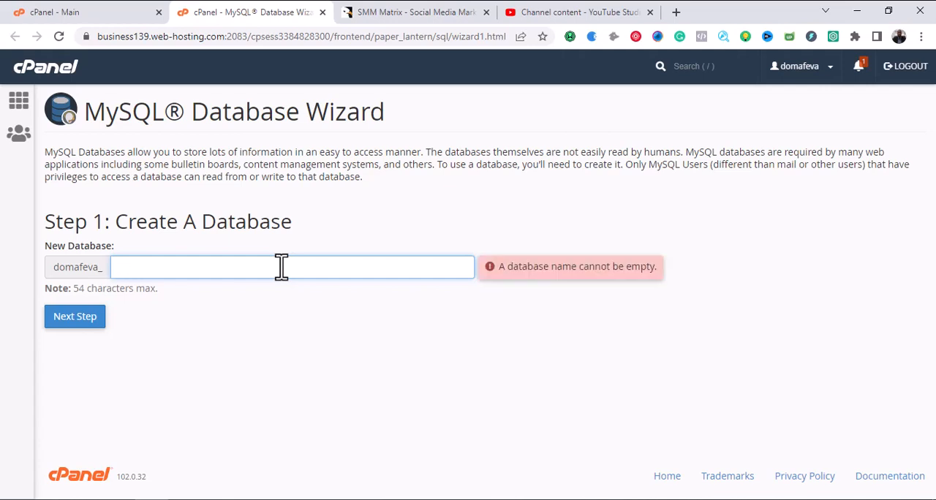
Create a new MySQL database with the name matrix after the account prefix.
type("matr")
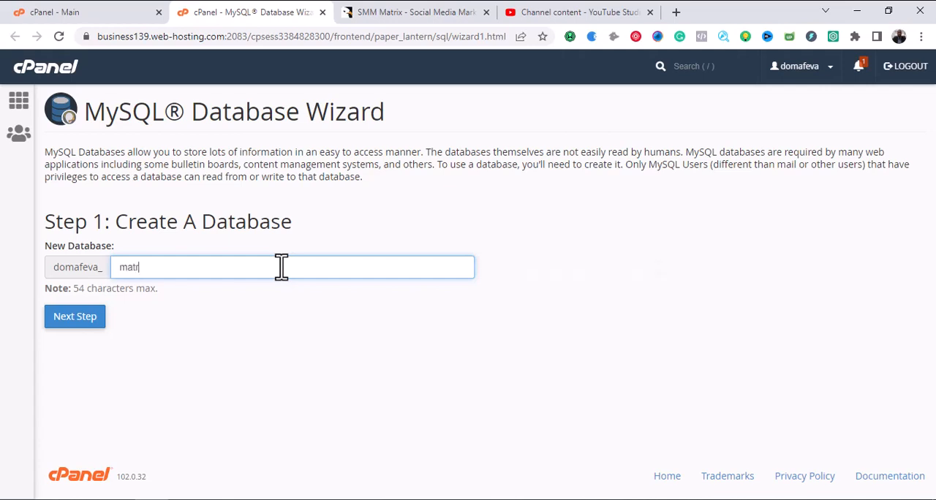
type("ix")
left_click(273, 320)
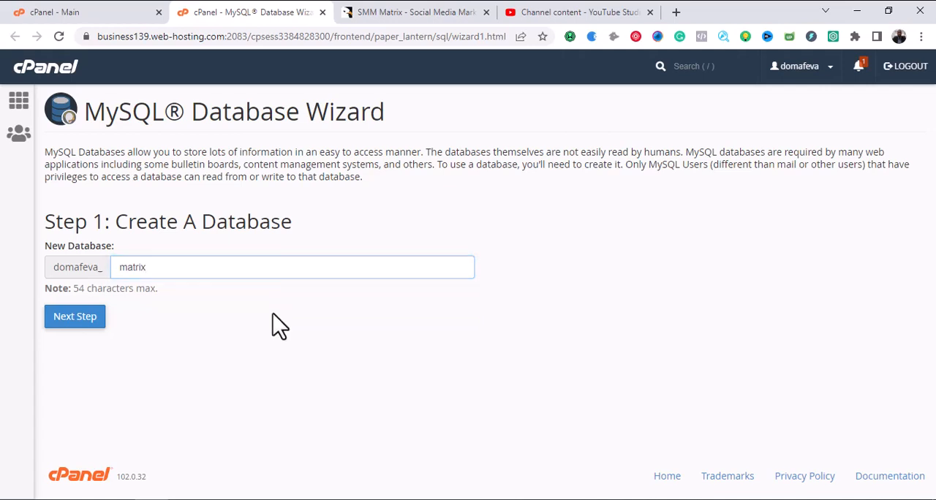
left_click(74, 319)
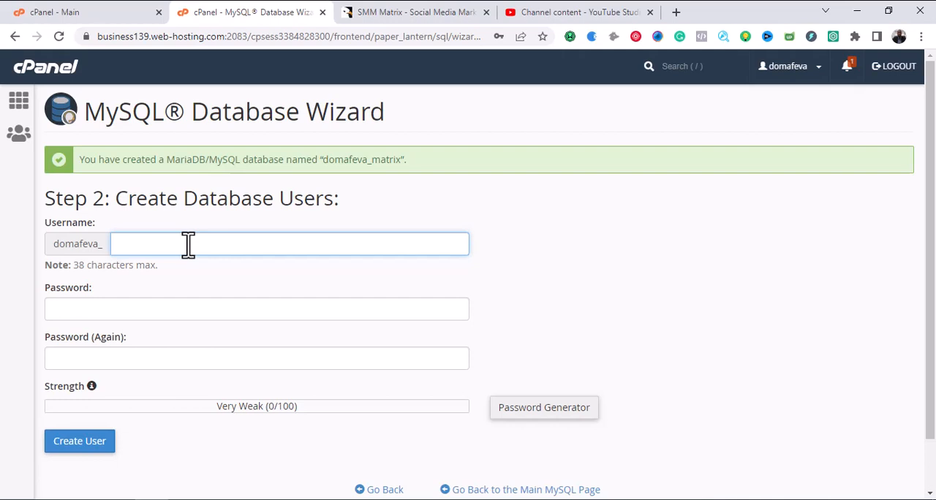
Set the new database user's username to matrix after the account prefix.
type("matrix")
left_click(184, 309)
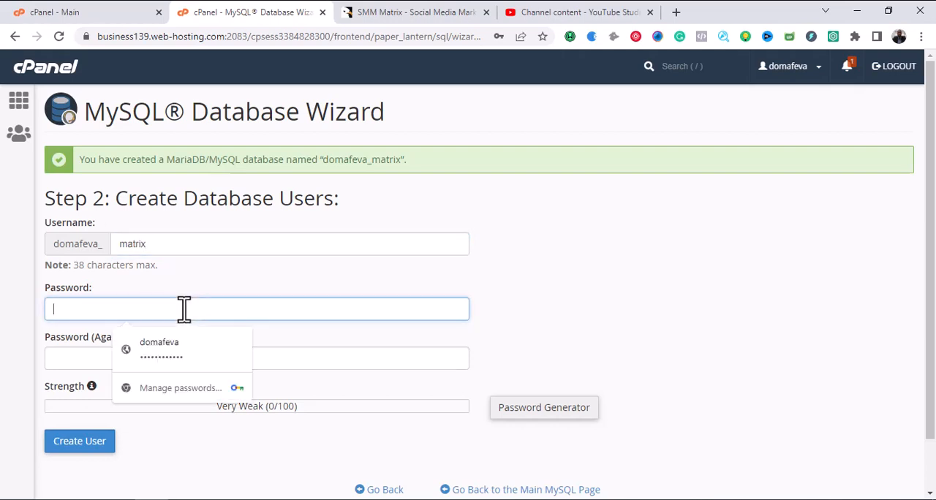
type("d")
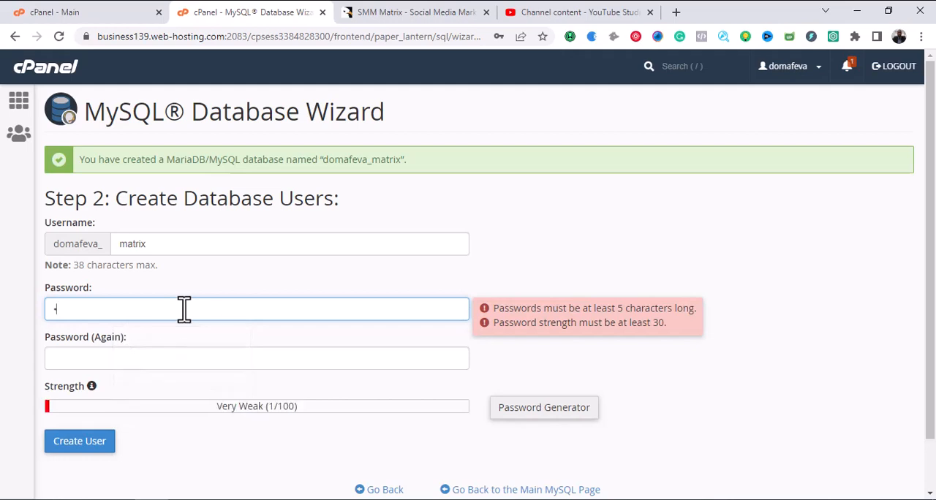
type("••••••")
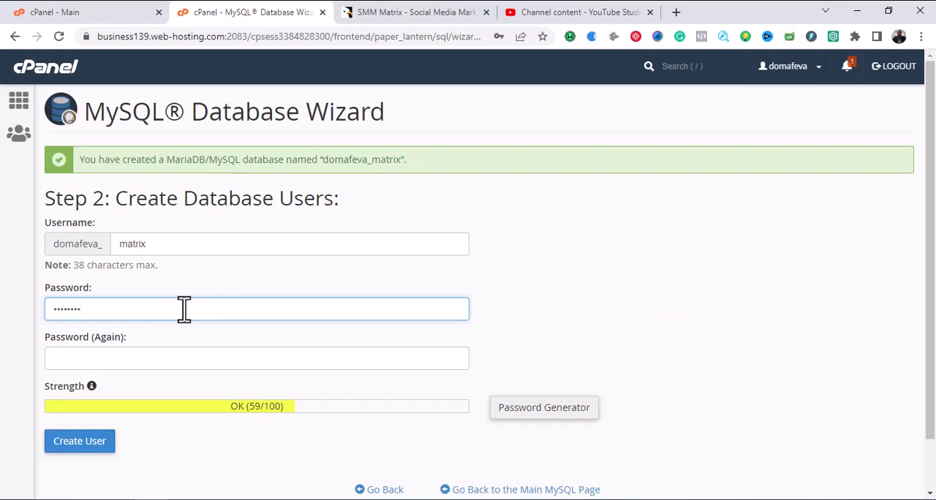
type("•")
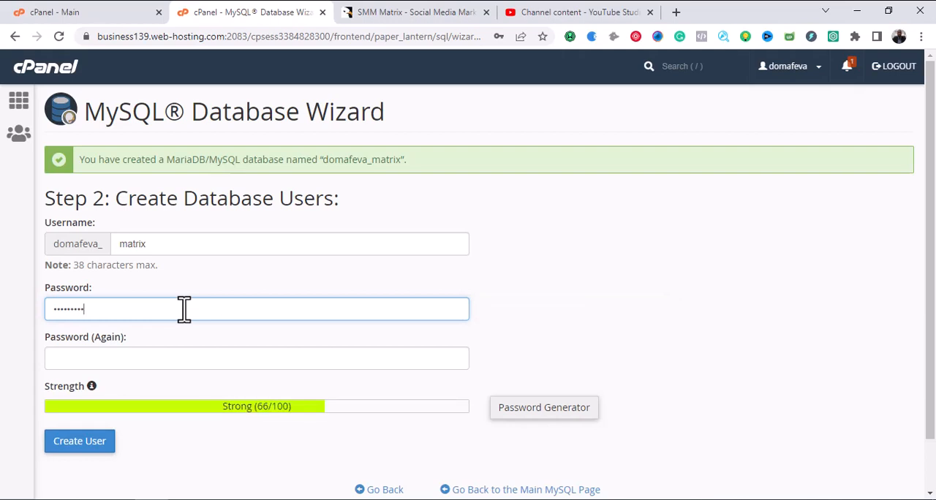
key("BackSpace")
key("BackSpace")
key("BackSpace")
key("BackSpace")
key("BackSpace")
key("BackSpace")
key("BackSpace")
key("BackSpace")
key("BackSpace")
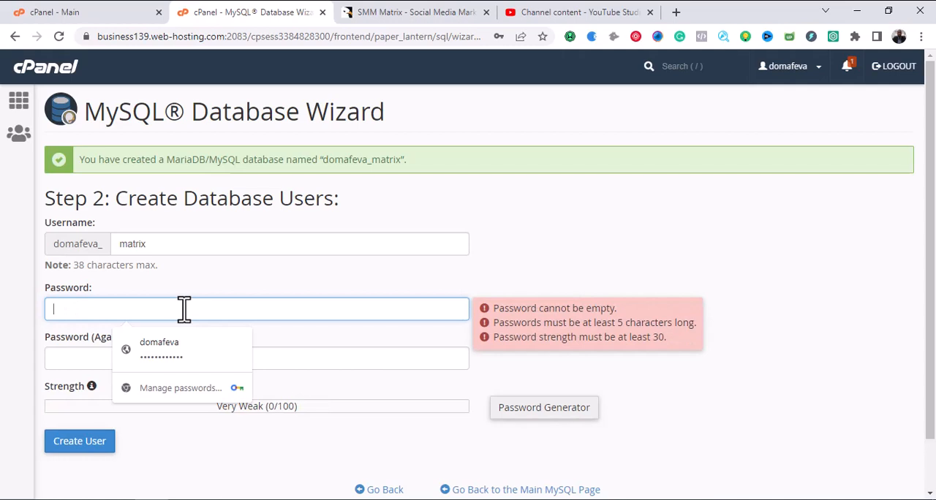
Enter the new database user's password and repeat it in the password confirmation.
type("••••")
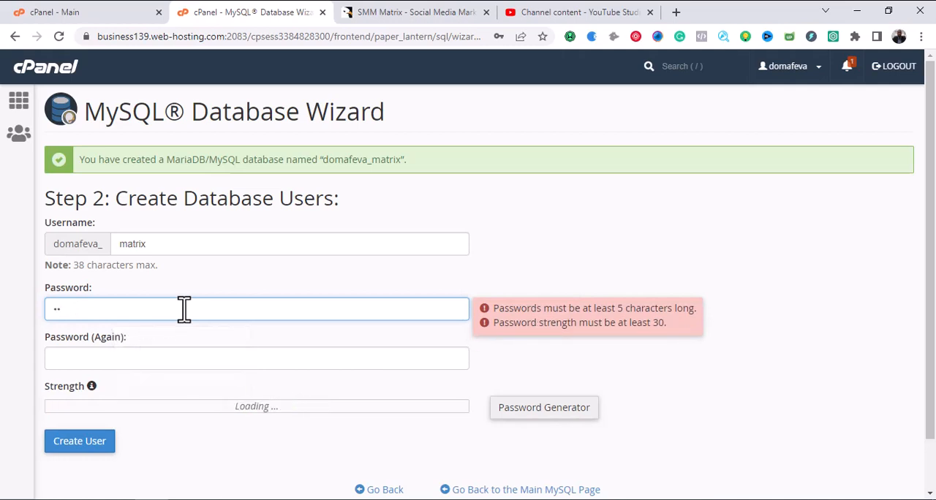
type("••")
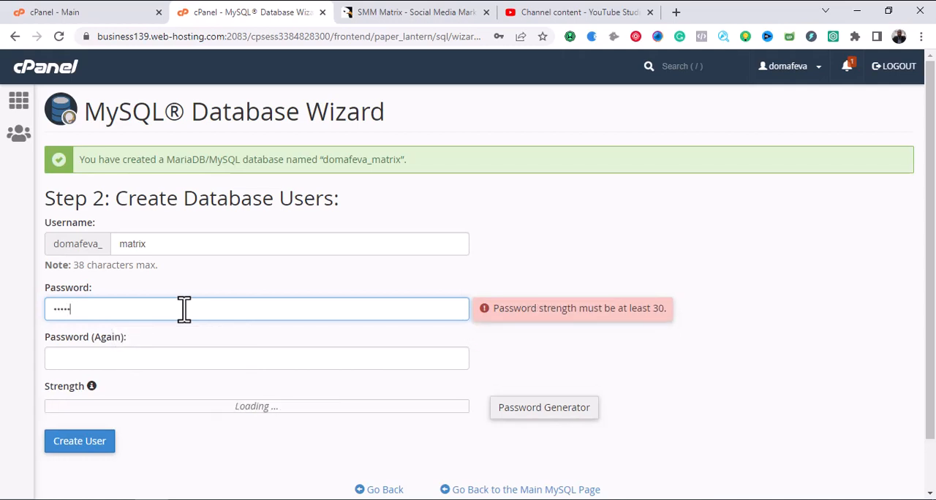
type("••")
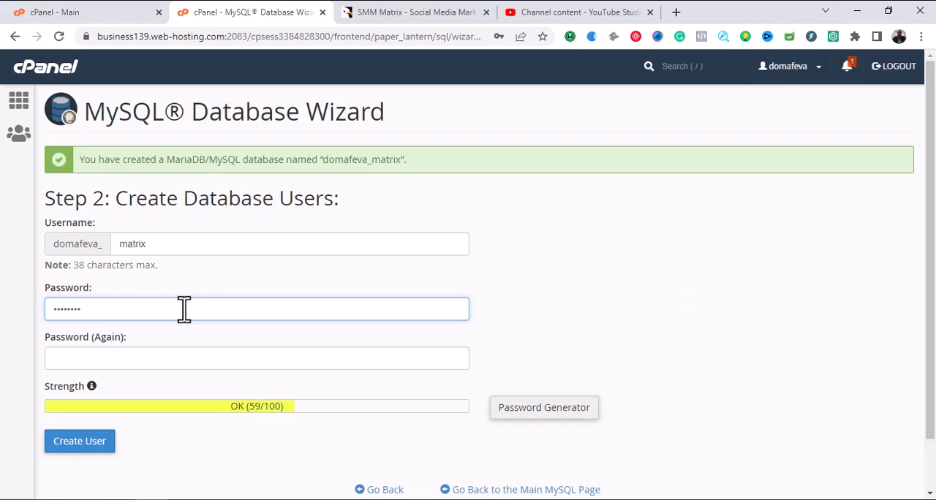
type("•")
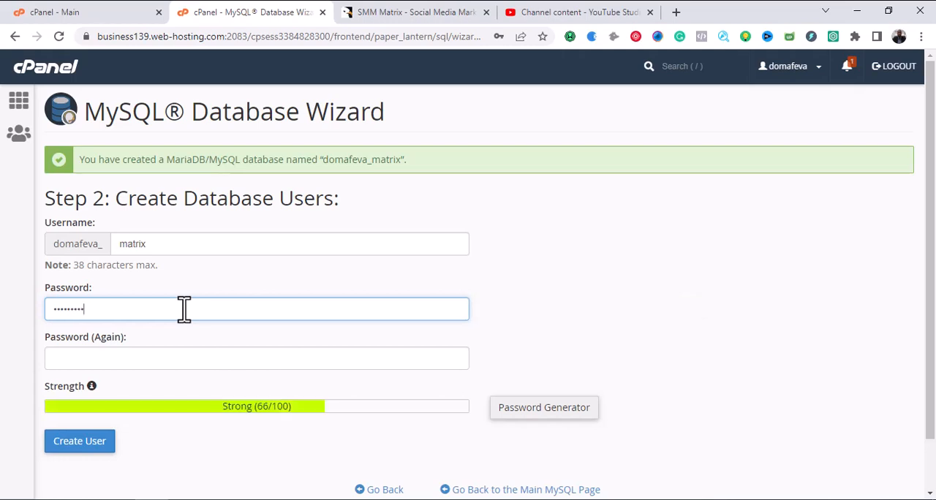
left_click(164, 352)
type("••")
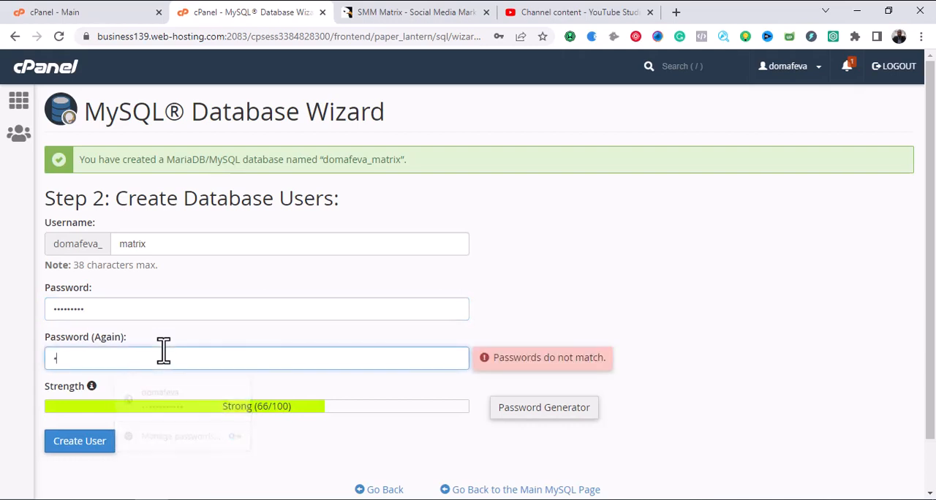
type("••")
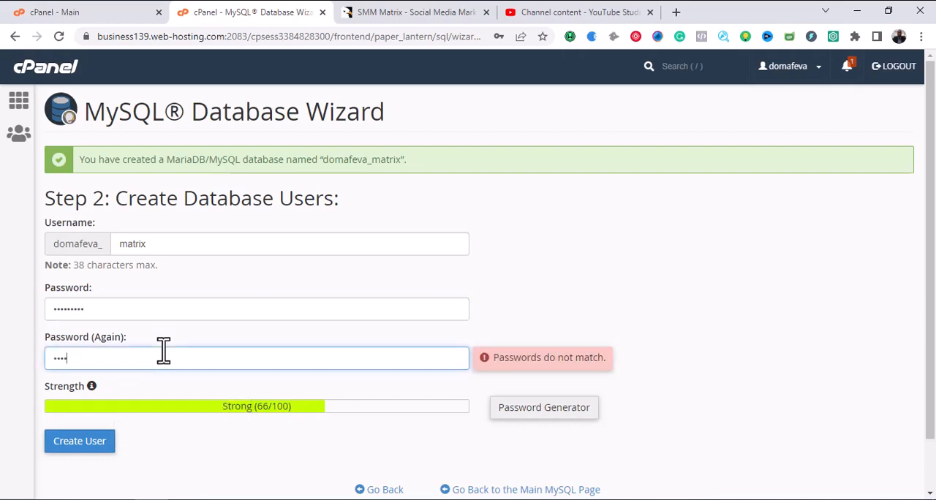
type("•••")
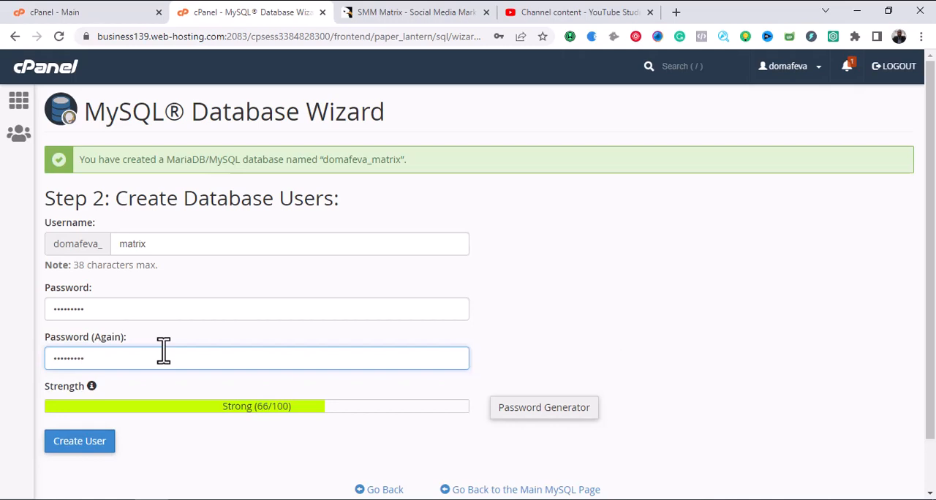
Create the database user and grant it all privileges on the matrix database.
left_click(182, 449)
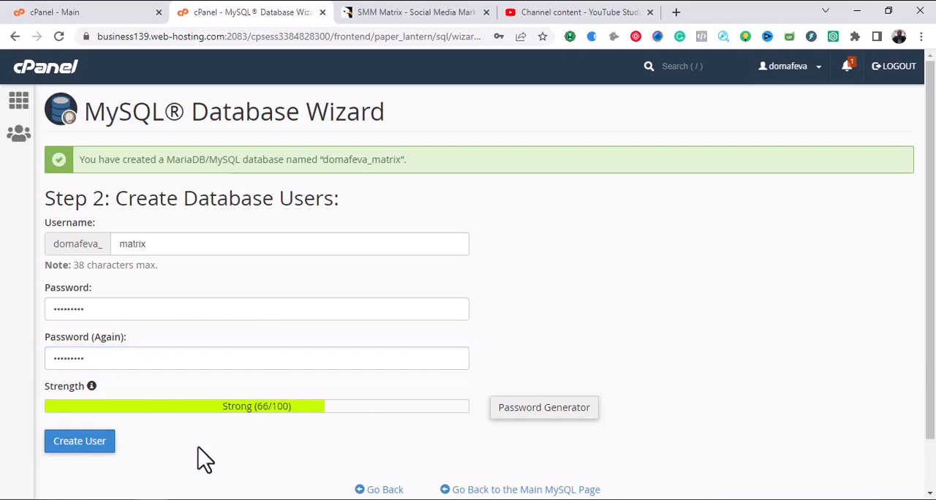
left_click(97, 444)
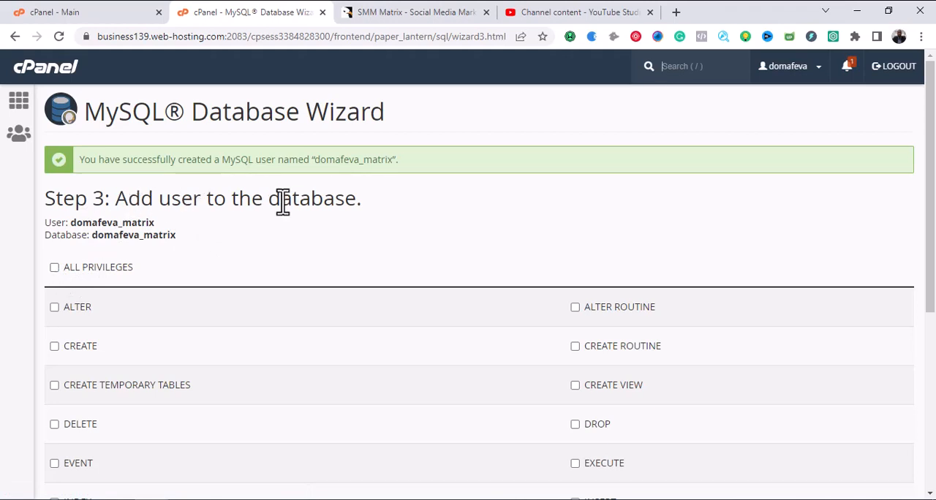
left_click(54, 269)
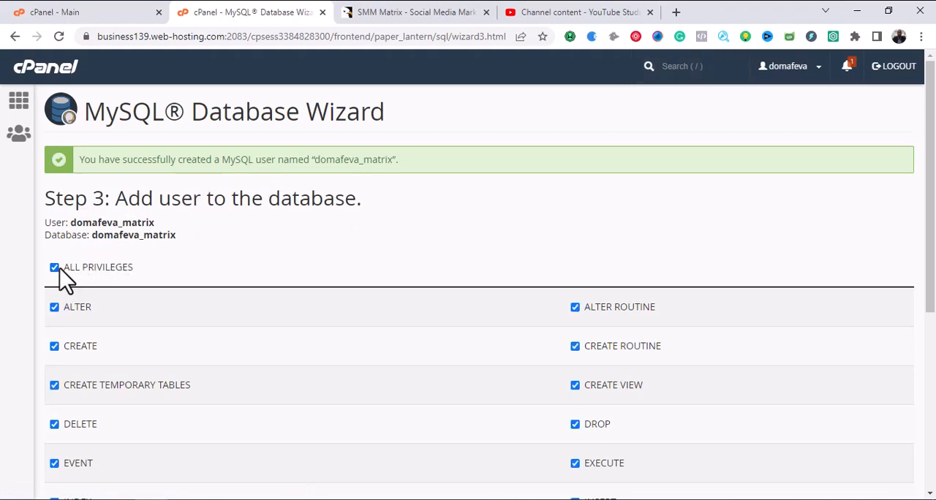
scroll(142, 278, "down", 2)
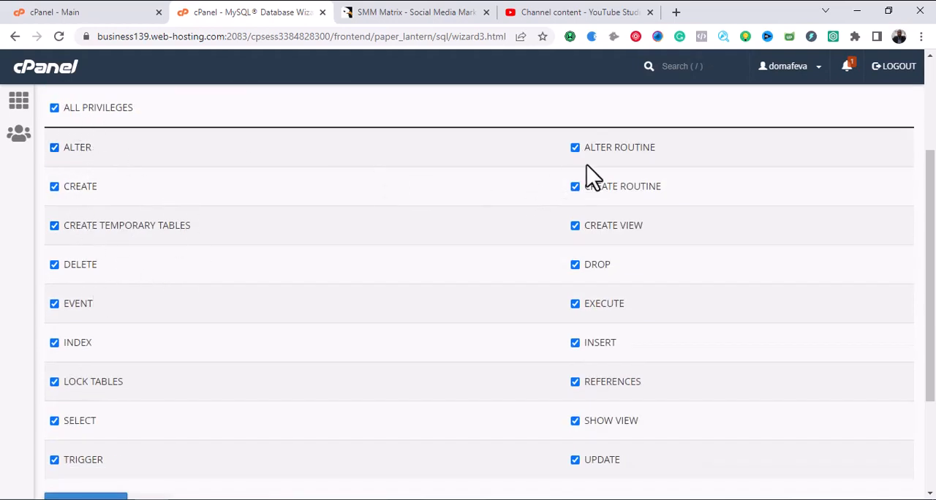
scroll(502, 235, "down", 2)
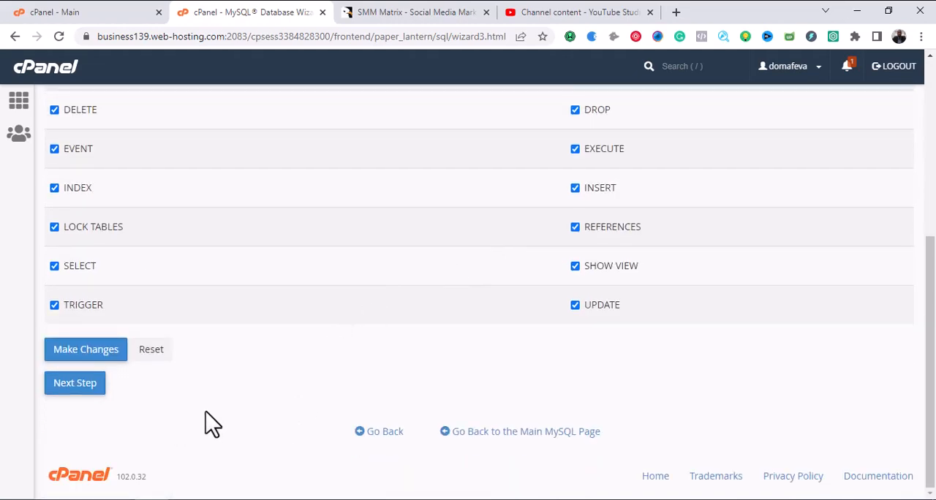
scroll(303, 388, "up", 2)
scroll(315, 351, "down", 2)
scroll(324, 336, "up", 4)
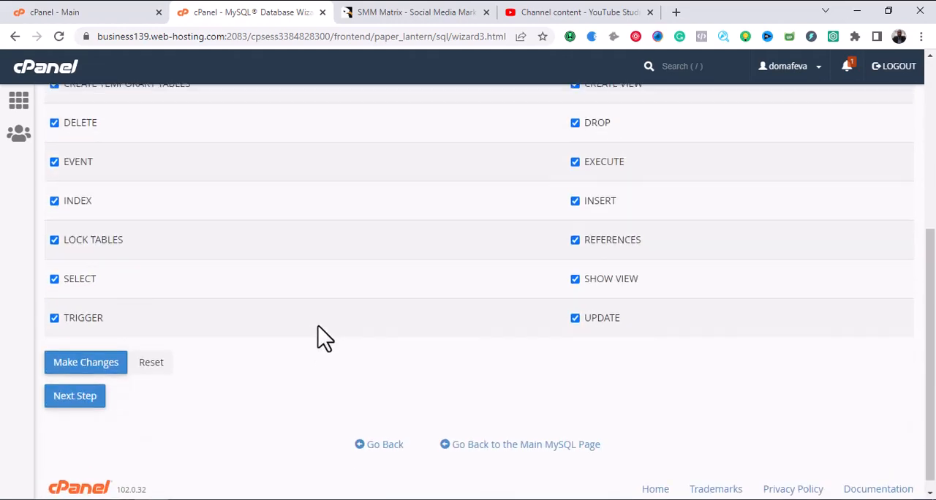
scroll(325, 338, "down", 4)
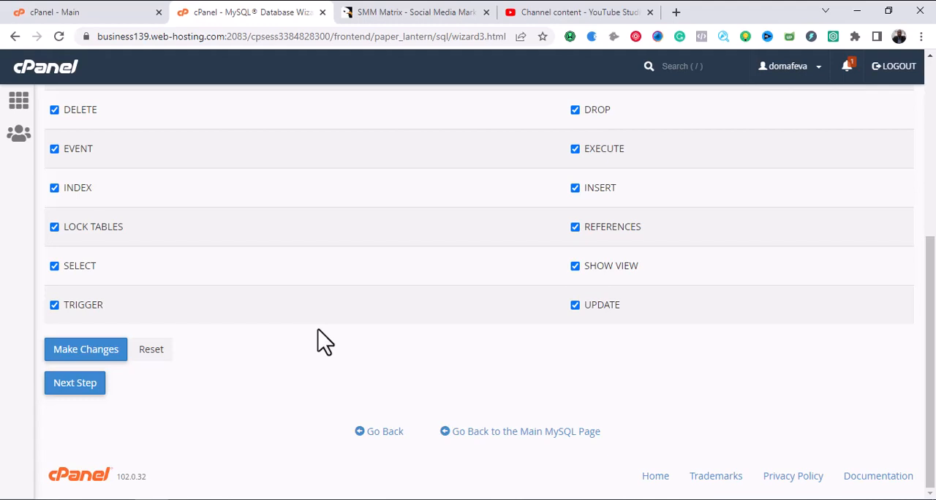
left_click(76, 391)
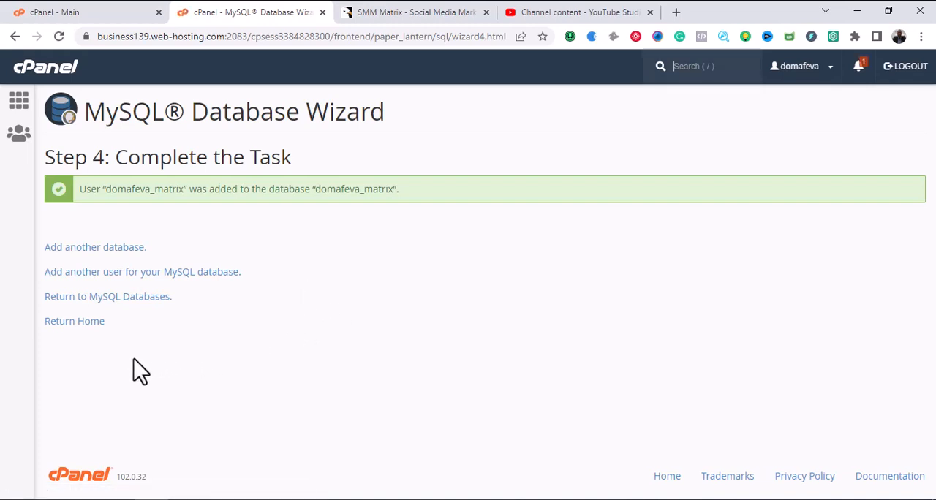
Return to the cPanel home page and open the MySQL Databases page at its list of current databases.
left_click(82, 326)
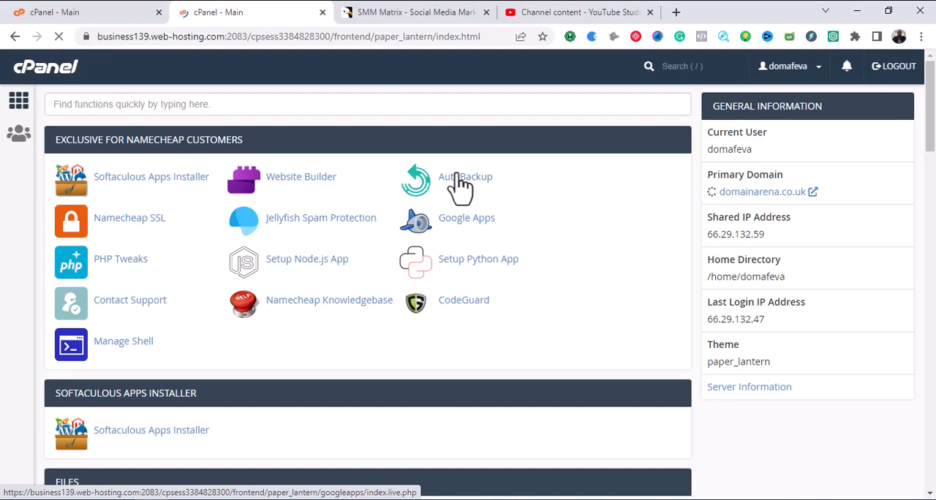
scroll(461, 190, "down", 4)
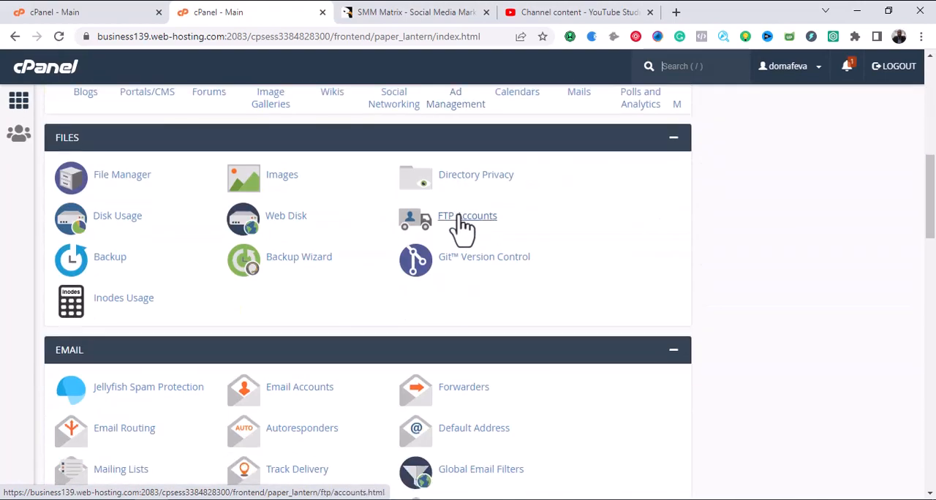
scroll(409, 272, "down", 4)
scroll(413, 274, "down", 2)
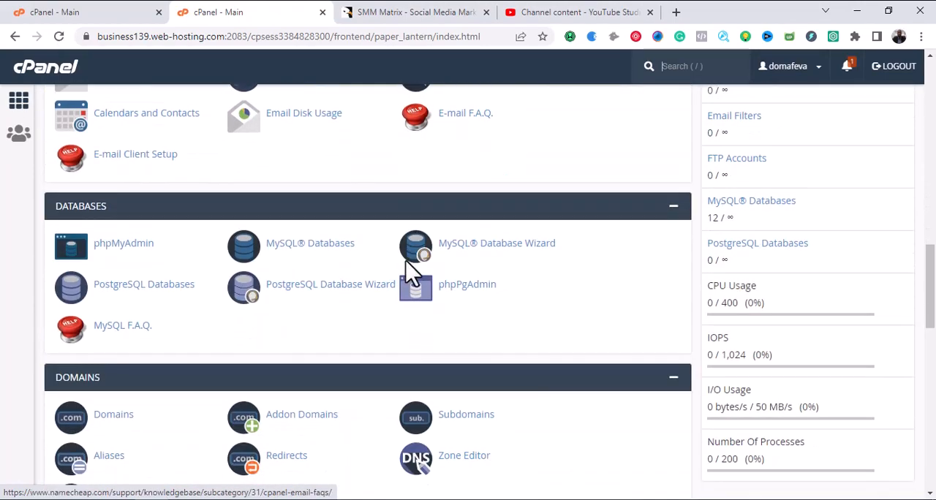
left_click(306, 258)
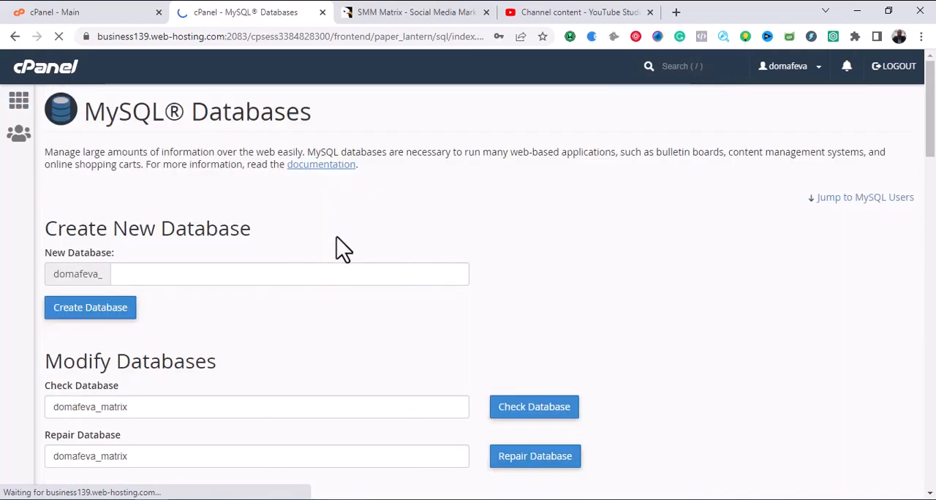
scroll(336, 237, "down", 2)
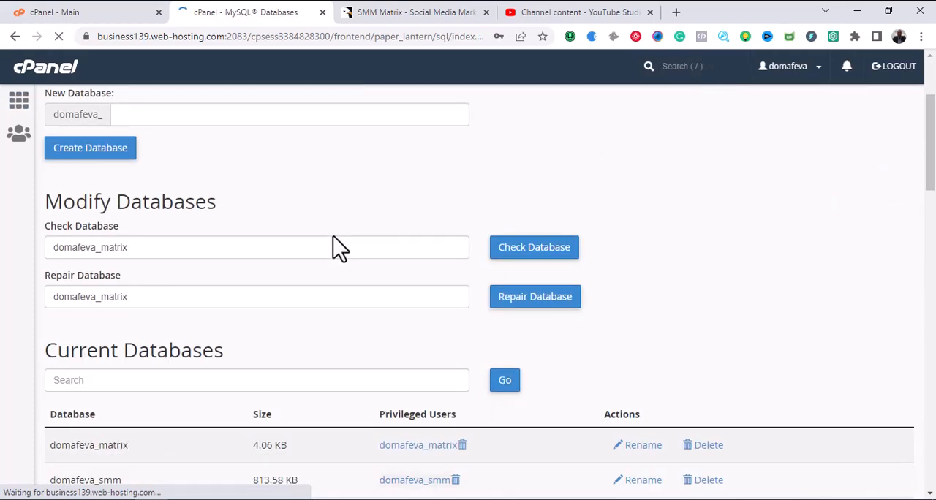
scroll(326, 249, "down", 2)
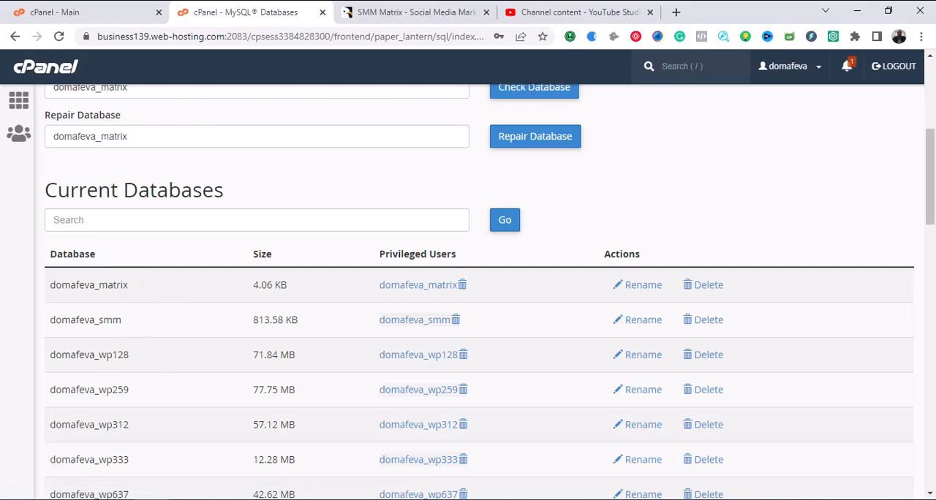
Open a blank Notepad document and copy the matrix database's full name from cPanel's current databases into the clipboard.
left_click(14, 499)
left_click(344, 466)
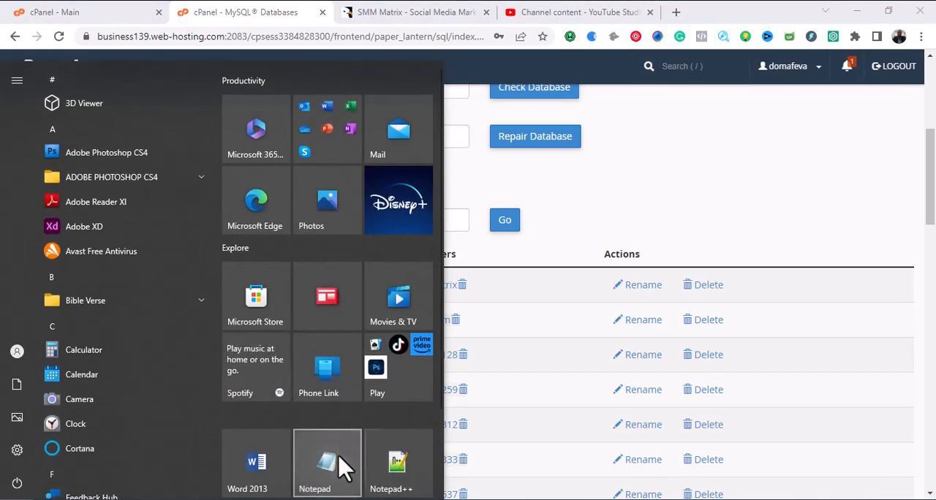
left_click_drag(129, 286, 61, 288)
right_click(62, 286)
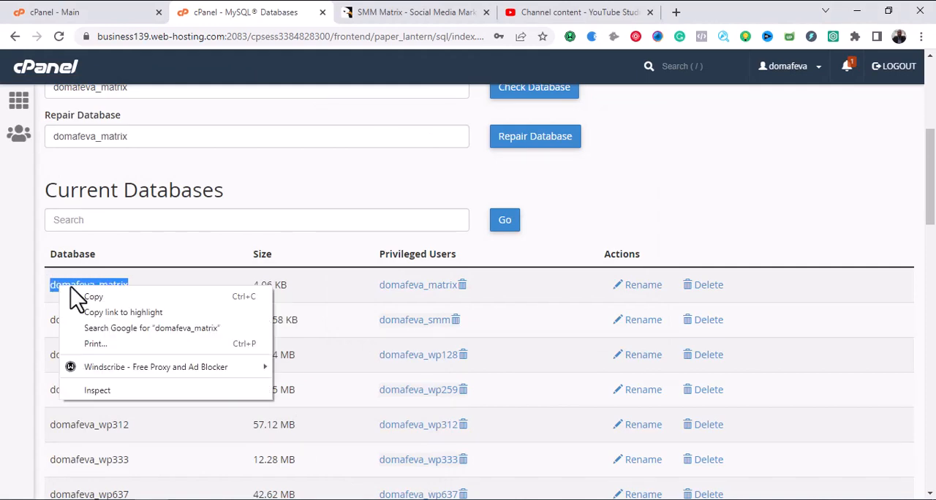
left_click(84, 294)
left_click(358, 499)
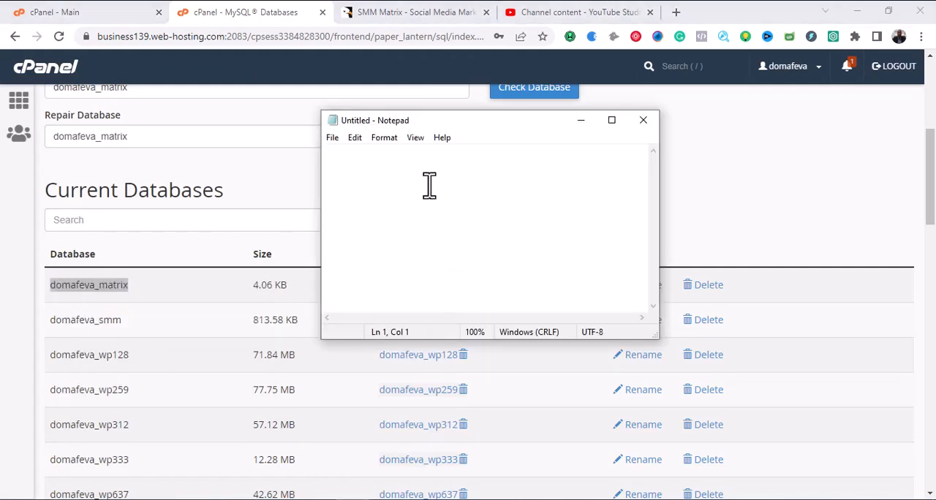
Write a "Database:" line in the note with the copied database name, followed by a blank line.
type("Daba")
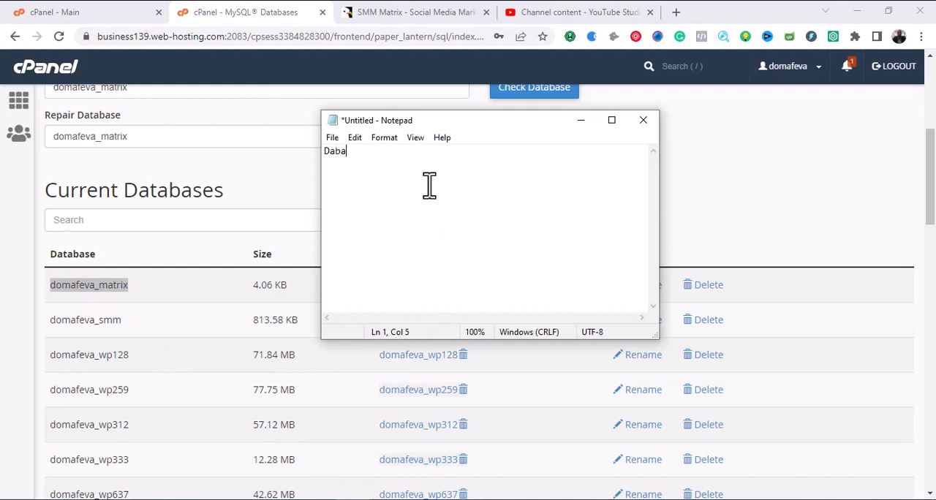
key("BackSpace")
key("BackSpace")
type("tabe")
key("BackSpace")
type("ase")
type("\"")
key("BackSpace")
type(":")
key("ctrl+v")
key("Return")
key("Return")
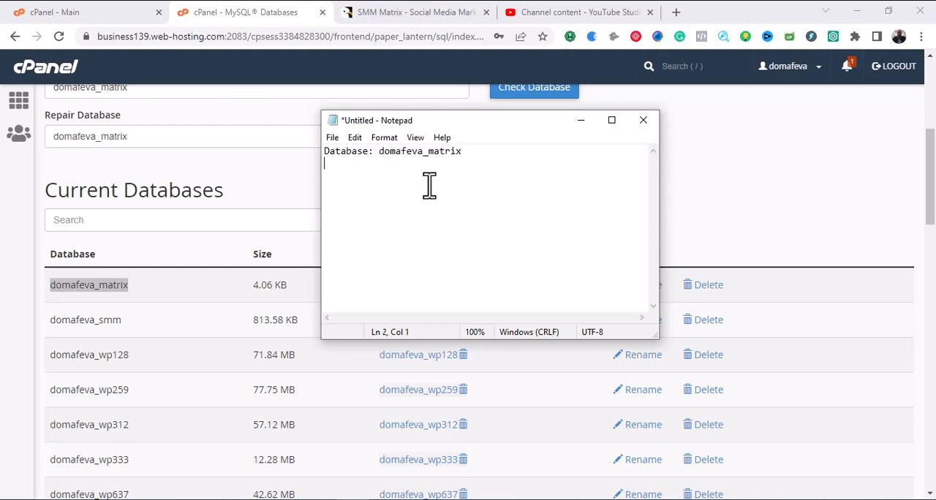
Add a "User:" line to the note with the matrix username copied from cPanel's current users, and minimize Notepad.
type("User:")
left_click(715, 205)
scroll(327, 299, "down", 6)
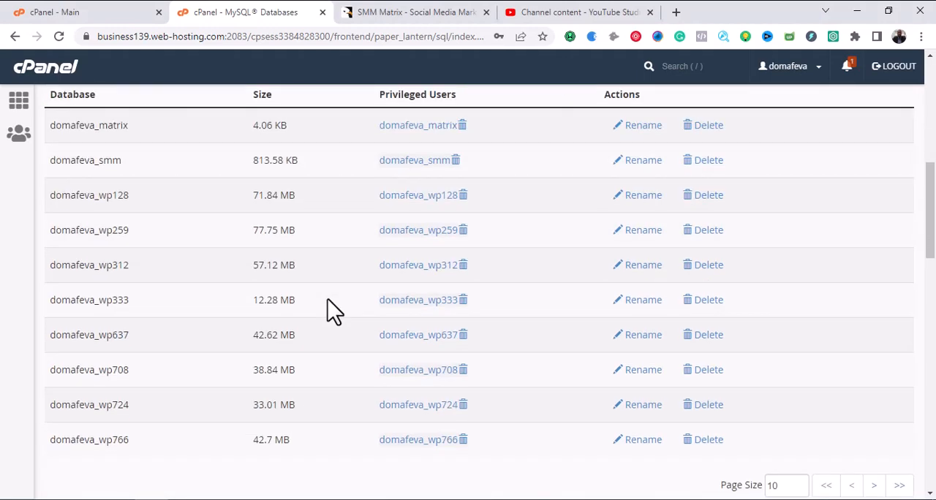
scroll(330, 299, "down", 7)
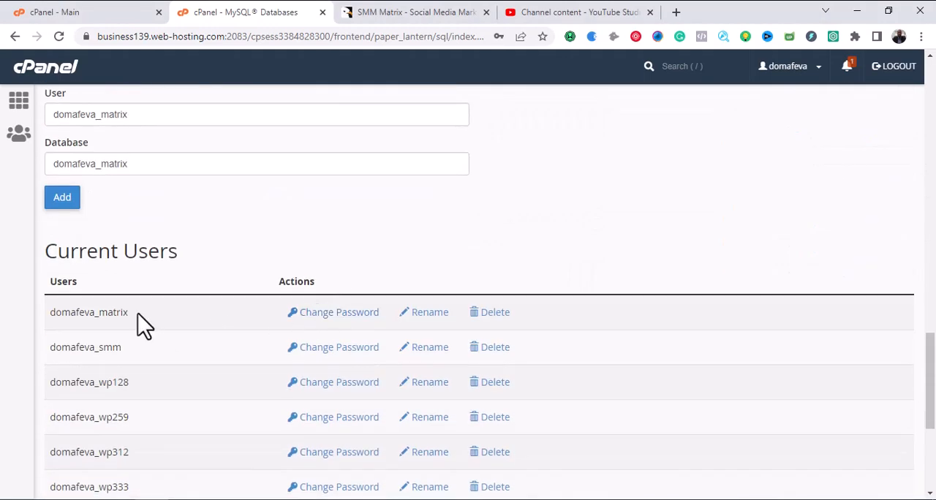
left_click_drag(136, 313, 54, 315)
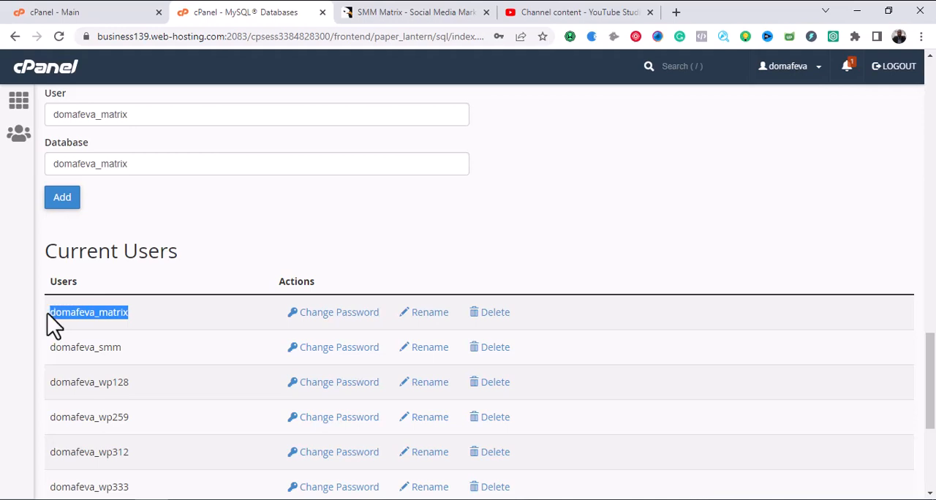
right_click(65, 311)
left_click(85, 321)
key("alt+Tab")
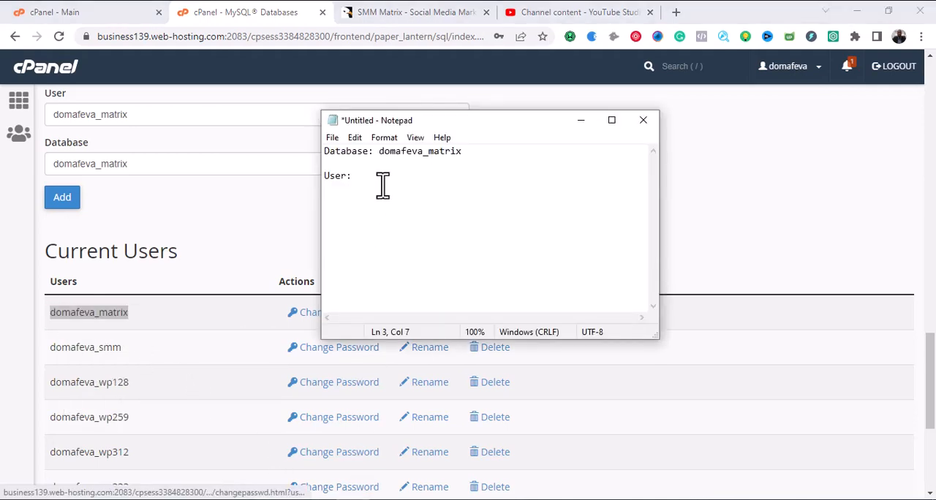
key("ctrl+v")
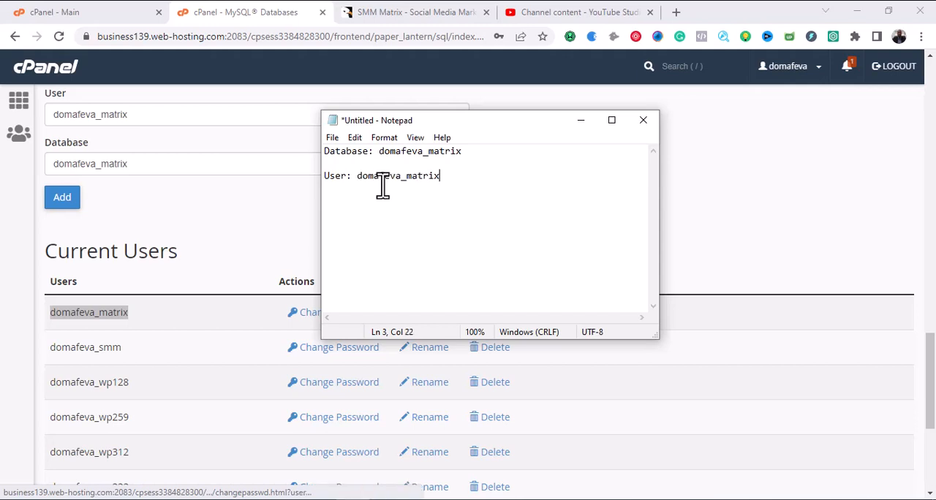
left_click(580, 121)
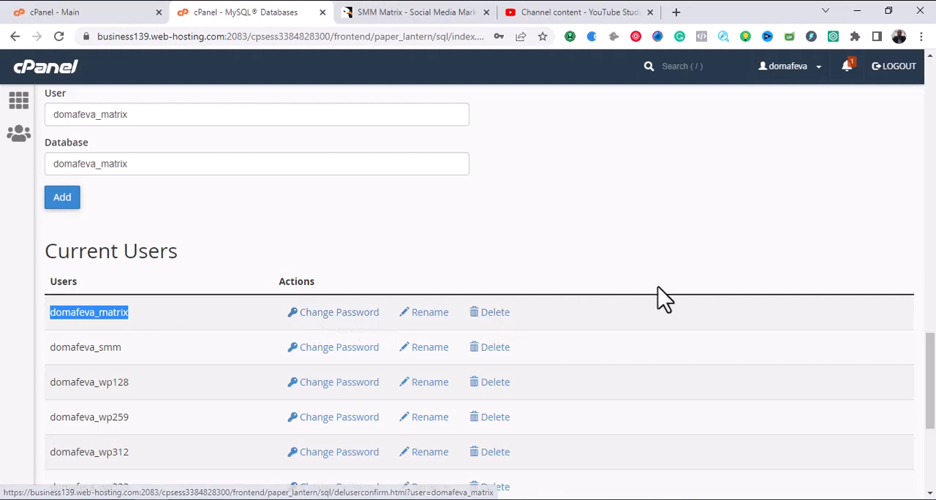
Close the MySQL Databases page and open phpMyAdmin from the cPanel home page.
scroll(658, 300, "up", 10)
scroll(660, 304, "up", 10)
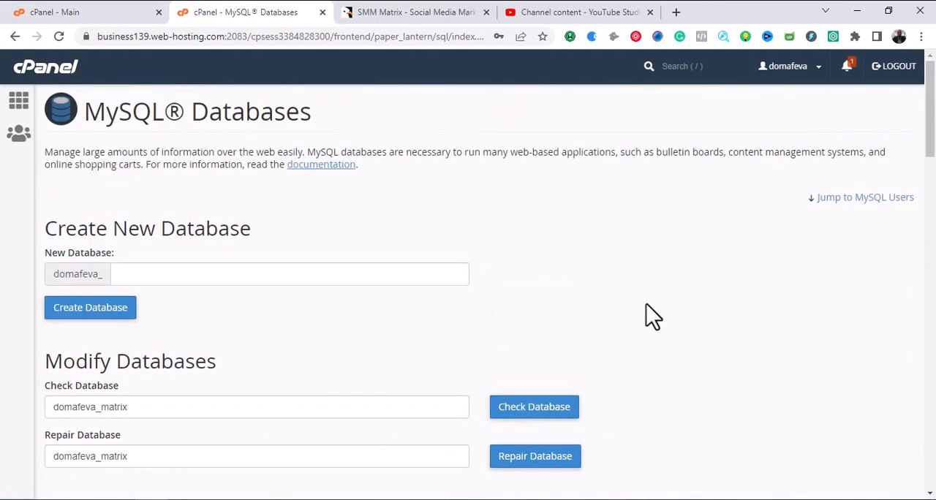
left_click(322, 12)
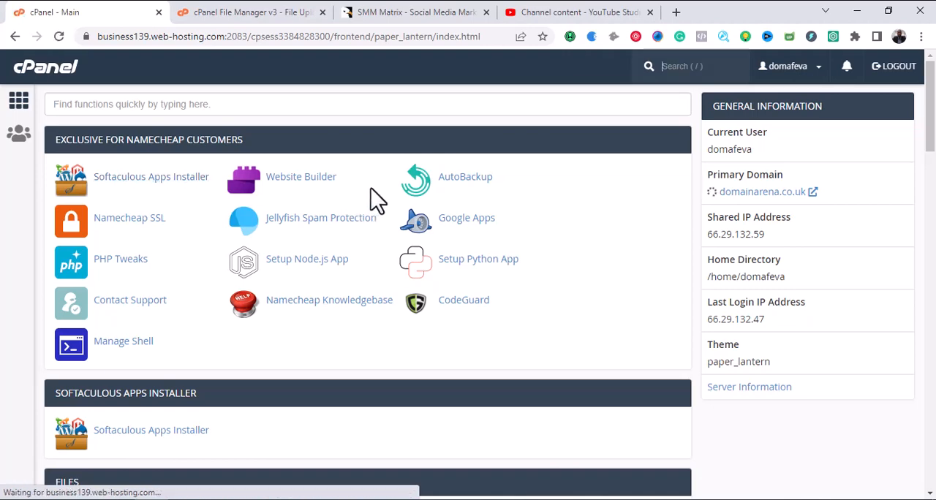
scroll(390, 194, "down", 2)
scroll(390, 197, "down", 8)
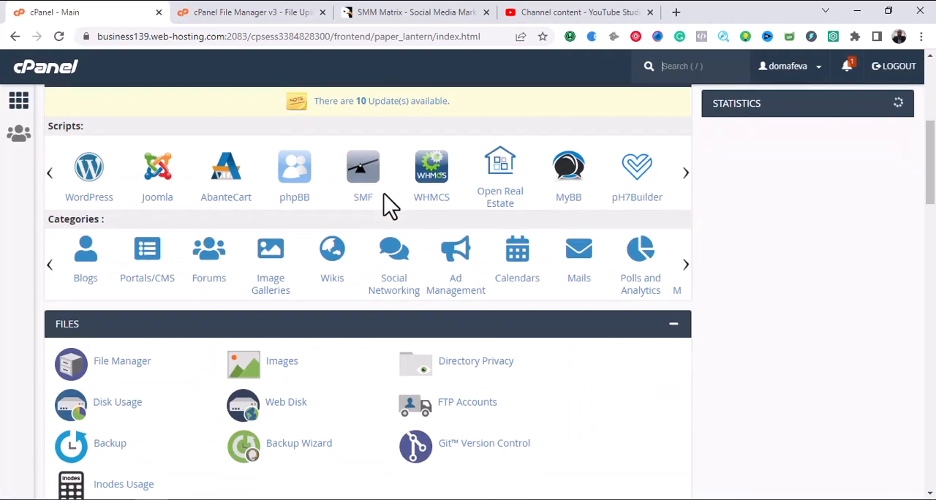
scroll(390, 214, "down", 3)
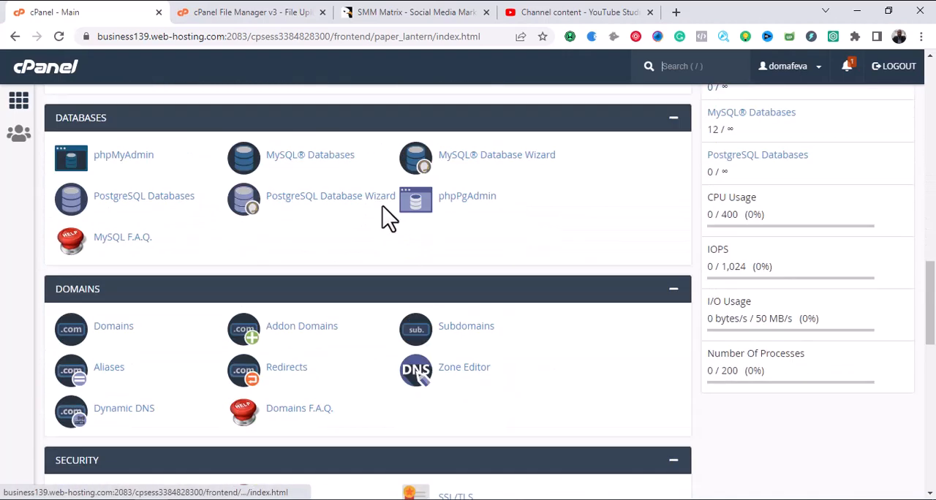
scroll(387, 215, "up", 2)
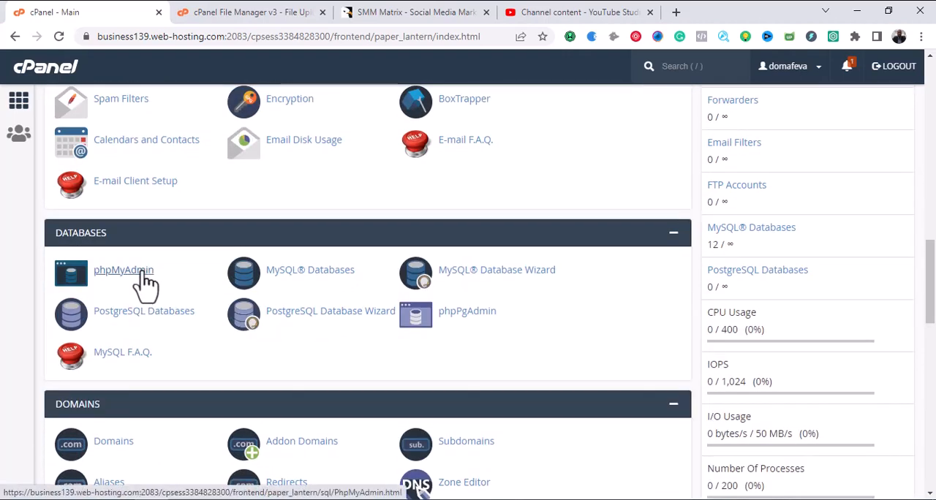
left_click(139, 271)
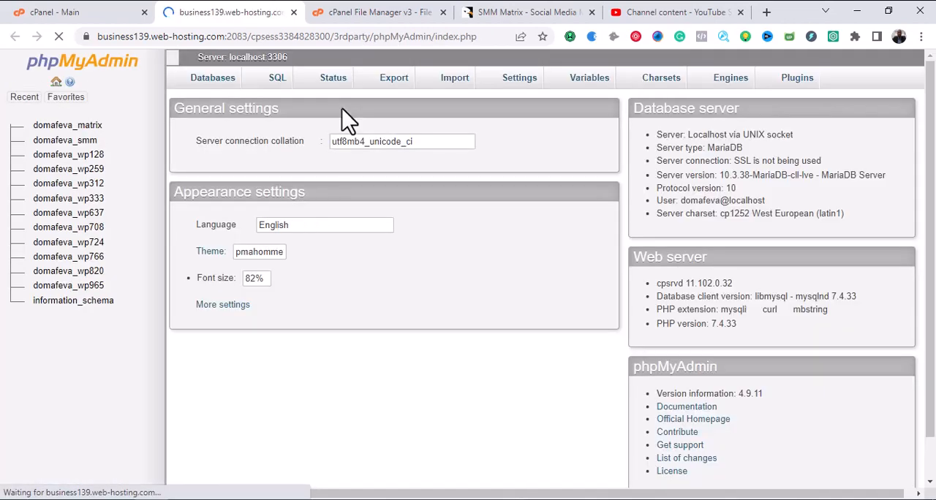
Open the import page of the matrix database and choose install.sql from the Desktop's SMM Matrix/SQL folder as the file to import.
scroll(348, 121, "down", 1)
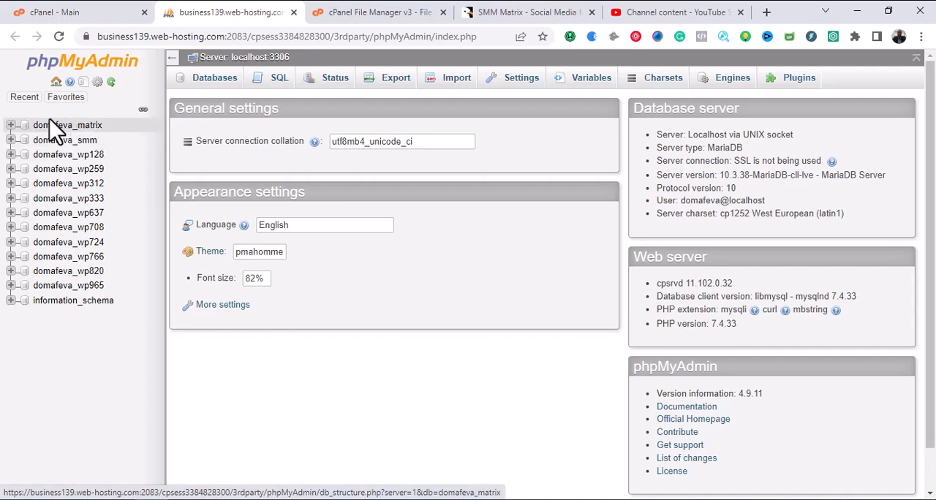
left_click(87, 129)
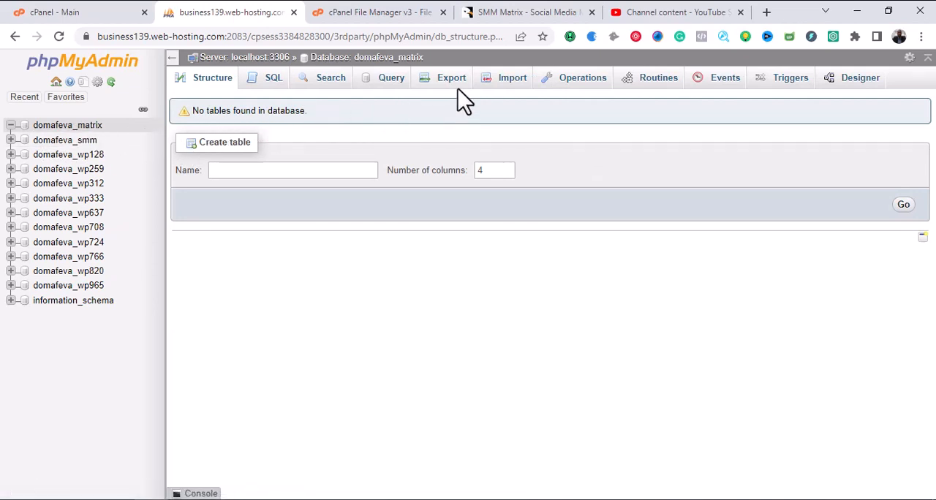
left_click(497, 92)
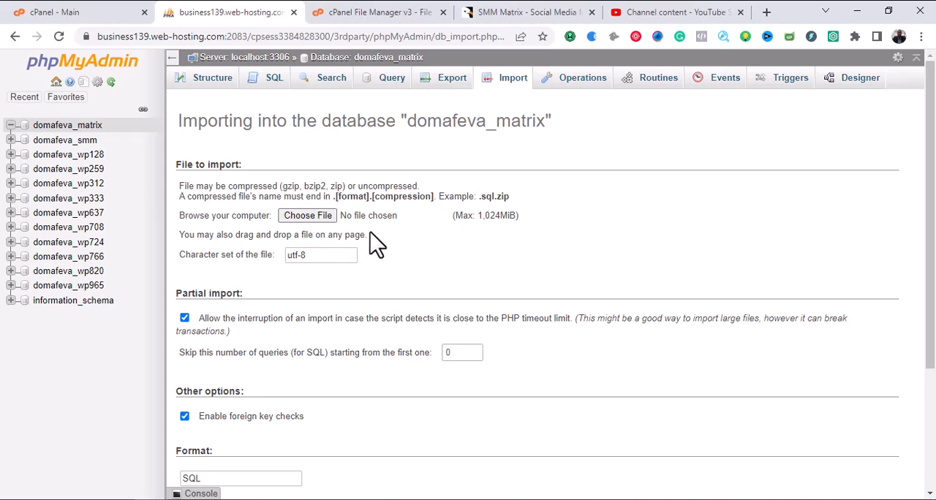
left_click(308, 218)
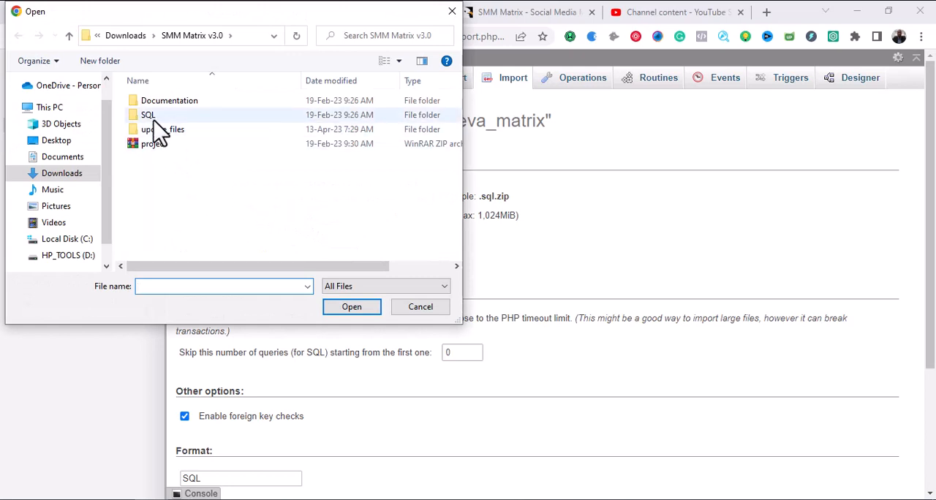
left_click(57, 142)
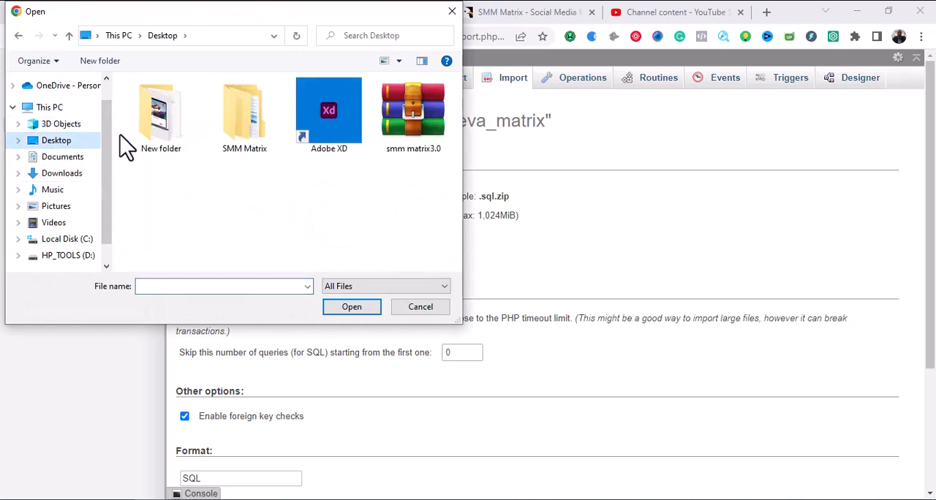
double_click(228, 128)
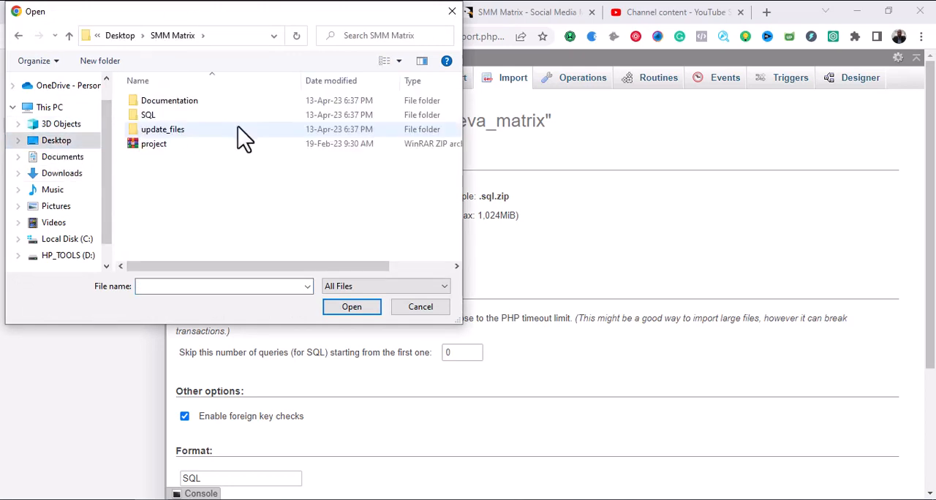
double_click(156, 120)
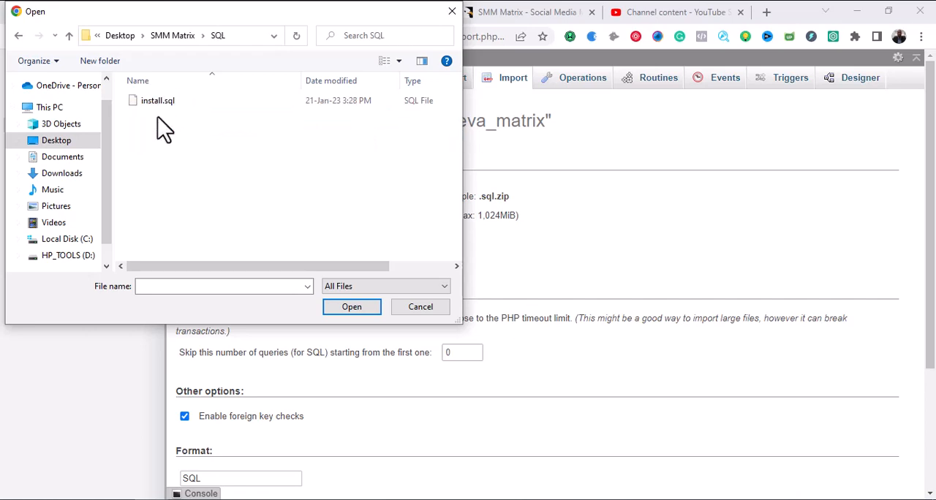
left_click(160, 100)
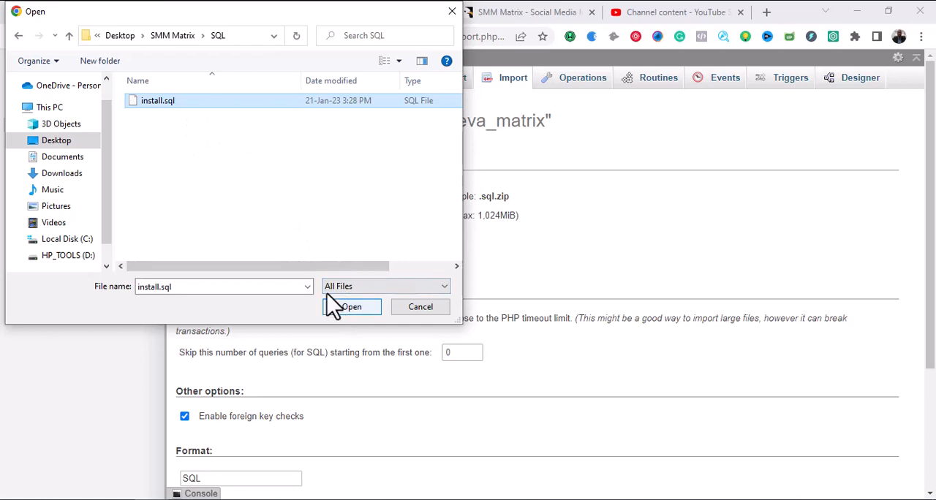
left_click(351, 307)
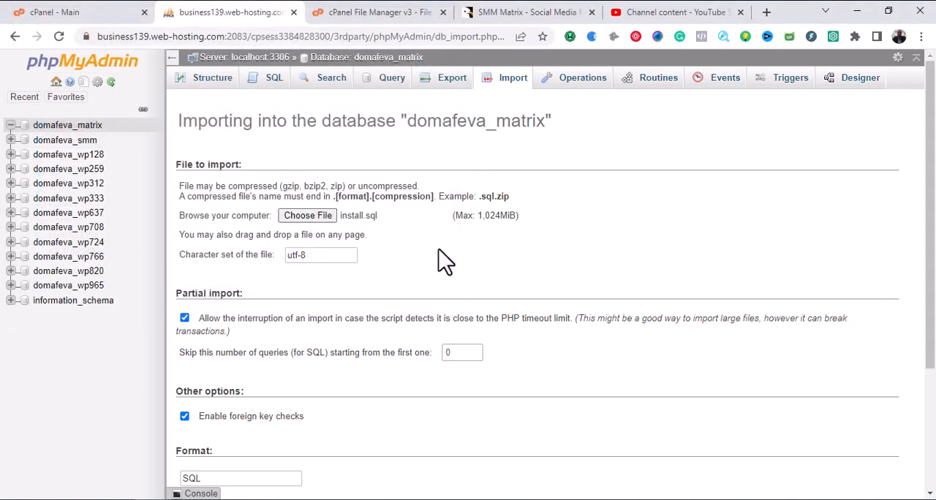
Run the SQL-format import with the default options, and collapse the matrix database's table list.
scroll(383, 265, "down", 2)
scroll(379, 265, "down", 1)
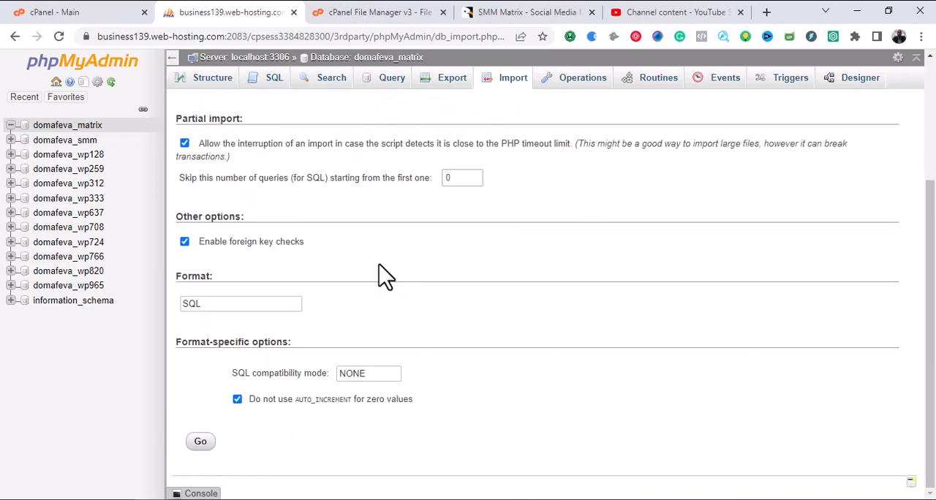
left_click(201, 443)
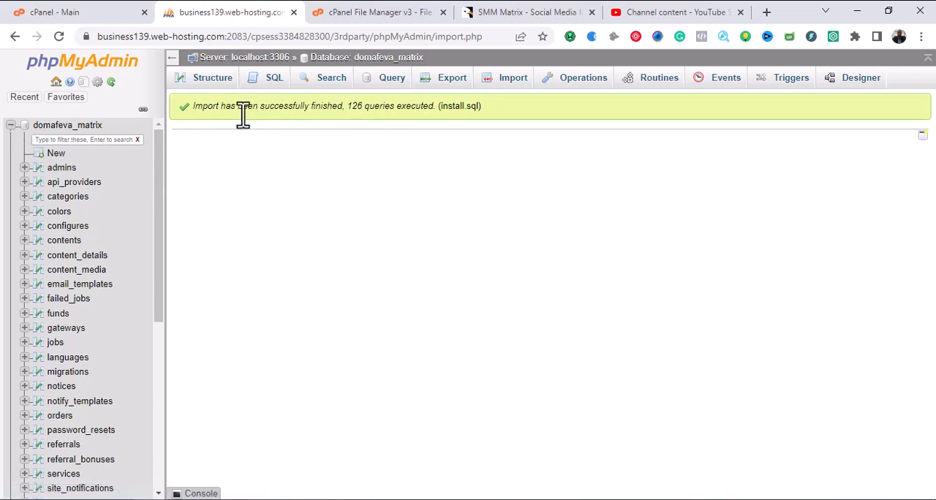
left_click(11, 126)
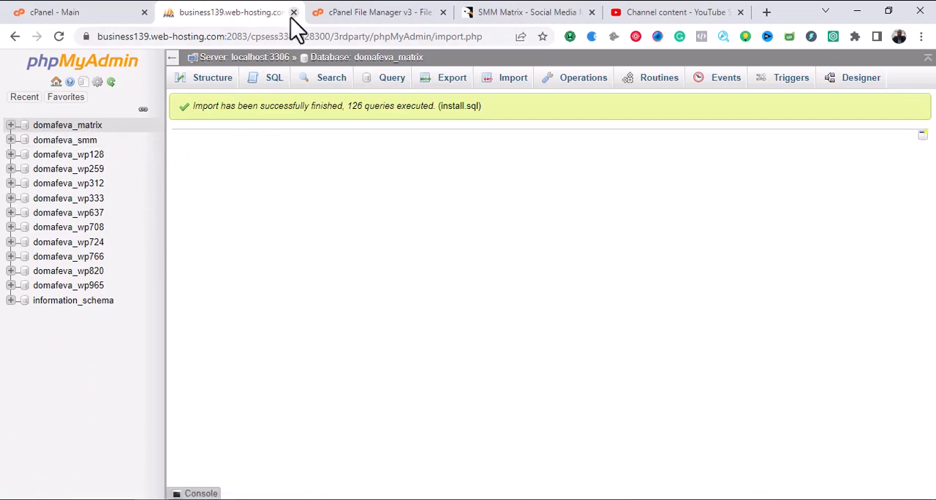
Close phpMyAdmin, open File Manager from the cPanel home page, and close the old file upload page.
left_click(130, 11)
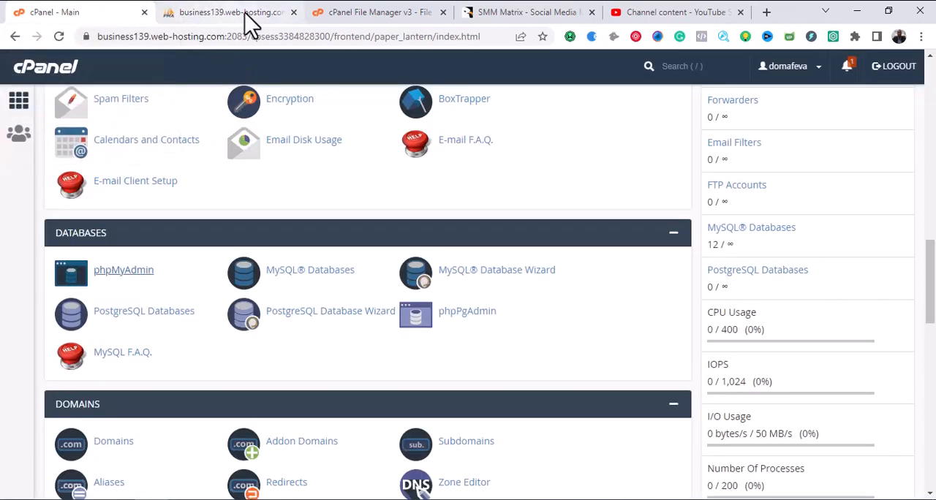
left_click(293, 12)
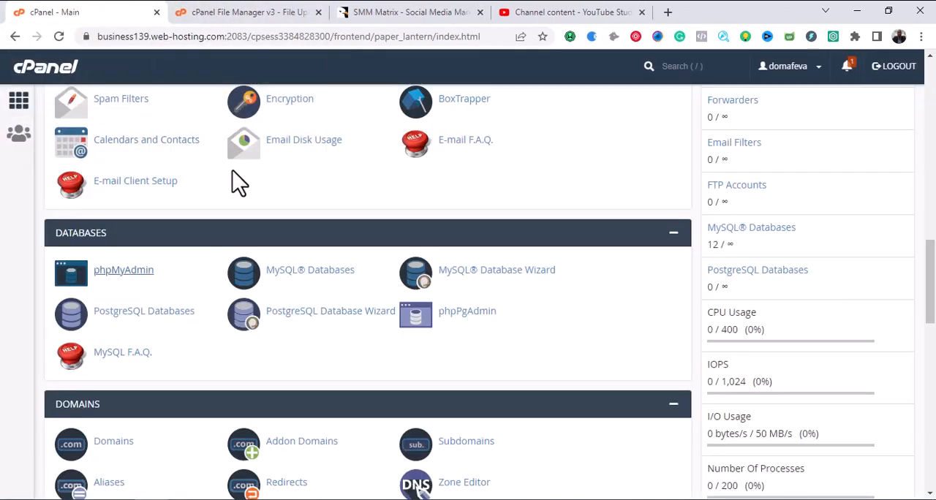
scroll(235, 188, "down", 3)
scroll(236, 219, "down", 1)
scroll(236, 227, "up", 7)
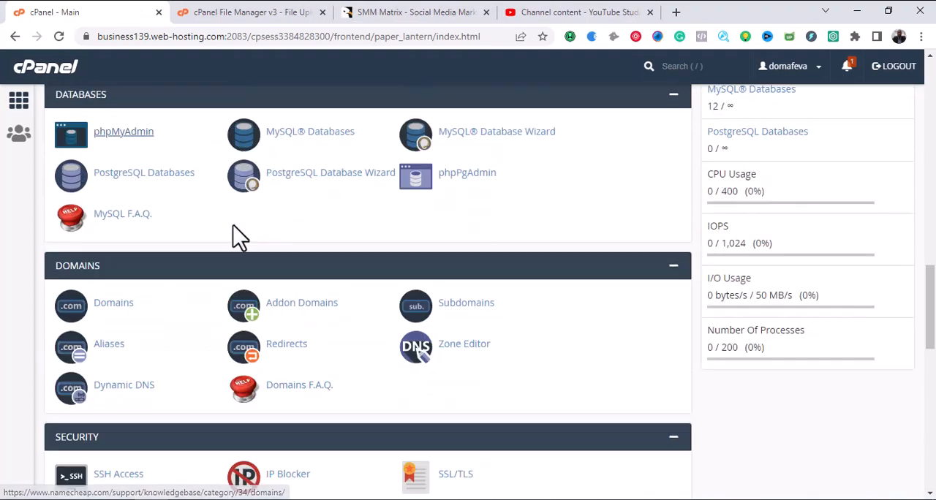
scroll(232, 228, "up", 4)
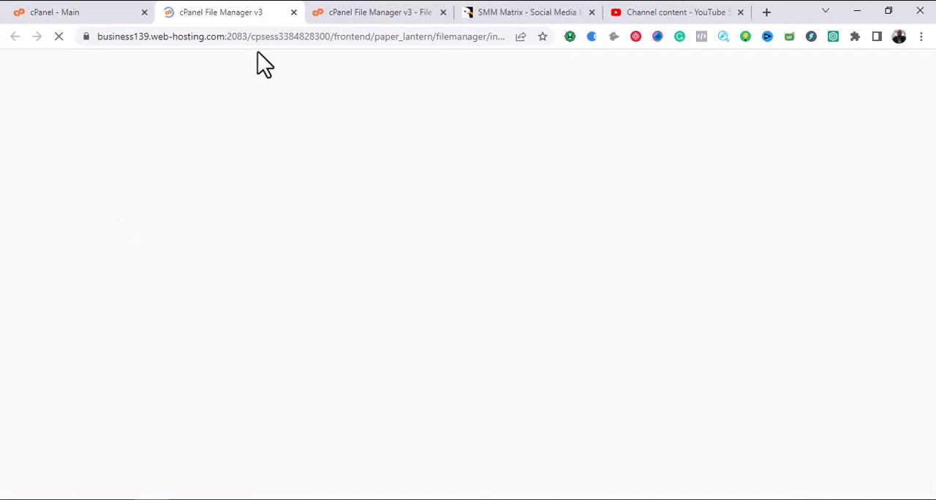
left_click(443, 12)
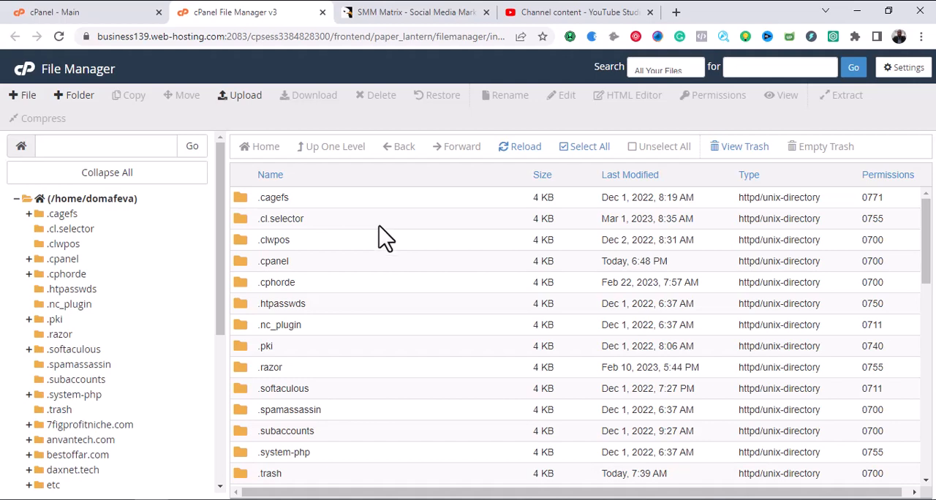
Open the script subdomain's folder from the home directory's file list.
scroll(380, 233, "down", 2)
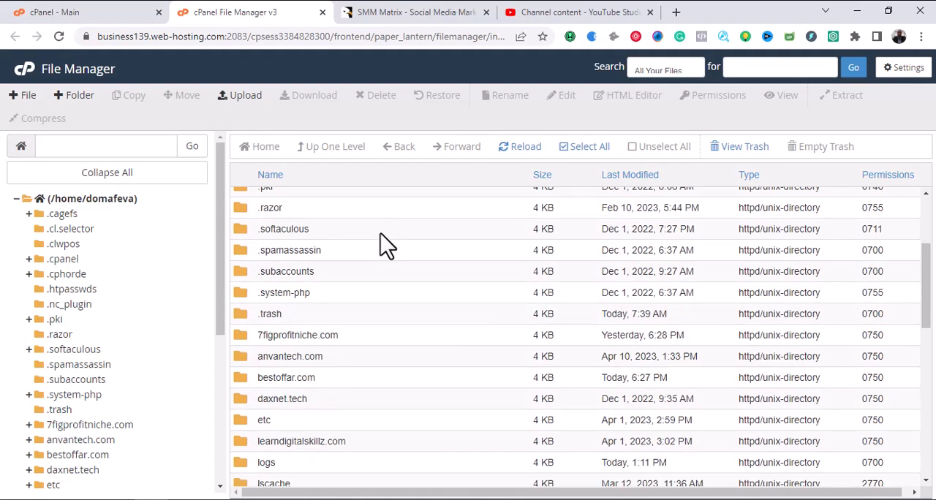
scroll(381, 234, "down", 2)
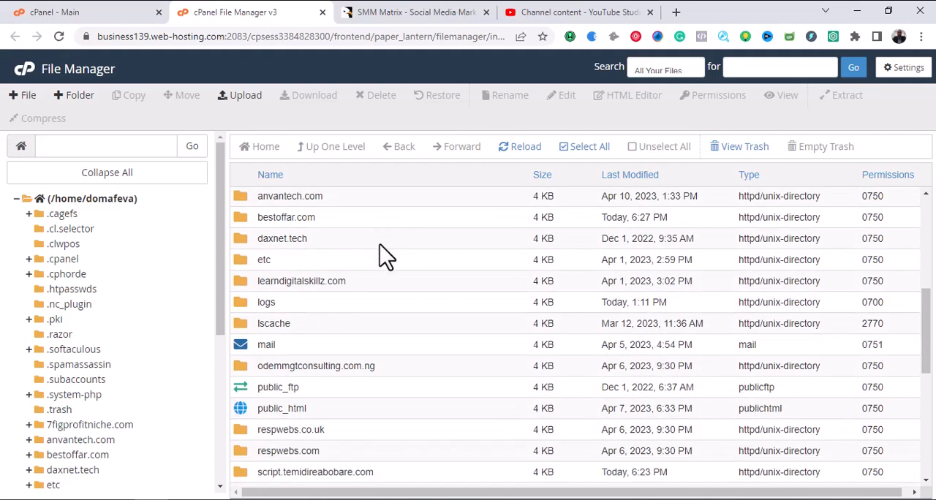
scroll(380, 245, "down", 2)
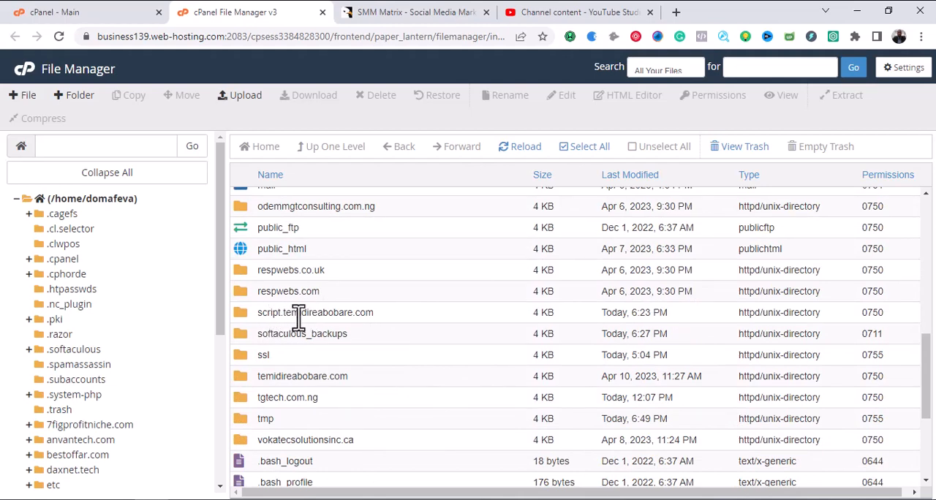
left_click(394, 318)
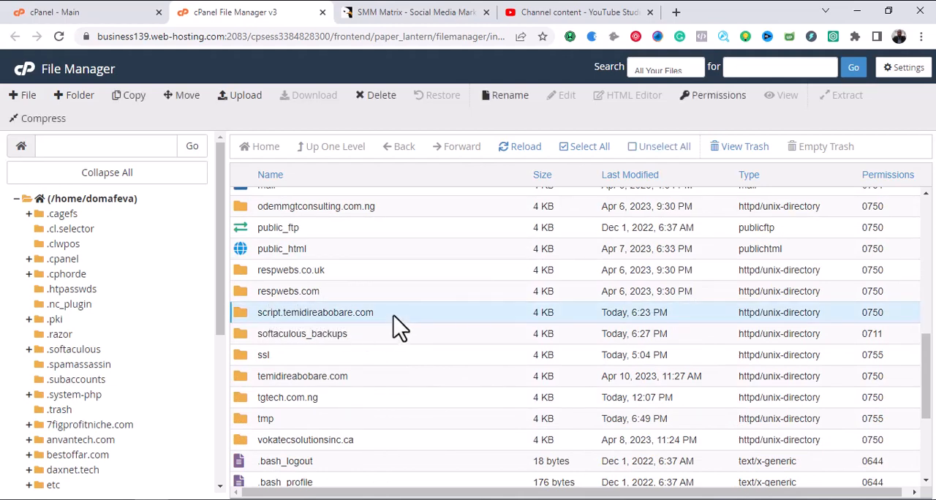
double_click(398, 328)
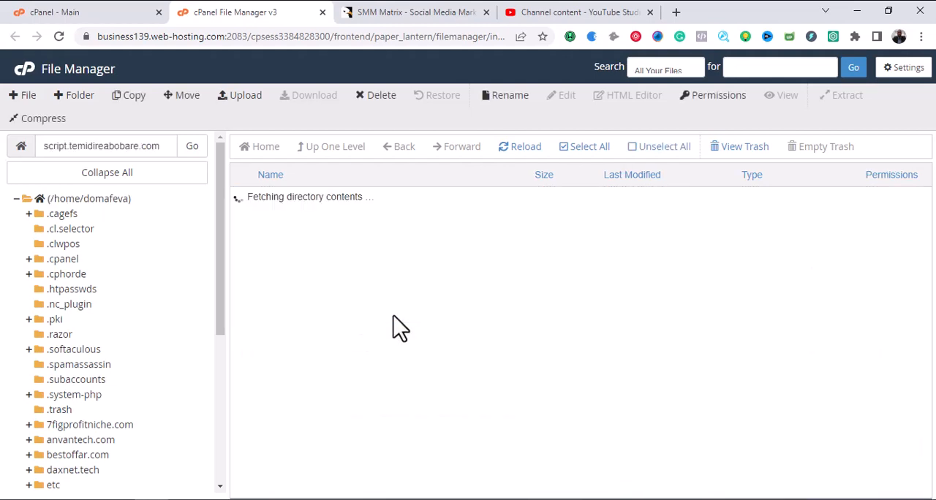
Upload project.zip from the Desktop's SMM Matrix folder to the script subdomain's folder, and return to that folder, closing the outdated File Manager page.
left_click(244, 98)
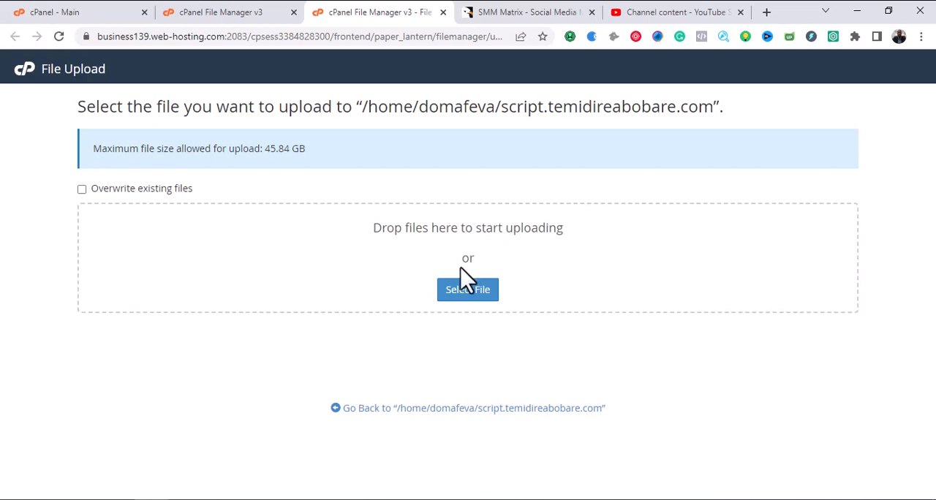
left_click(463, 297)
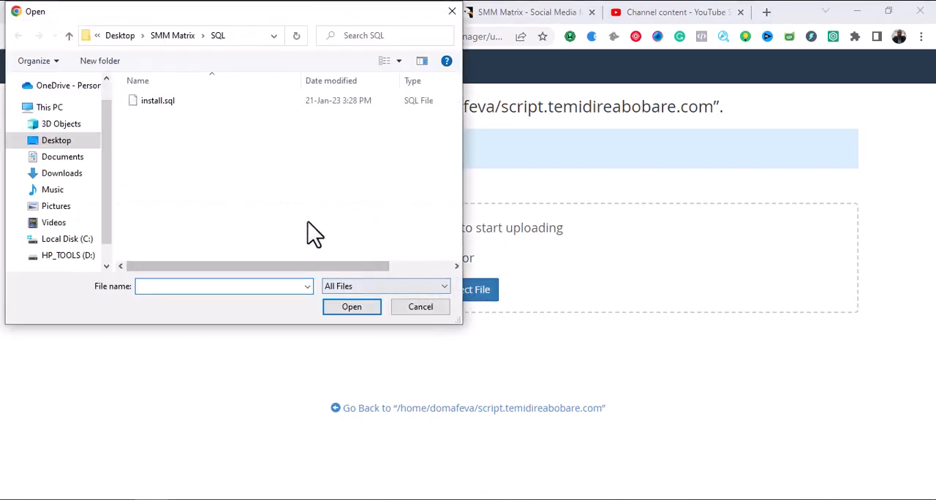
left_click(161, 36)
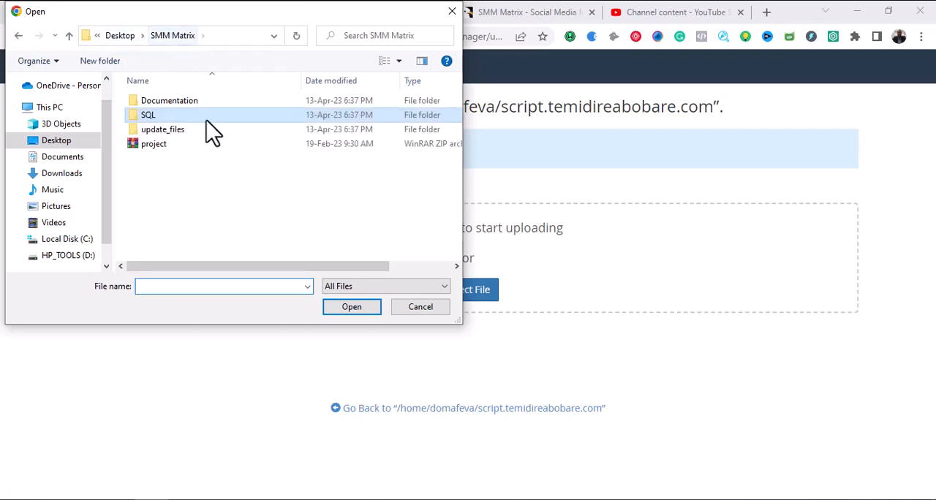
left_click(156, 149)
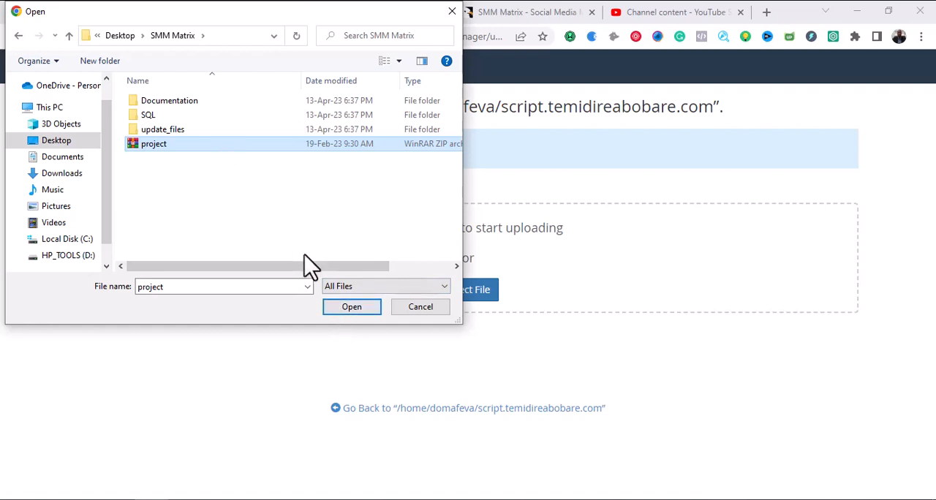
left_click(340, 310)
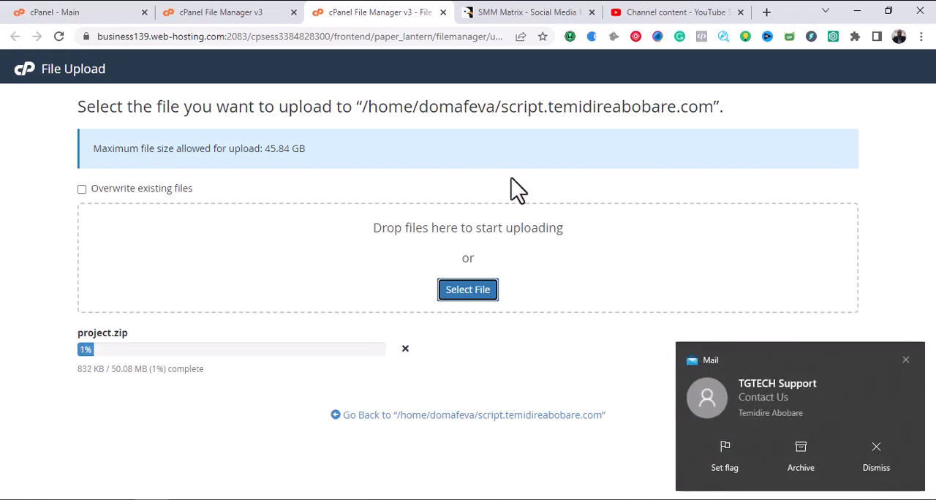
left_click(876, 461)
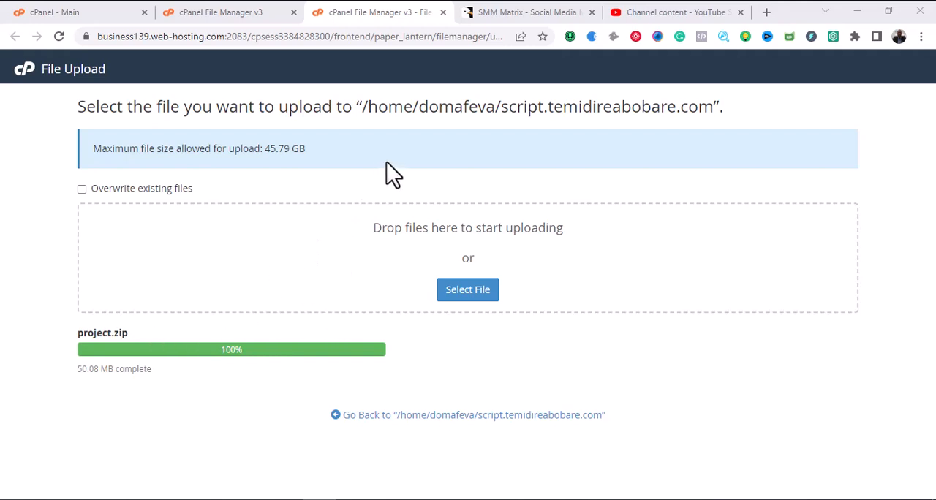
left_click(363, 415)
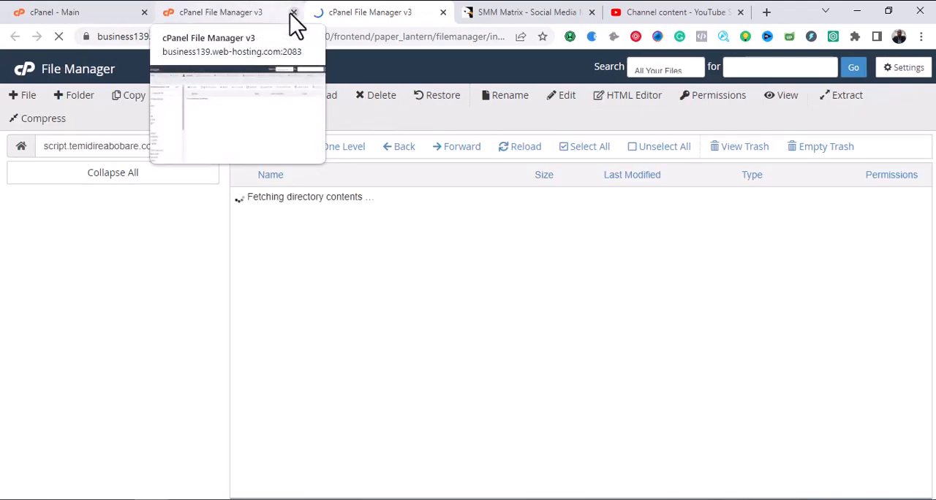
left_click(293, 13)
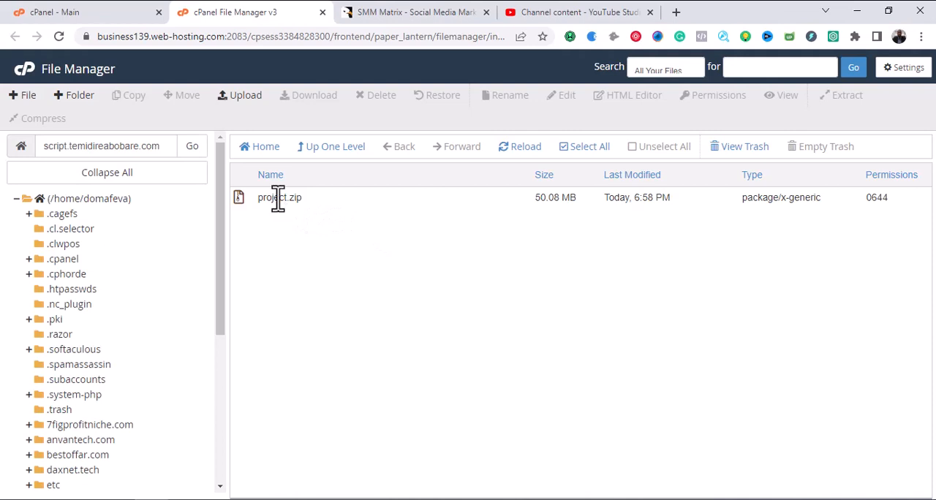
Extract project.zip into the script subdomain's own folder, re-entering that folder as the extraction path.
left_click(318, 213)
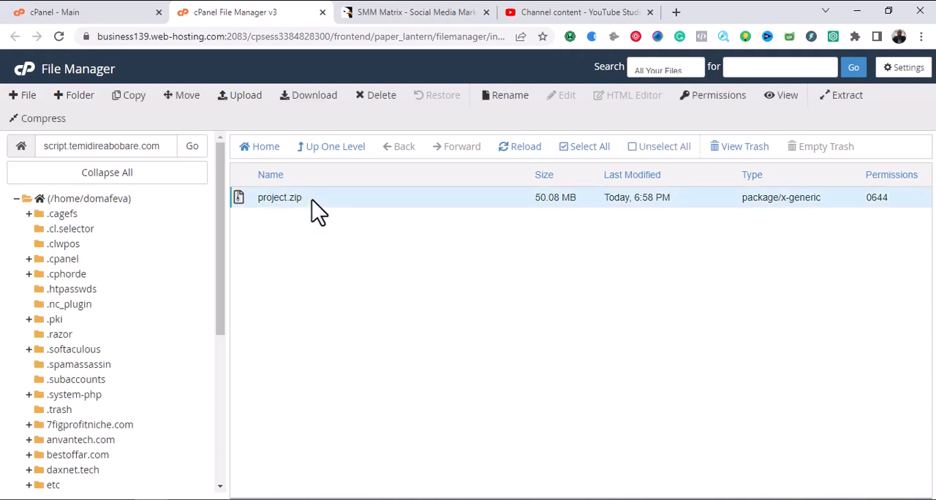
right_click(317, 212)
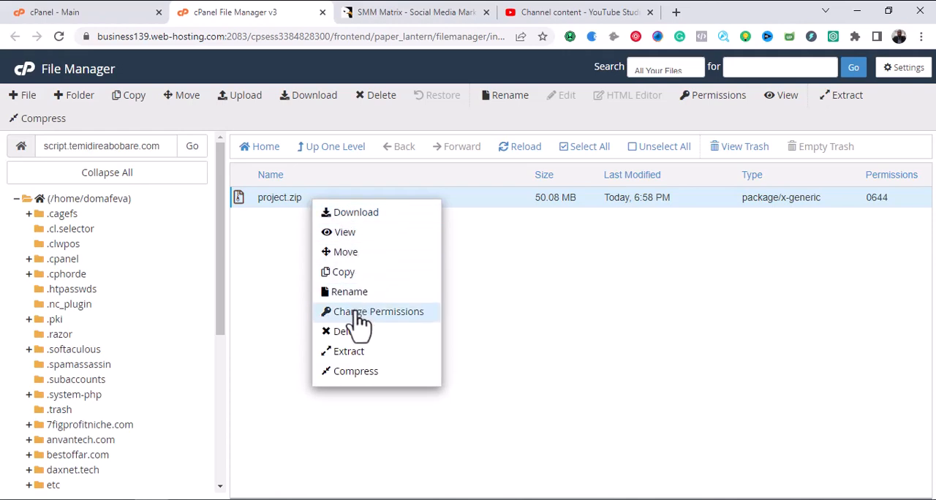
left_click(352, 354)
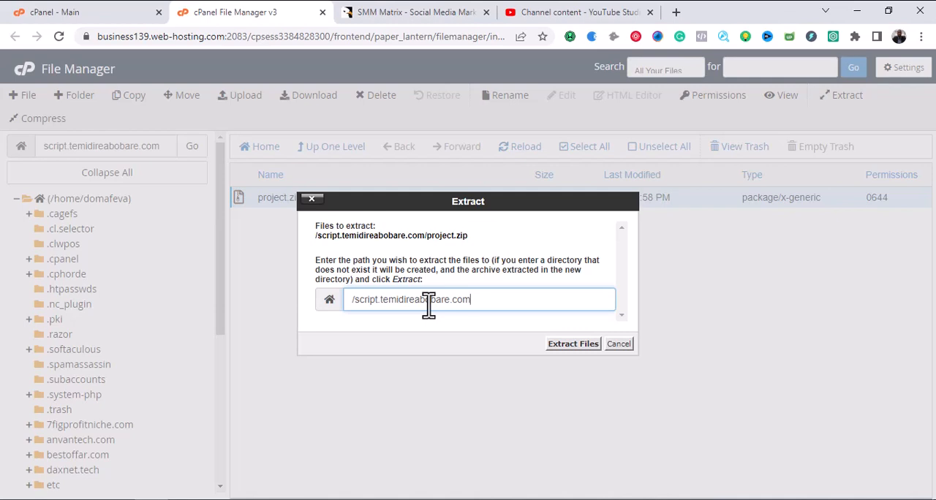
key("ctrl+a")
key("ctrl+c")
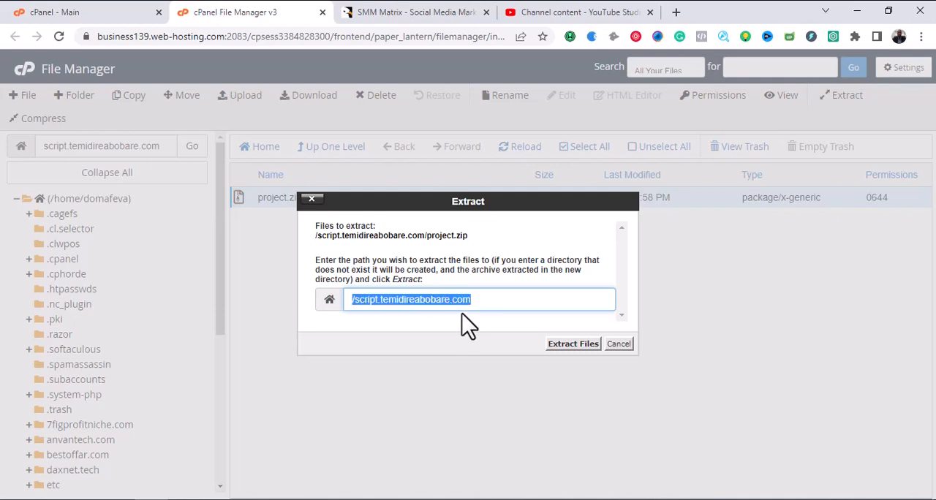
key("BackSpace")
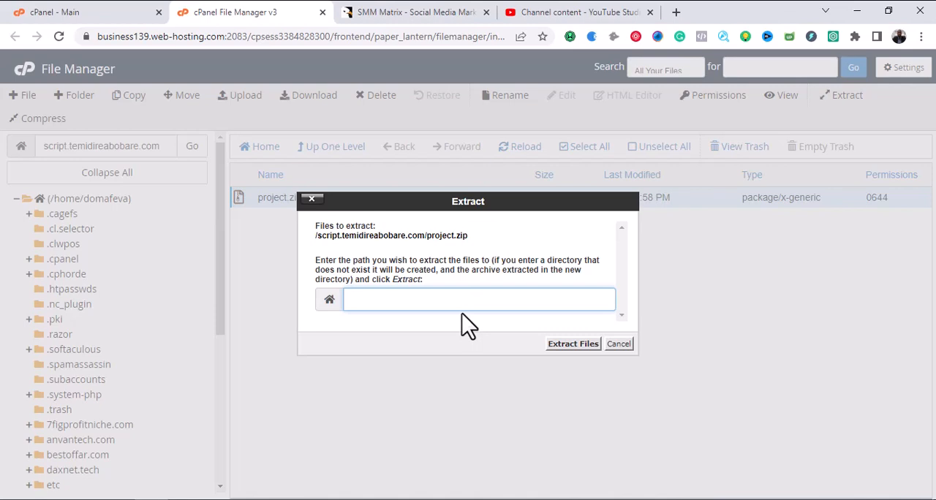
key("ctrl+v")
left_click(572, 344)
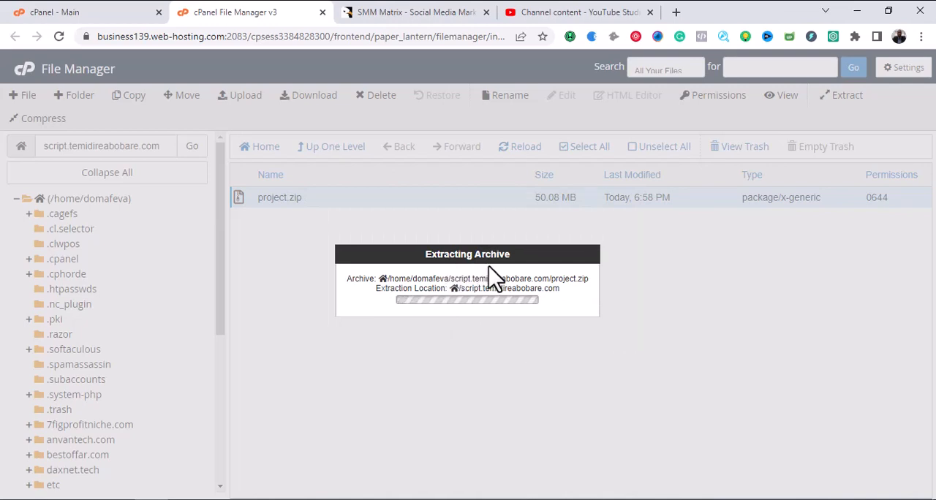
Go through the extraction results to the end of the list and close them.
scroll(489, 267, "down", 15)
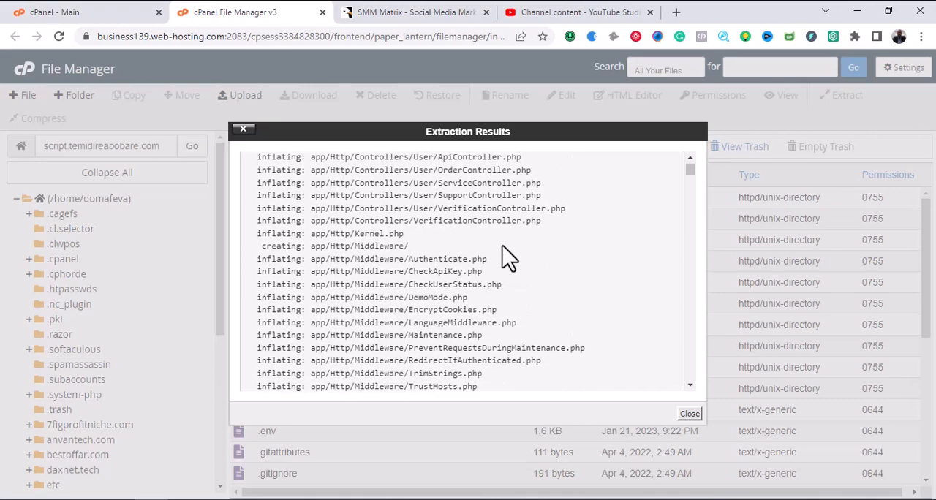
scroll(525, 269, "down", 20)
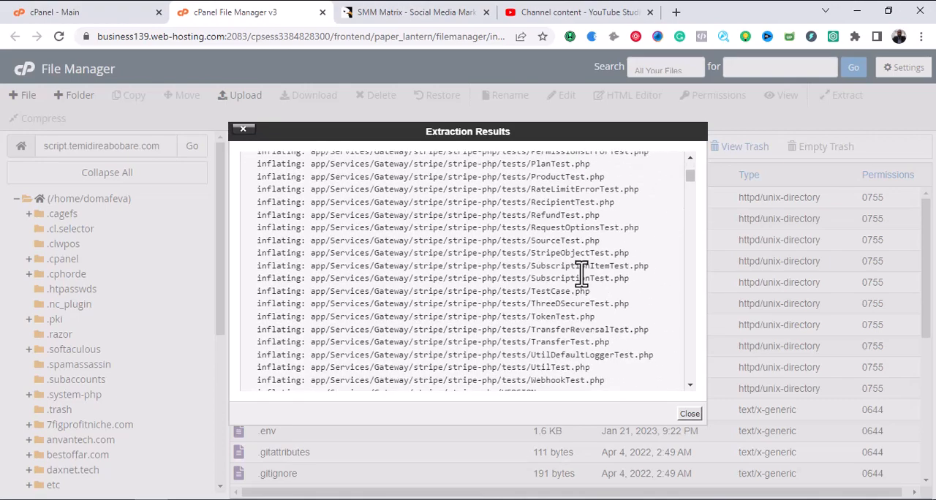
scroll(628, 327, "down", 5)
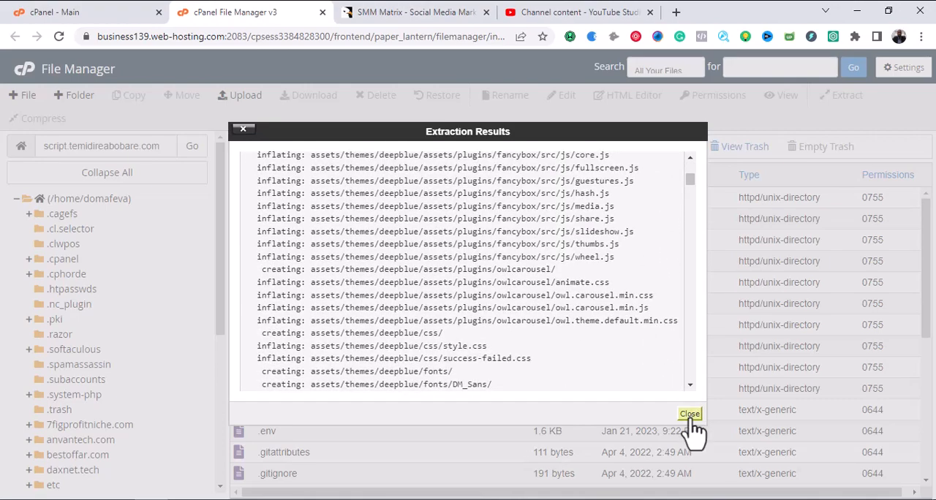
left_click_drag(690, 180, 695, 377)
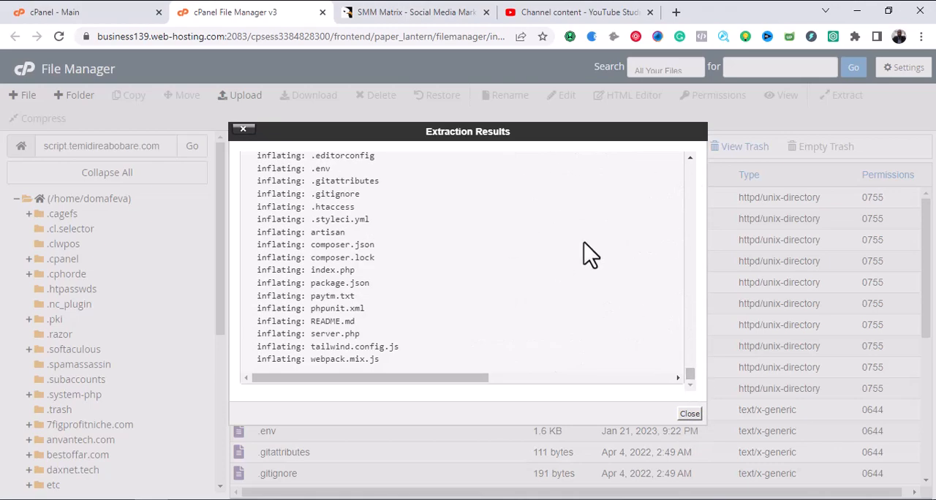
left_click(691, 414)
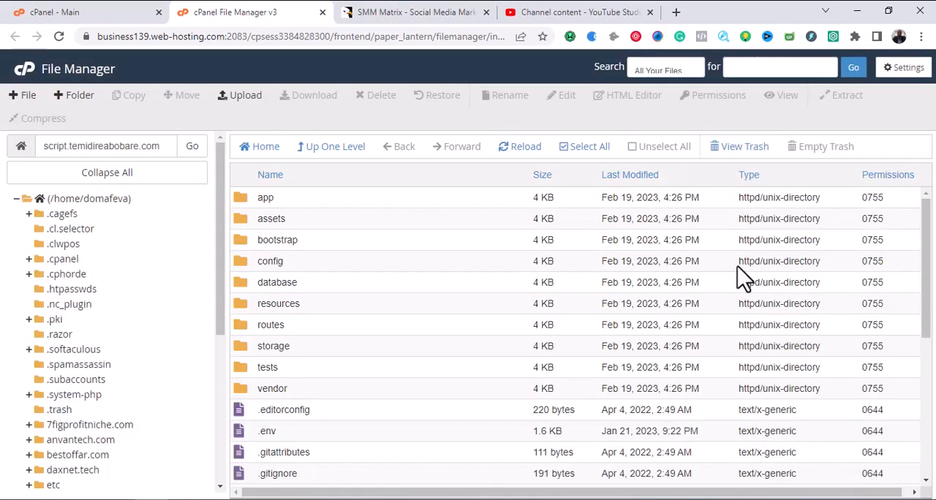
Look through the extracted folders and files in the script subdomain's folder, including the project.zip archive.
left_click_drag(924, 213, 928, 359)
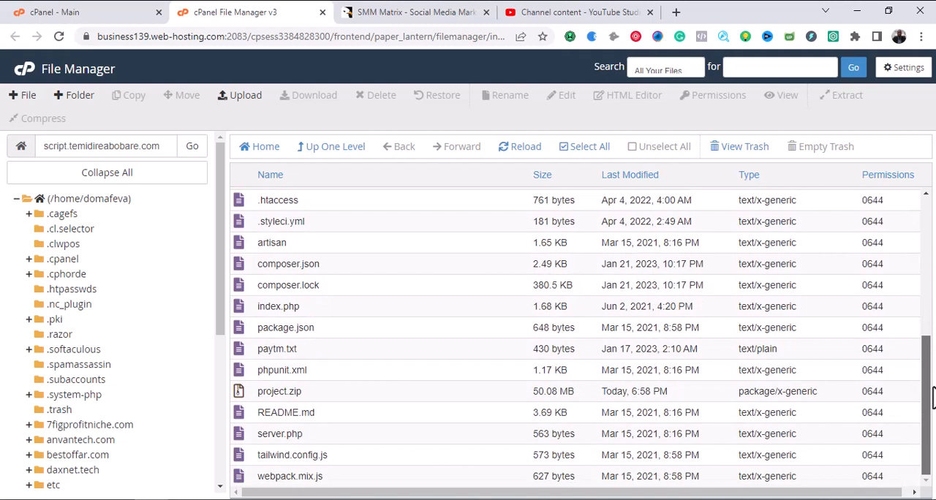
left_click(327, 399)
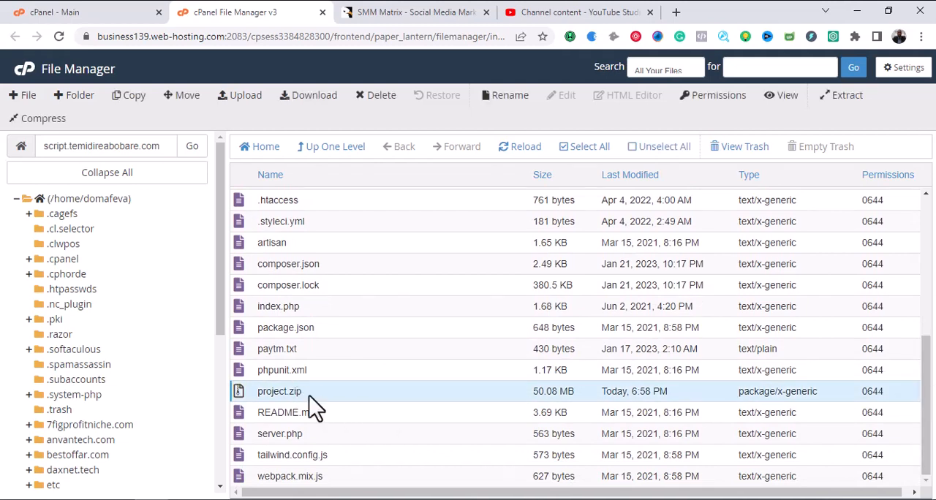
scroll(385, 387, "up", 5)
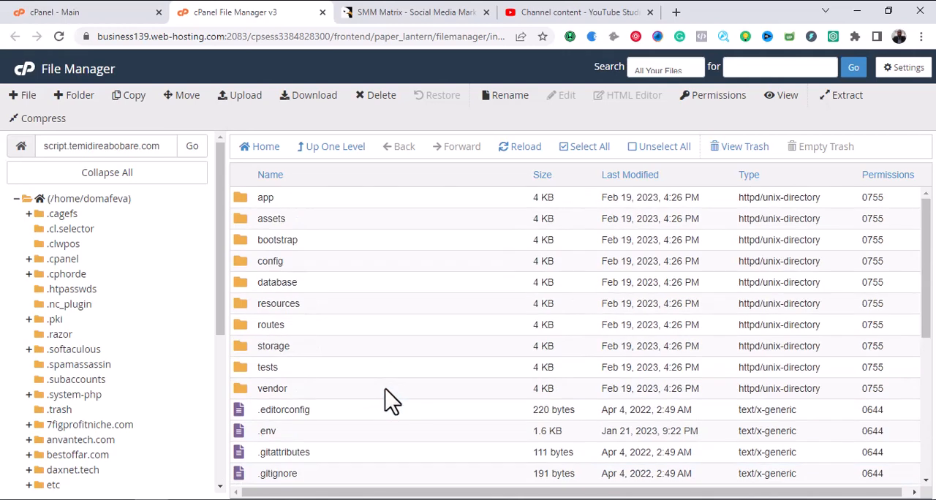
scroll(385, 395, "down", 5)
scroll(390, 401, "up", 1)
scroll(388, 401, "up", 4)
Copy the script subdomain's name from the folder path and paste it as the address in a new browser tab.
left_click_drag(168, 146, 42, 142)
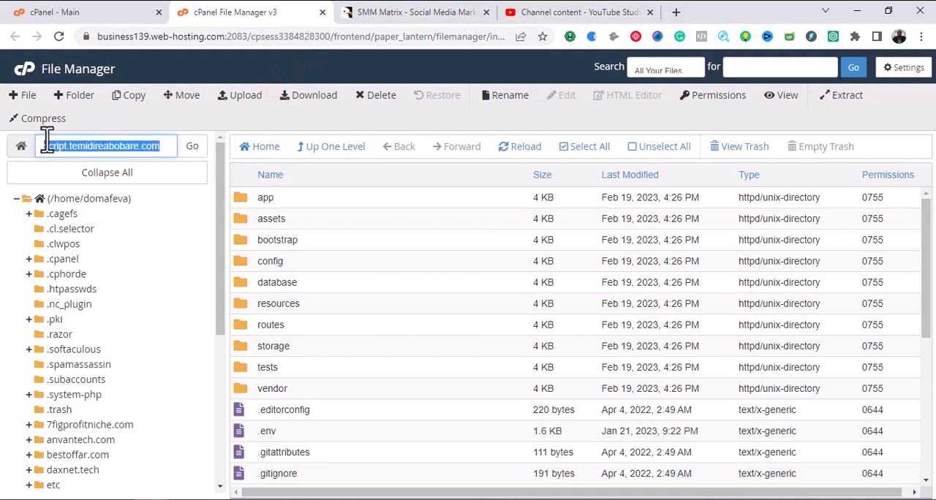
right_click(74, 143)
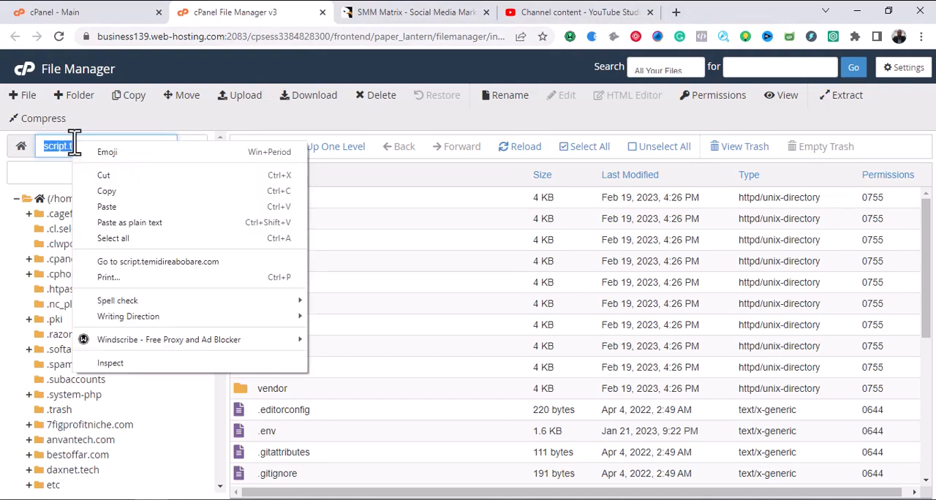
left_click(109, 190)
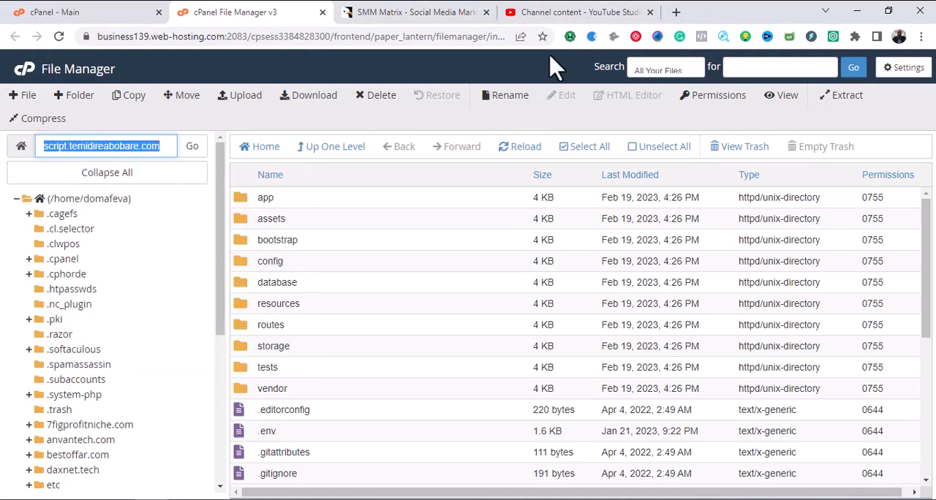
left_click(676, 13)
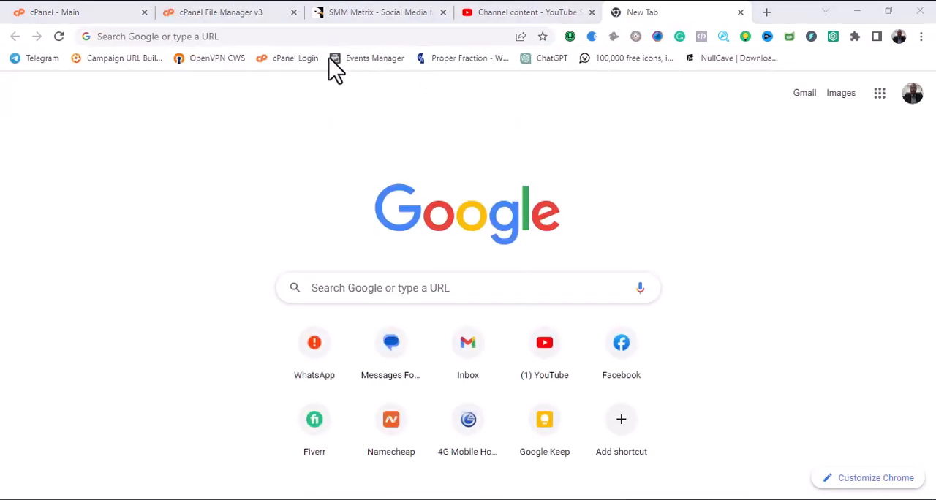
left_click(213, 35)
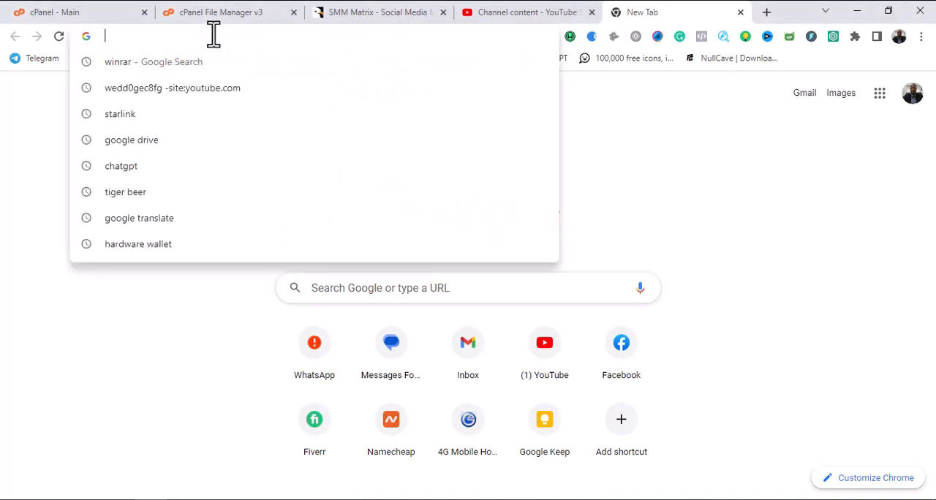
key("ctrl+v")
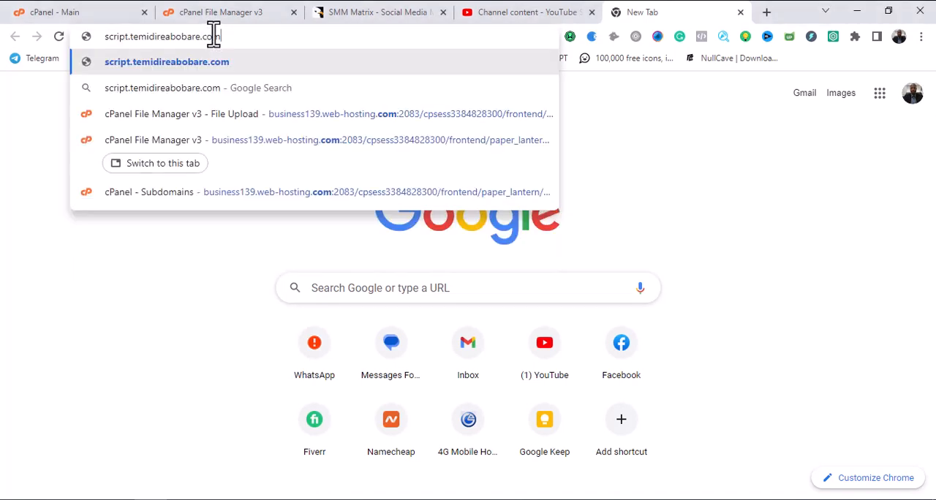
left_click(107, 36)
Return to File Manager and check the extracted files from the app folder down to webpack.mix.js.
left_click(241, 12)
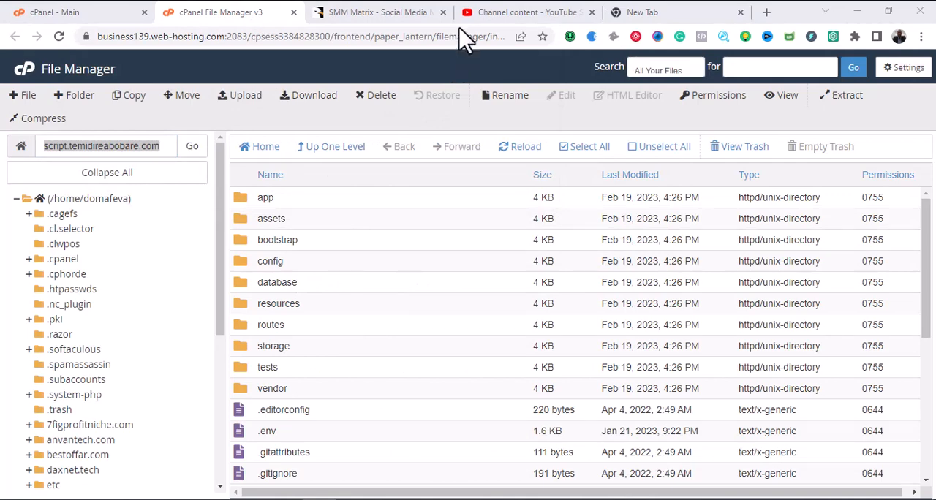
scroll(377, 249, "down", 2)
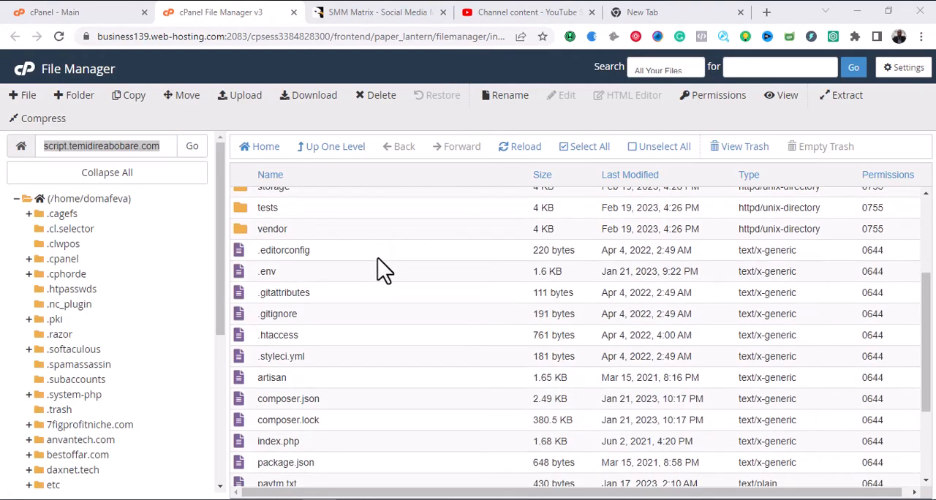
scroll(381, 278, "down", 2)
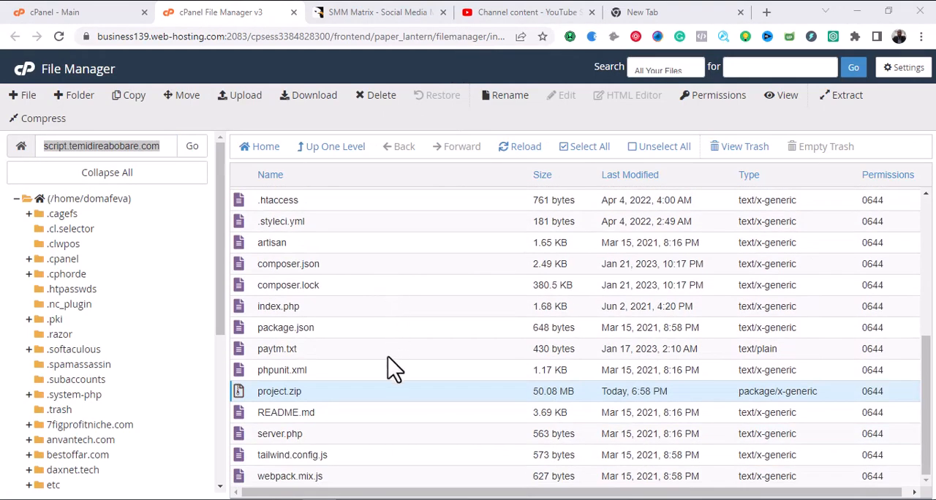
scroll(390, 363, "up", 5)
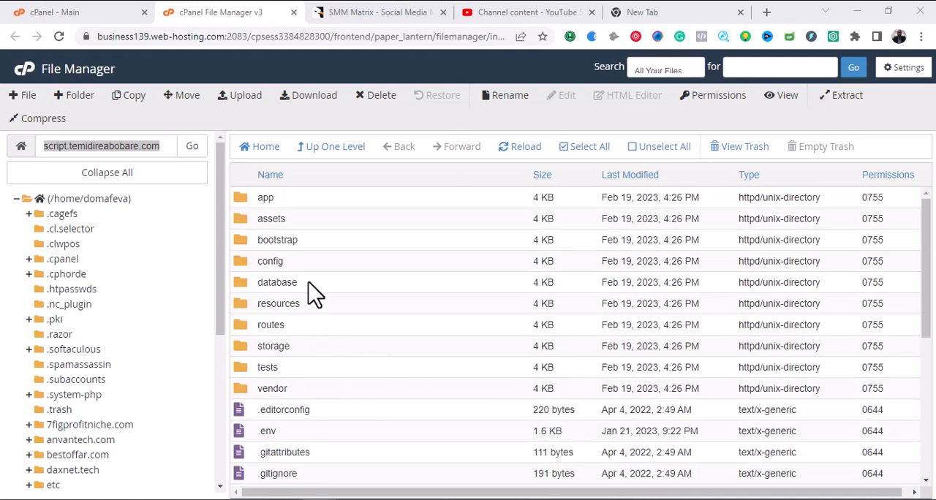
Load the script subdomain's website from the address entered in the new browser tab.
left_click(622, 12)
key("ctrl+v")
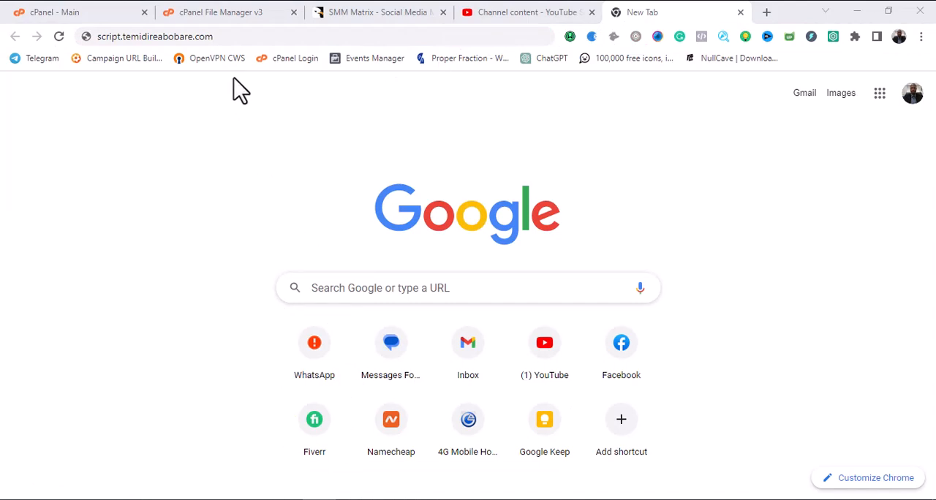
left_click(231, 35)
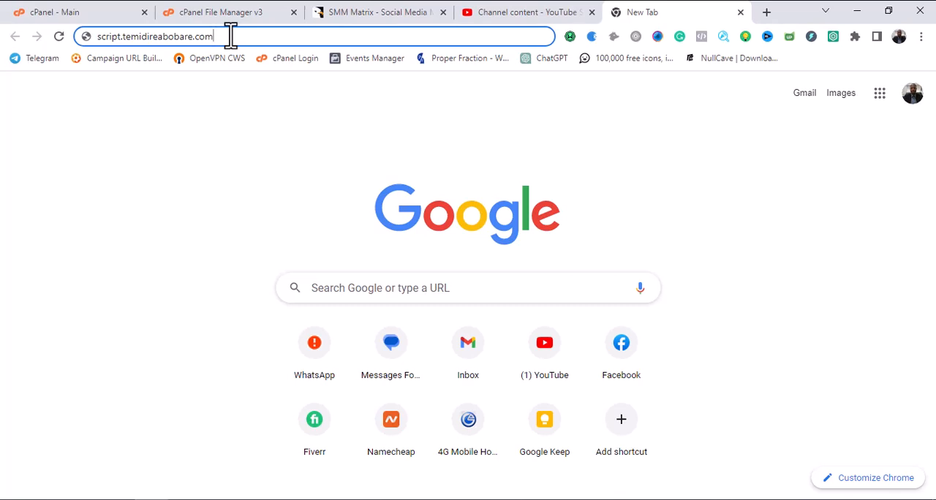
key("Return")
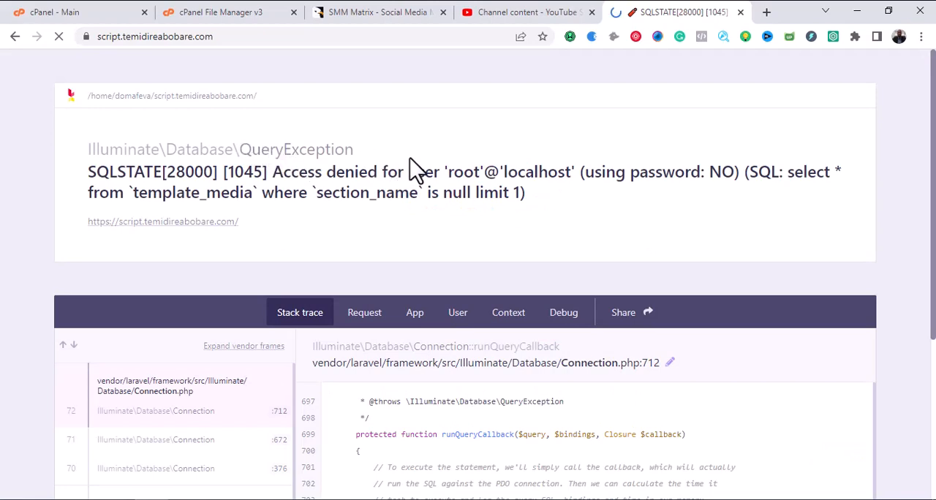
Examine the exception message and stack trace on the script subdomain's page.
scroll(412, 170, "down", 3)
scroll(414, 177, "down", 4)
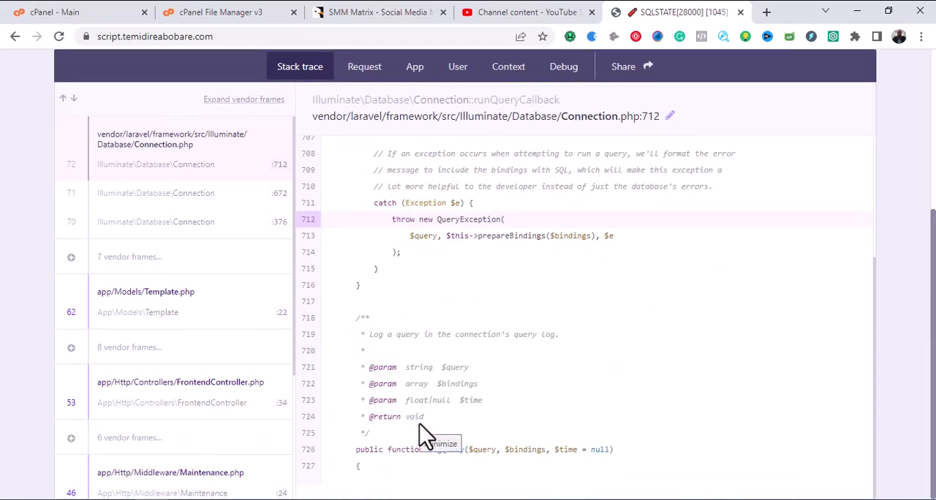
scroll(426, 366, "up", 5)
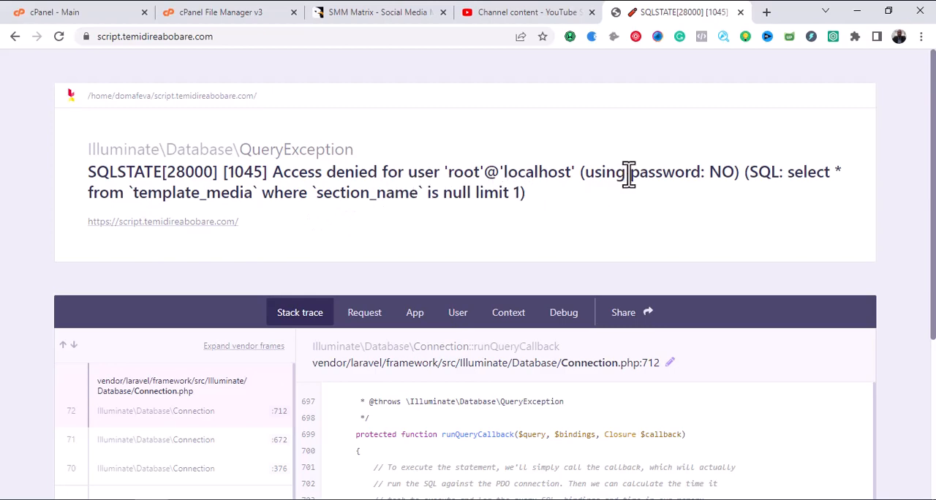
scroll(625, 180, "down", 5)
scroll(534, 260, "up", 3)
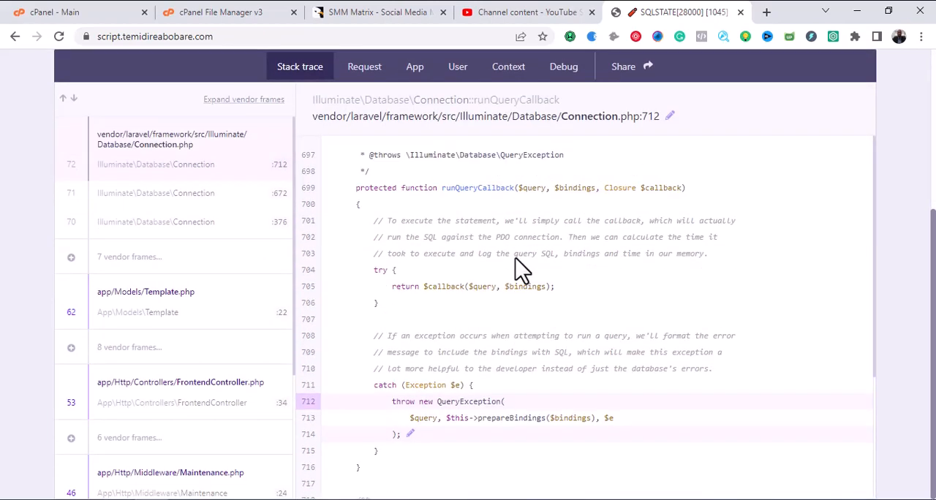
Return to File Manager and open the factories folder inside the script's database folder.
left_click(199, 12)
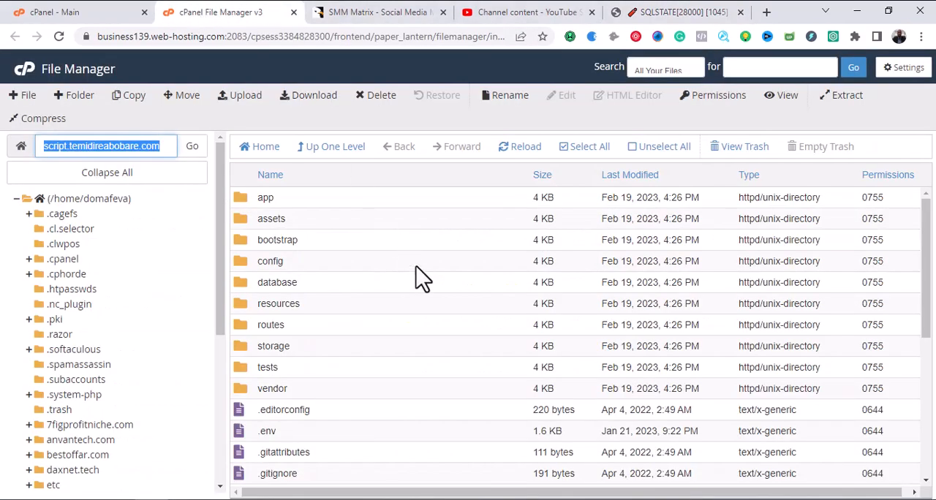
left_click(328, 287)
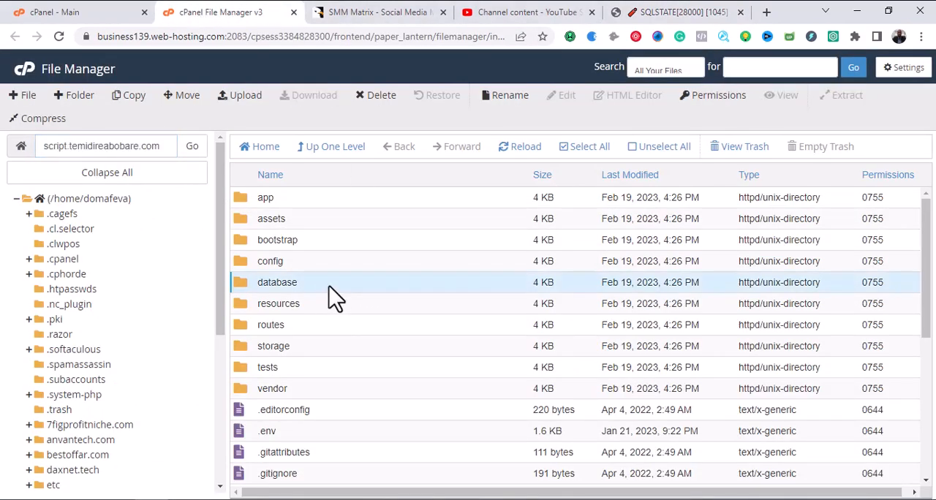
double_click(331, 287)
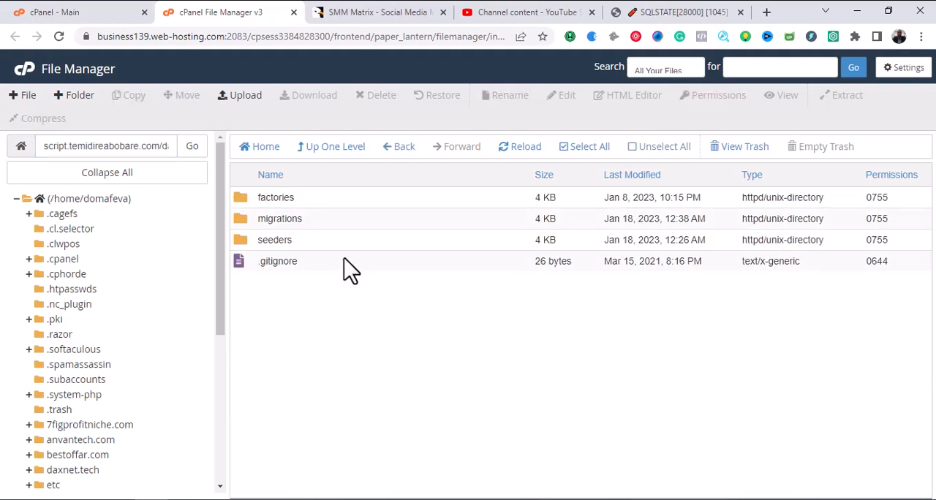
double_click(325, 201)
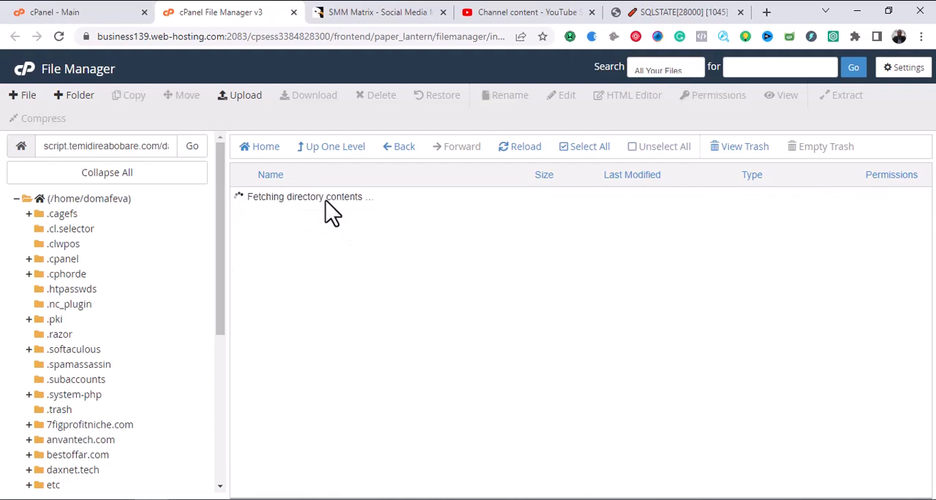
Go back to the script subdomain's root folder and look through its folders and files.
left_click(398, 149)
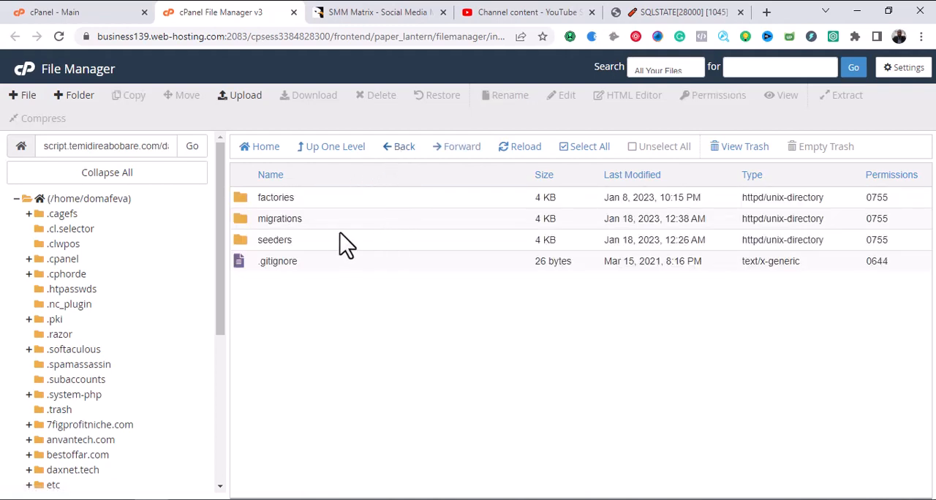
left_click(399, 149)
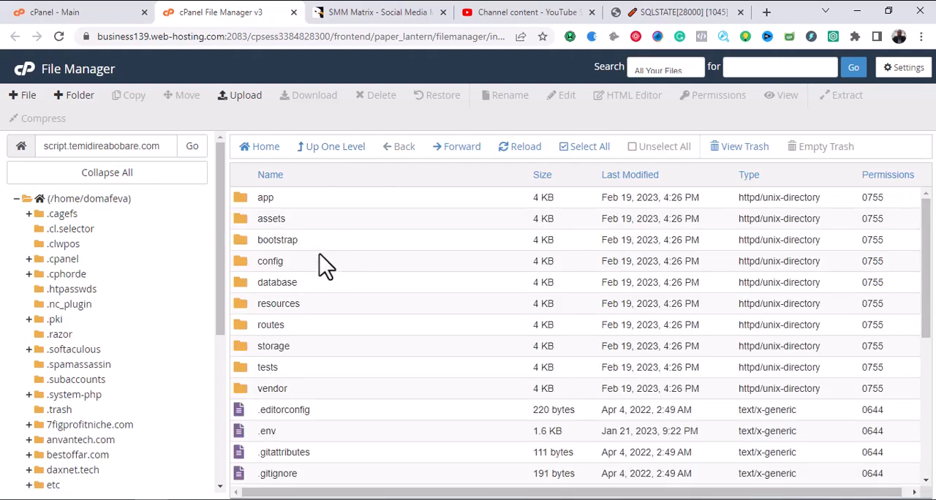
scroll(341, 314, "down", 4)
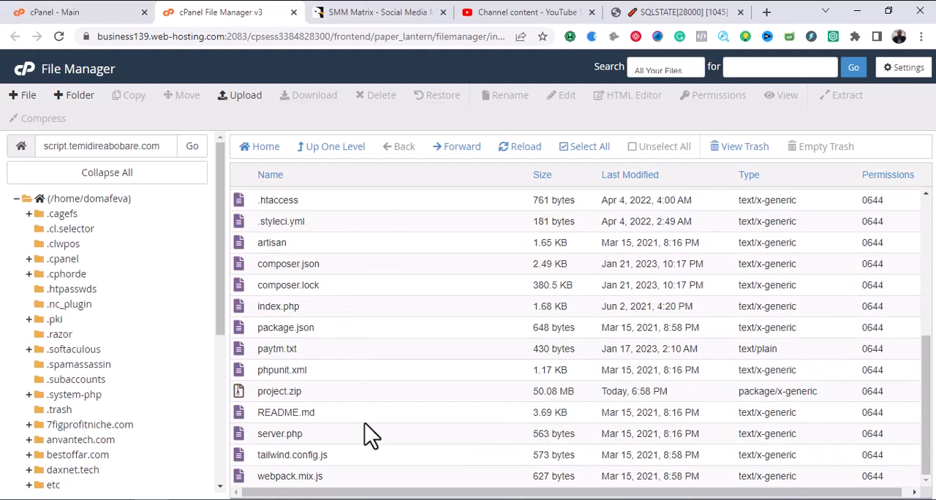
scroll(366, 432, "up", 4)
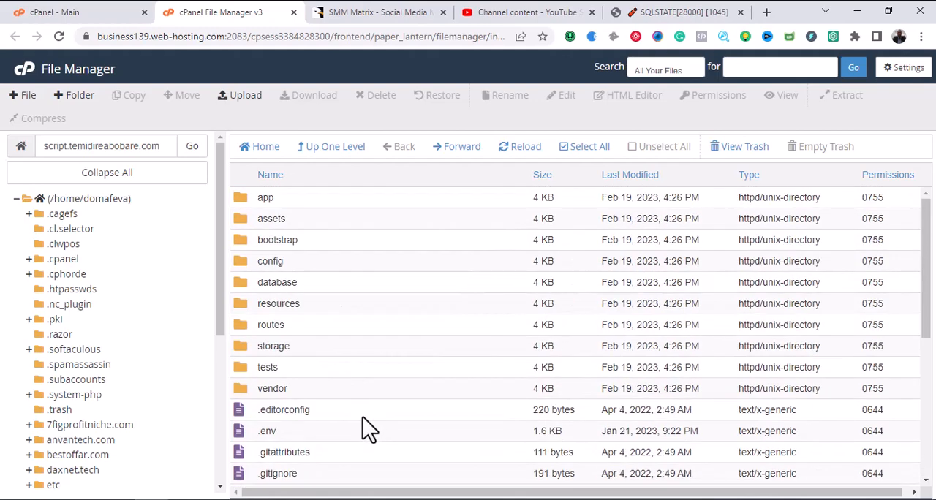
Open the config folder and locate database.php among its files.
double_click(311, 267)
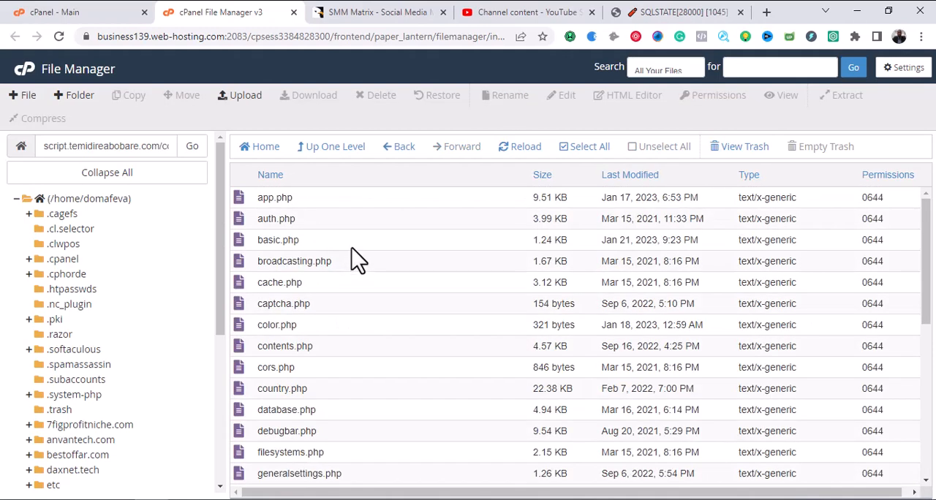
scroll(357, 292, "down", 2)
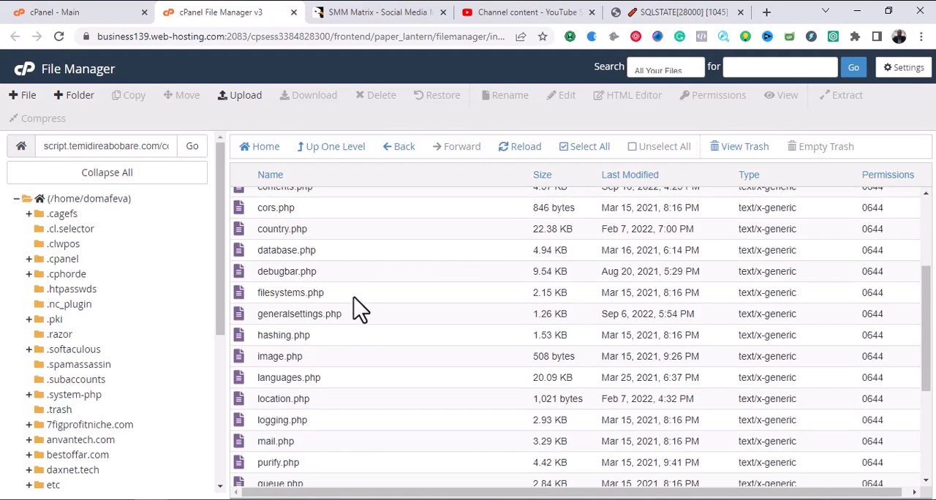
left_click(335, 255)
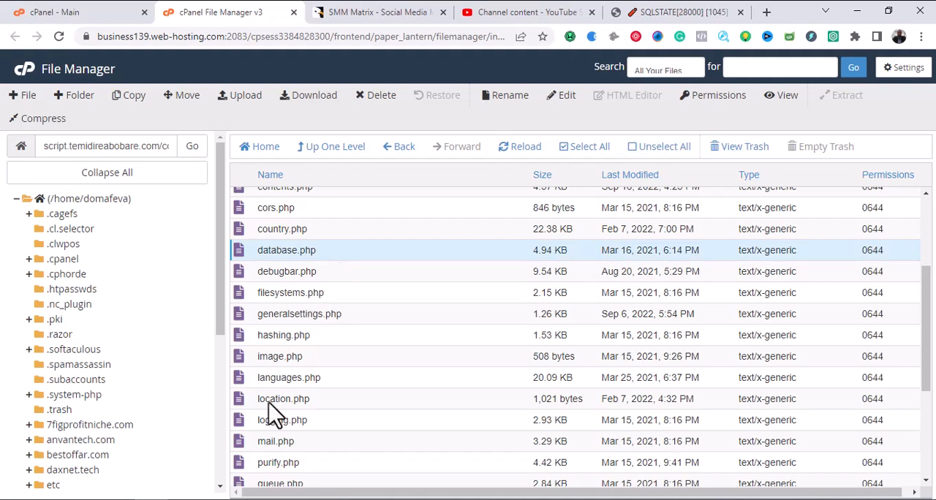
scroll(362, 345, "up", 3)
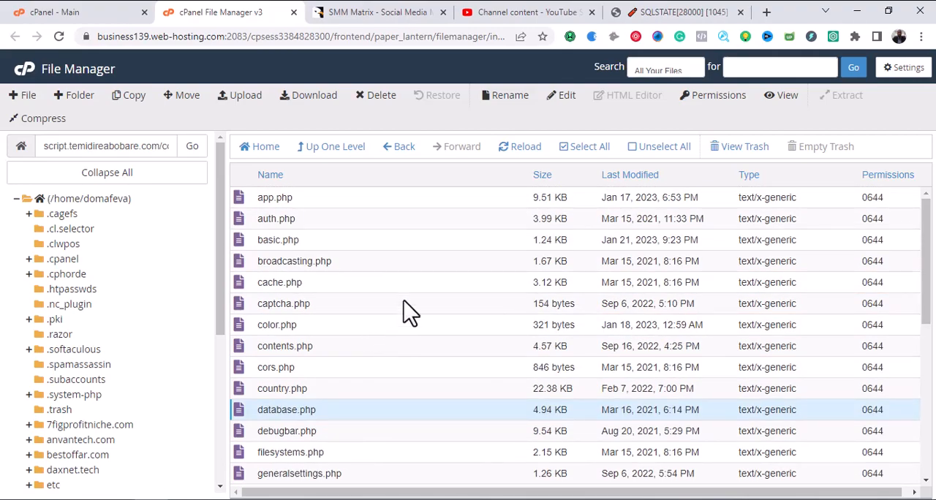
Switch to File Explorer and open the index page from the Documentation folder of SMM Matrix.
key("alt+Tab")
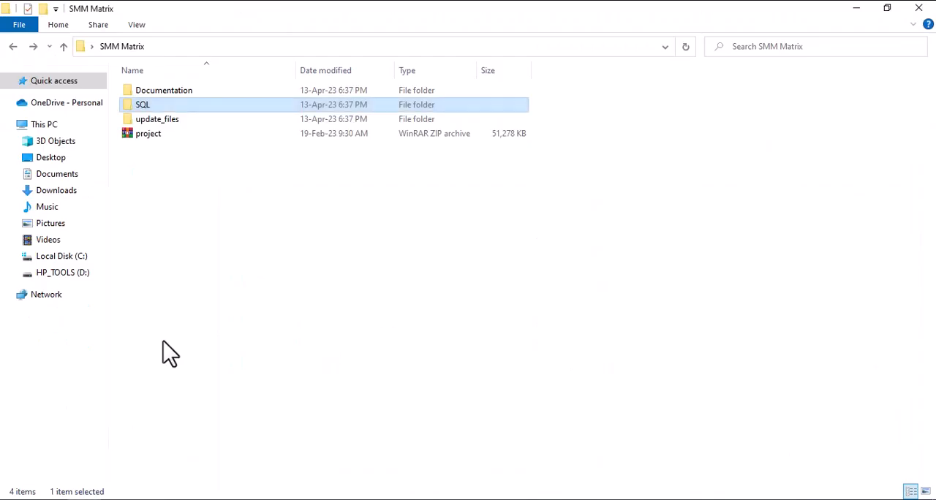
double_click(173, 94)
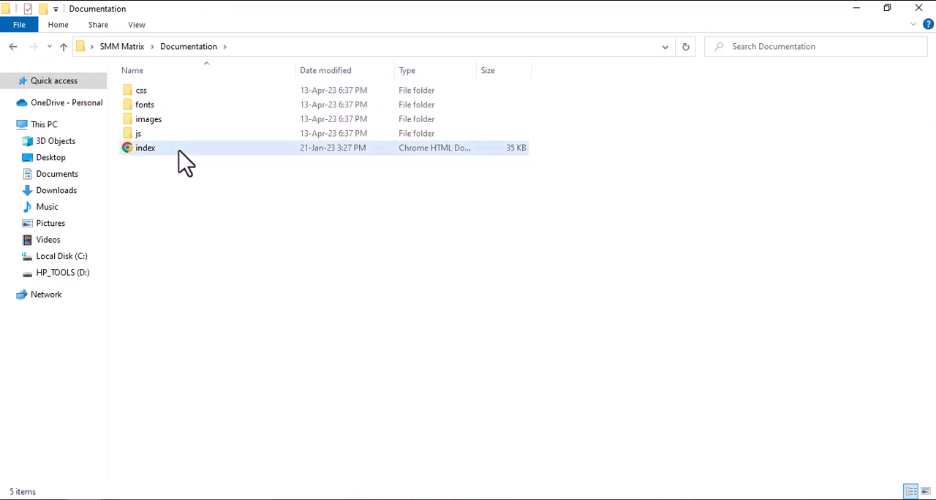
double_click(179, 152)
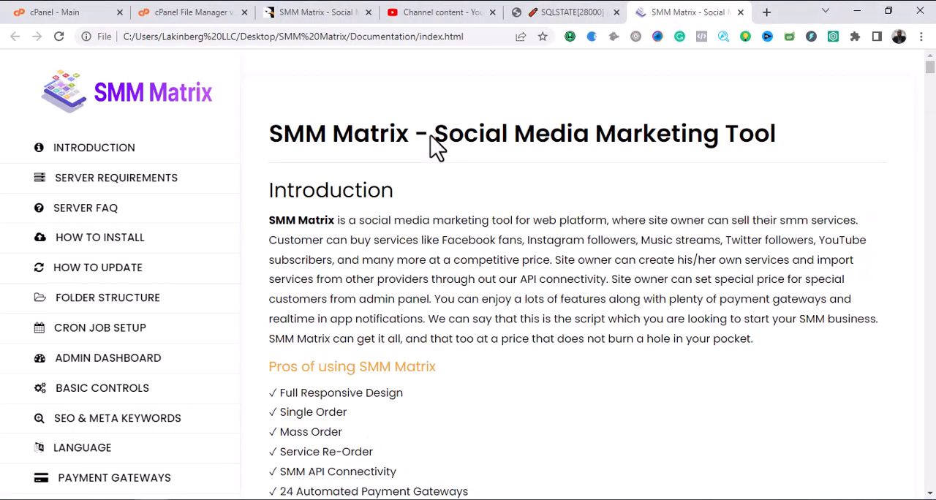
Read the documentation's How To Install section from database creation in Step 1 through the server requirements in Step 4.
left_click(121, 248)
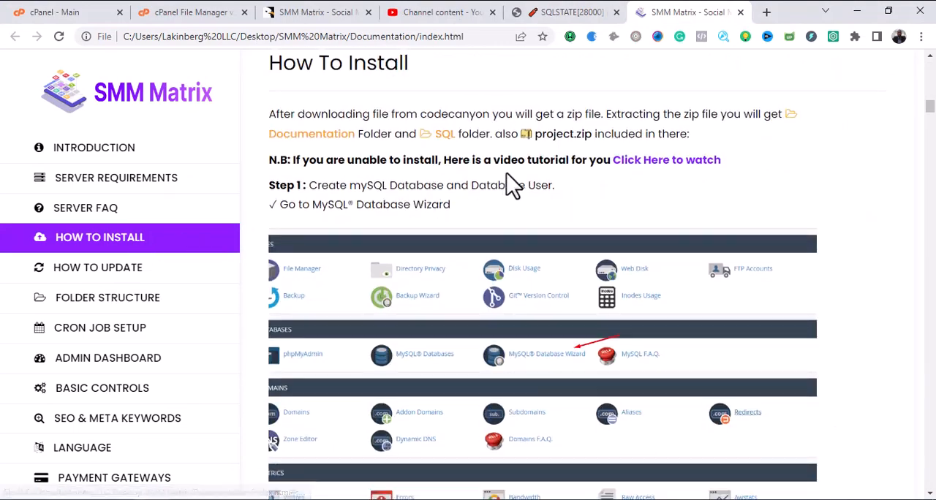
scroll(508, 212, "down", 3)
scroll(509, 219, "down", 5)
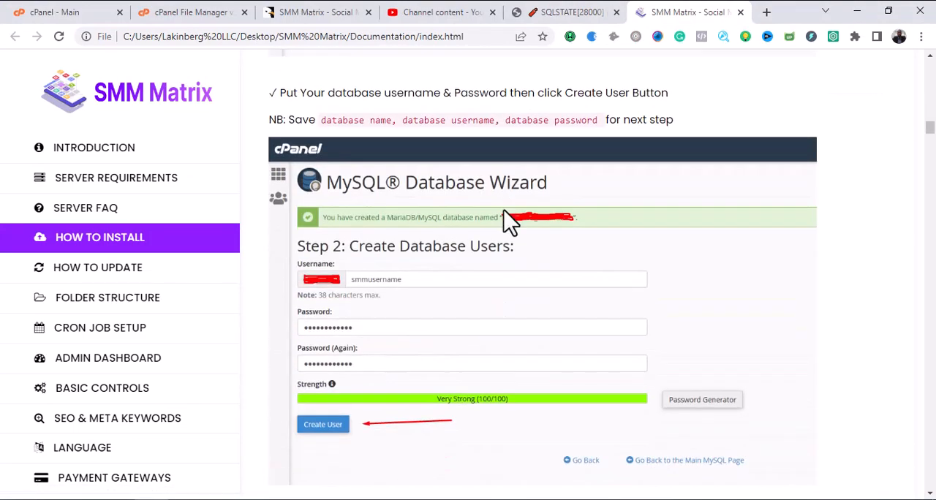
scroll(510, 220, "down", 12)
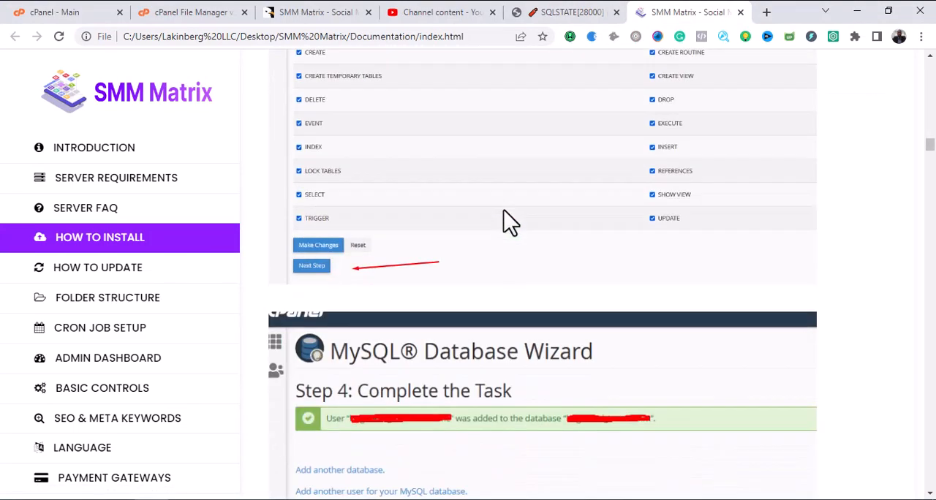
scroll(510, 231, "down", 3)
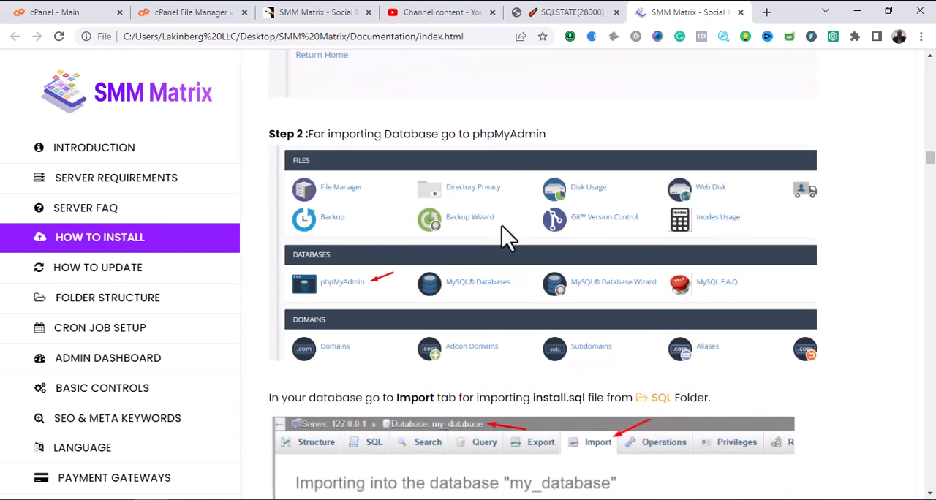
scroll(510, 238, "down", 10)
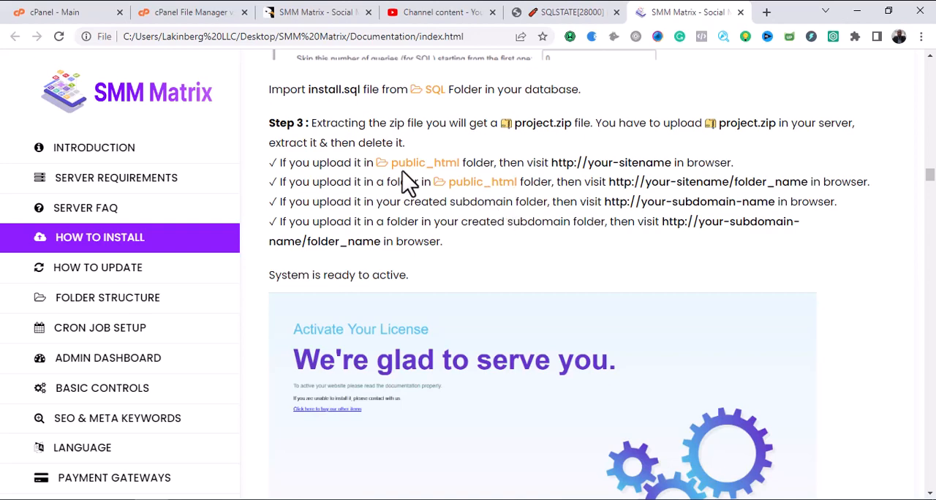
scroll(405, 184, "up", 2)
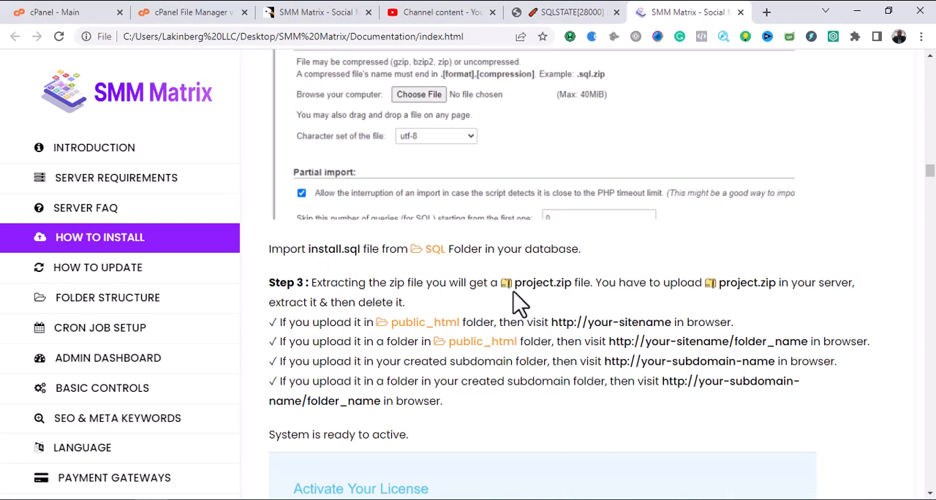
scroll(709, 307, "down", 2)
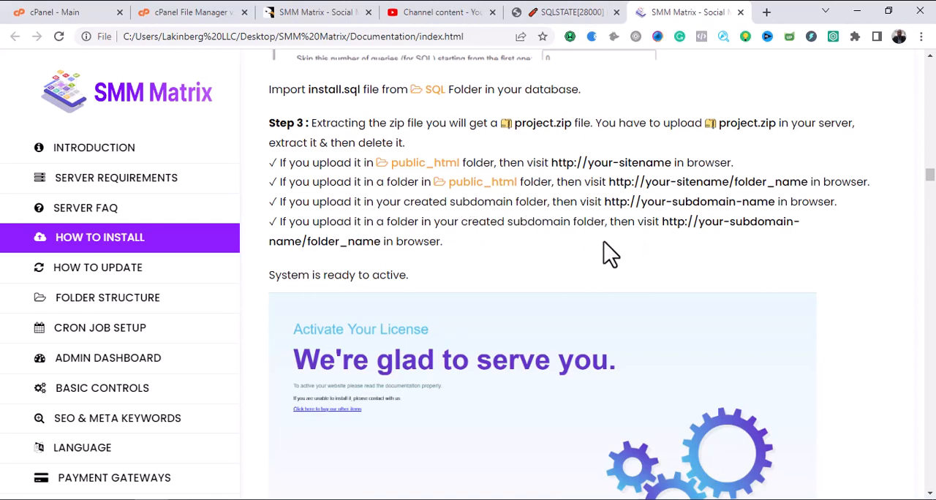
scroll(596, 243, "down", 2)
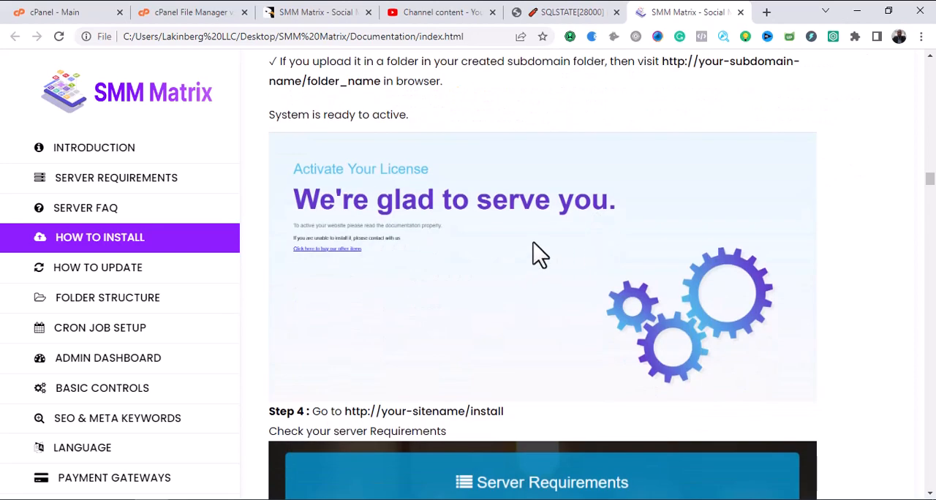
scroll(534, 252, "down", 2)
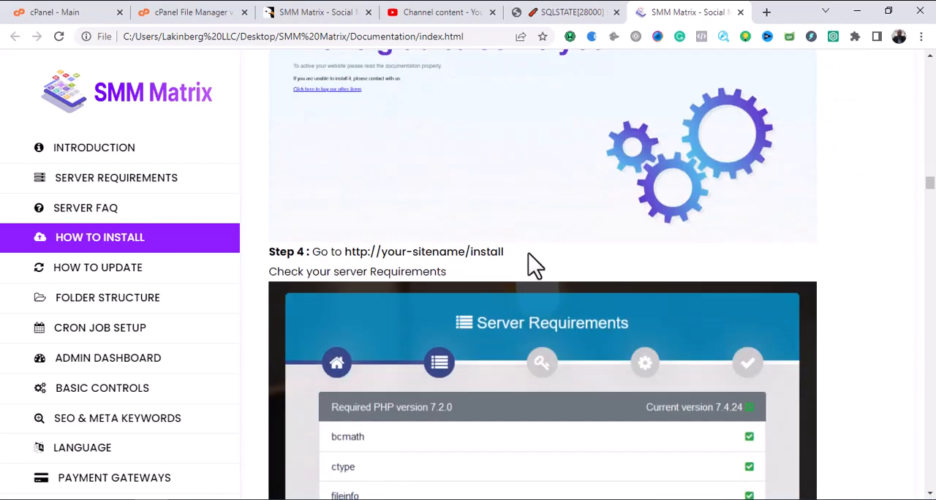
Return to the script subdomain's error page and load its /install address instead.
left_click(562, 16)
left_click(300, 37)
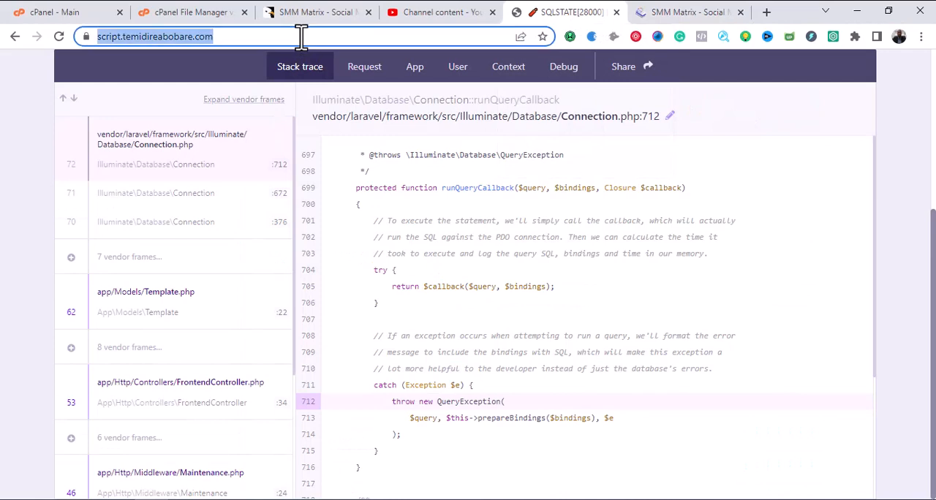
left_click(300, 36)
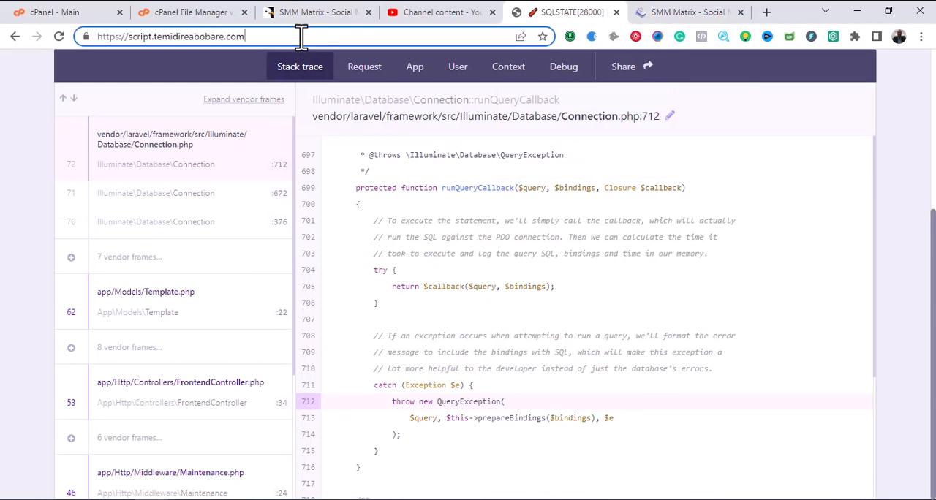
type("/")
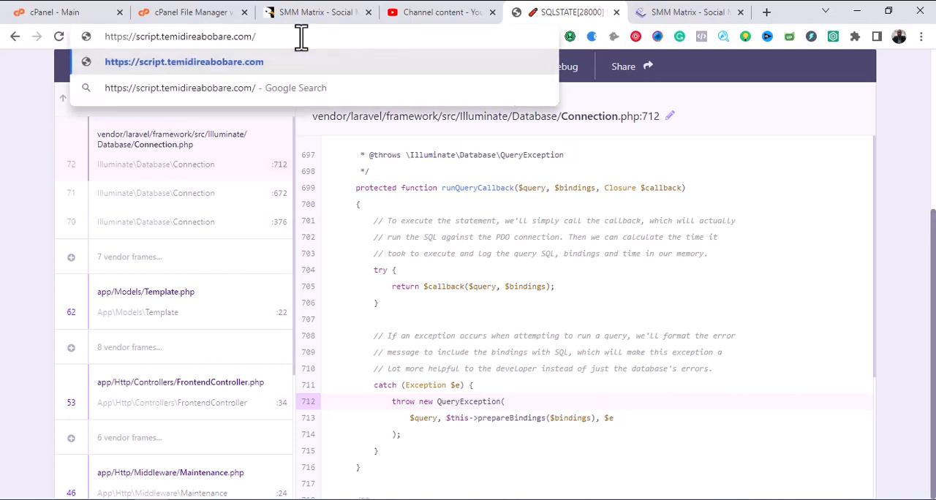
type("insta")
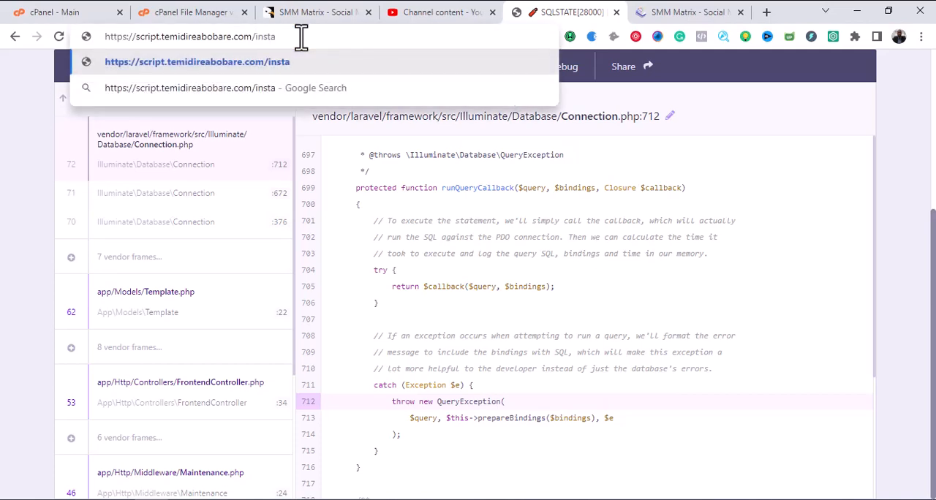
type("ll")
key("Return")
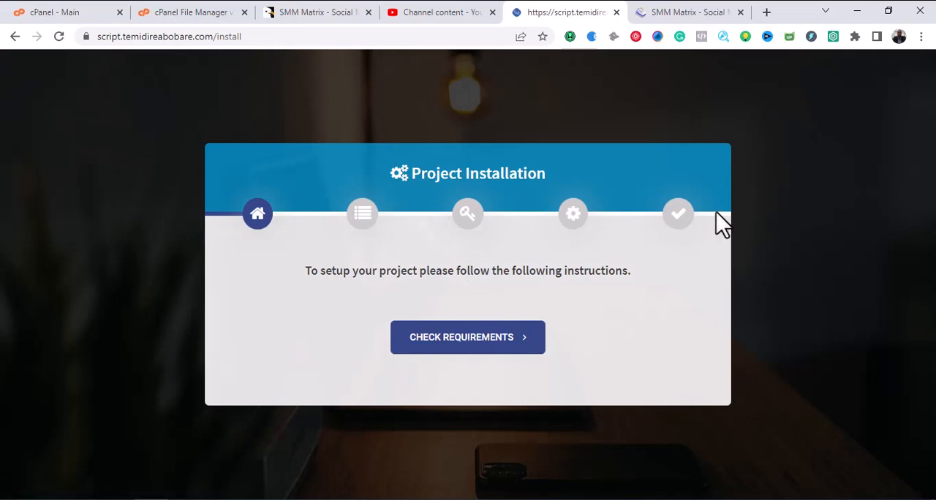
Run the installer's requirements check and review the PHP version and the extensions from bcmath to xml.
left_click(444, 350)
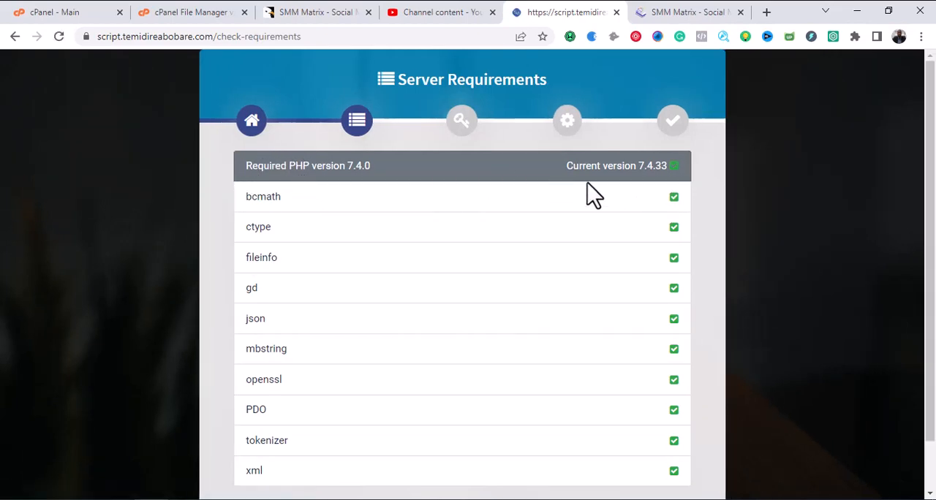
scroll(592, 192, "down", 1)
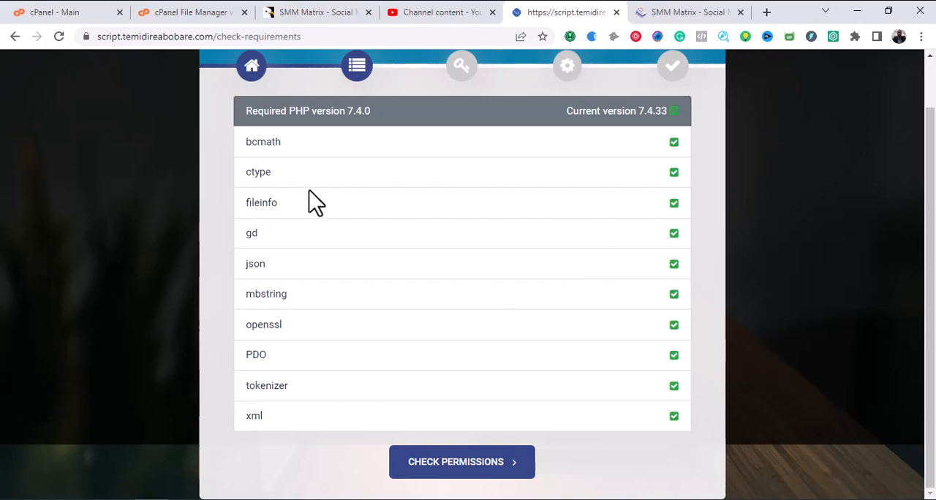
scroll(358, 194, "up", 1)
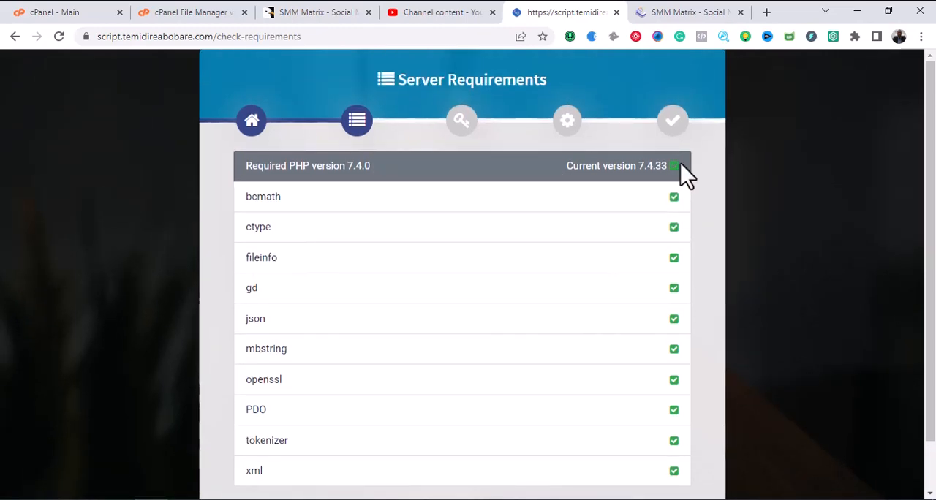
scroll(680, 192, "down", 1)
scroll(681, 194, "down", 1)
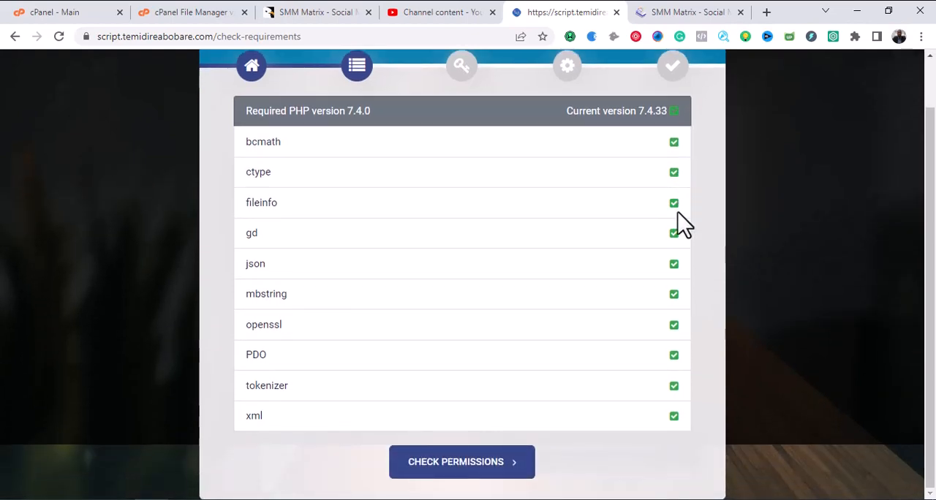
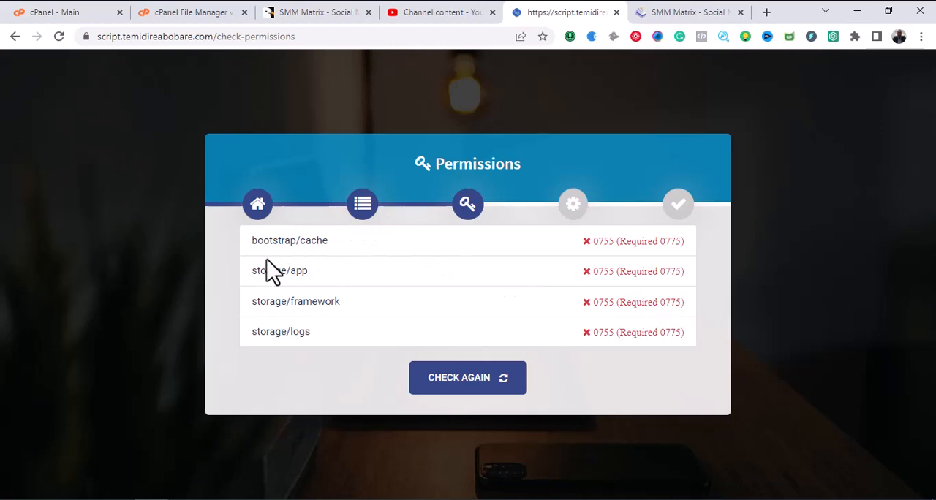
Place the installer tab beside File Manager and open the script.temidireabobare.com root folder there.
left_click_drag(554, 15, 344, 16)
left_click(171, 13)
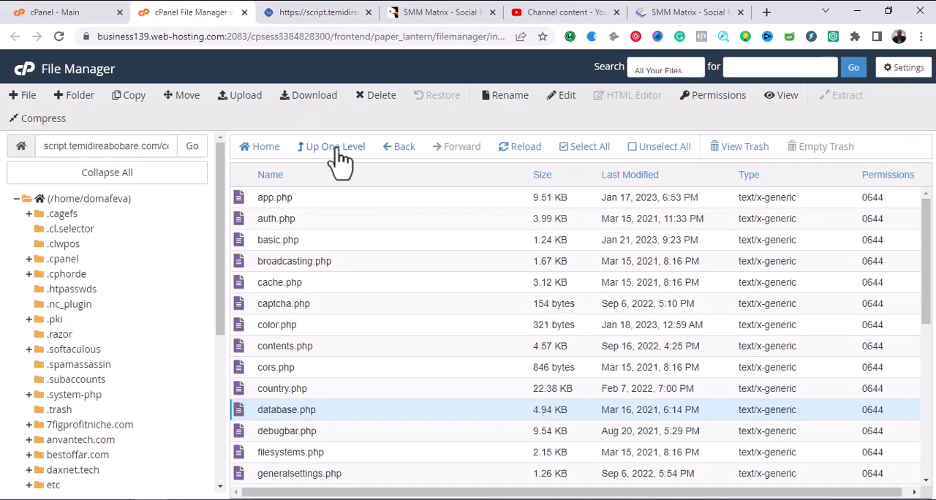
left_click(384, 147)
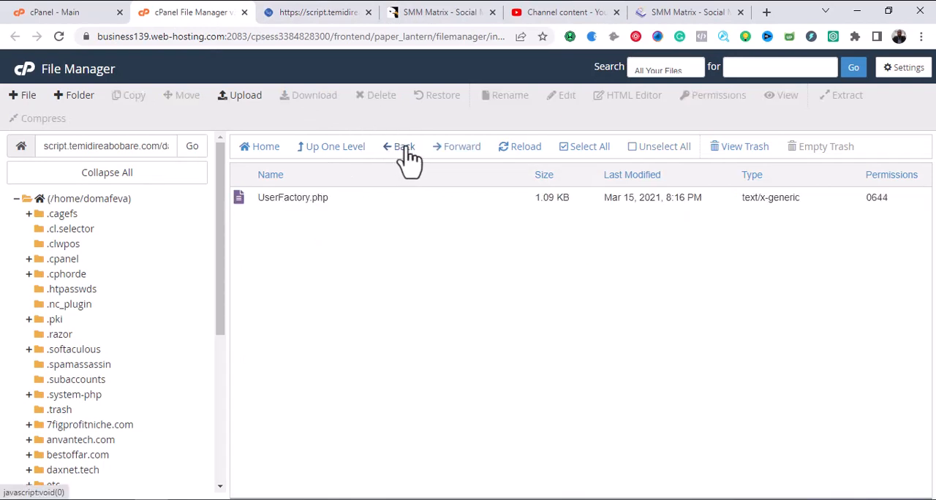
left_click(404, 149)
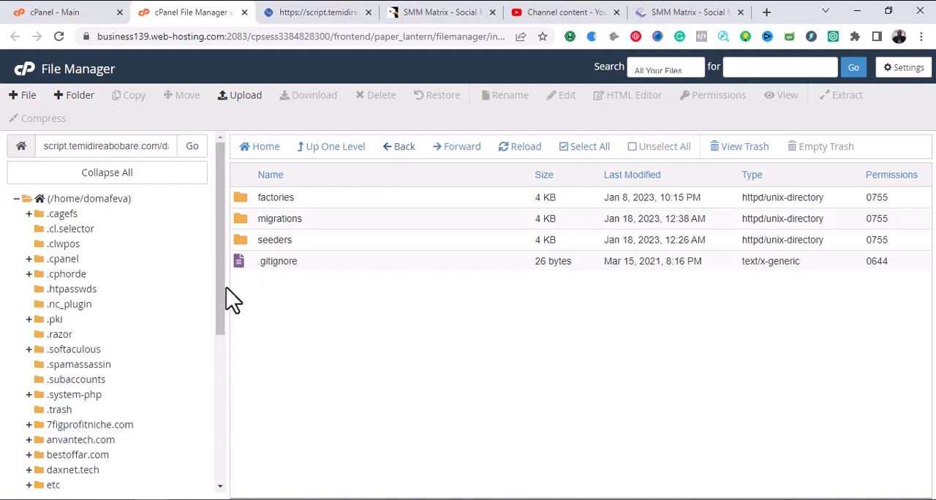
left_click_drag(225, 288, 220, 381)
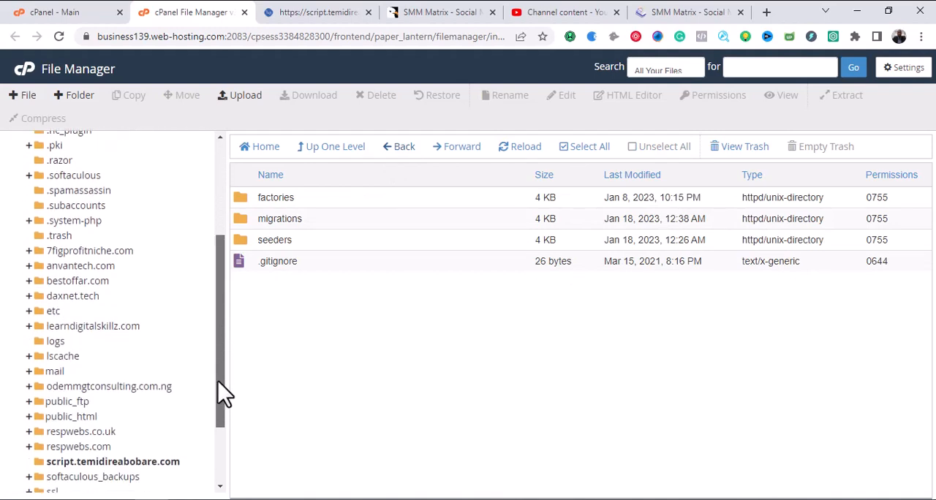
left_click(157, 465)
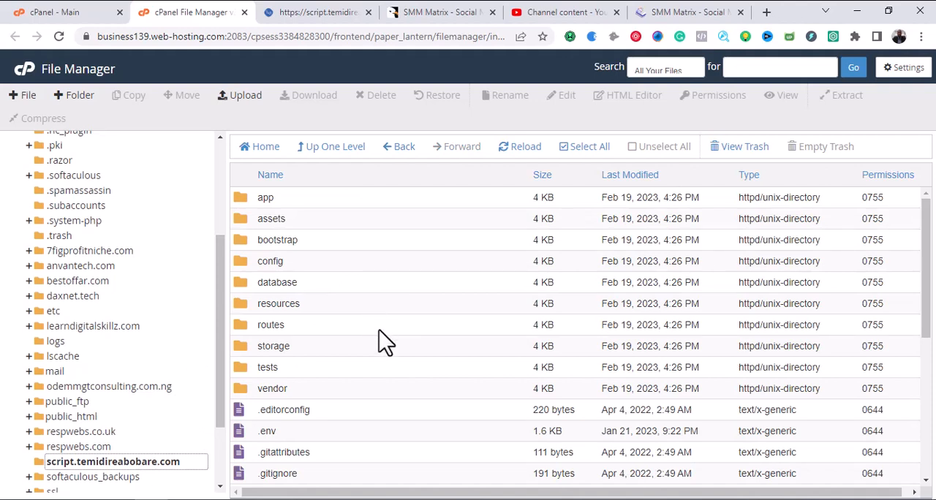
scroll(359, 330, "down", 4)
scroll(371, 388, "up", 2)
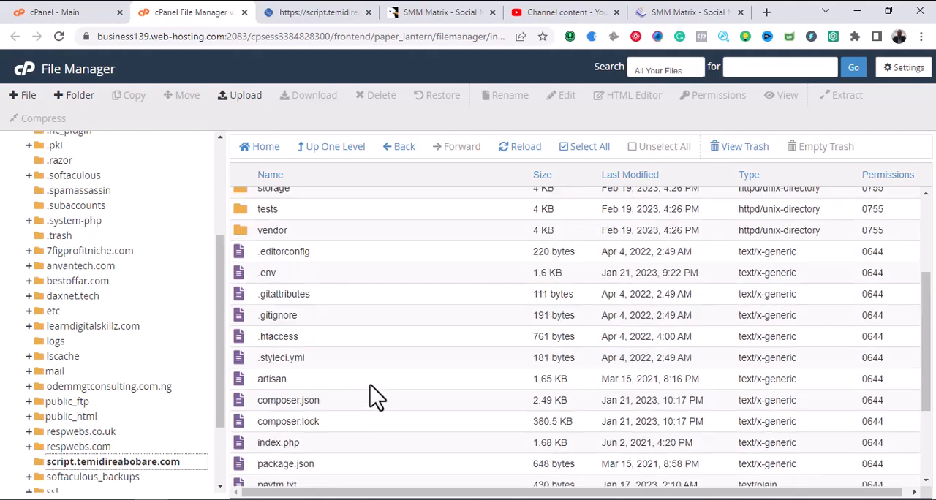
scroll(370, 385, "up", 2)
Highlight bootstrap/cache in the installer's permissions list, then open the bootstrap folder in File Manager and select cache.
left_click(315, 11)
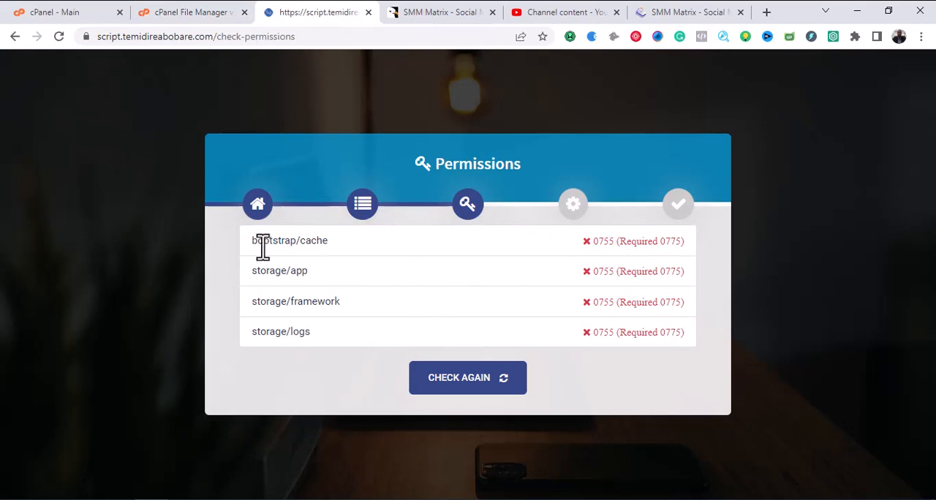
left_click_drag(250, 241, 335, 252)
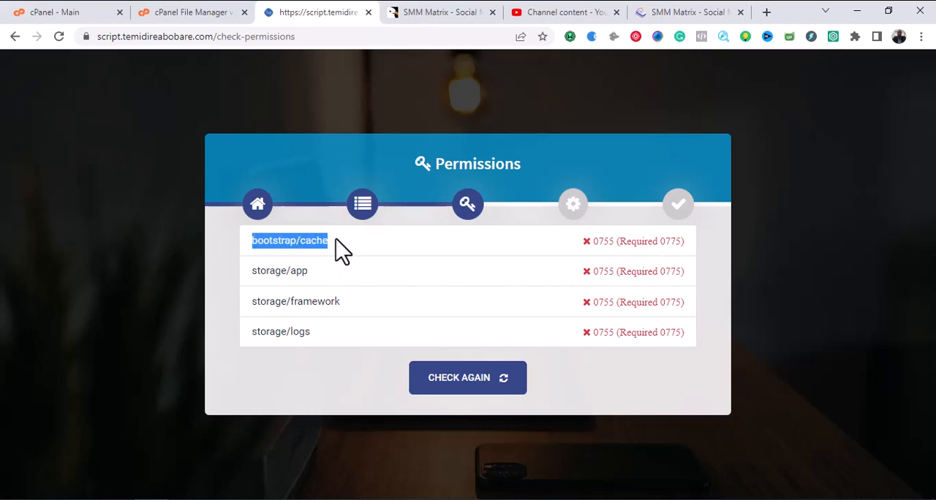
left_click(186, 12)
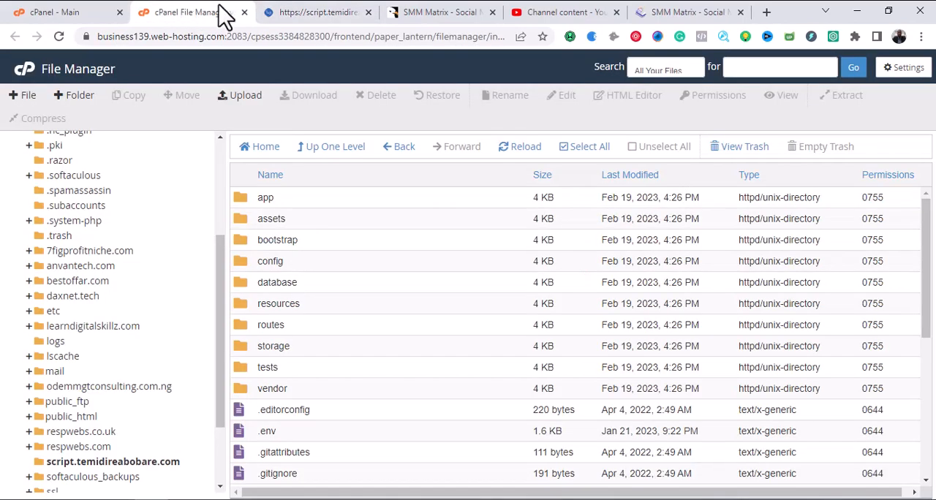
double_click(325, 245)
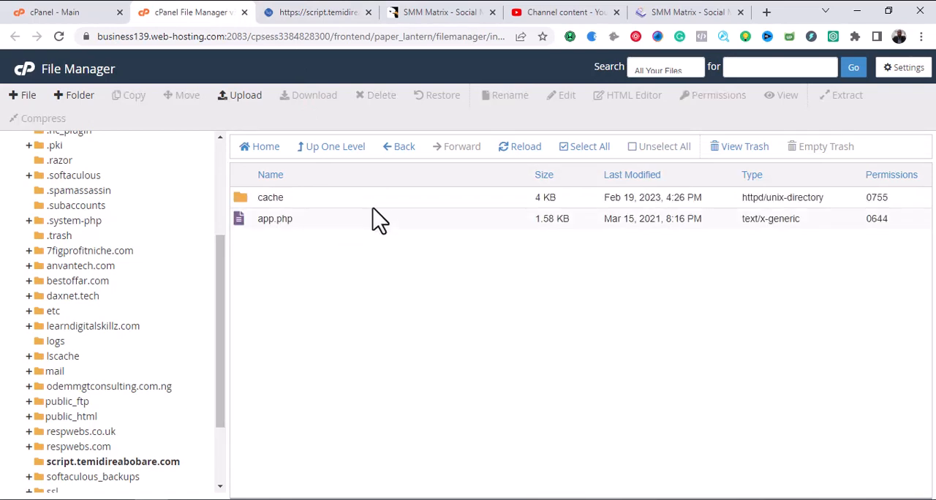
left_click(378, 199)
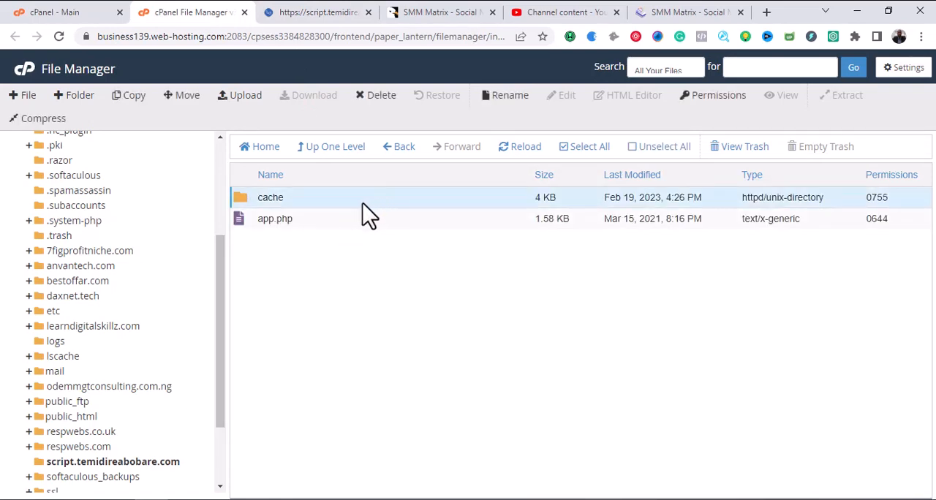
Check the installer's requirement for bootstrap/cache and set the cache folder's permissions to 0775.
left_click(322, 12)
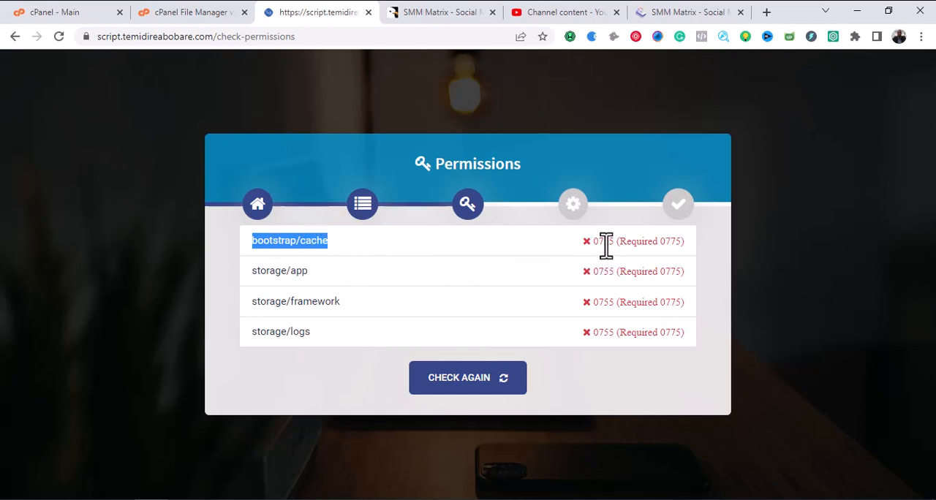
left_click(188, 13)
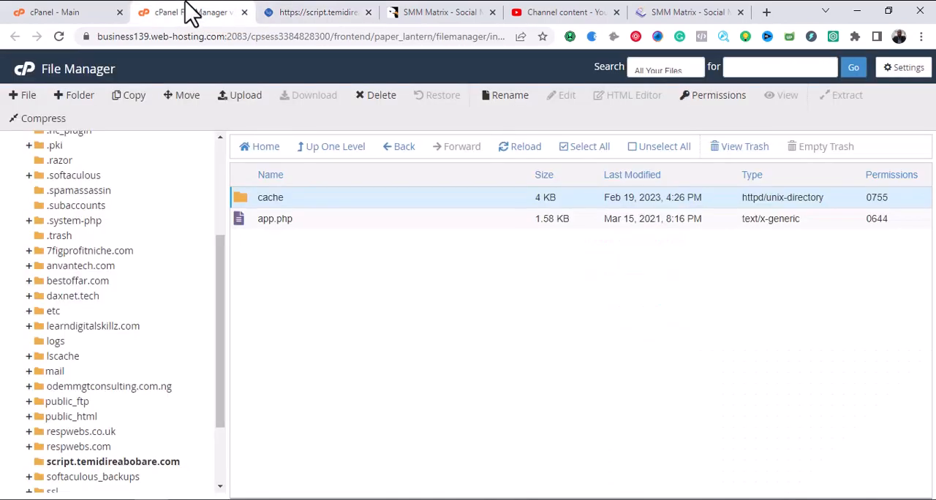
left_click(309, 12)
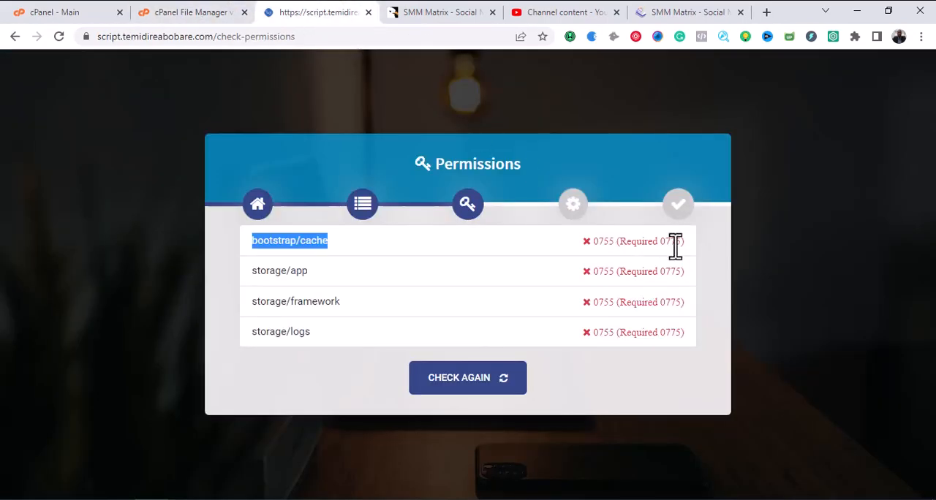
left_click(199, 14)
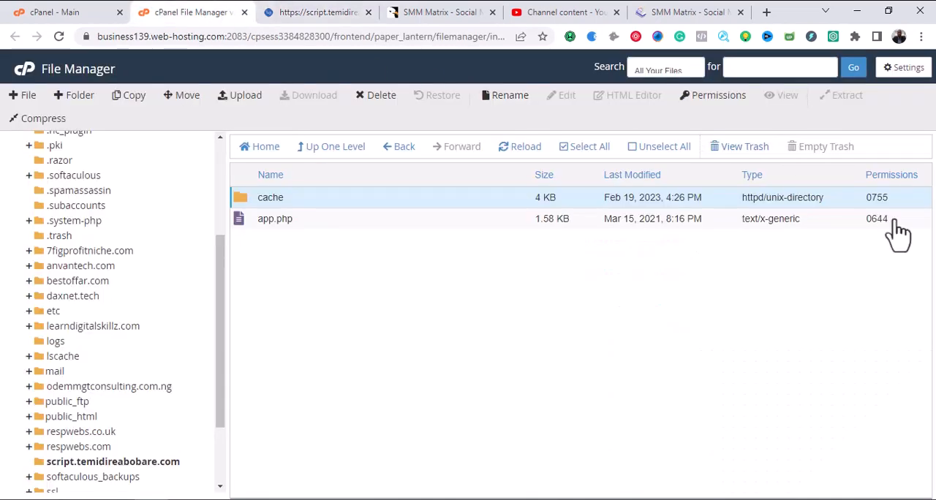
left_click(881, 203)
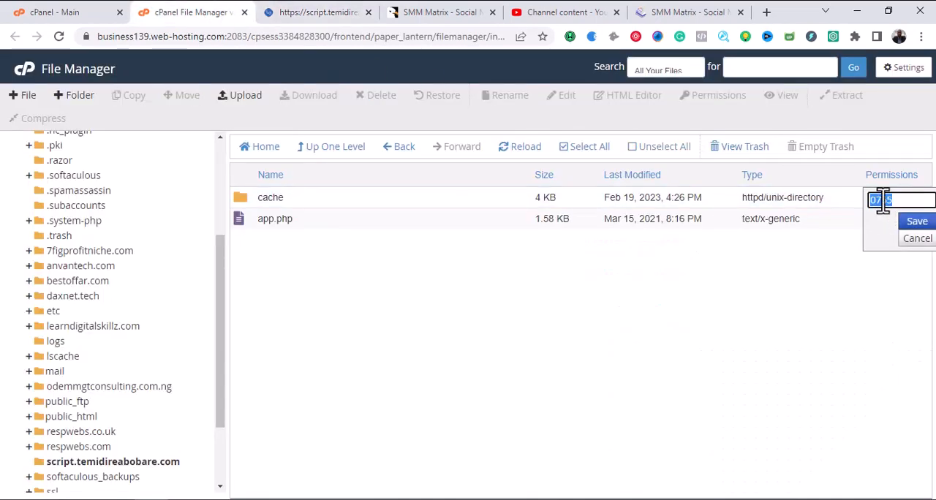
left_click(900, 200)
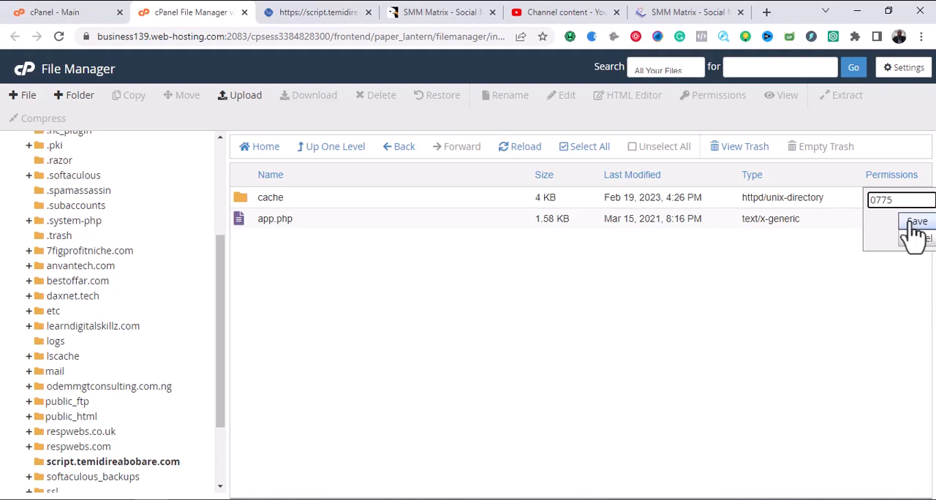
left_click(915, 223)
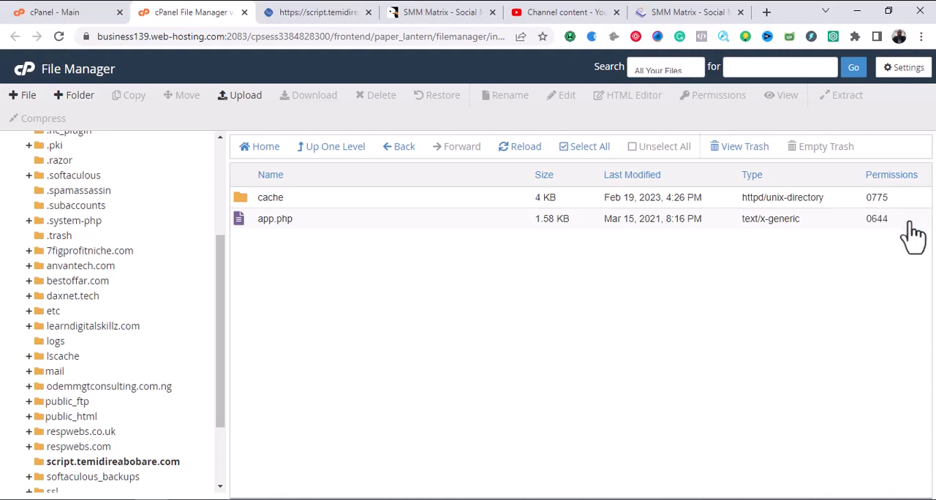
Compare the cache folder's permissions in File Manager with the installer's requirement for bootstrap/cache.
left_click(330, 16)
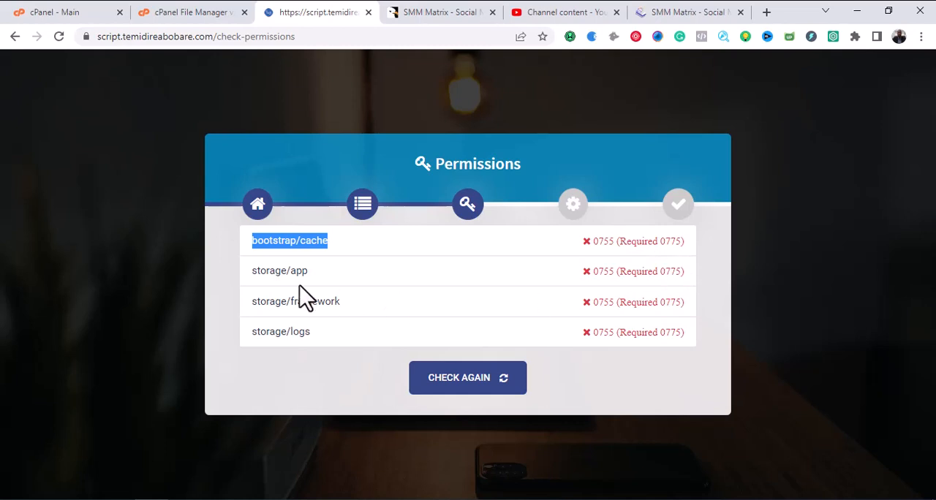
left_click(189, 14)
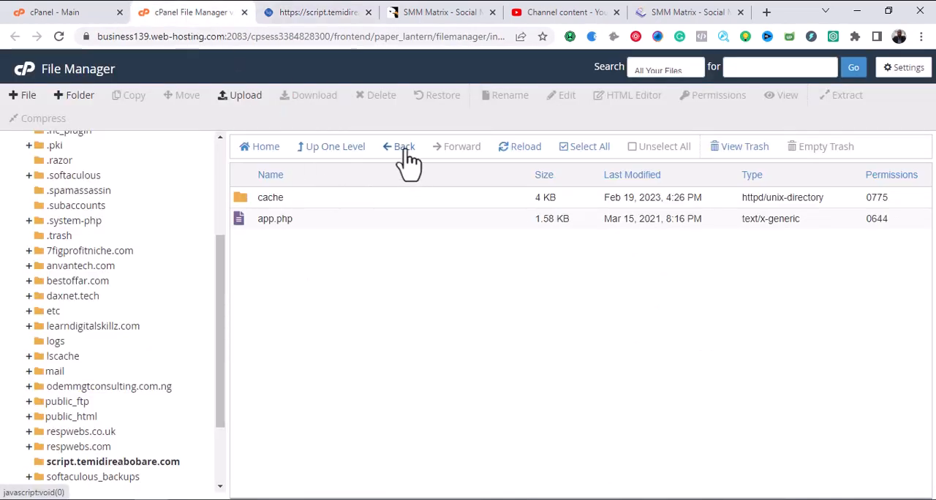
left_click(329, 499)
left_click(431, 329)
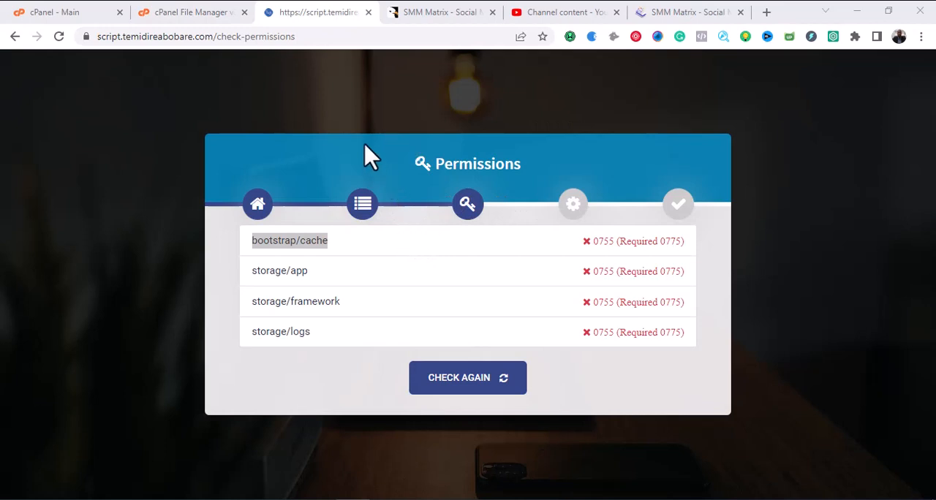
left_click(301, 178)
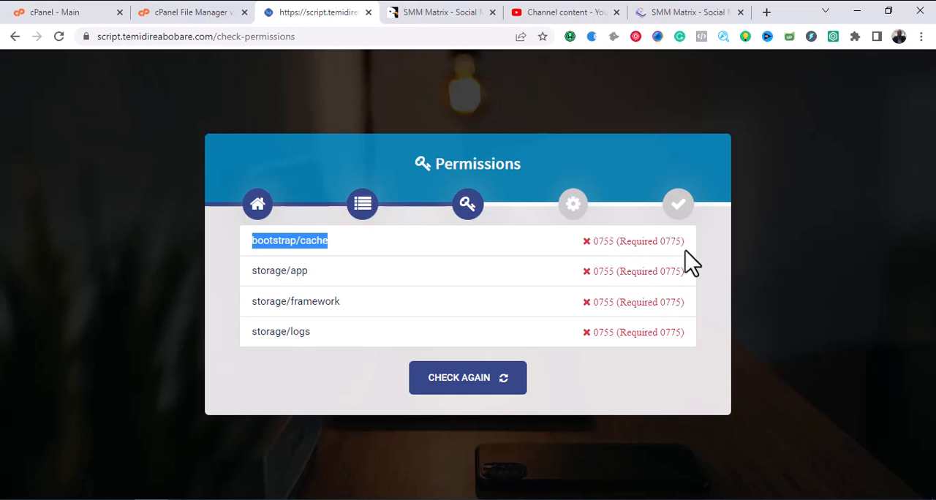
left_click(185, 12)
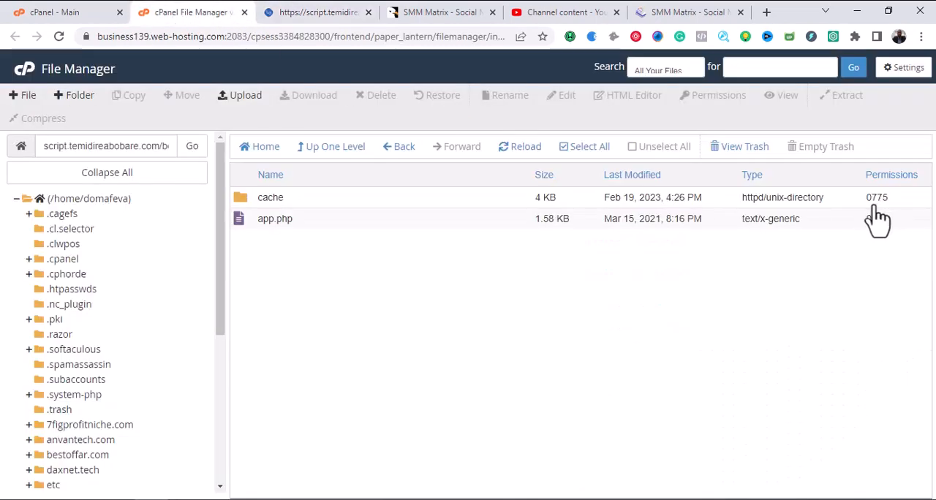
Look up the required permission for storage/app in the installer and open the script's storage folder in File Manager.
left_click(307, 12)
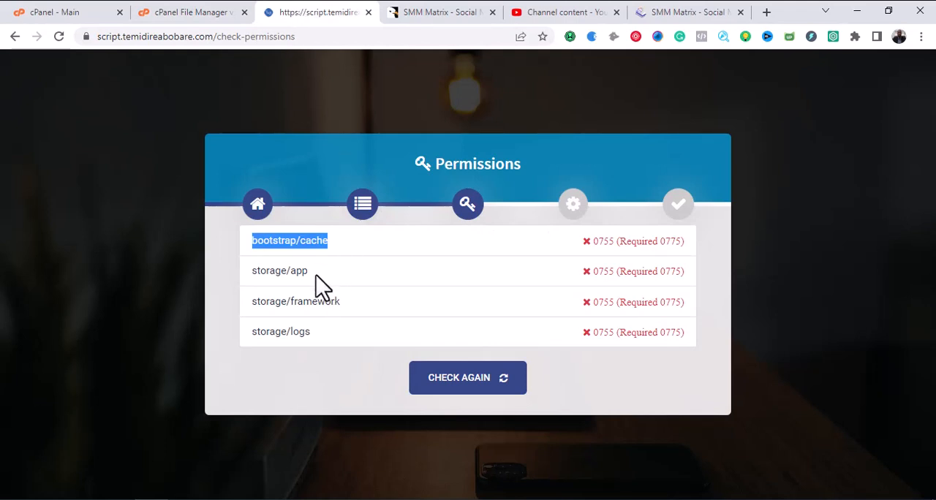
left_click_drag(316, 275, 253, 271)
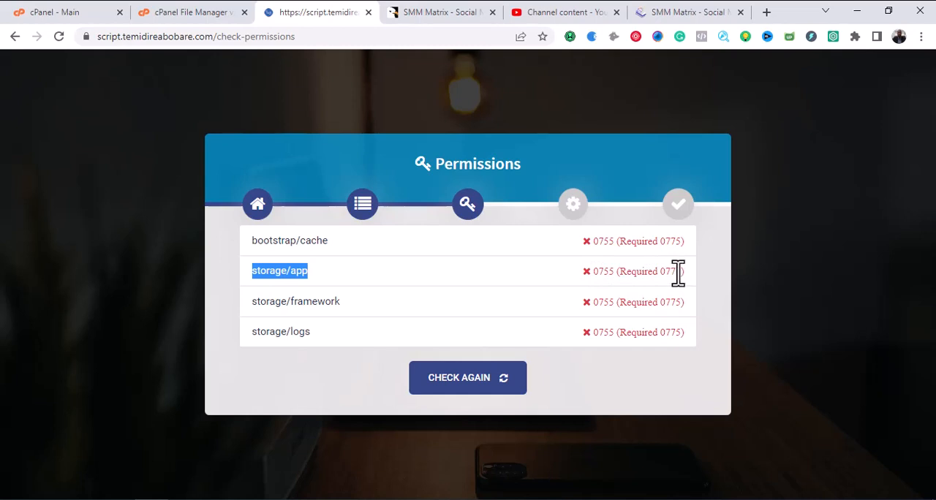
left_click_drag(681, 274, 666, 273)
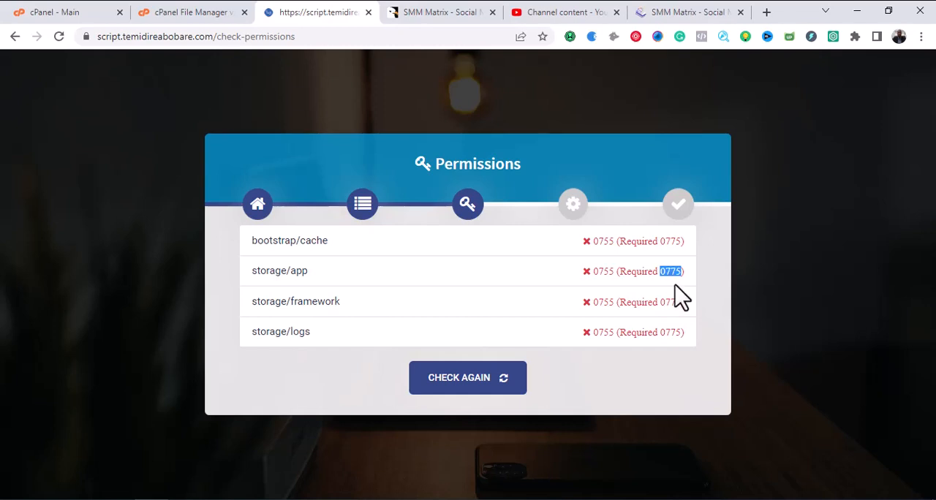
left_click(205, 11)
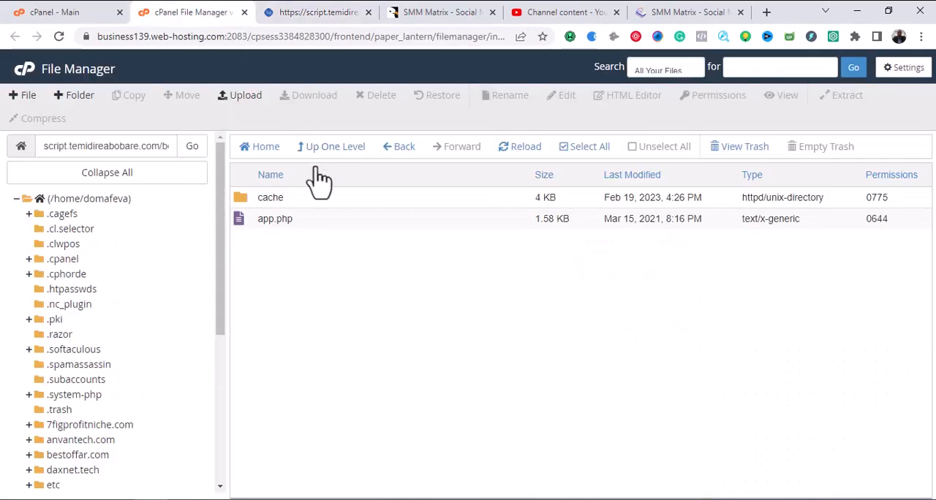
left_click(400, 148)
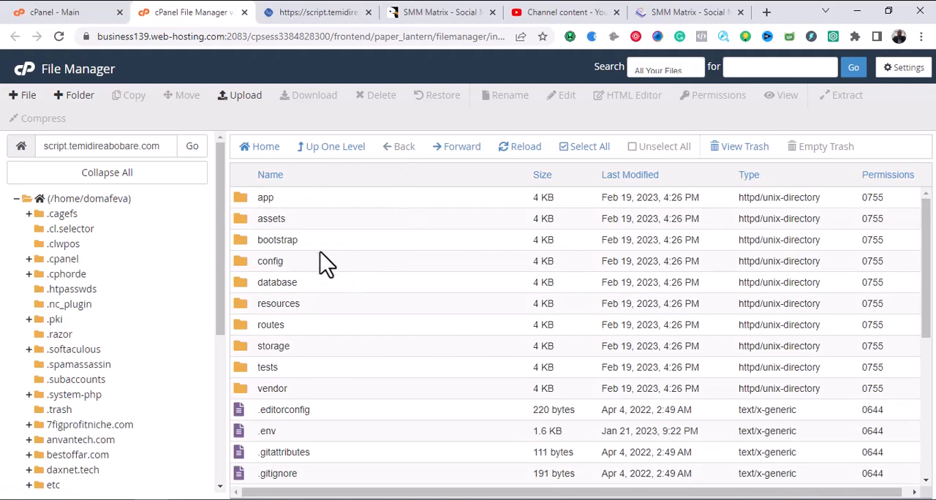
double_click(330, 346)
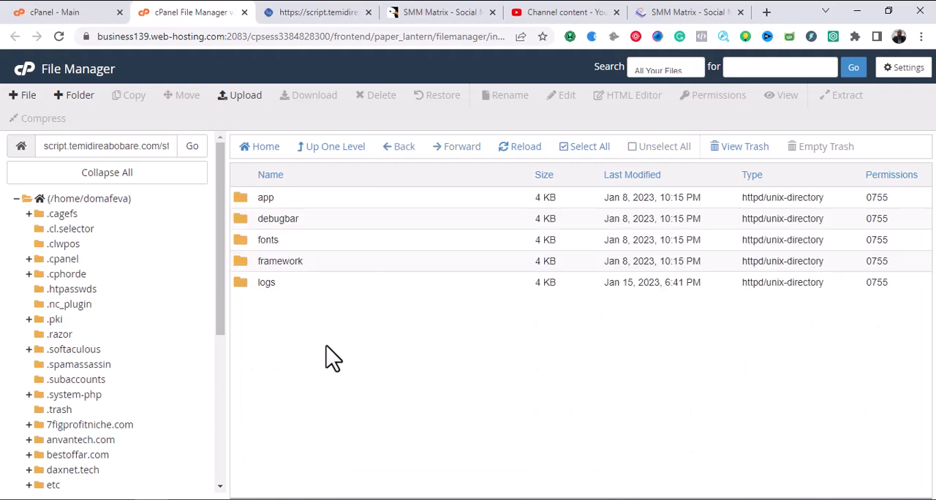
left_click(342, 199)
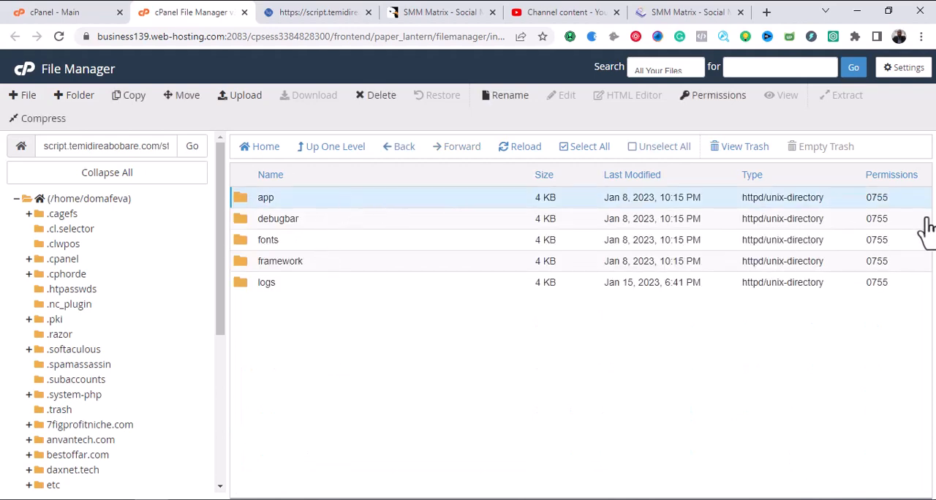
right_click(888, 206)
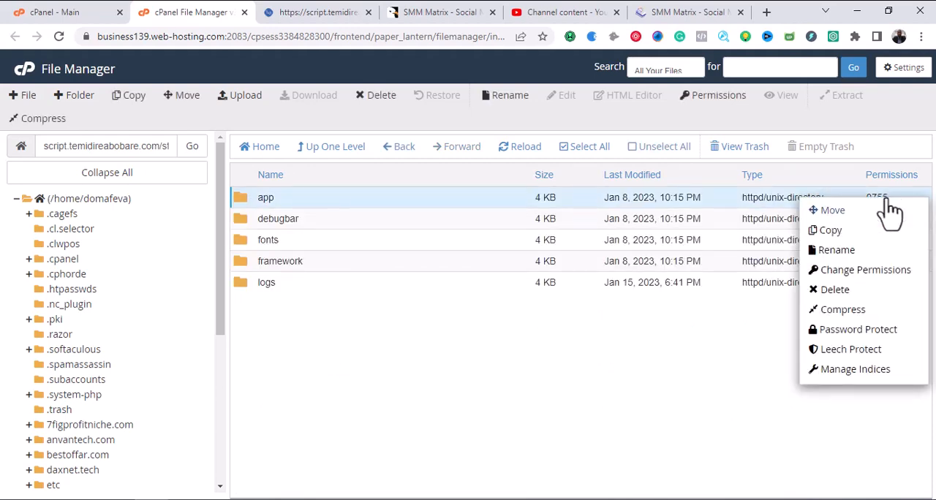
left_click(865, 271)
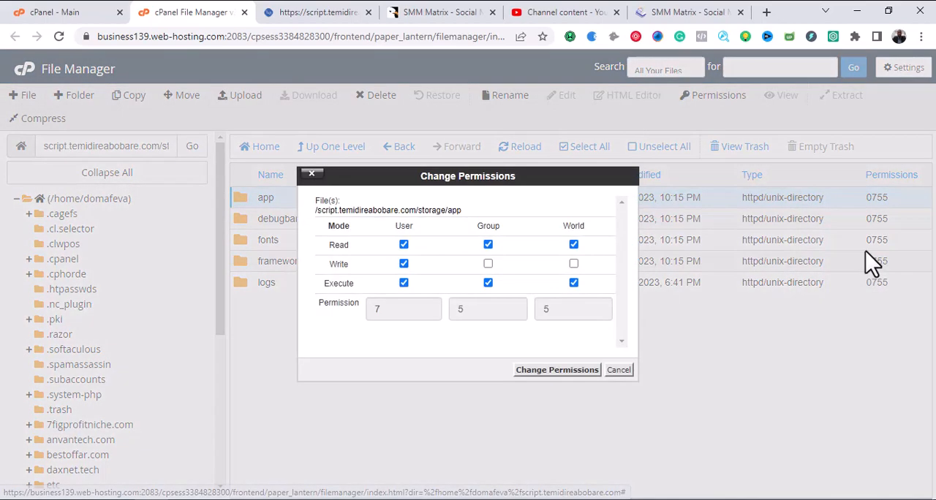
left_click(618, 371)
Set the permissions of the app folder inside storage to 0775 and return to the installer's permissions list.
double_click(877, 200)
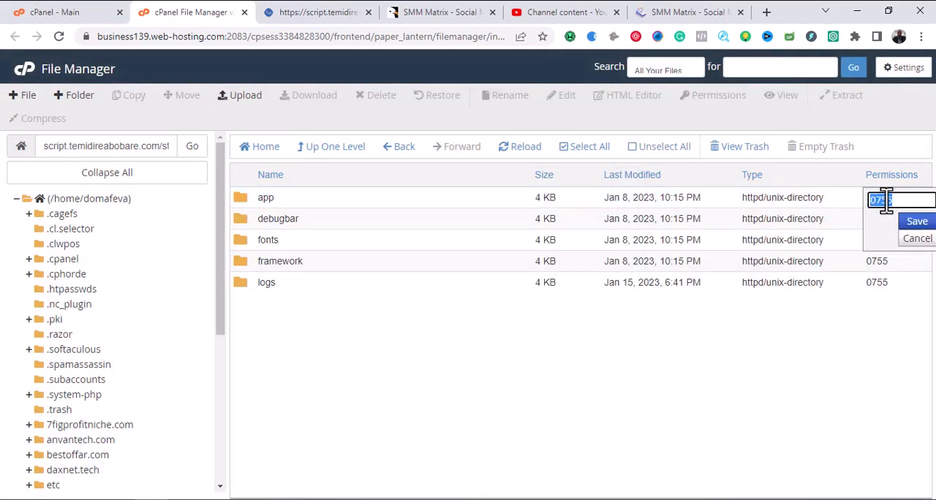
left_click(887, 201)
left_click(916, 222)
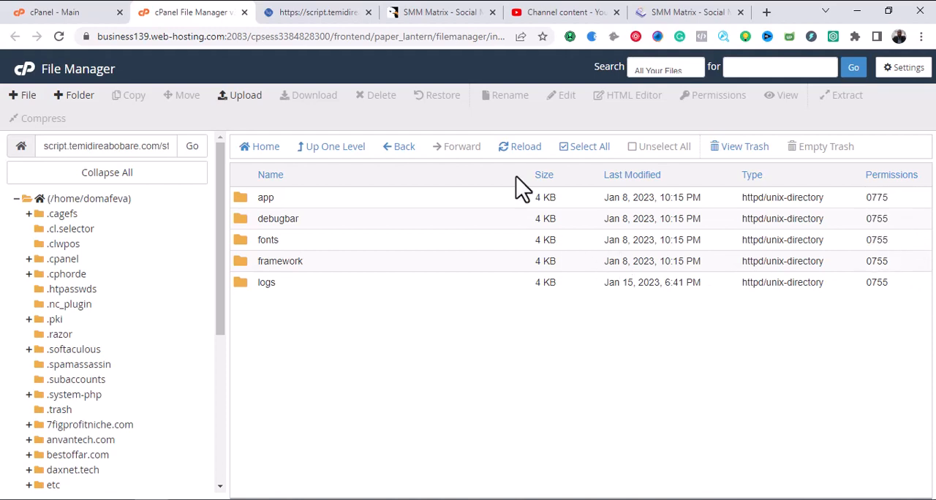
left_click(322, 12)
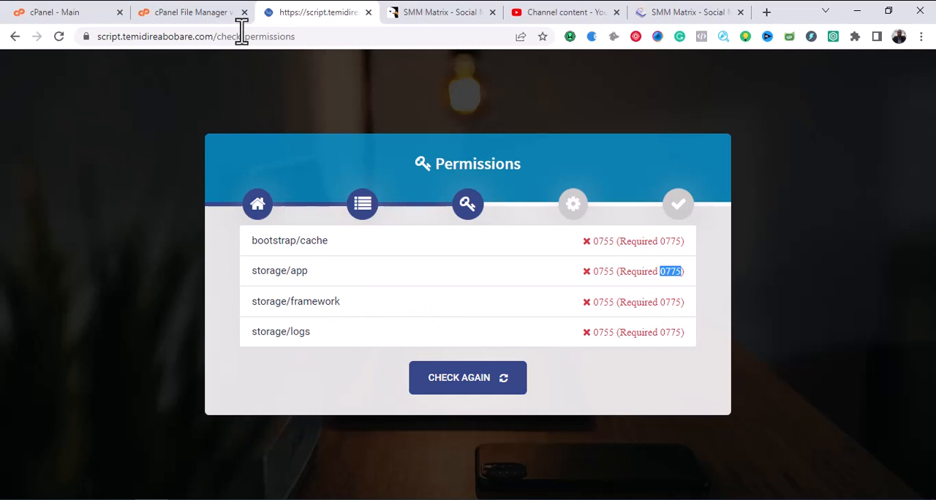
Set the permissions of the framework folder inside storage to 0775 in File Manager.
left_click(207, 12)
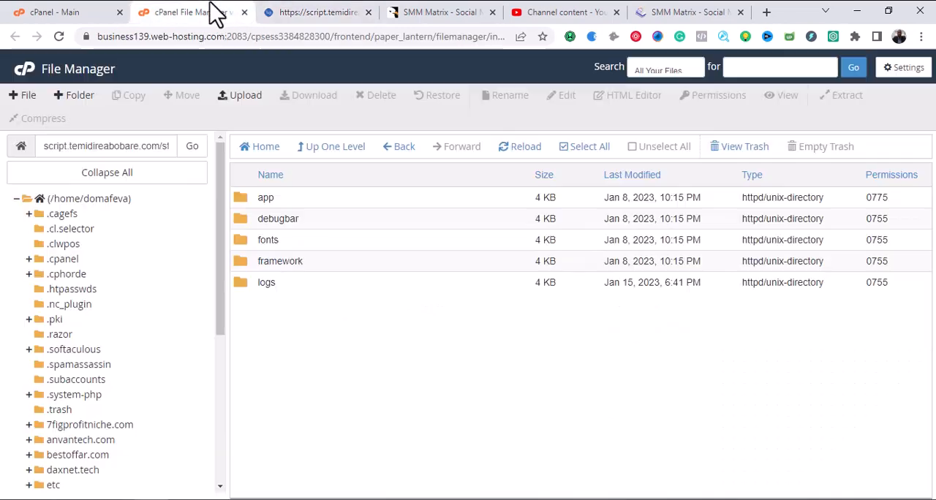
double_click(892, 267)
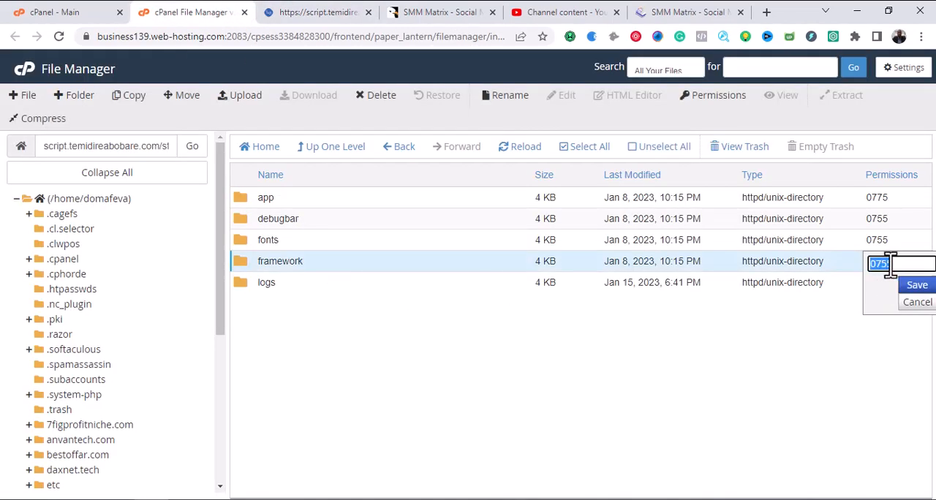
key("BackSpace")
type("7")
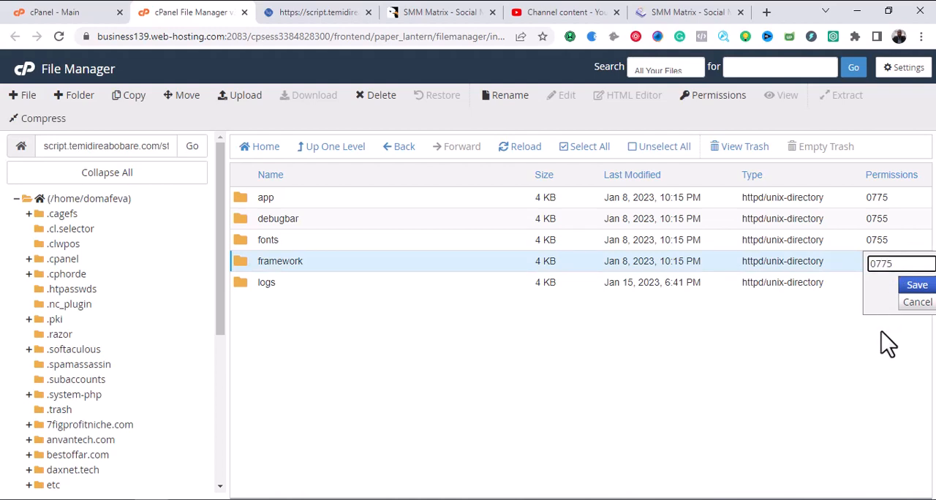
left_click(915, 287)
Check the installer's list for the remaining folder, set the logs folder's permissions to 0775 and reload the file listing.
left_click(359, 12)
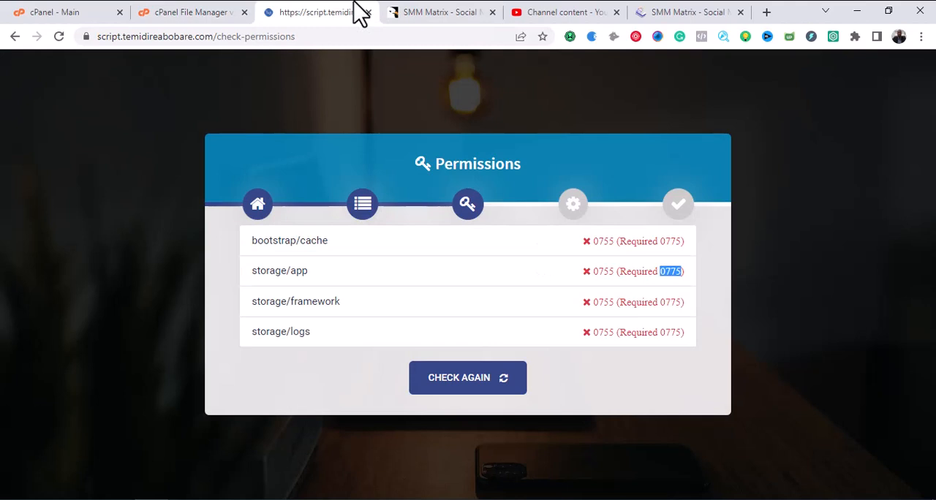
left_click(209, 12)
left_click(606, 286)
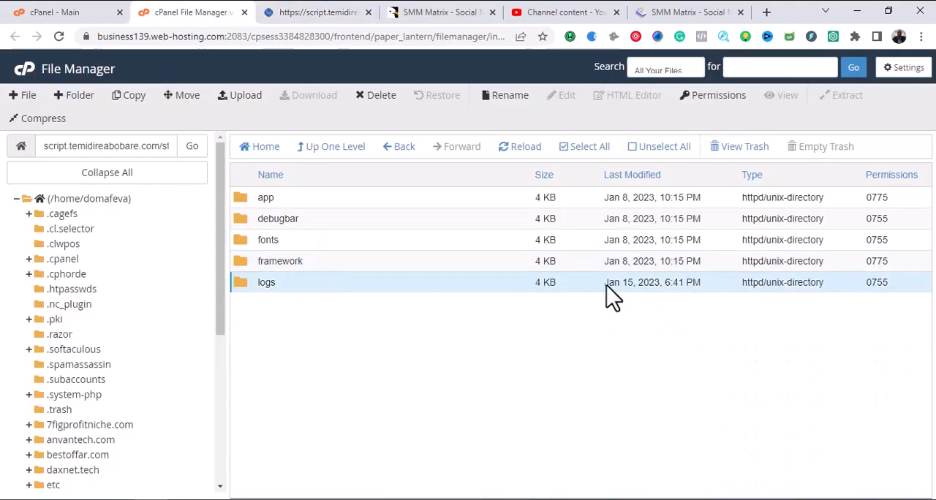
double_click(878, 286)
left_click(899, 286)
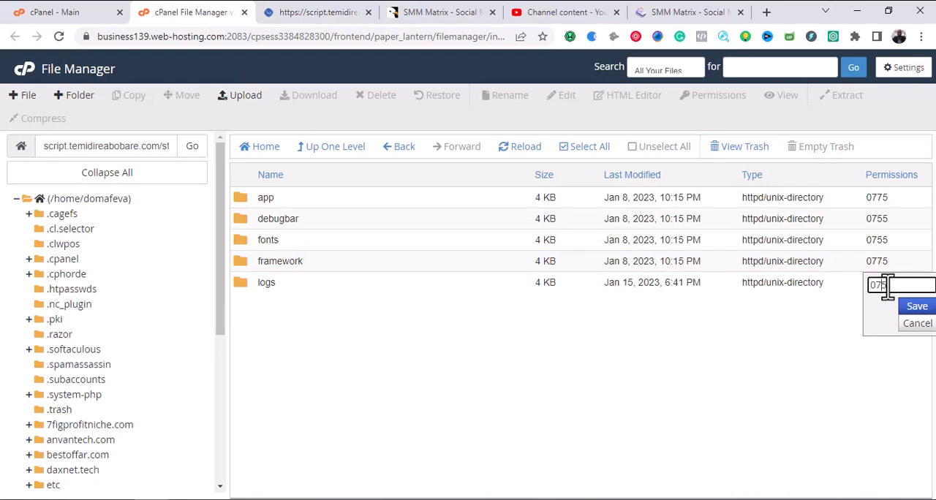
left_click(917, 307)
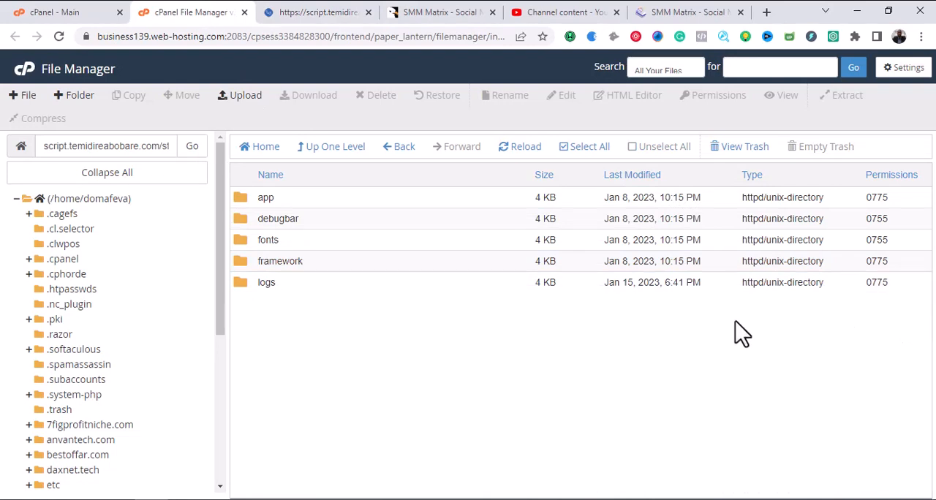
left_click(515, 151)
Recheck the folder permissions in the installer and continue to the product setup.
left_click(338, 13)
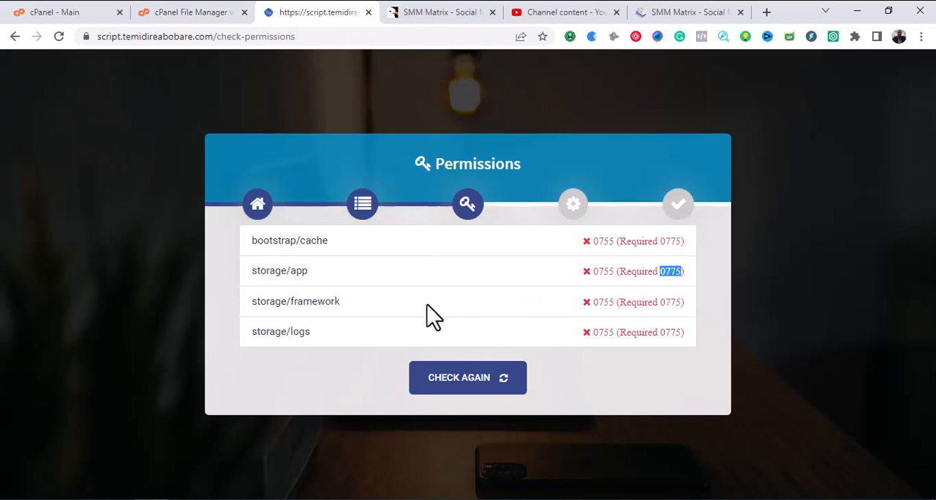
left_click(445, 316)
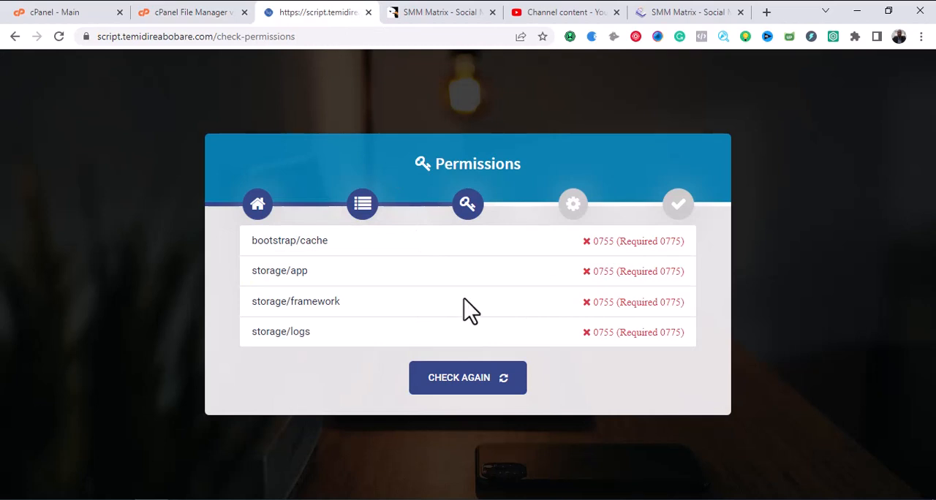
left_click(476, 386)
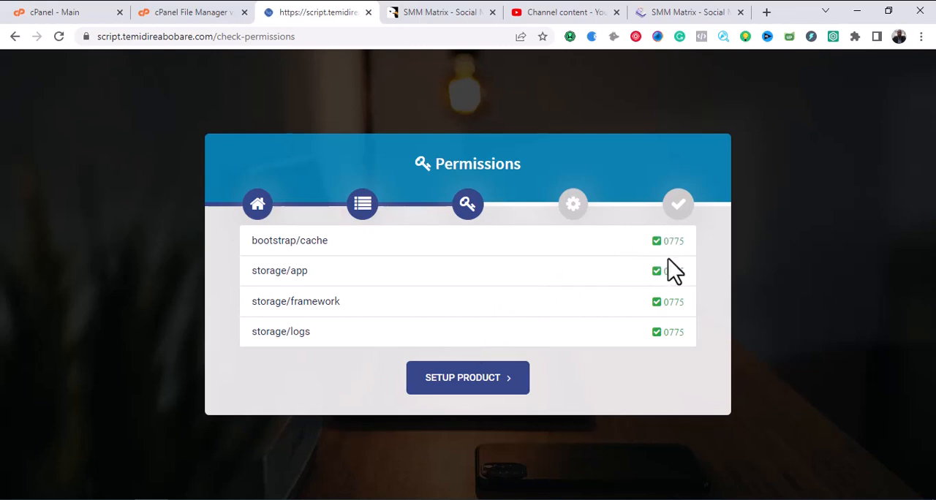
left_click(468, 384)
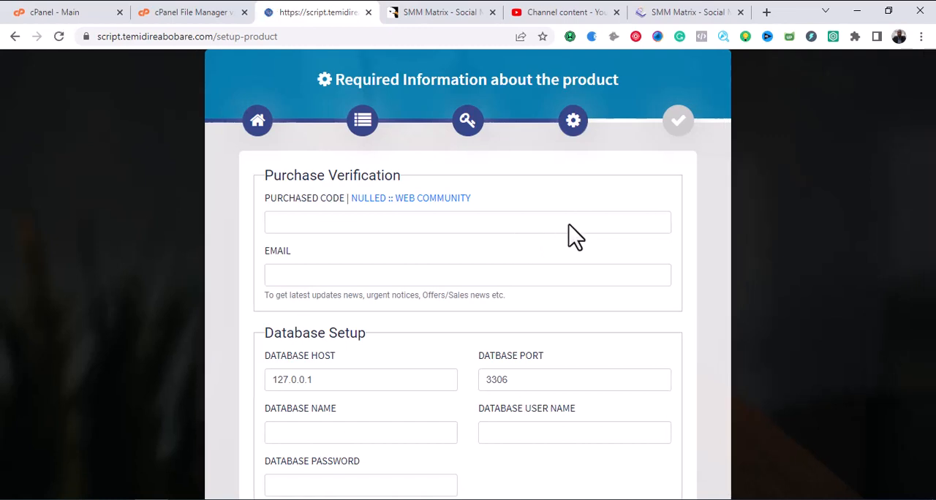
Enter the purchase code for purchase verification and go on to the database name.
left_click(302, 226)
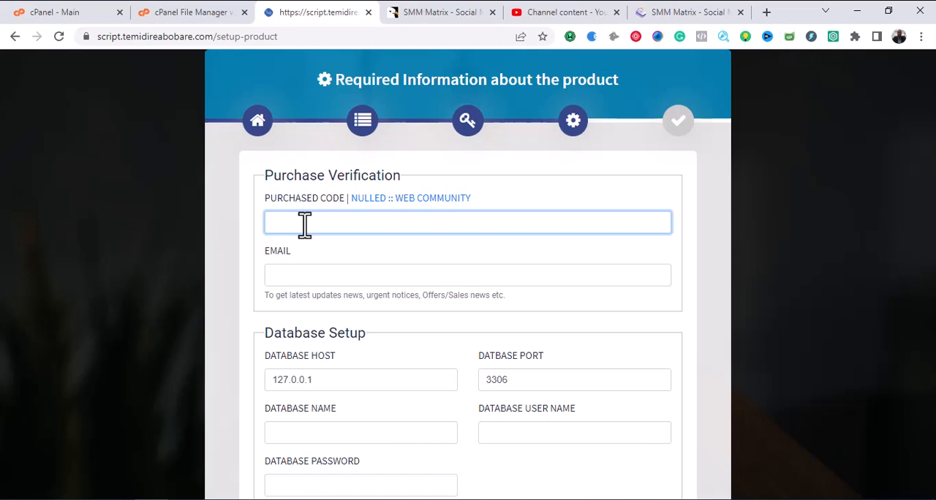
type("12345677890")
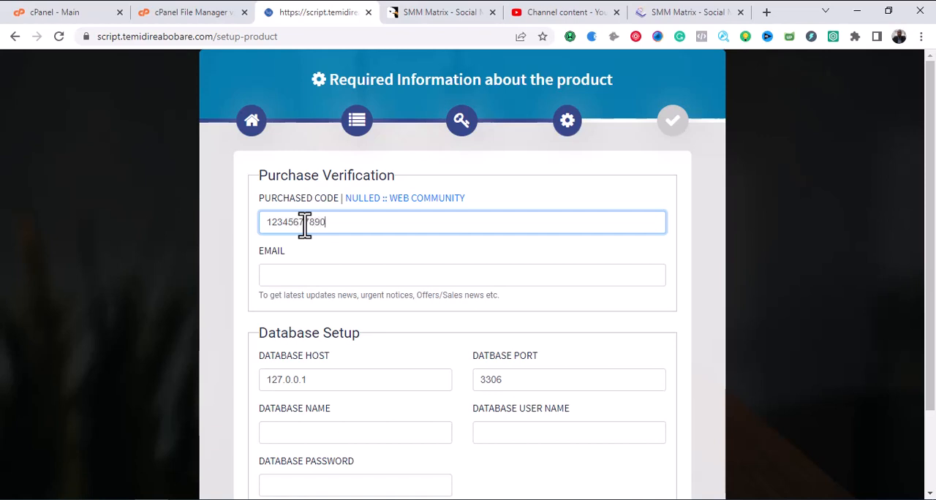
left_click(349, 272)
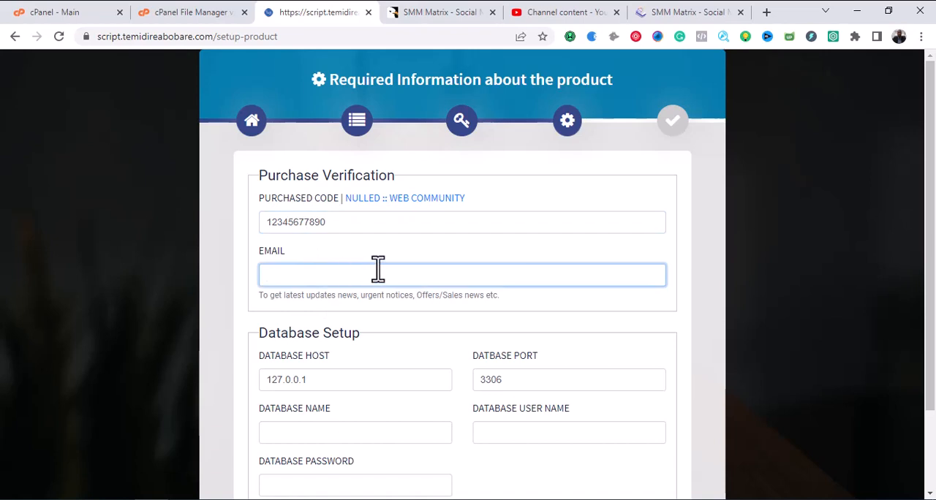
scroll(378, 318, "down", 2)
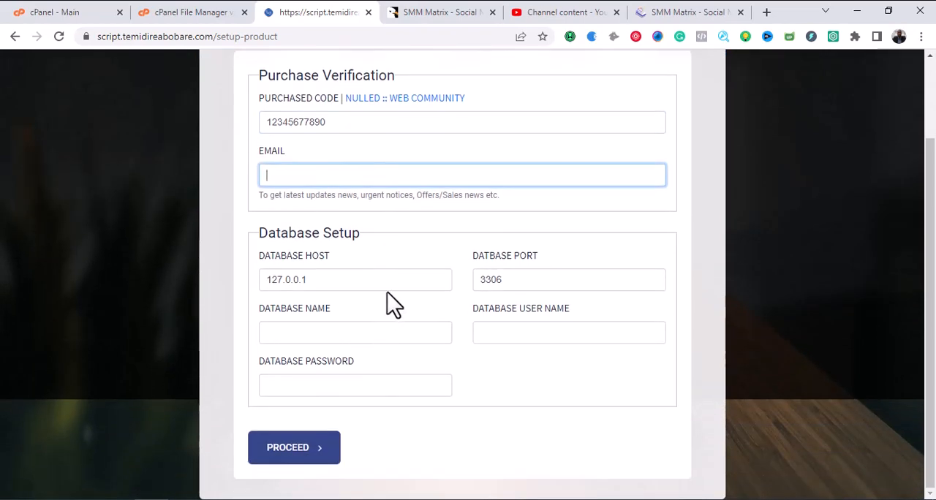
left_click(384, 332)
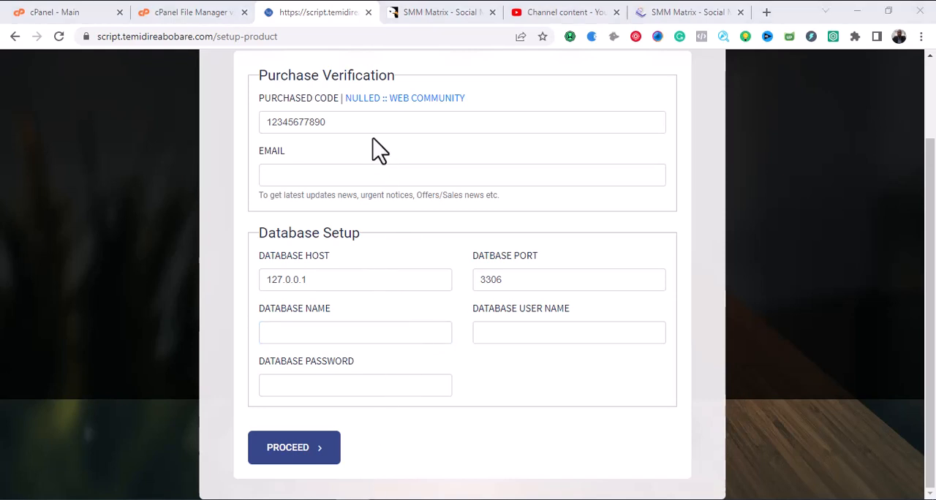
left_click(283, 124)
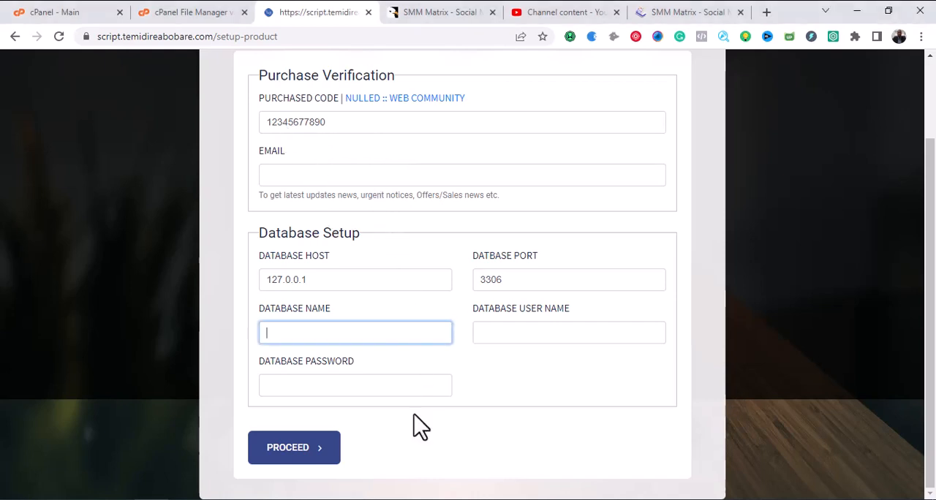
Switch to the Notepad notes and copy the database name domafeva_matrix into the installer's database setup.
left_click(319, 499)
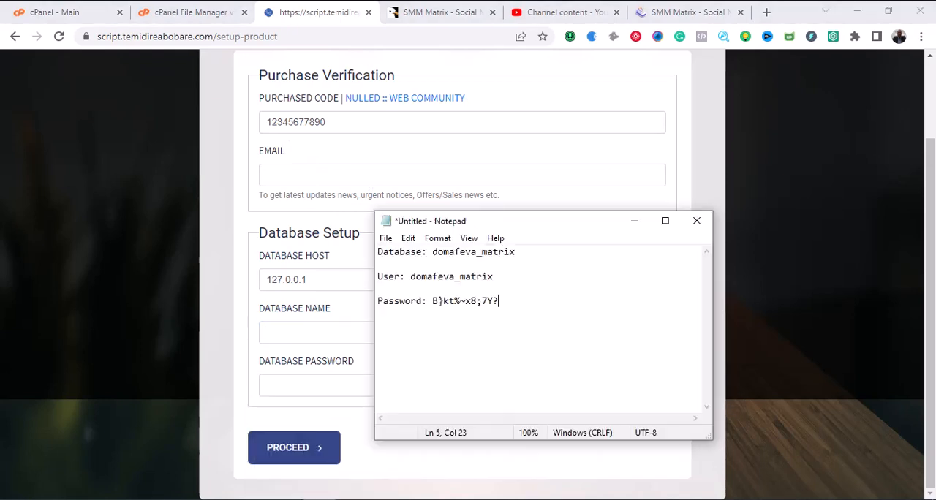
left_click_drag(512, 221, 572, 254)
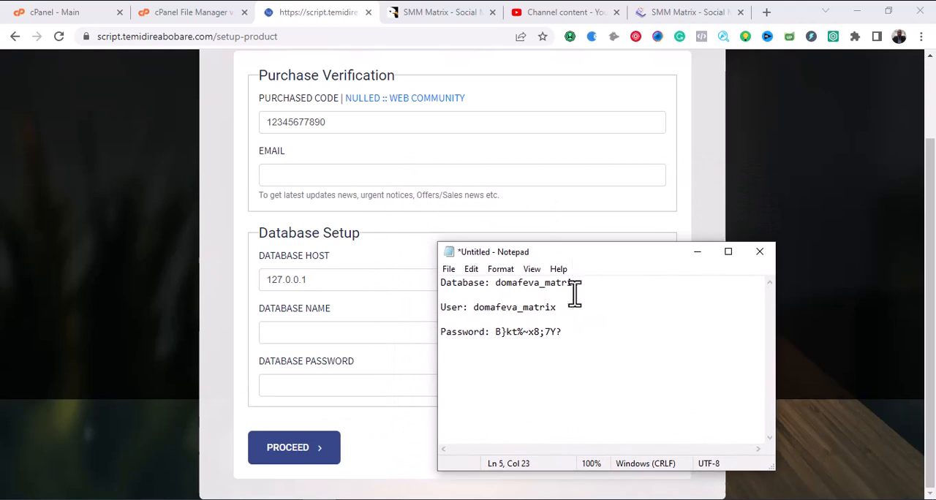
left_click_drag(582, 289, 499, 291)
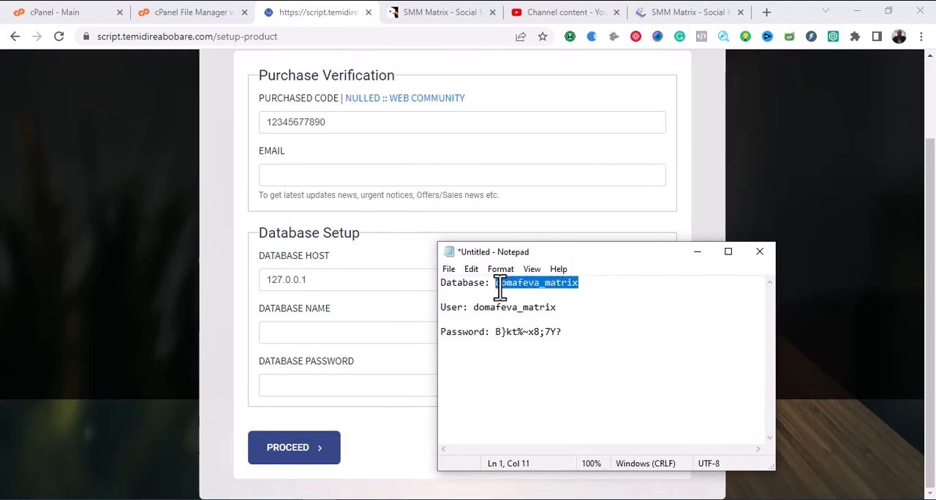
right_click(500, 291)
left_click(539, 330)
left_click(324, 341)
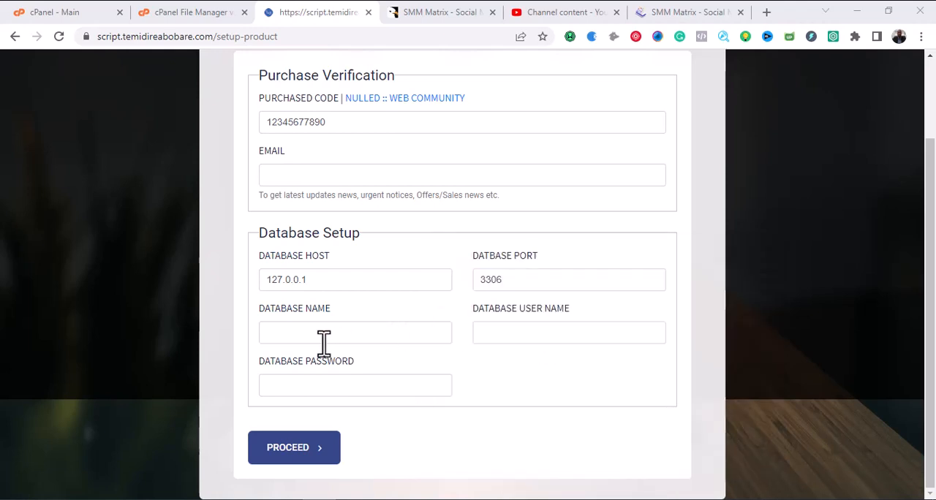
key("ctrl+v")
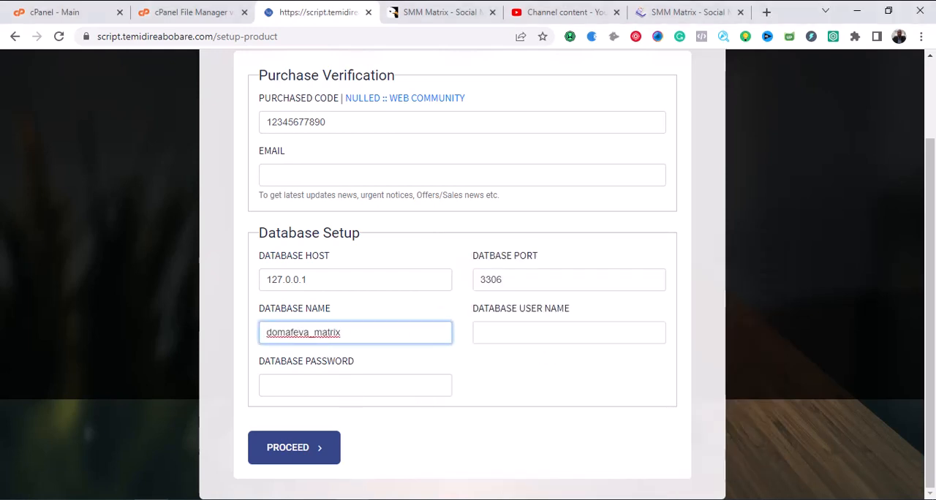
Copy the database user domafeva_matrix from the Notepad notes into the installer as the database user name.
key("alt+Tab")
left_click_drag(560, 309, 477, 307)
right_click(476, 307)
left_click(508, 143)
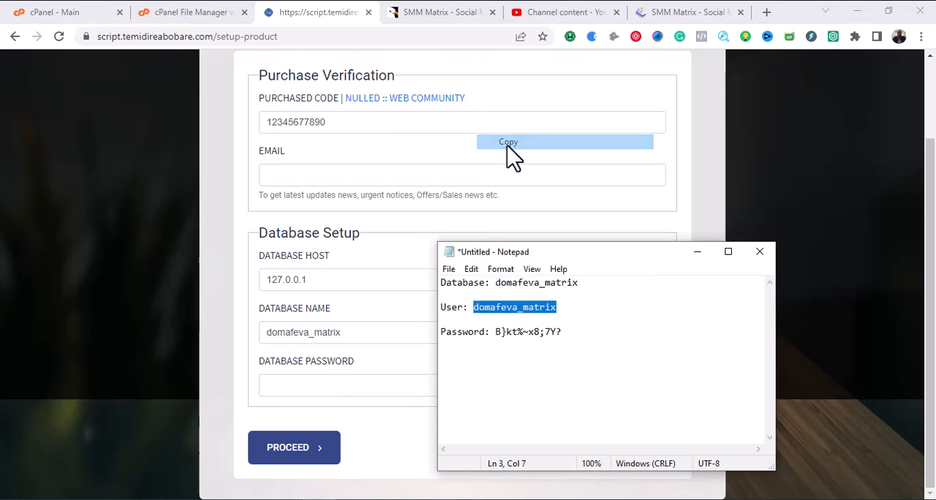
key("alt+Tab")
left_click(533, 338)
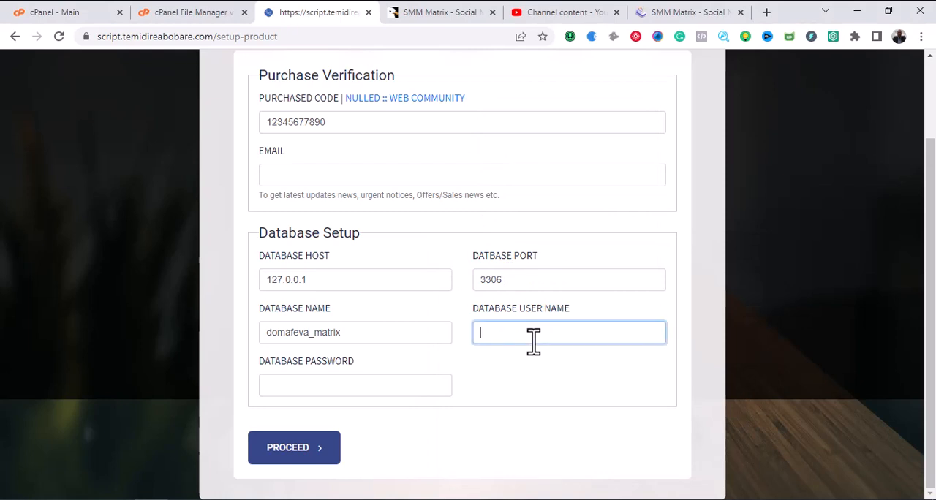
key("ctrl+v")
Copy the database password from the Notepad notes into the installer's database password field.
key("alt+Tab")
left_click_drag(562, 332, 500, 334)
right_click(501, 334)
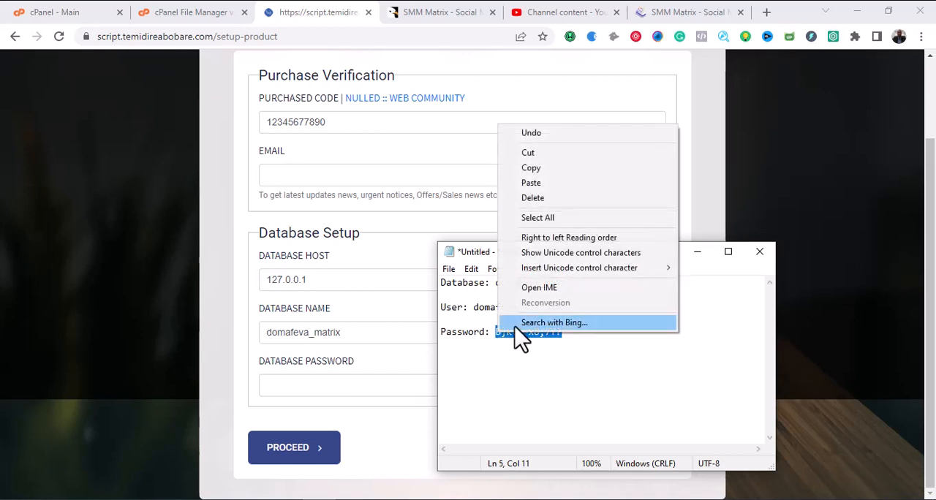
left_click(544, 168)
left_click(699, 253)
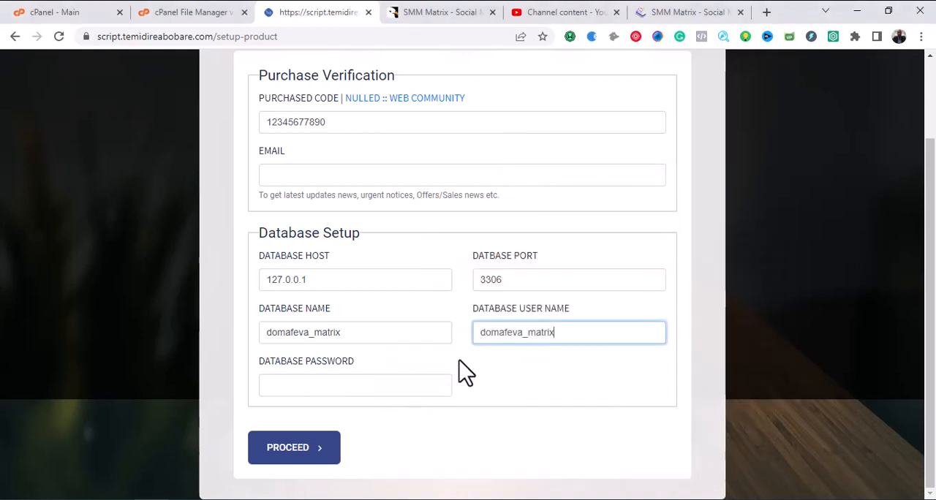
left_click(395, 386)
key("ctrl+v")
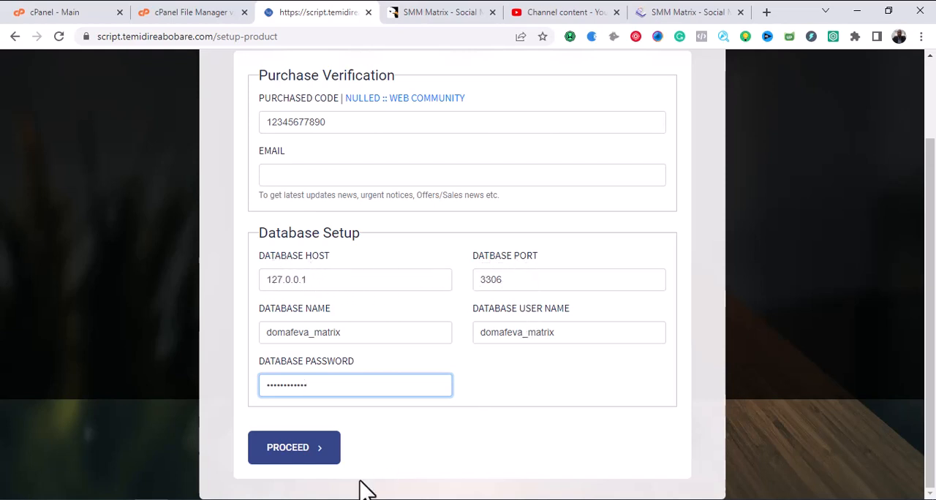
Fill in the required contact e-mail for purchase verification and submit the product setup form.
left_click(296, 448)
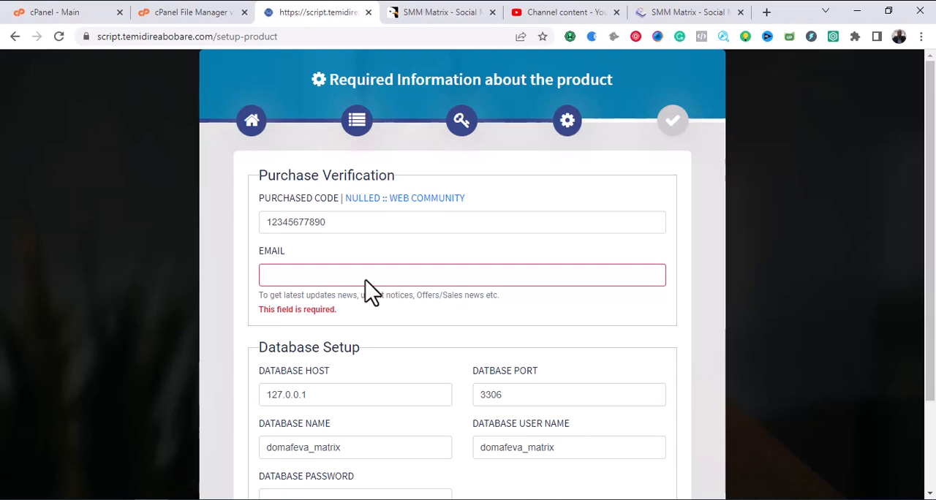
left_click(368, 278)
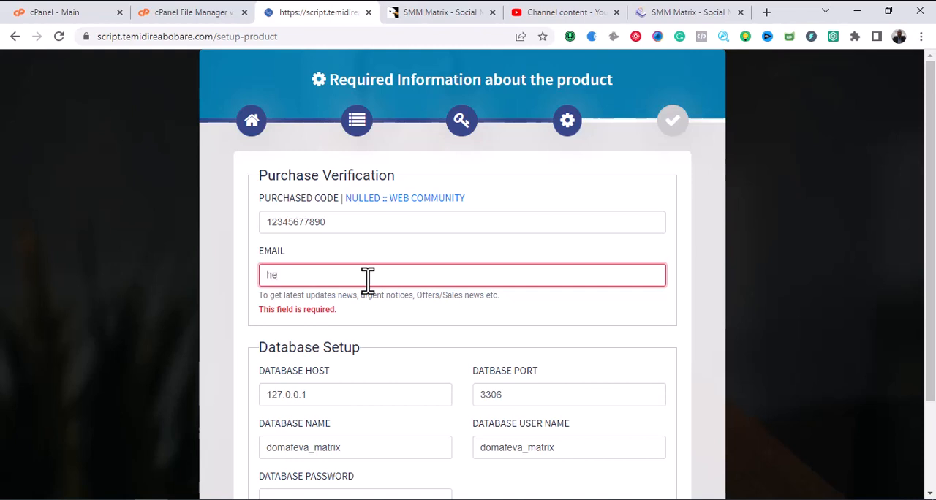
key("BackSpace")
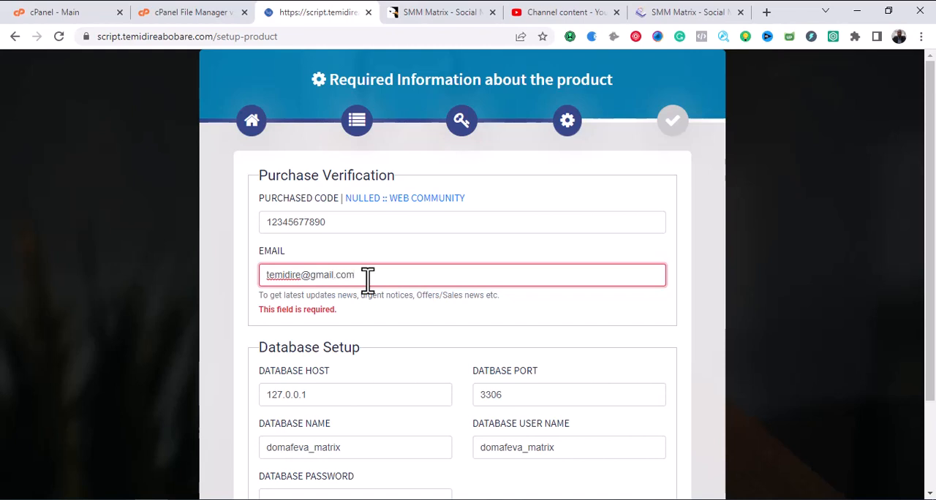
scroll(373, 300, "down", 2)
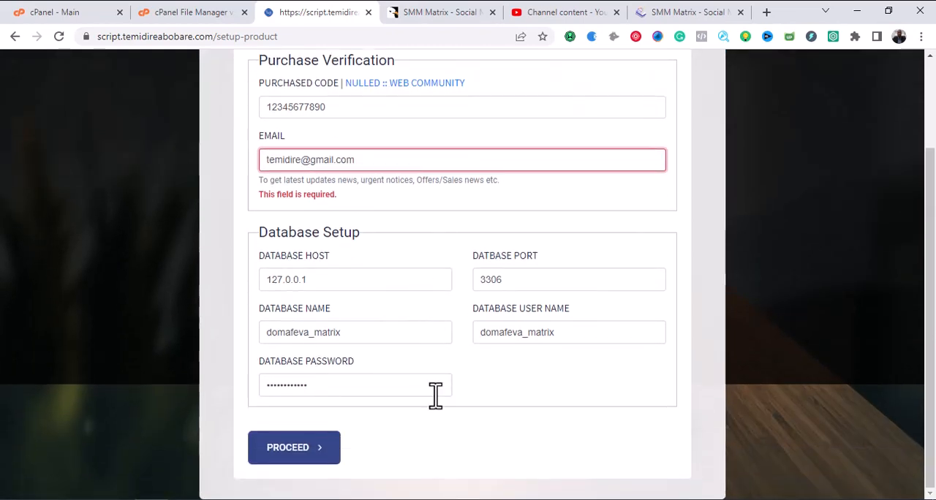
left_click(292, 458)
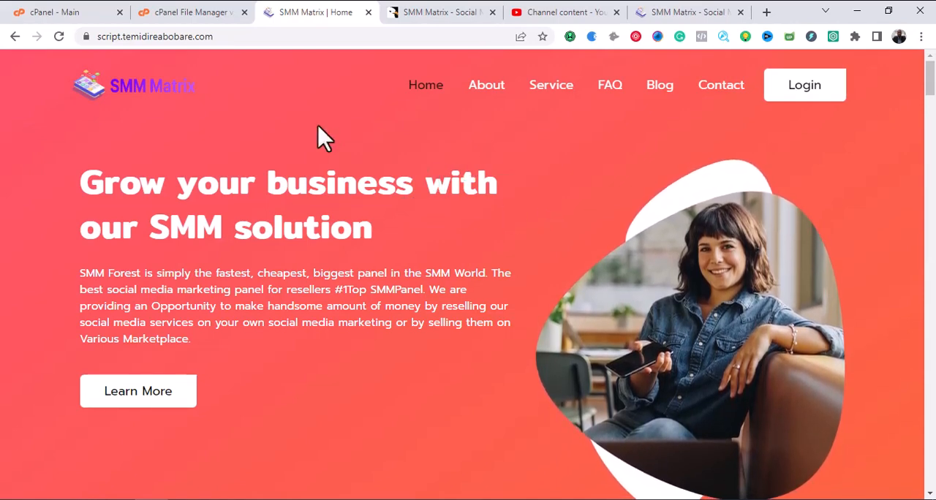
Look through the sections of the installed SMM Matrix site's home page.
scroll(330, 190, "down", 5)
scroll(329, 195, "down", 10)
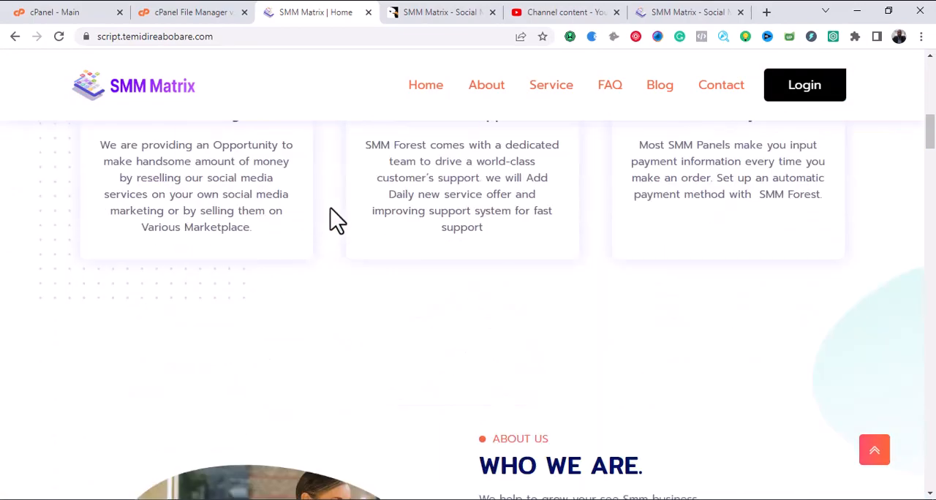
scroll(331, 241, "down", 4)
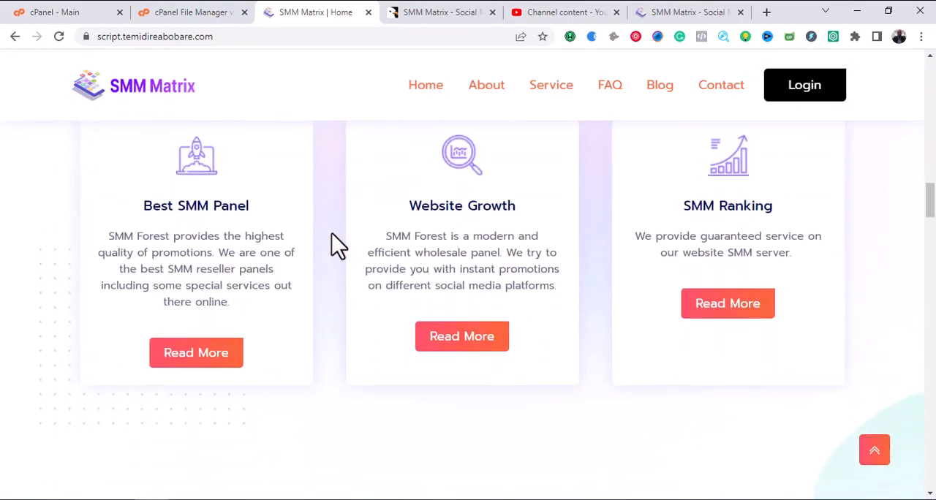
scroll(384, 219, "down", 12)
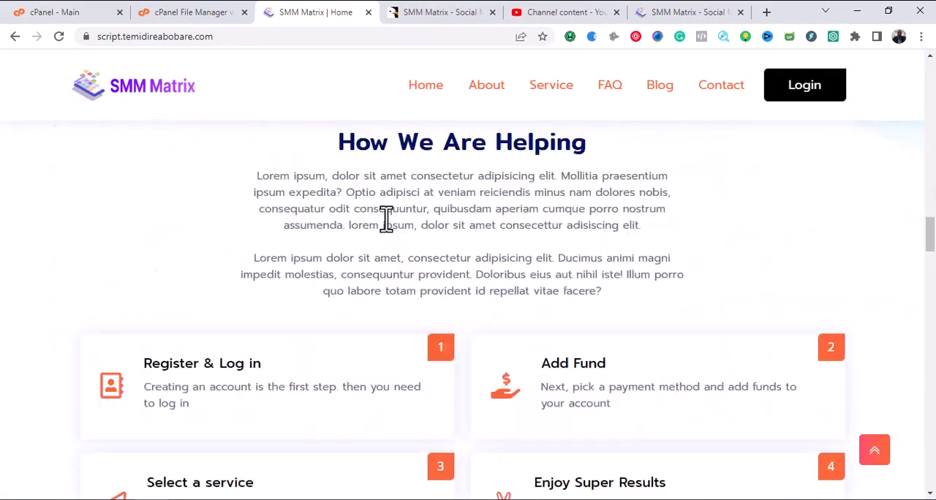
scroll(379, 236, "down", 12)
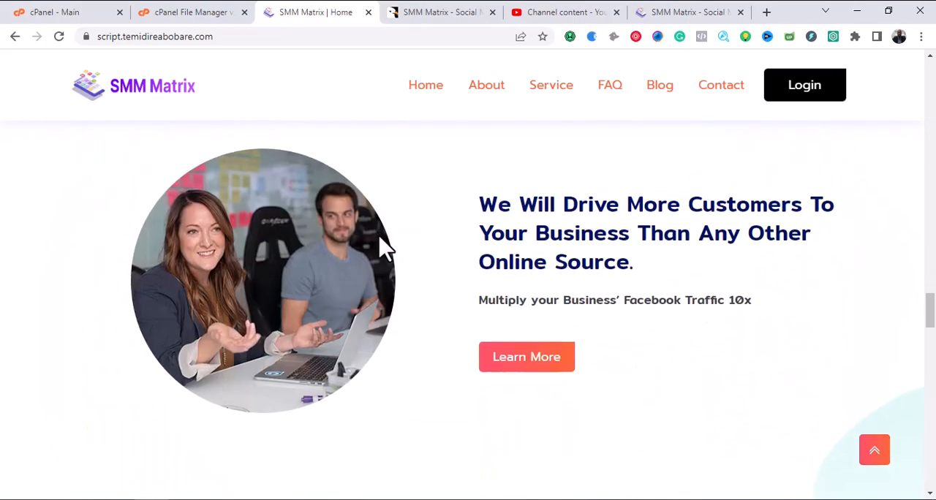
Look through the remaining home page sections, from the customer promotion and blog posts down to the footer.
scroll(335, 251, "down", 13)
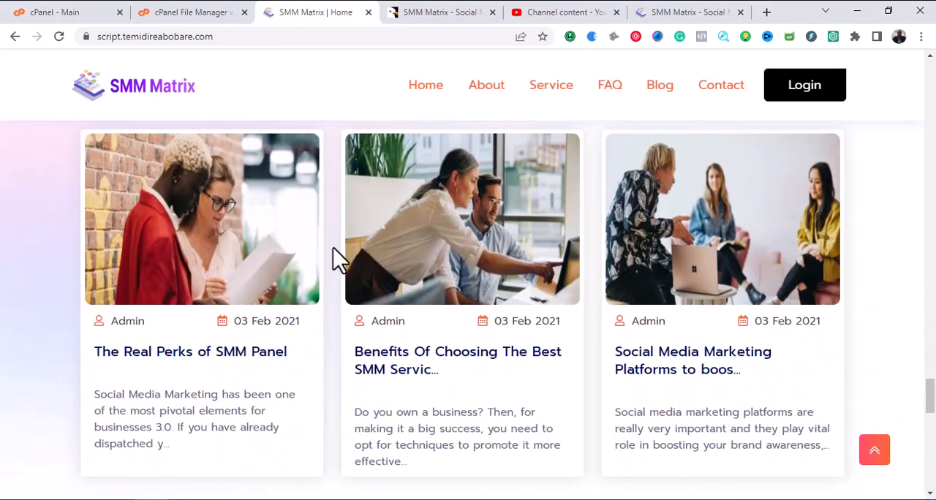
scroll(333, 250, "up", 2)
scroll(337, 267, "down", 6)
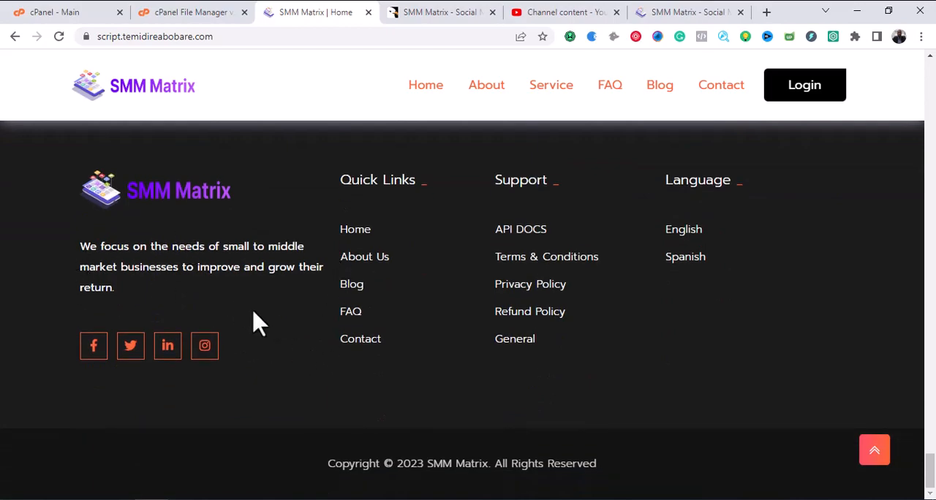
scroll(283, 314, "up", 20)
scroll(293, 314, "up", 10)
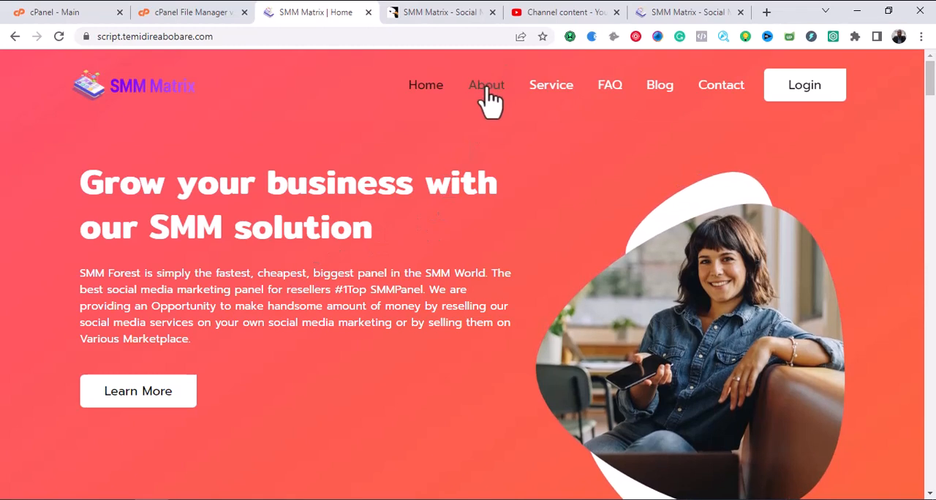
Open the site's About page and look through its feature, Who We Are and testimonial sections.
left_click(497, 91)
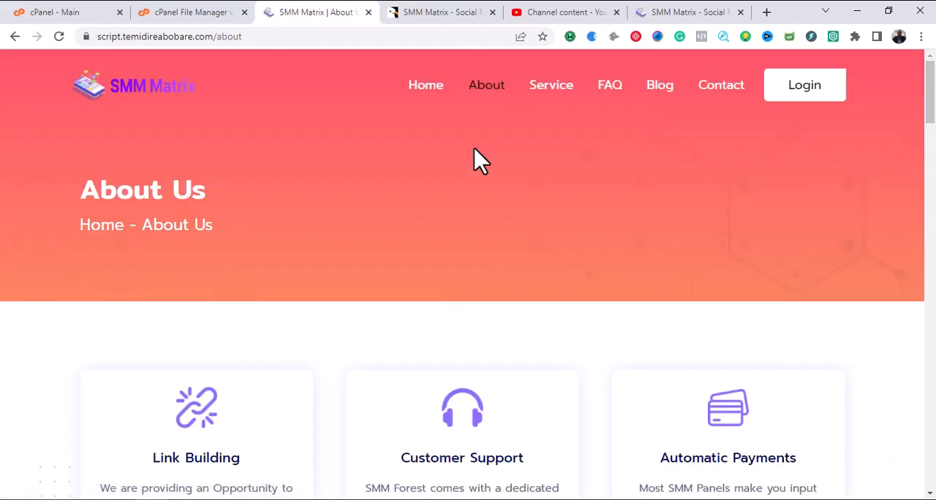
scroll(480, 217, "down", 4)
scroll(486, 297, "down", 14)
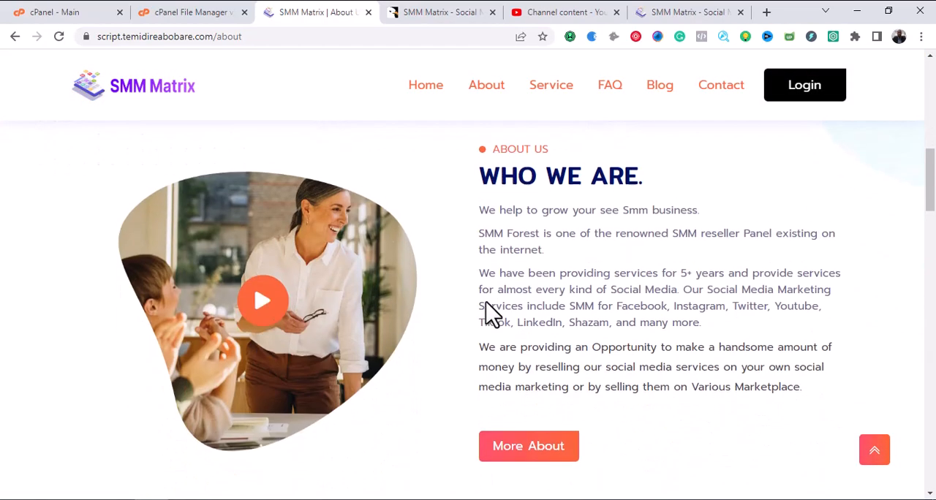
scroll(485, 306, "down", 12)
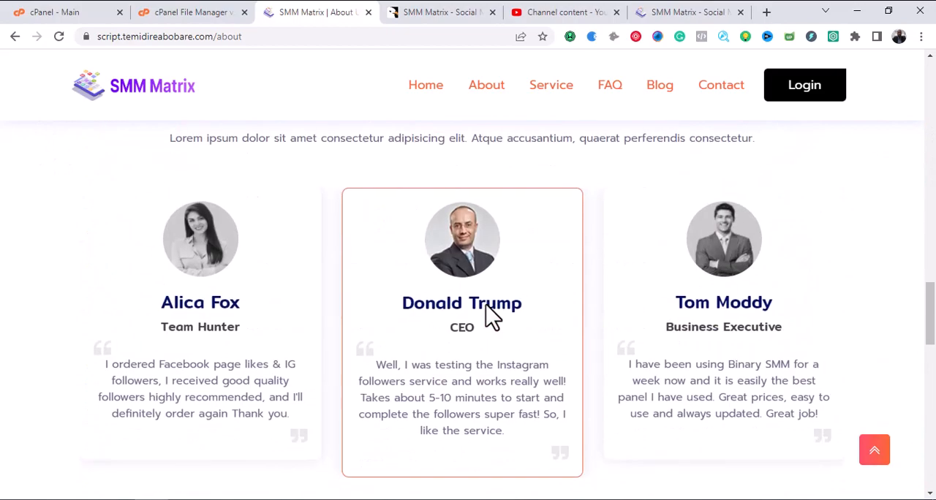
scroll(485, 315, "up", 20)
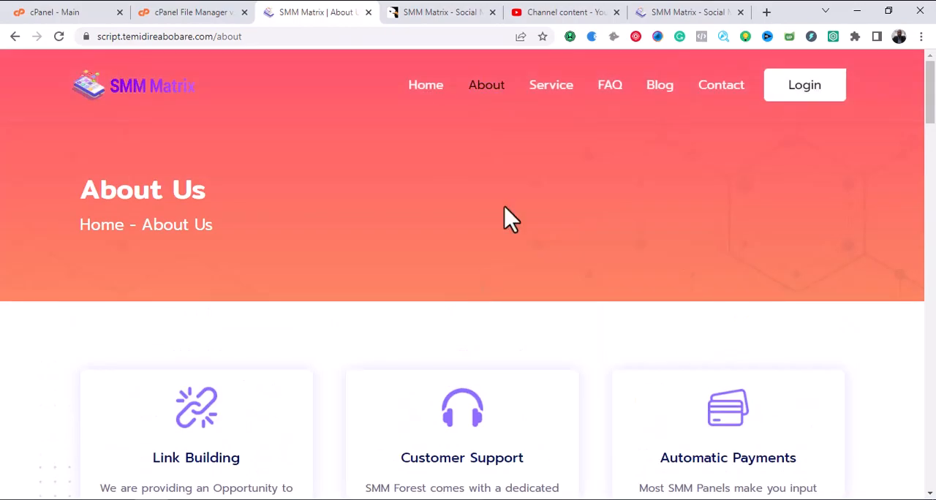
Open the Services page and examine its service search field, category filter and footer.
left_click(551, 88)
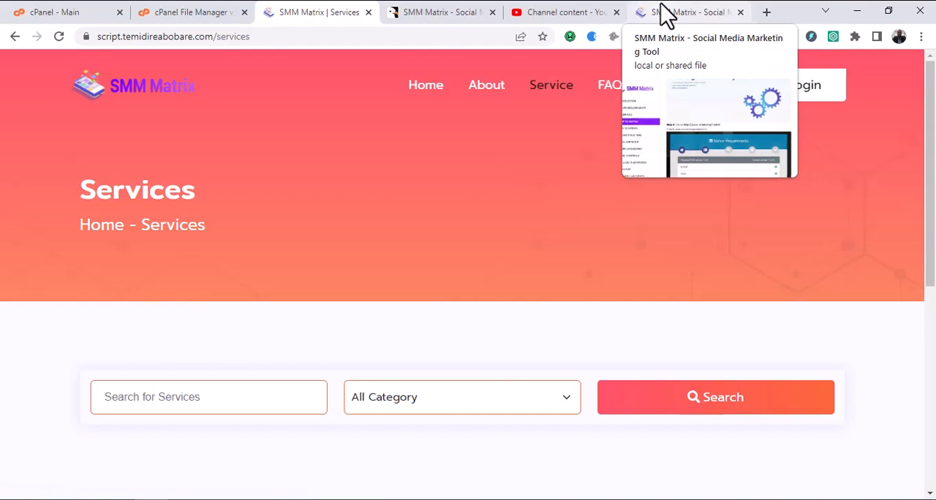
scroll(433, 254, "down", 4)
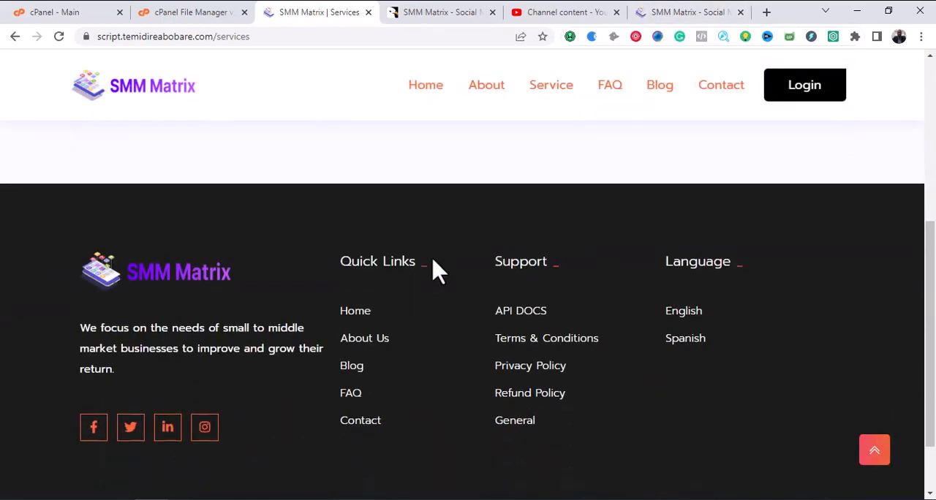
scroll(433, 258, "up", 2)
left_click(403, 250)
left_click(403, 260)
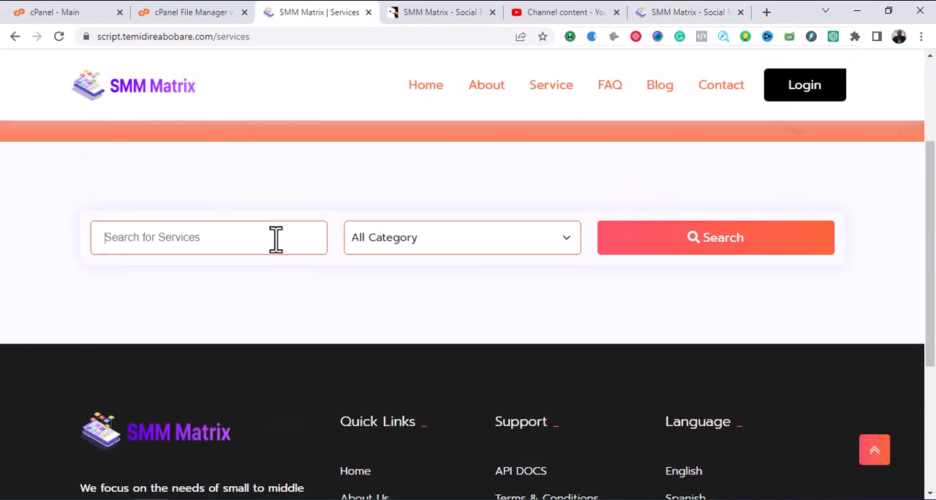
left_click(383, 242)
left_click(231, 238)
scroll(577, 177, "up", 2)
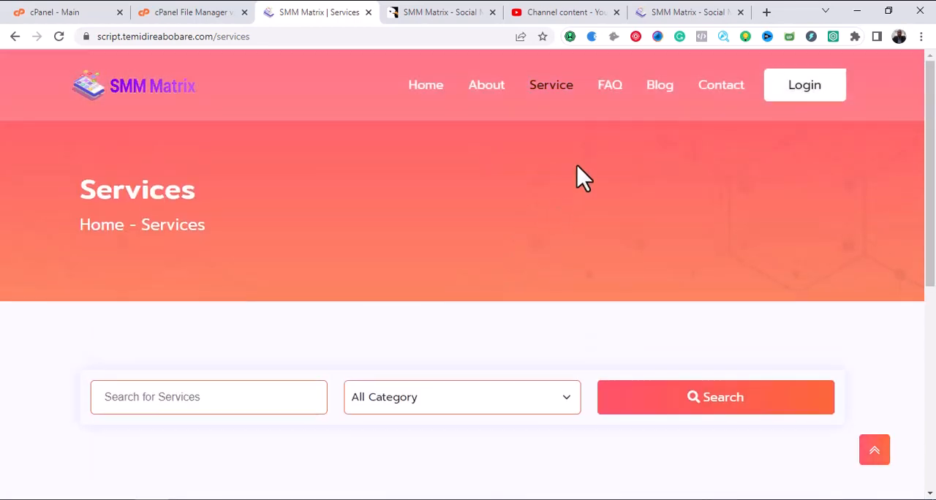
Open the FAQ page and look it over from the header down to the footer.
left_click(611, 89)
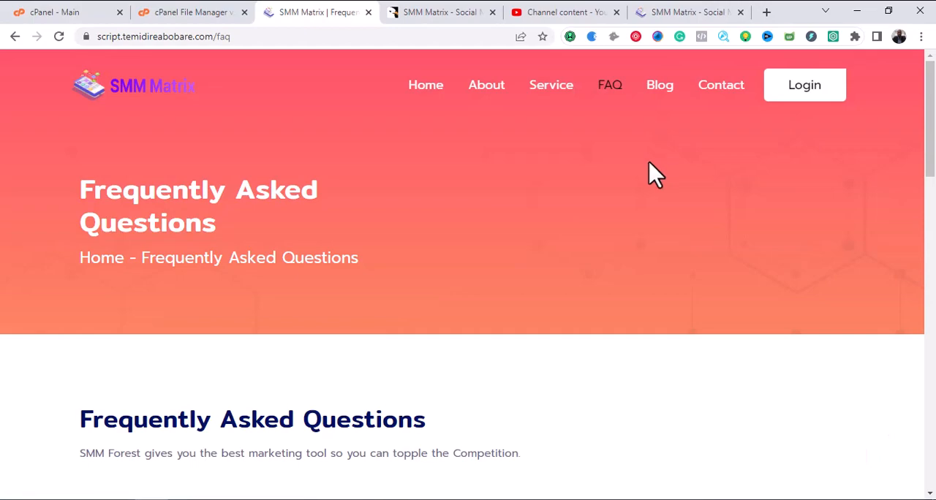
scroll(644, 205, "down", 8)
scroll(599, 228, "down", 10)
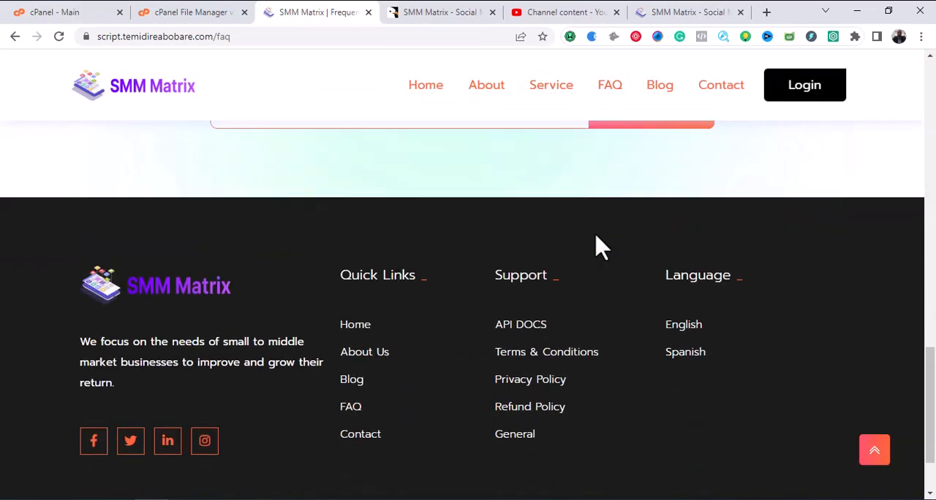
scroll(596, 235, "up", 12)
scroll(599, 245, "up", 5)
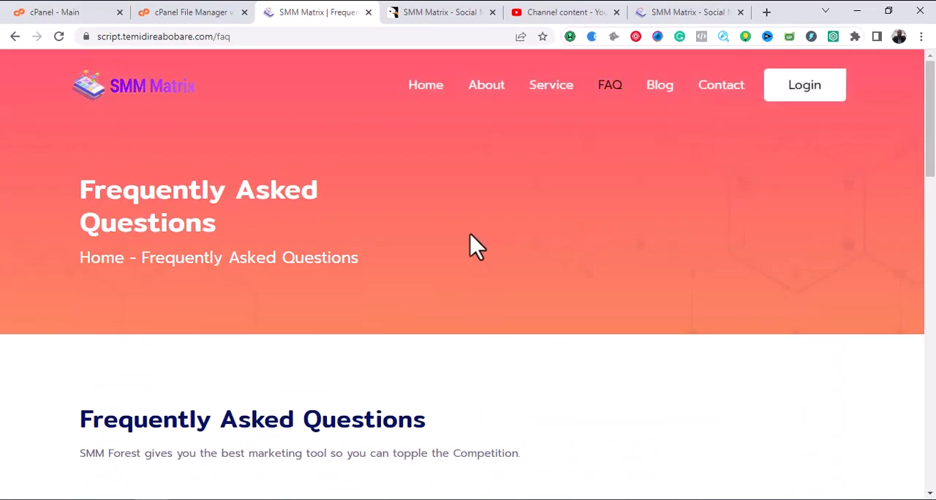
scroll(472, 241, "down", 2)
scroll(479, 247, "up", 1)
scroll(479, 247, "down", 1)
scroll(479, 246, "up", 2)
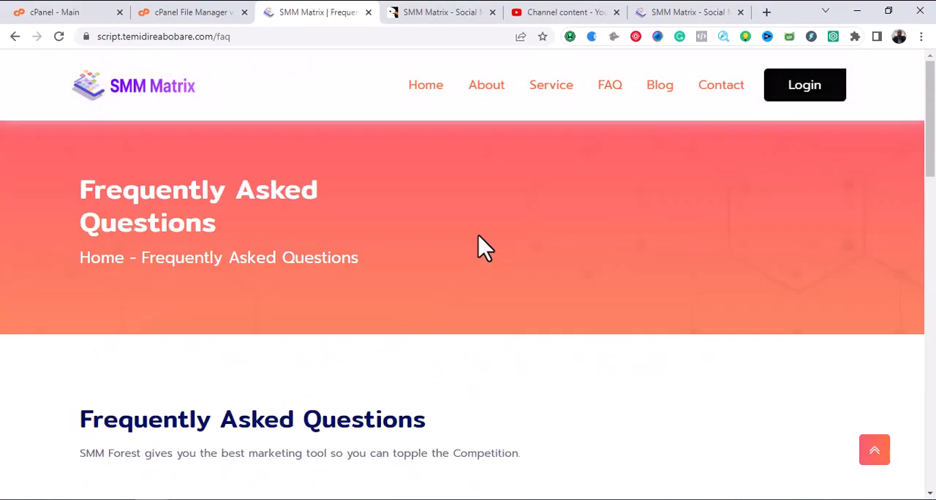
Go through the FAQ questions, toggling the answer to "What is Partial status?" open and closed.
scroll(373, 249, "down", 2)
scroll(395, 247, "down", 4)
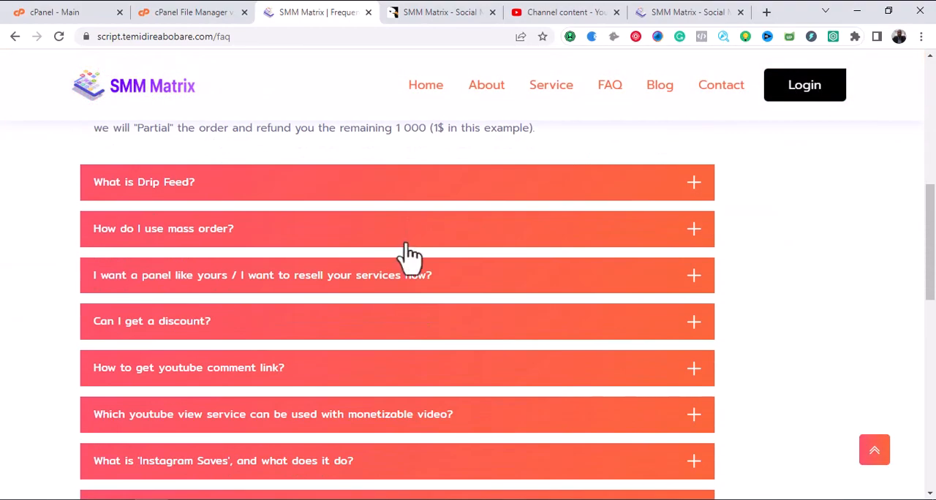
scroll(373, 248, "up", 2)
left_click(291, 209)
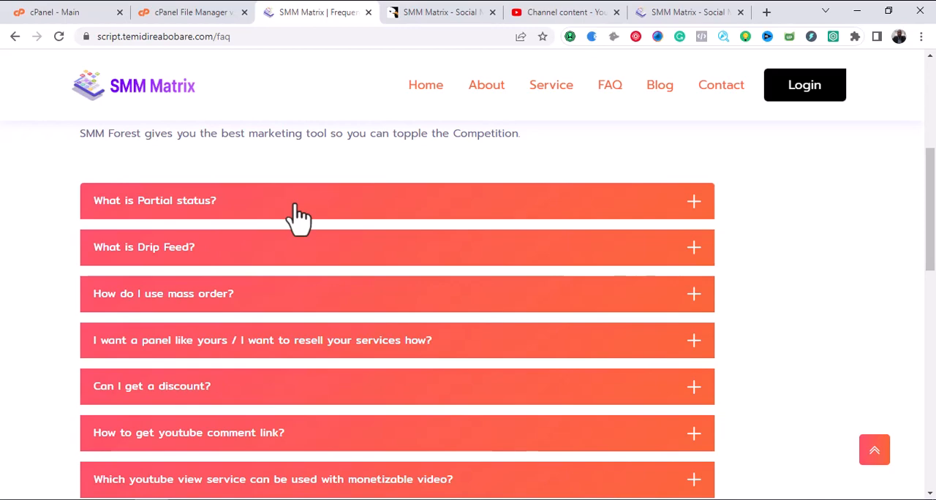
left_click(296, 213)
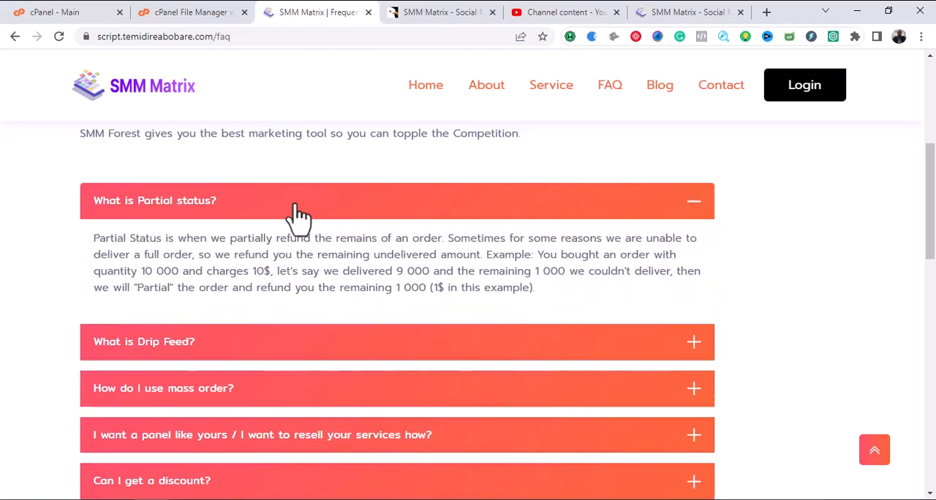
left_click(294, 212)
scroll(545, 160, "up", 4)
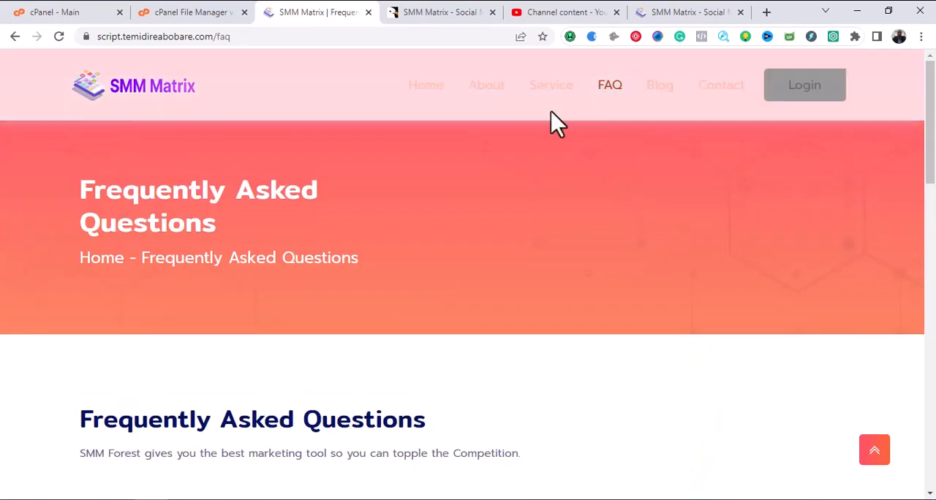
Check the demo links on the script's CodeCanyon item page, and return to the installed SMM Matrix site.
left_click(431, 12)
scroll(450, 179, "down", 5)
scroll(451, 180, "down", 2)
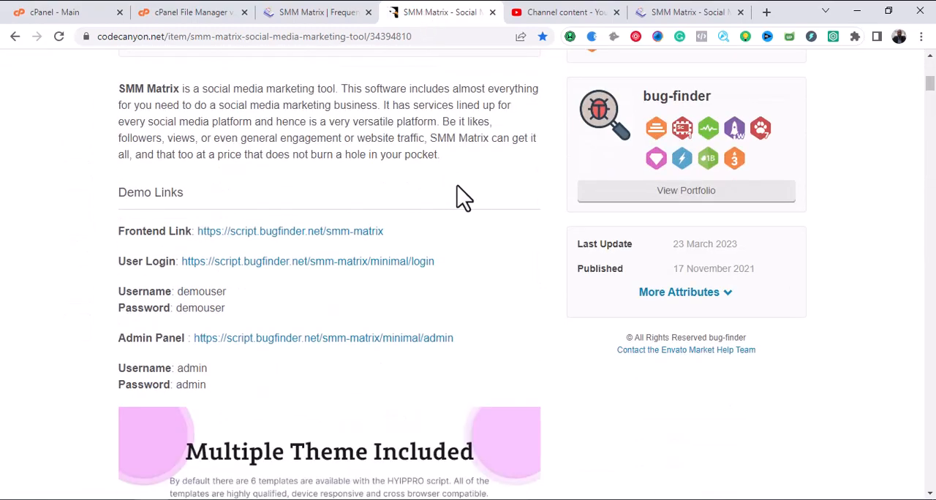
scroll(480, 220, "up", 7)
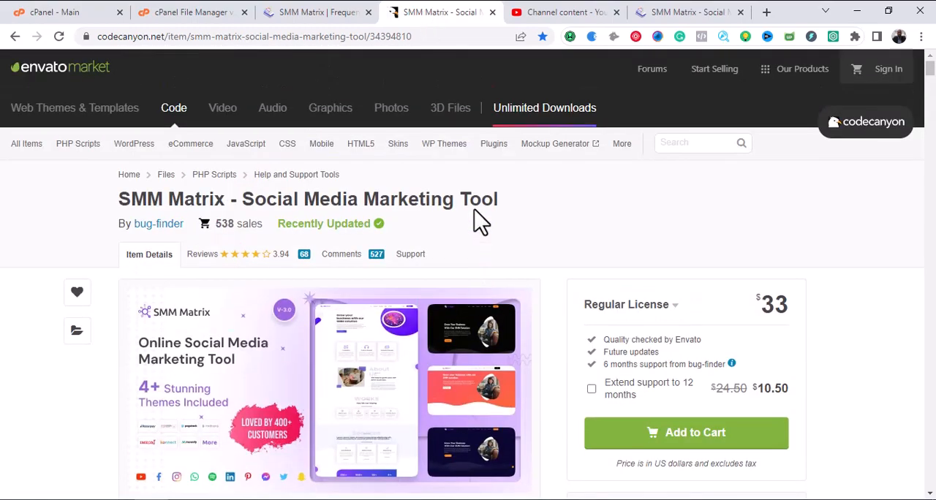
left_click(326, 13)
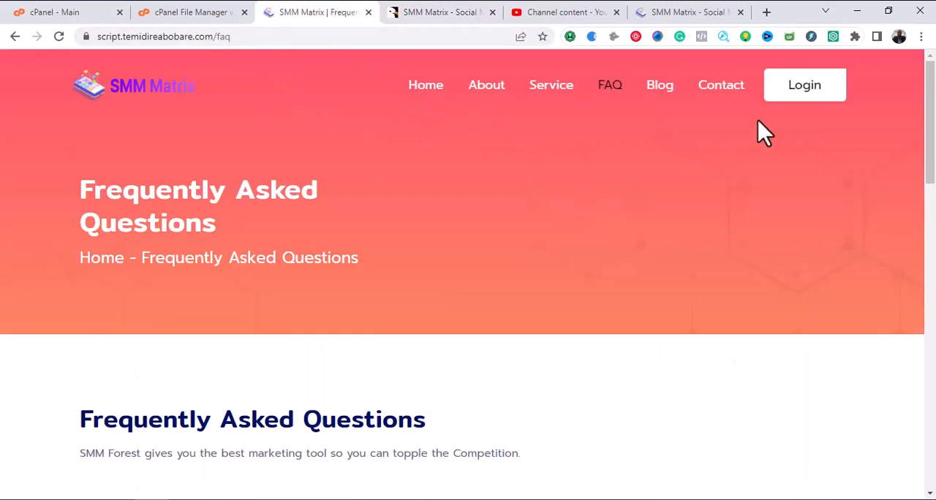
Open the site's user login page and examine its contact details, login form and account options.
left_click(818, 95)
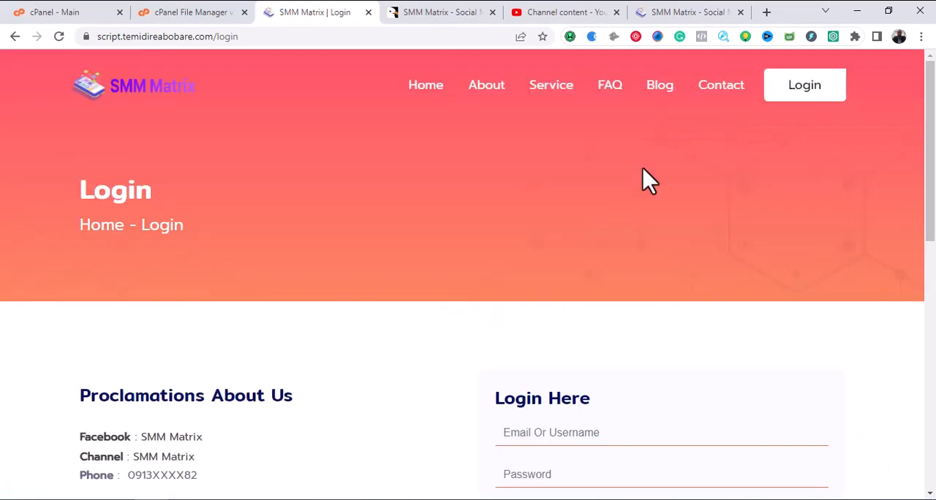
scroll(644, 172, "down", 3)
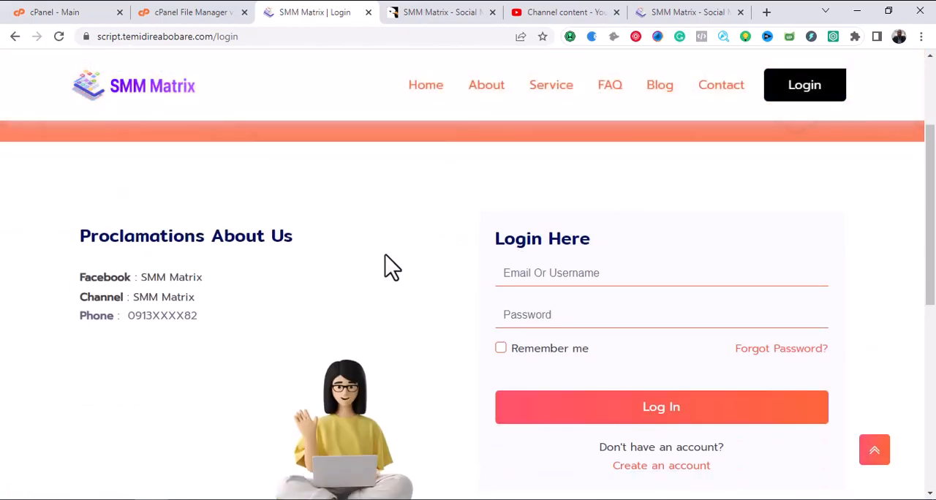
scroll(385, 266, "up", 3)
scroll(386, 266, "down", 3)
scroll(545, 289, "down", 3)
scroll(552, 322, "up", 3)
scroll(293, 271, "up", 2)
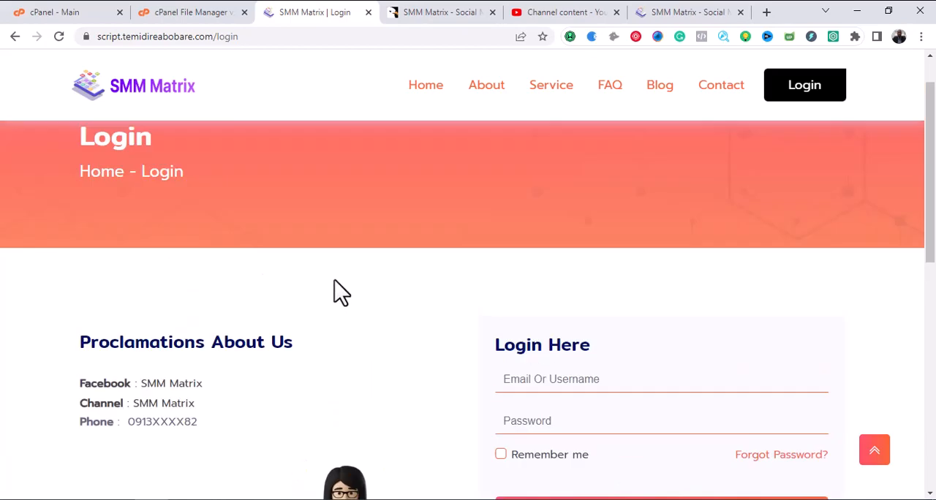
scroll(439, 300, "down", 1)
scroll(525, 307, "down", 5)
scroll(527, 314, "up", 6)
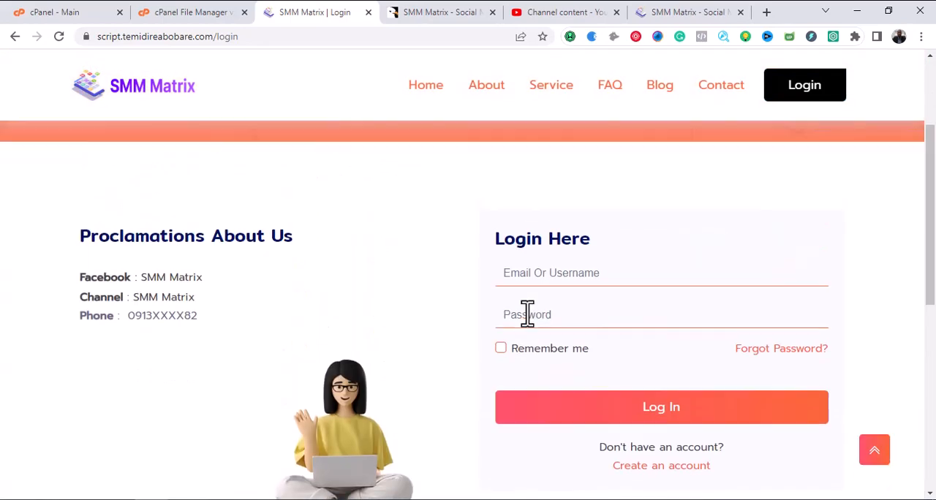
scroll(541, 339, "down", 2)
scroll(655, 337, "down", 2)
scroll(583, 361, "down", 1)
scroll(583, 361, "up", 1)
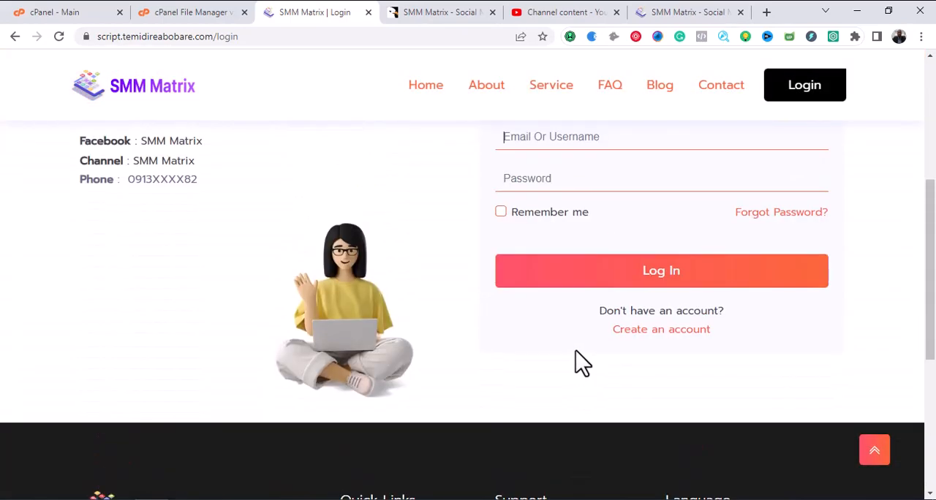
Open the account creation page from the login form and look over the registration fields.
left_click(638, 331)
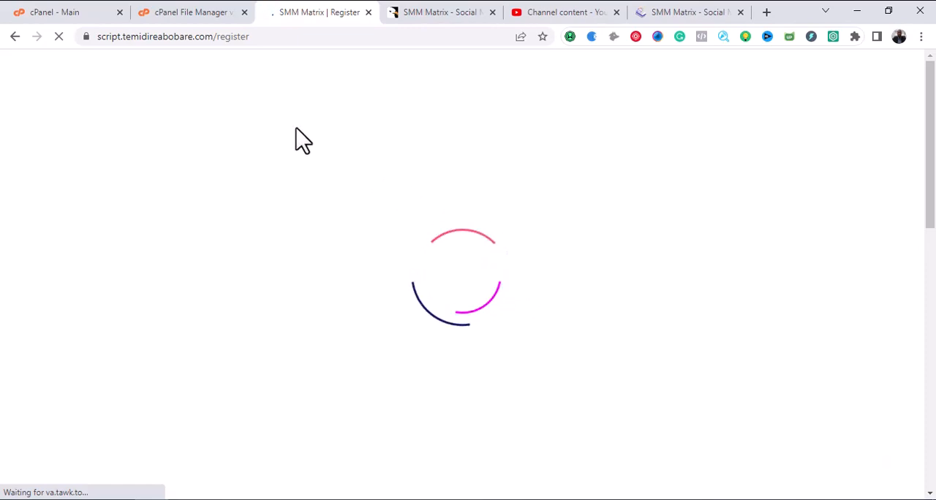
scroll(364, 211, "down", 4)
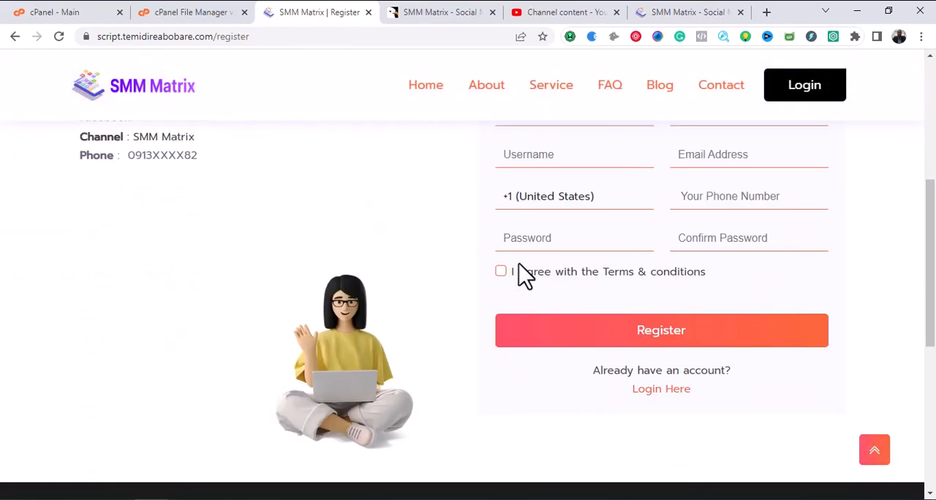
scroll(521, 269, "up", 4)
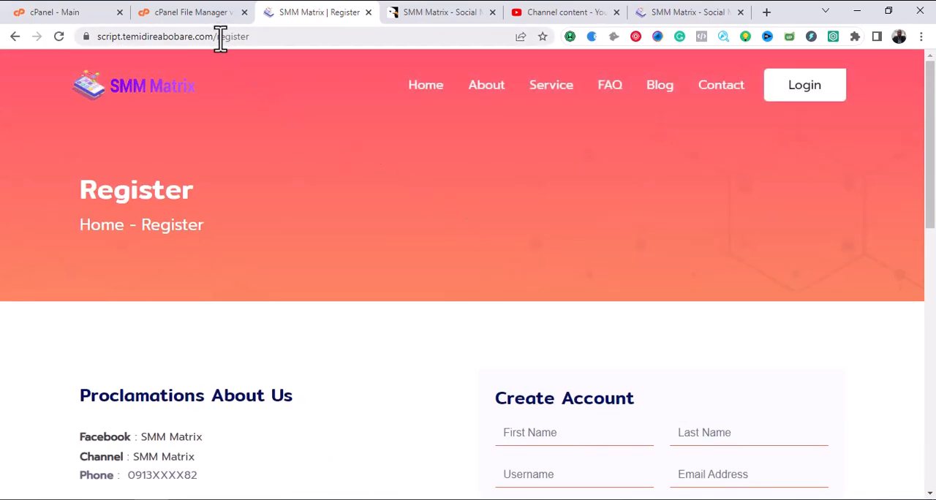
Open the site's /admin address in place of the register page and sign in to the admin panel as admin.
left_click_drag(220, 42, 273, 42)
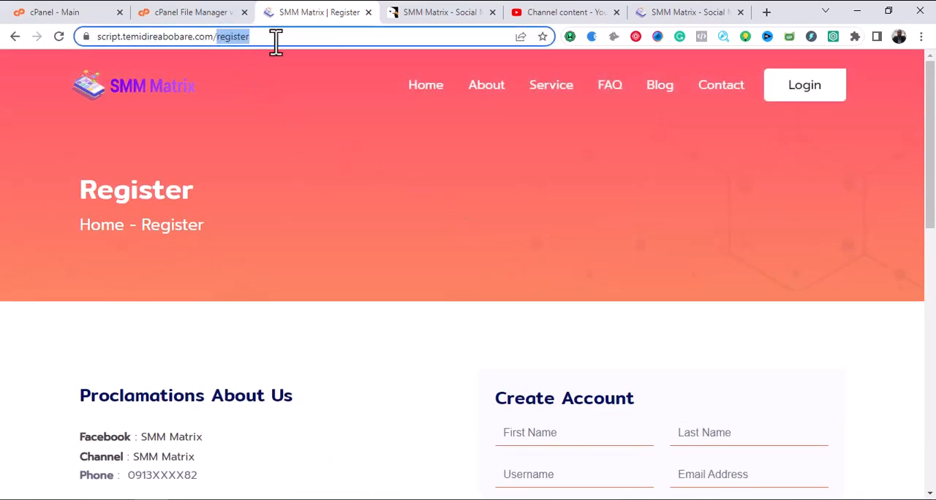
key("BackSpace")
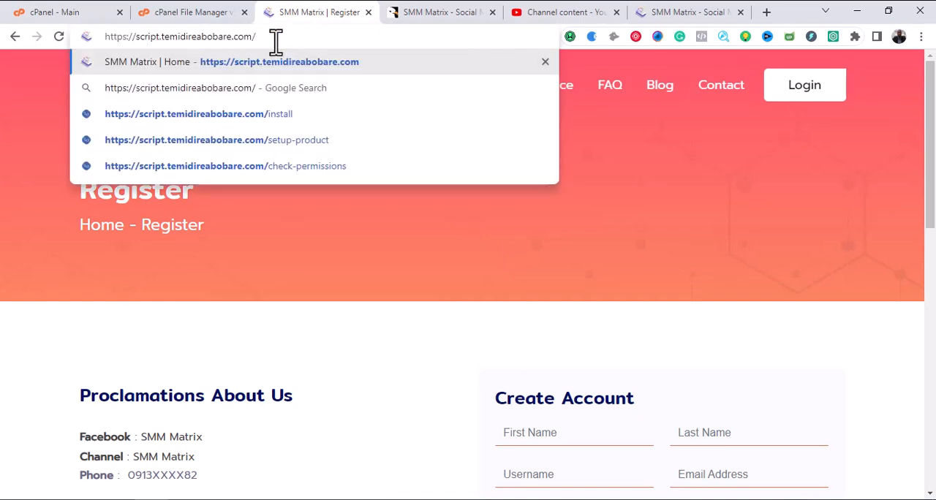
type("admin")
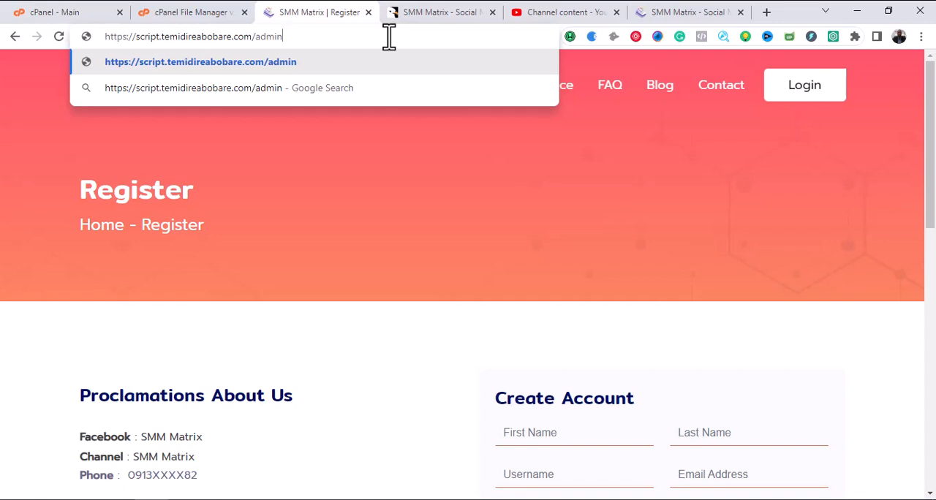
key("Return")
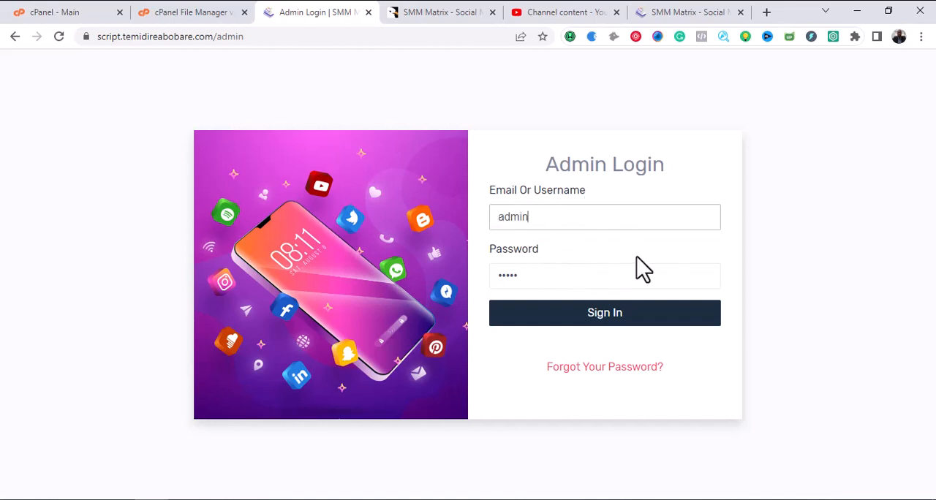
left_click(595, 320)
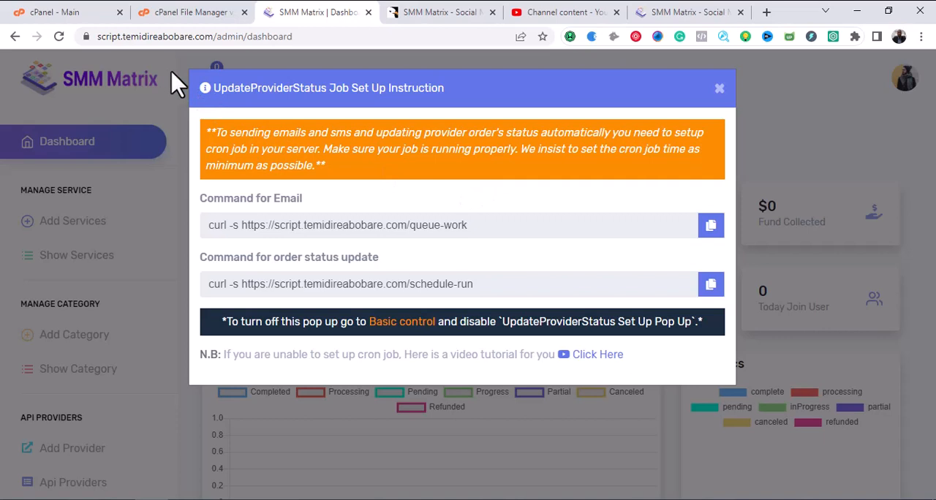
Switch to cPanel and open its Cron Jobs page from the Advanced section.
mouse_move(77, 19)
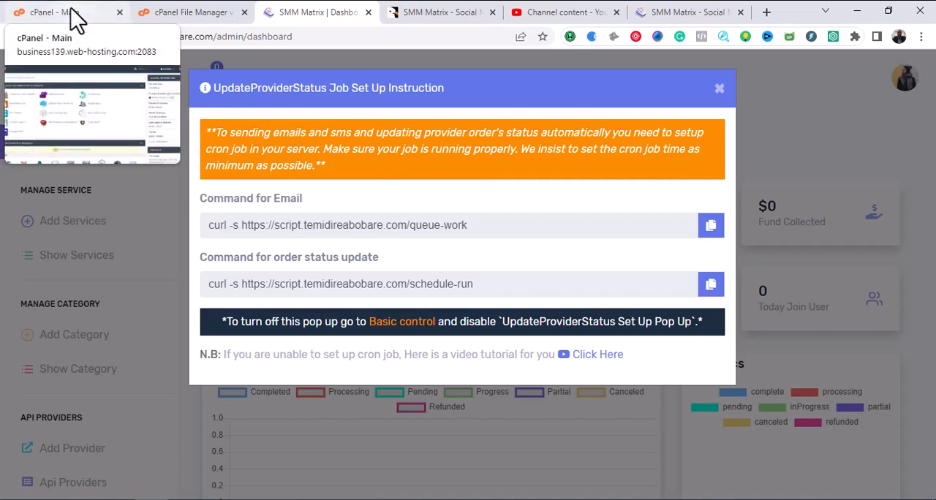
left_click(71, 16)
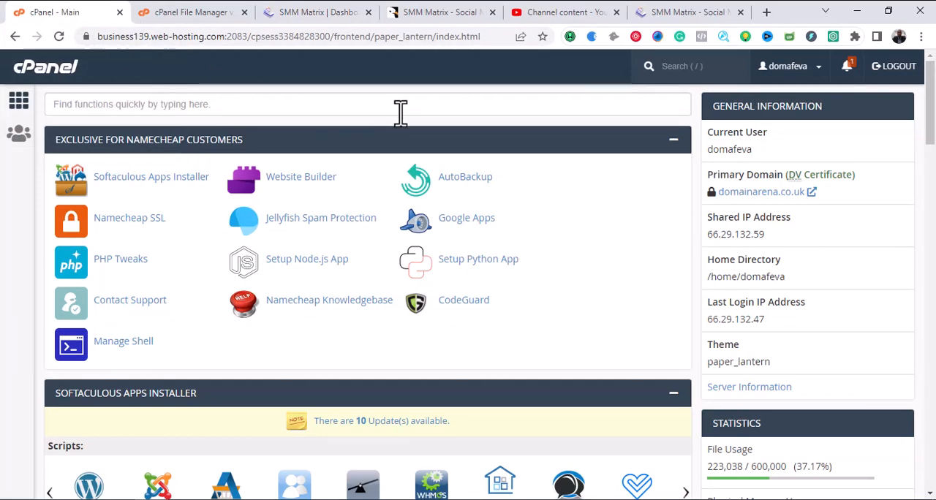
scroll(403, 115, "down", 15)
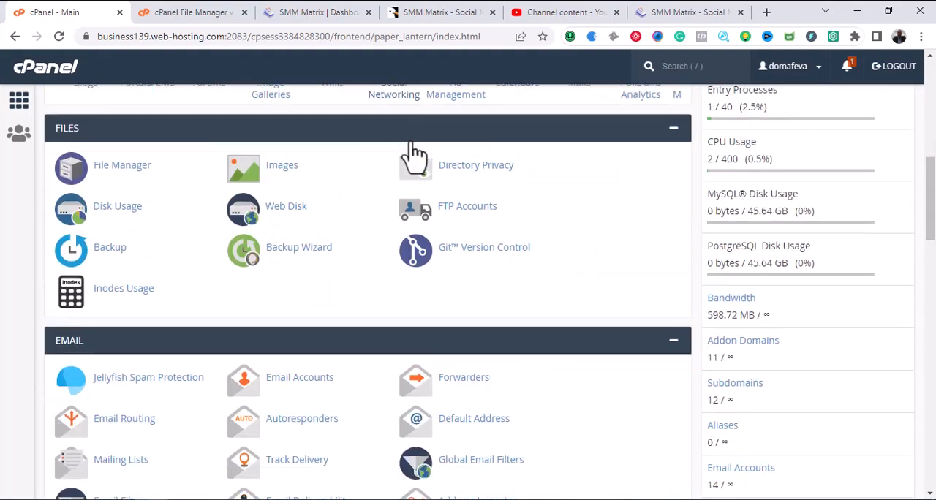
scroll(415, 158, "down", 15)
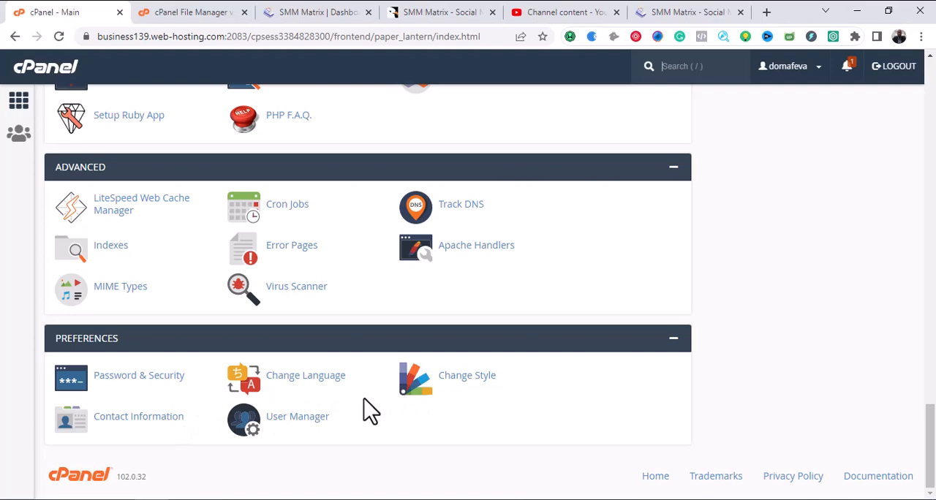
scroll(366, 403, "up", 2)
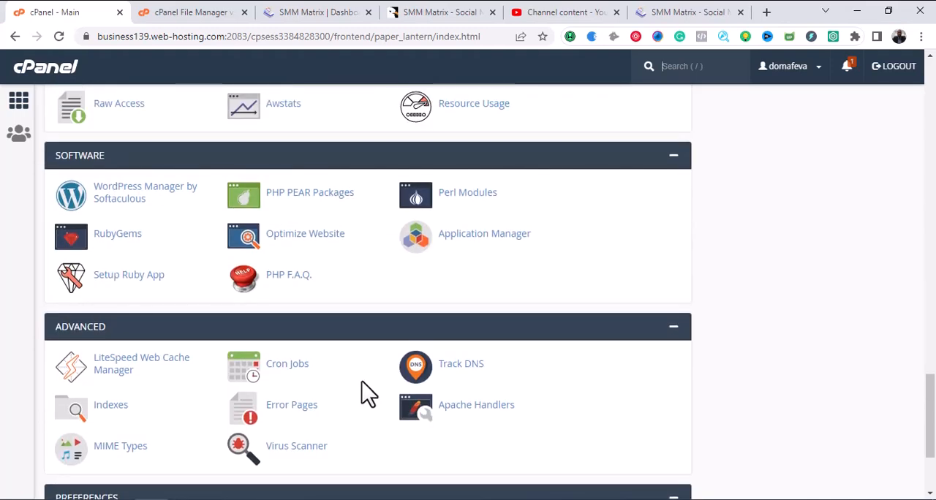
scroll(364, 388, "down", 1)
scroll(364, 395, "down", 2)
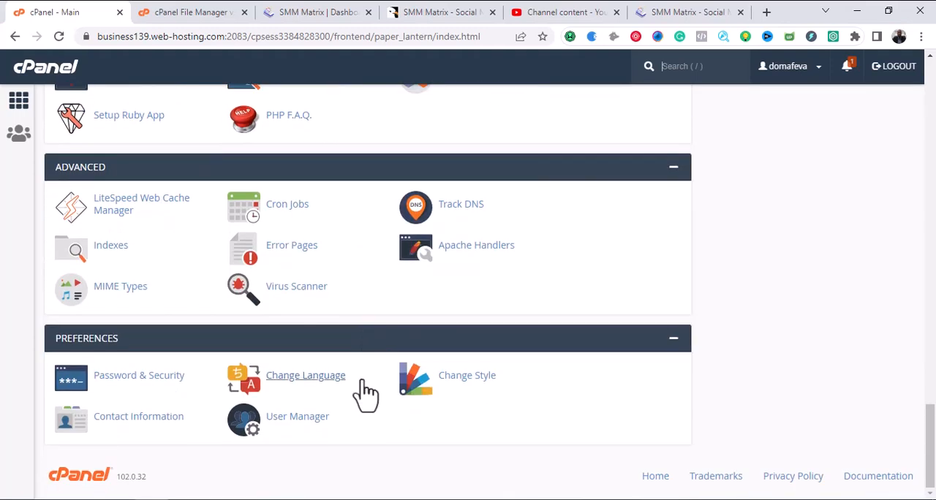
left_click(300, 213)
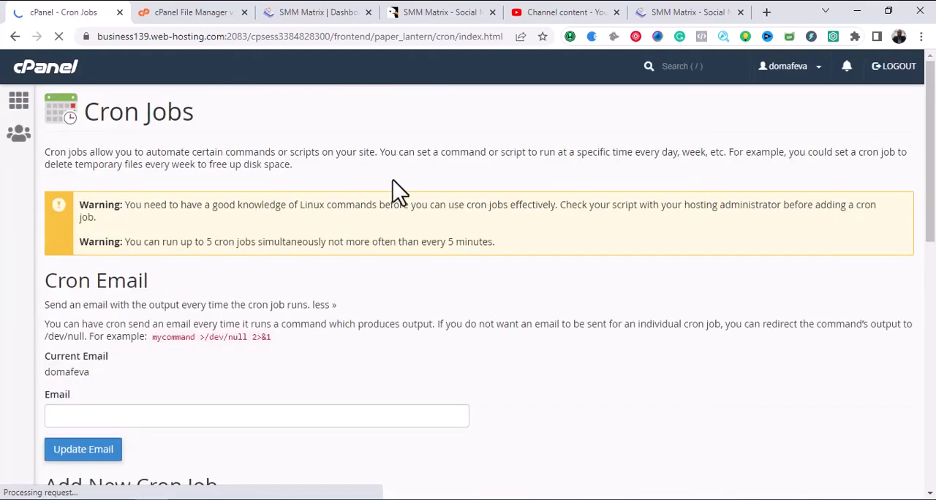
Look over the Add New Cron Job form, including its schedule fields and common interval presets.
scroll(414, 205, "down", 4)
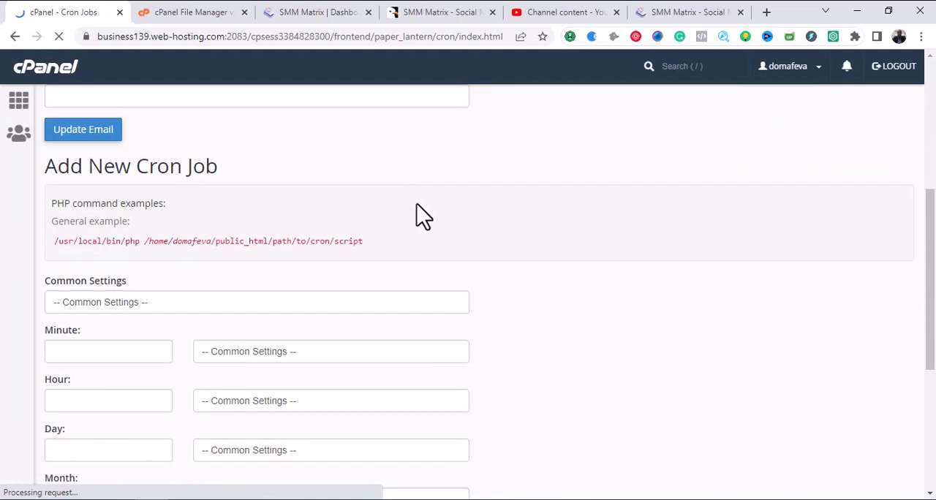
scroll(423, 216, "down", 2)
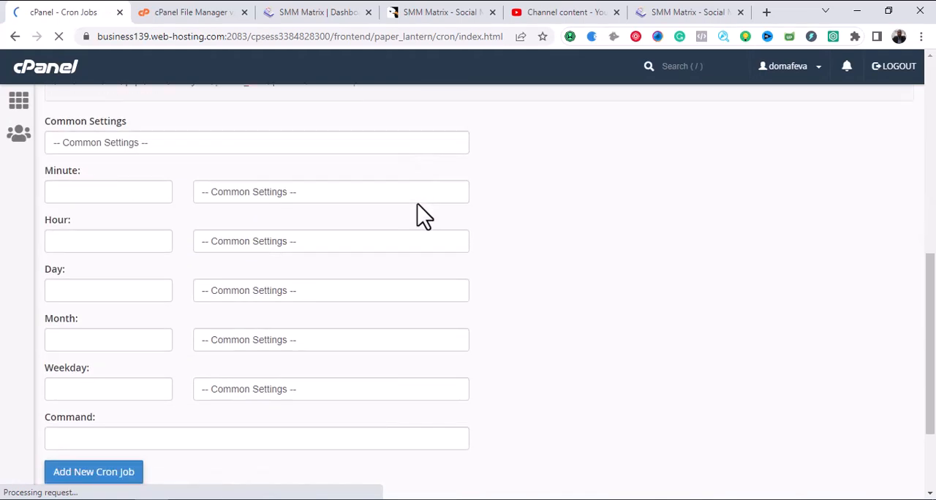
scroll(422, 215, "up", 2)
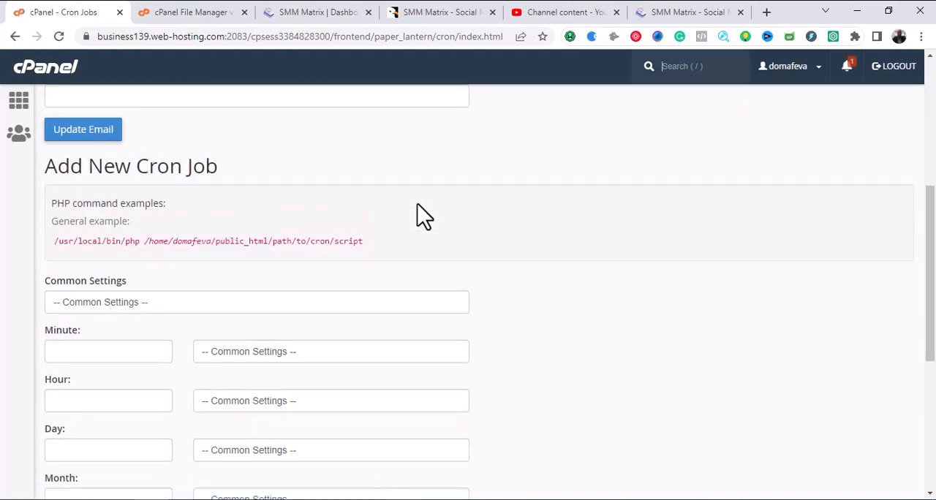
left_click(300, 302)
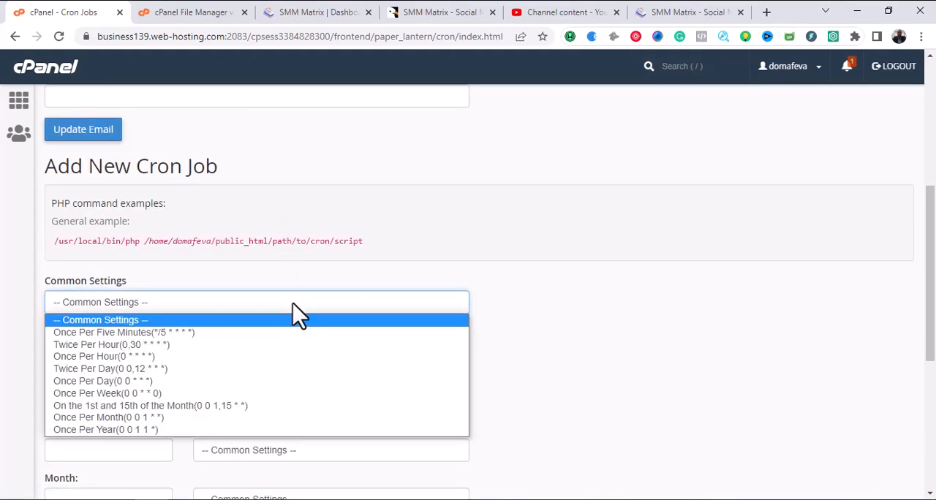
left_click(292, 302)
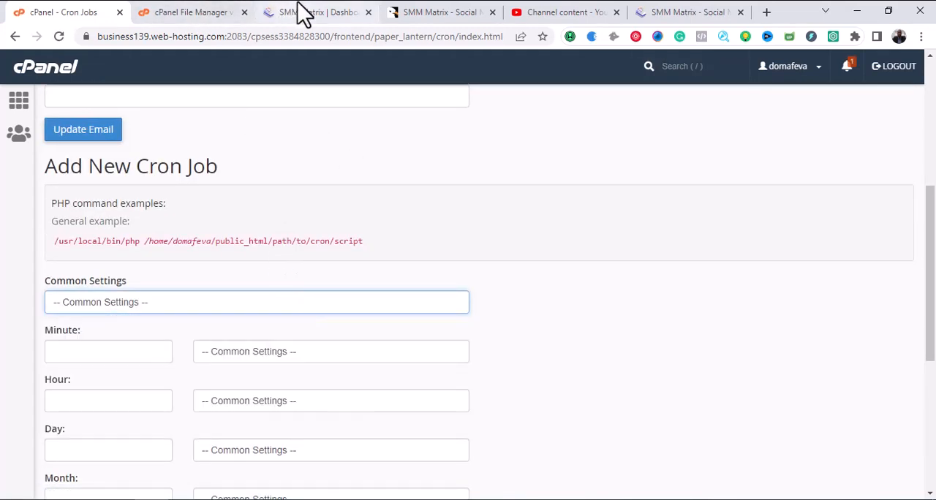
Move the SMM Matrix dashboard's browser tab next to the Cron Jobs tab and return to Cron Jobs.
left_click(360, 11)
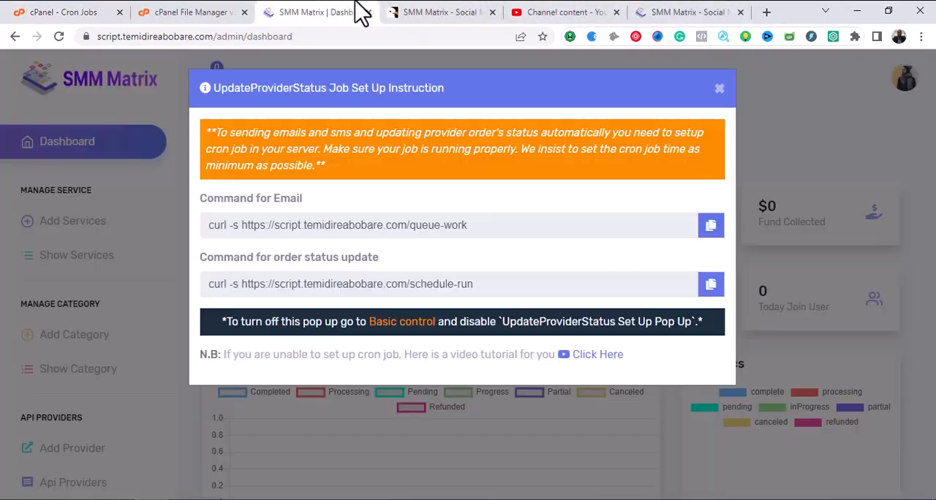
left_click_drag(361, 11, 249, 10)
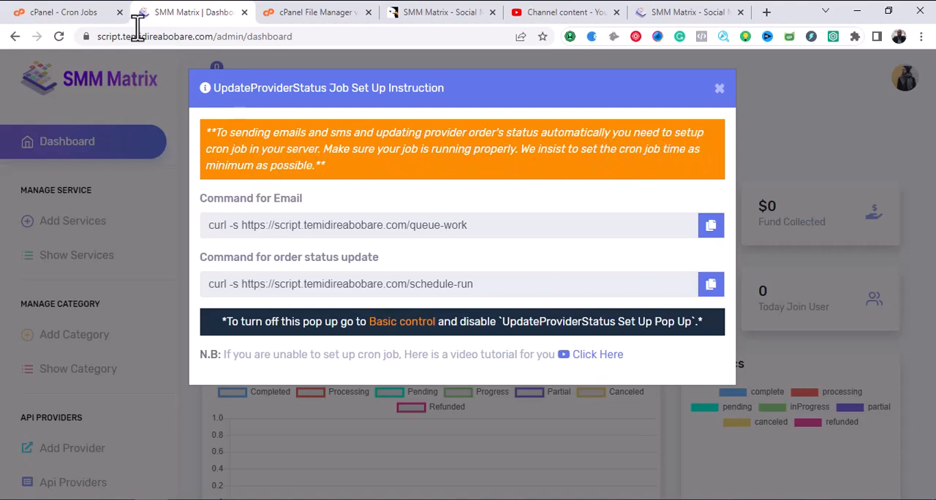
left_click(63, 12)
Check the cron form's interval presets against the job setup instructions in the SMM Matrix dashboard.
scroll(402, 230, "down", 2)
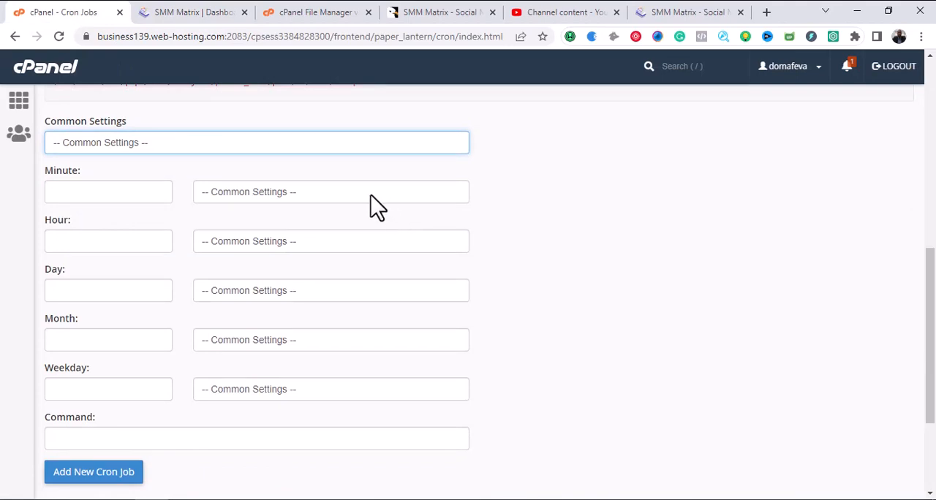
left_click(263, 150)
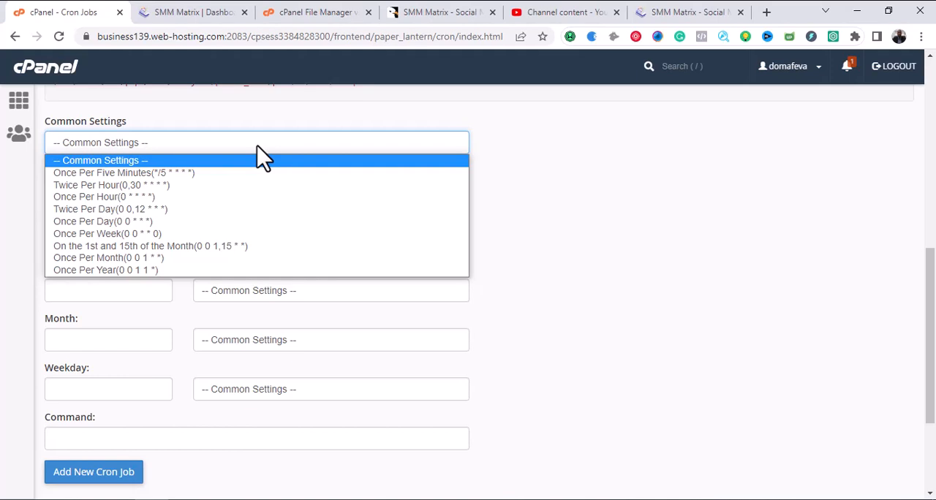
left_click(257, 146)
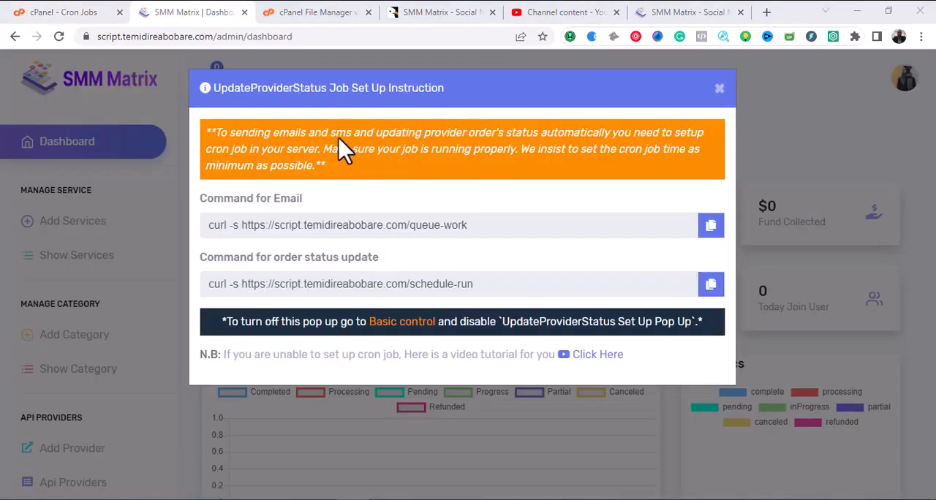
left_click(271, 134)
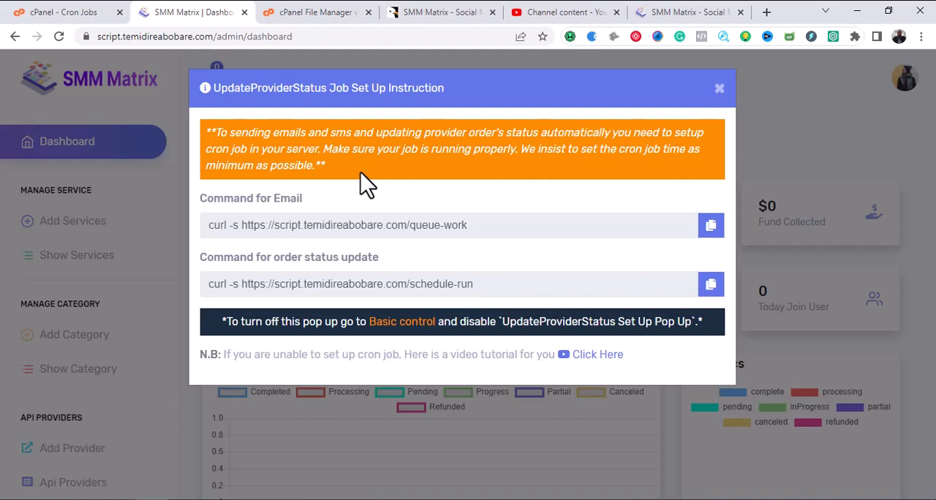
left_click(350, 499)
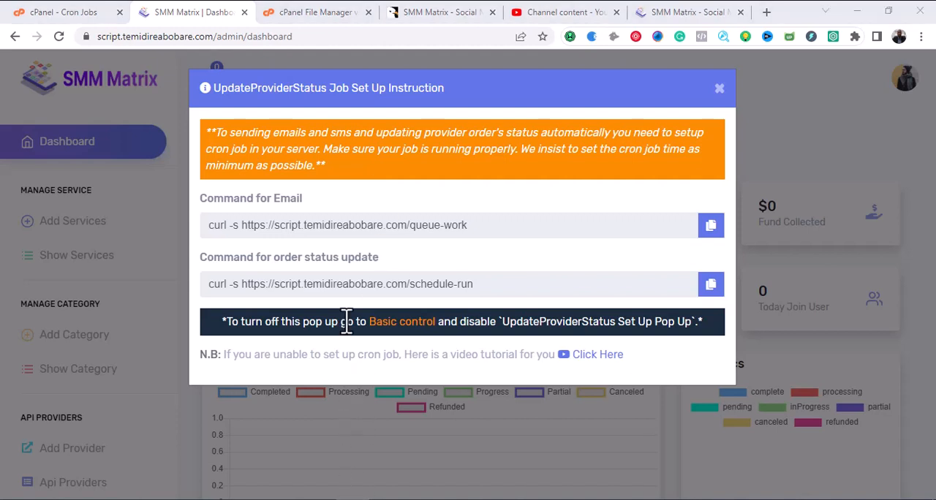
left_click(280, 125)
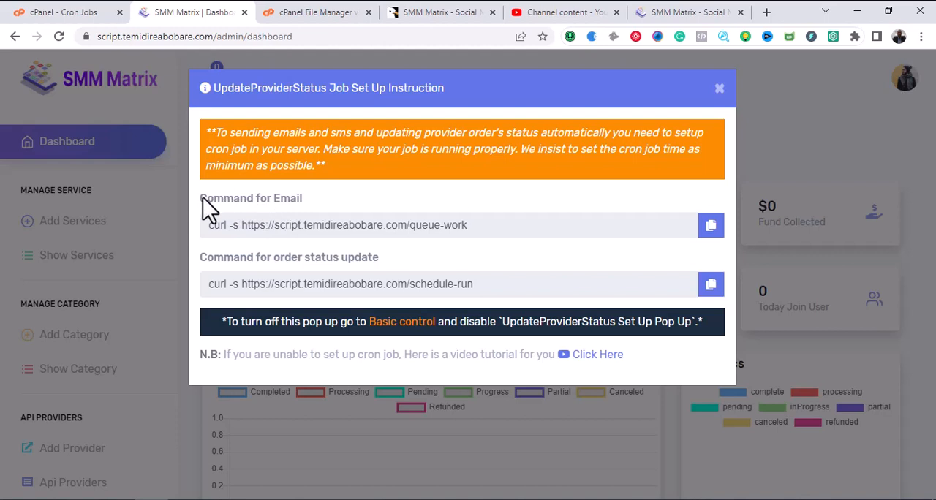
Copy the queue-work command for email from the job setup instructions and return to the Cron Jobs form.
left_click_drag(202, 198, 307, 204)
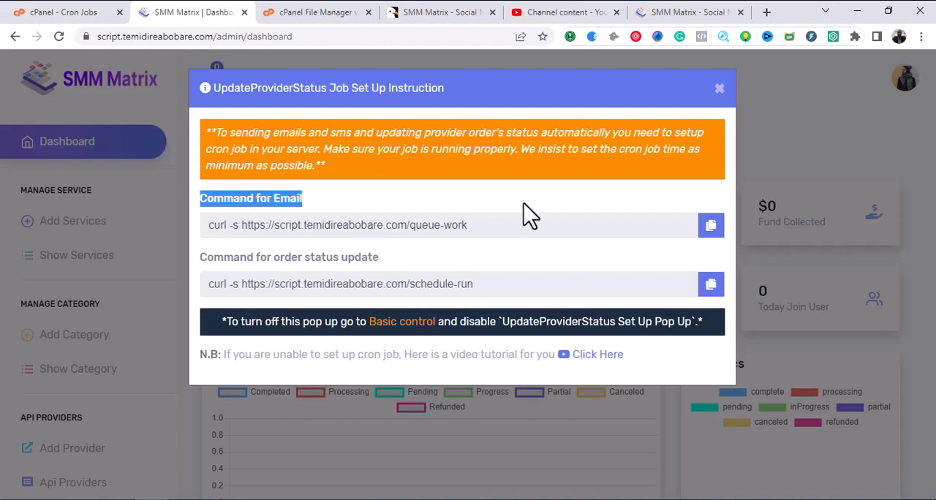
left_click(711, 227)
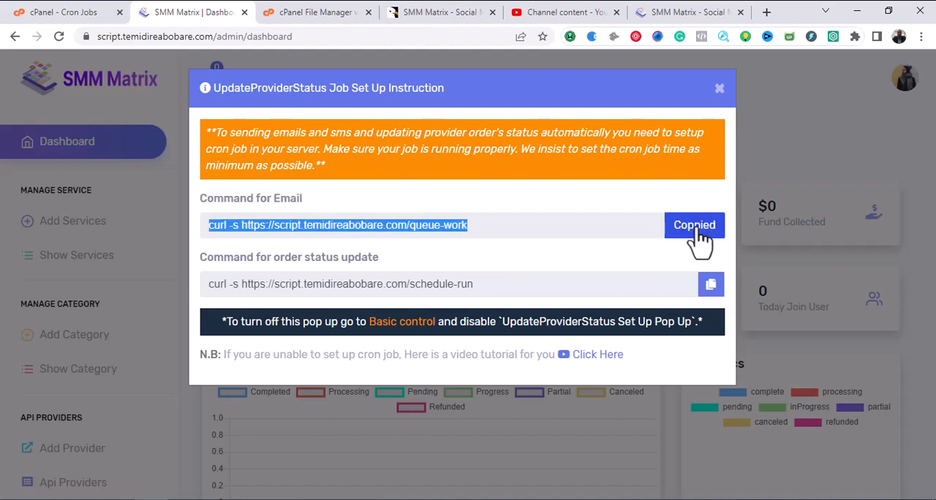
left_click(63, 11)
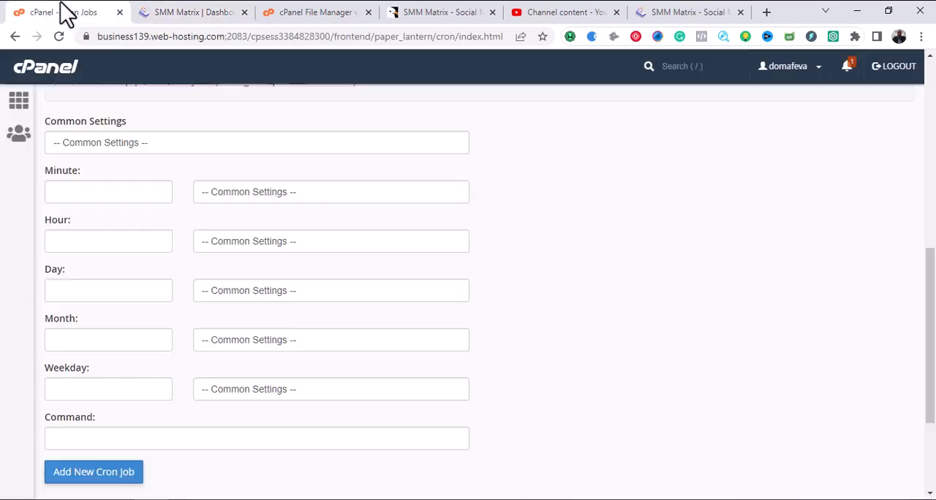
Add a cron job that runs the copied queue-work curl command once per five minutes (*/5 * * * *).
left_click(257, 145)
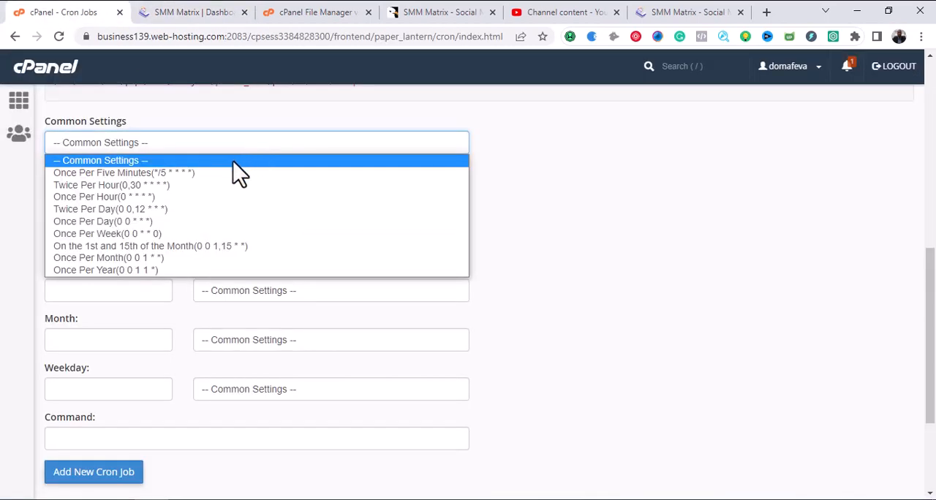
left_click(106, 176)
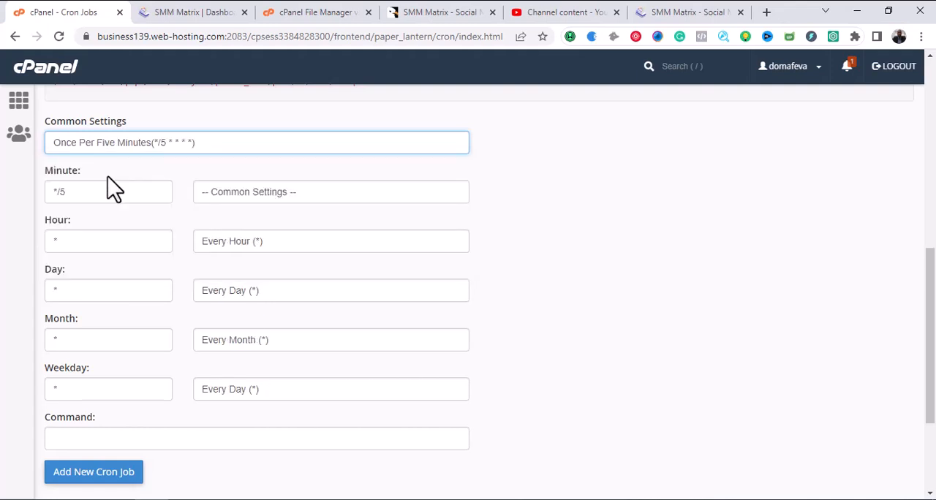
scroll(209, 201, "down", 3)
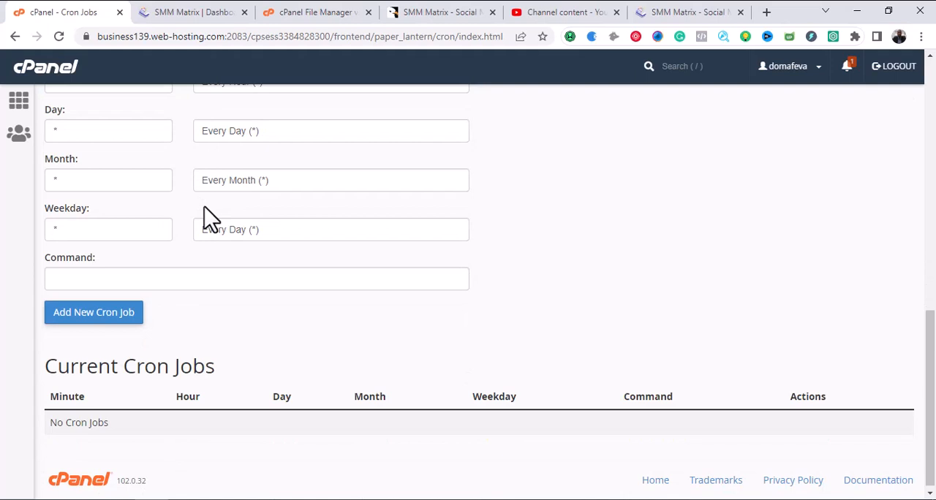
left_click(170, 282)
key("ctrl+v")
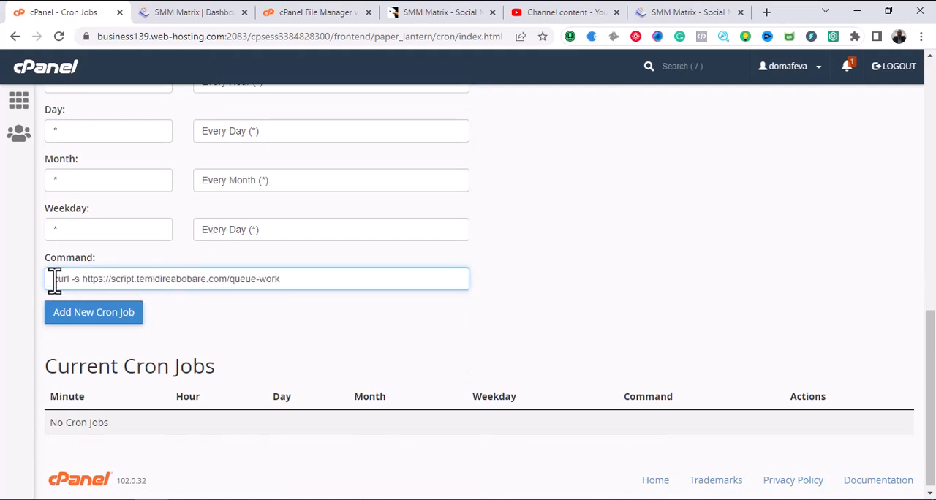
left_click(87, 316)
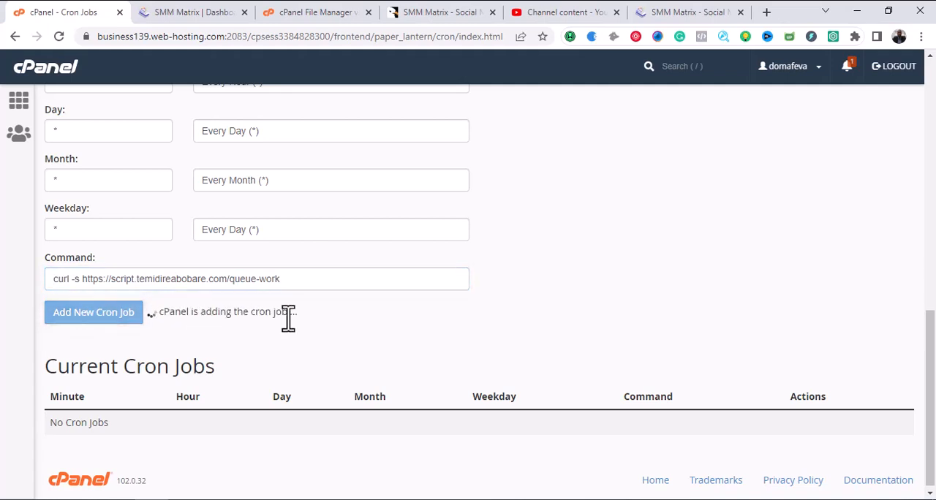
Copy the schedule-run command for order status update from the SMM Matrix dashboard and return to the Cron Jobs form.
scroll(311, 341, "up", 6)
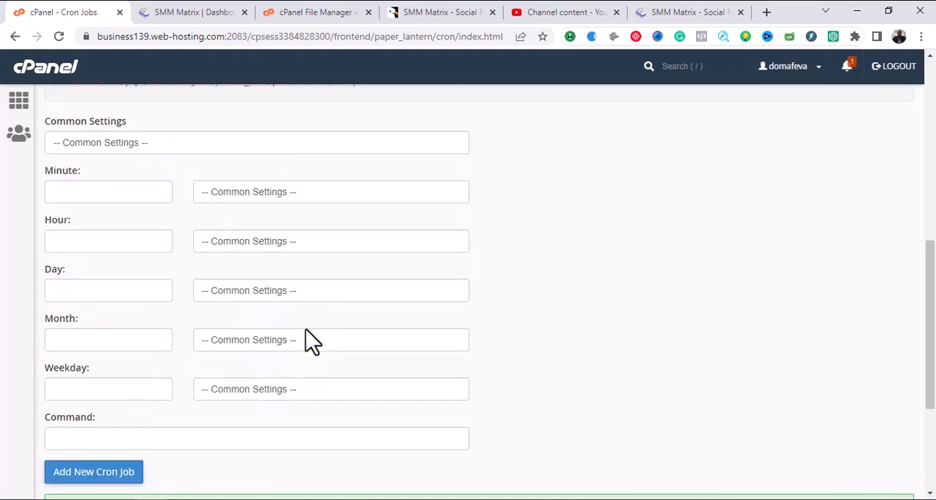
left_click(211, 14)
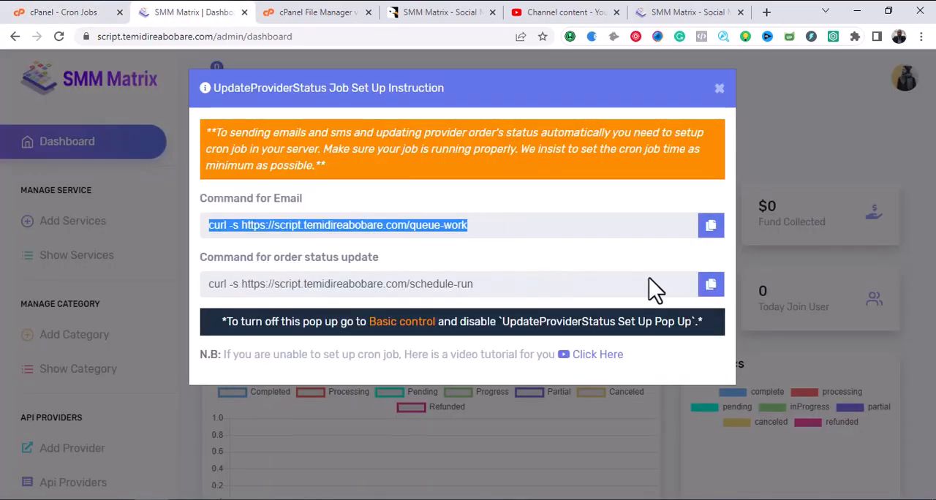
left_click(711, 287)
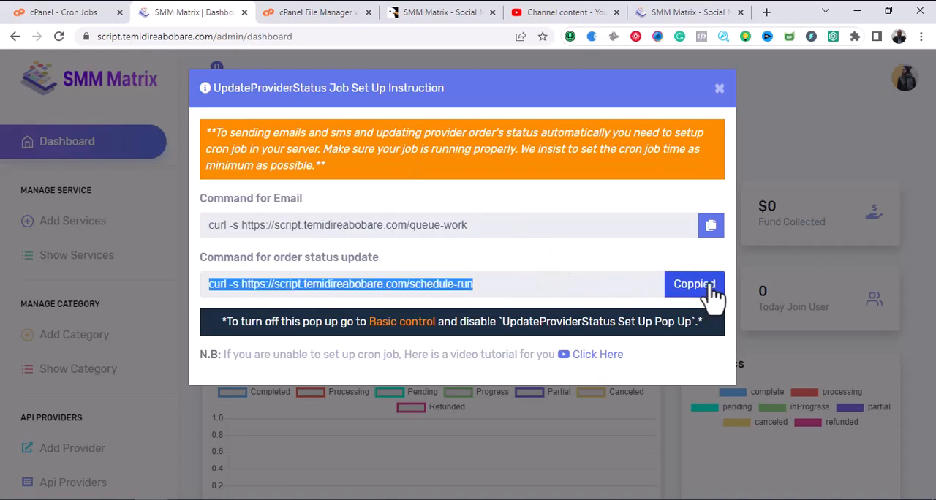
left_click(77, 13)
Add a cron job that runs the copied schedule-run curl command twice per hour (0,30 * * * *).
scroll(307, 300, "down", 2)
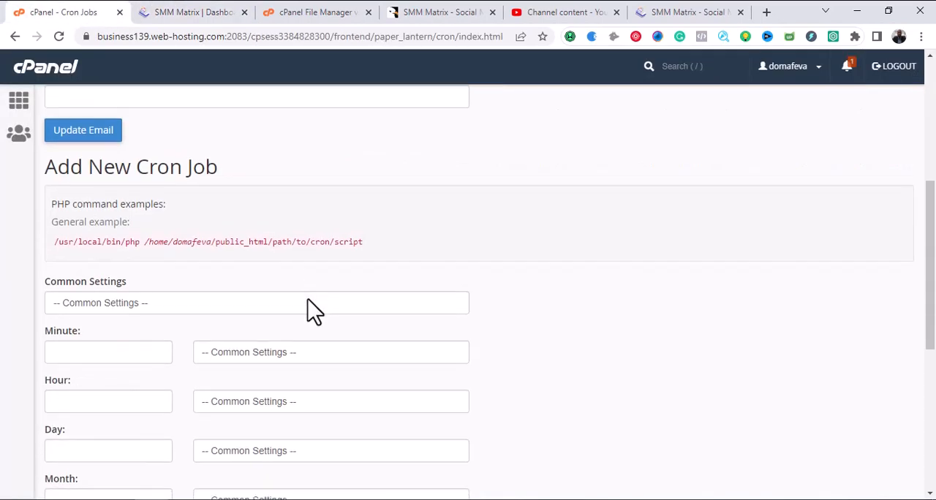
left_click(234, 306)
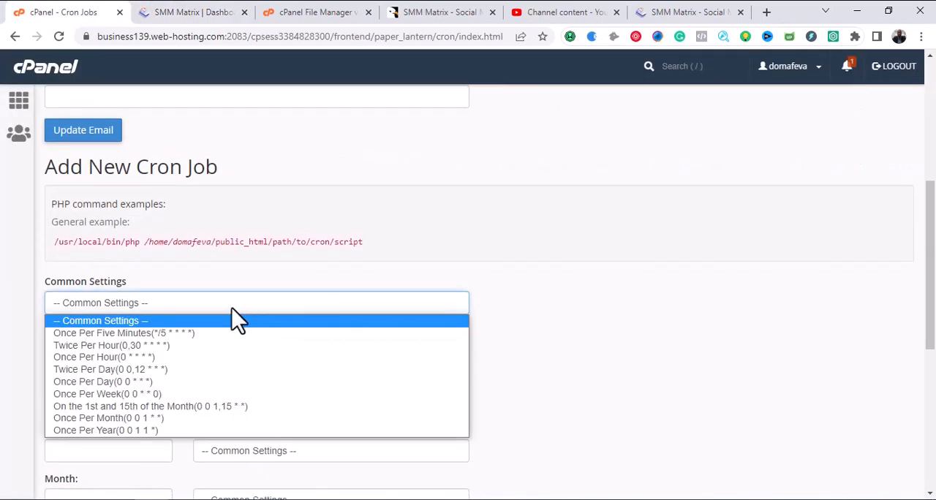
left_click(209, 348)
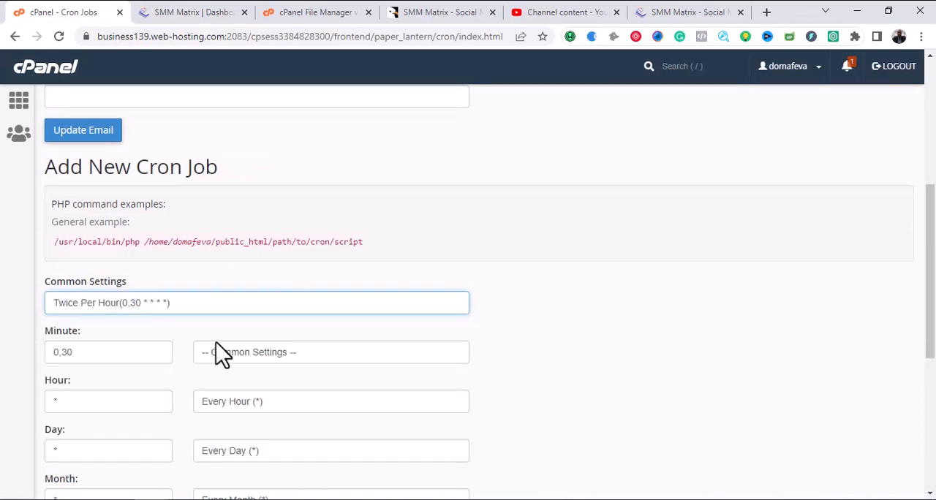
scroll(215, 351, "down", 4)
left_click(138, 279)
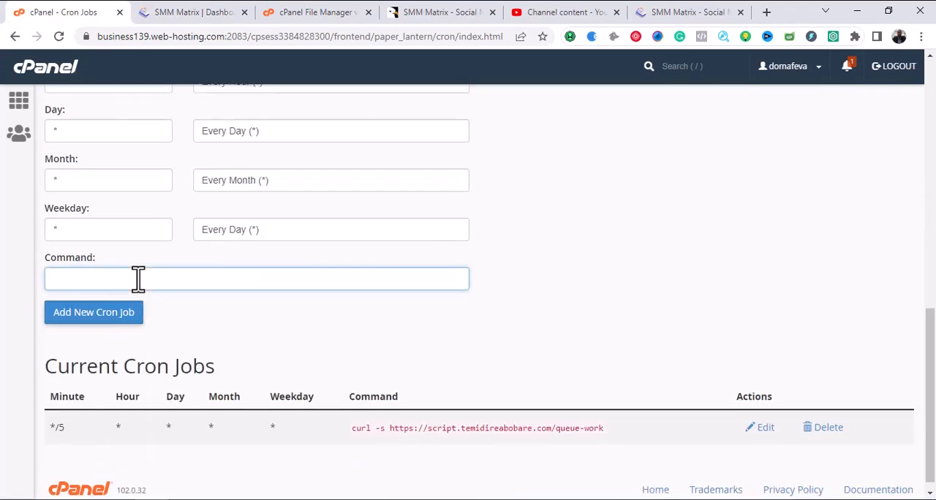
key("ctrl+v")
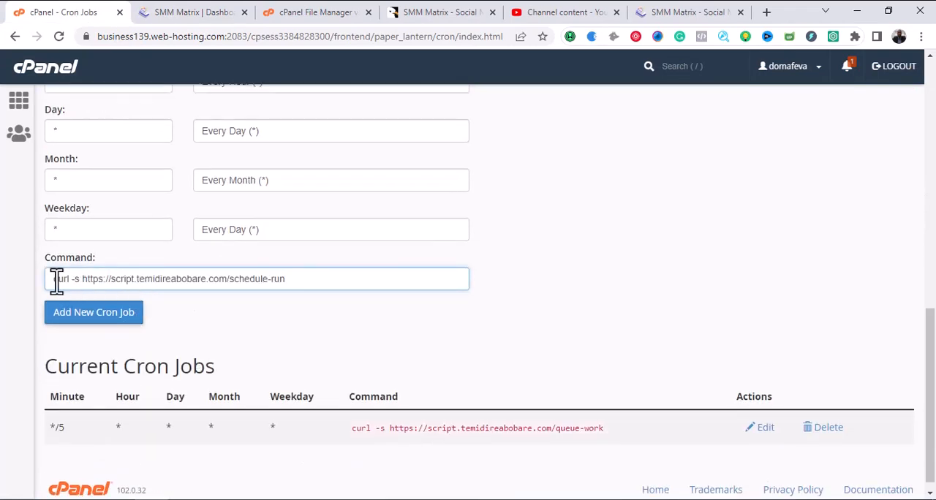
left_click(103, 332)
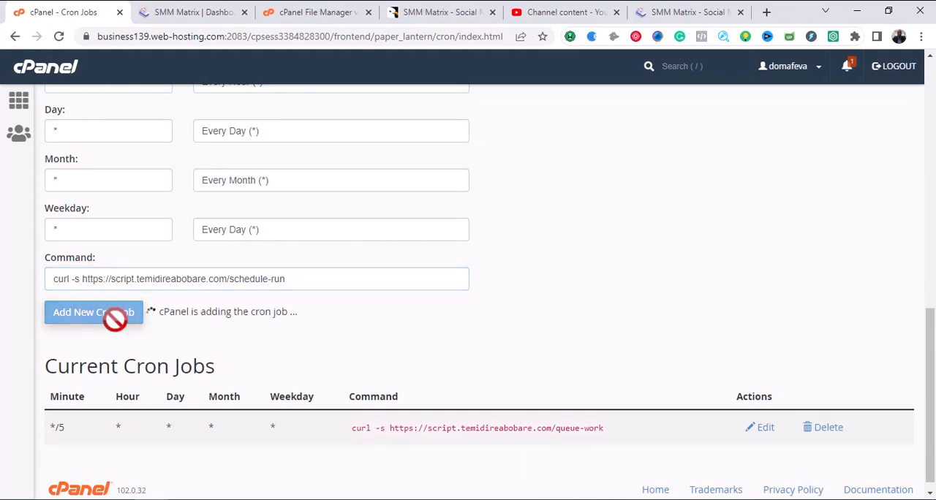
Return to the SMM Matrix dashboard and open the Basic control page from the job setup instructions in a new tab.
left_click(212, 10)
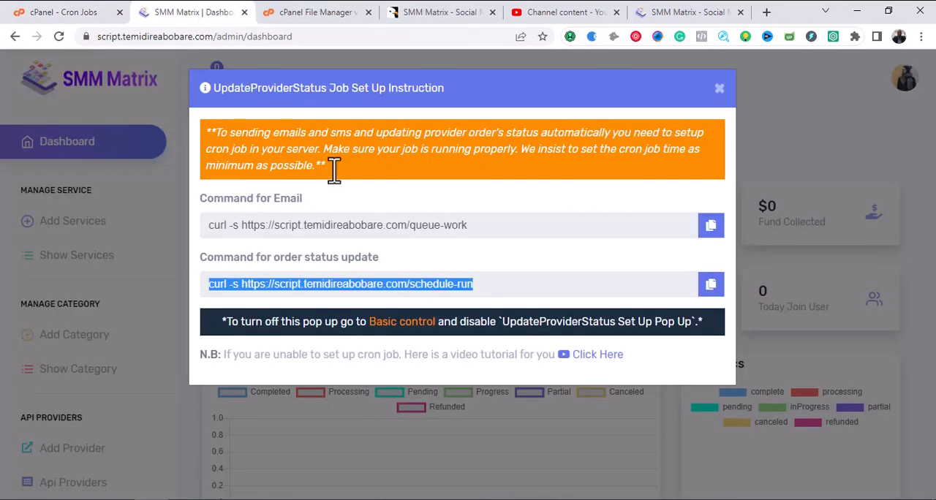
left_click(543, 284)
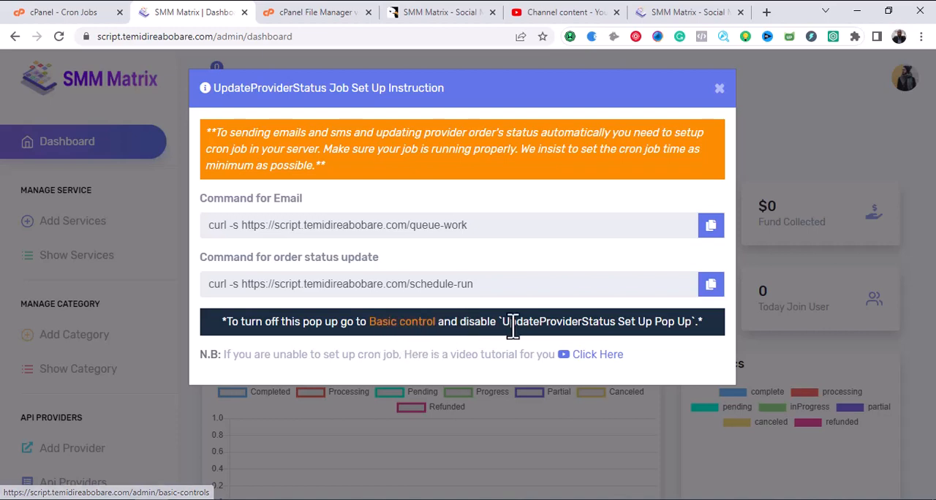
right_click(405, 324)
left_click(428, 329)
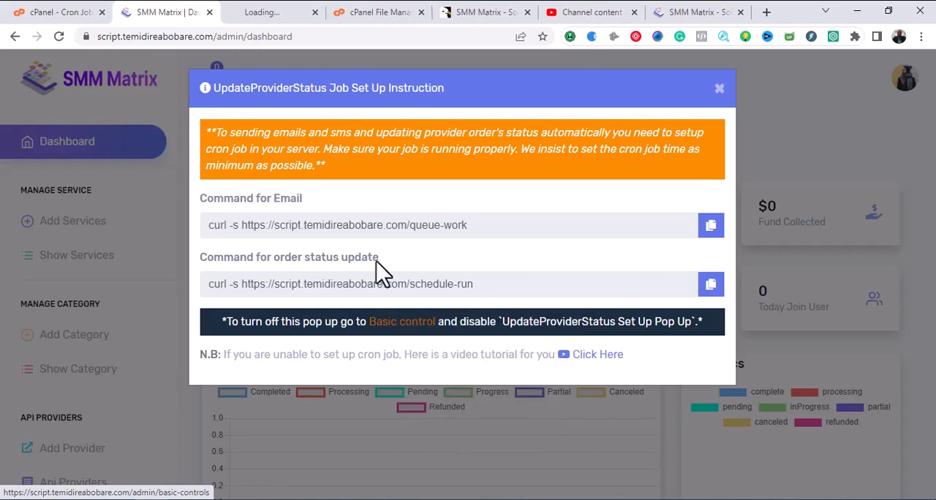
left_click(245, 13)
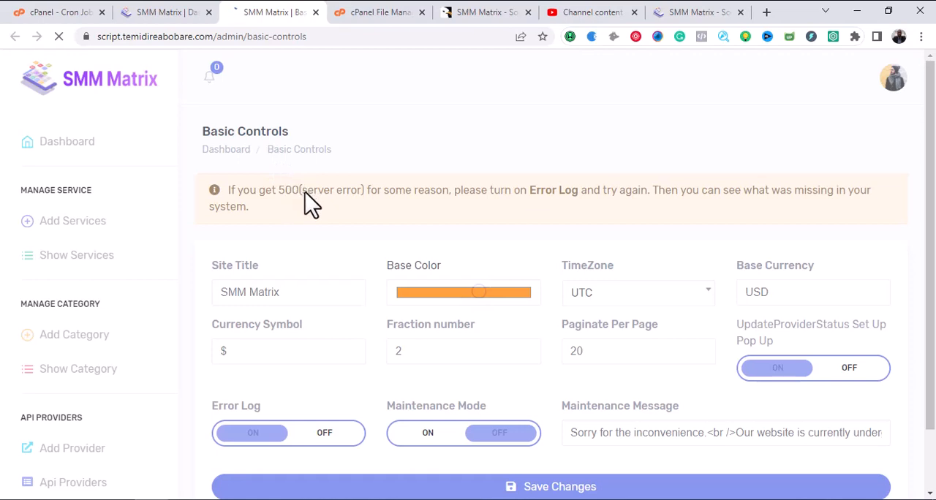
Turn off the UpdateProviderStatus Set Up Pop Up in Basic Controls and save the changes.
scroll(401, 245, "down", 2)
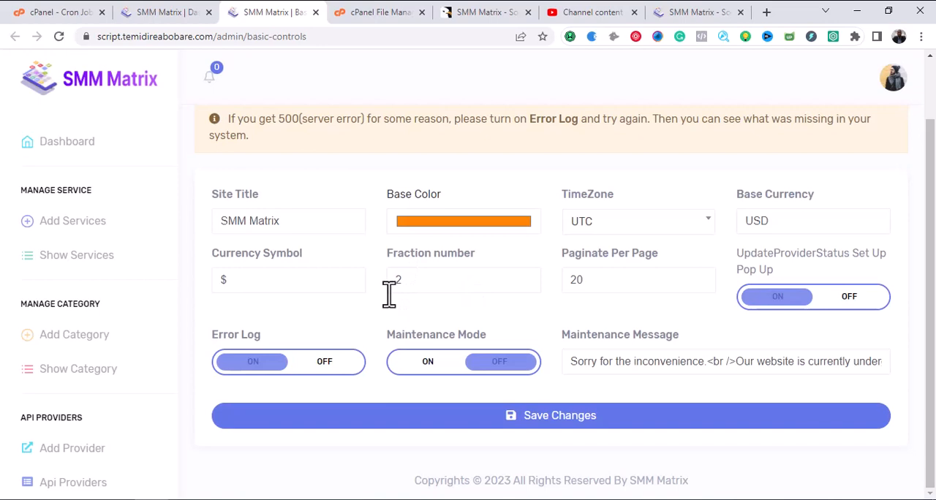
scroll(376, 306, "up", 2)
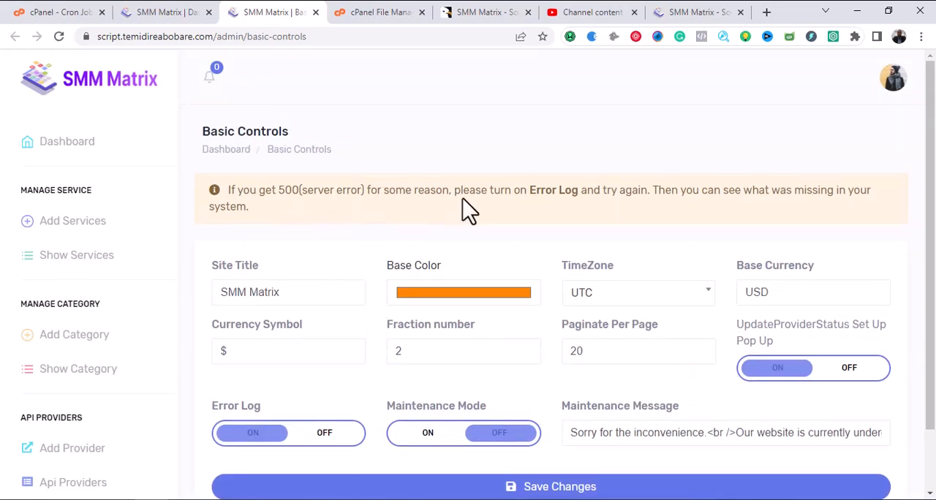
scroll(470, 234, "down", 2)
left_click(468, 272)
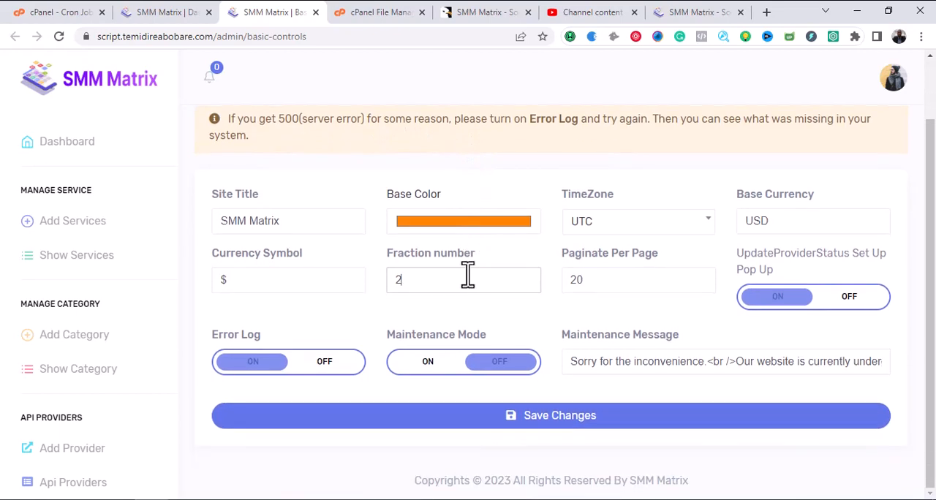
left_click(768, 217)
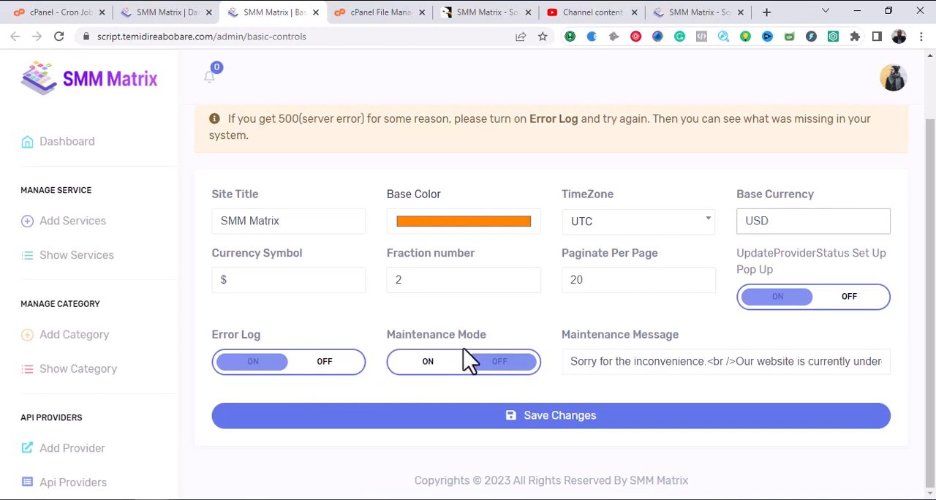
left_click(641, 364)
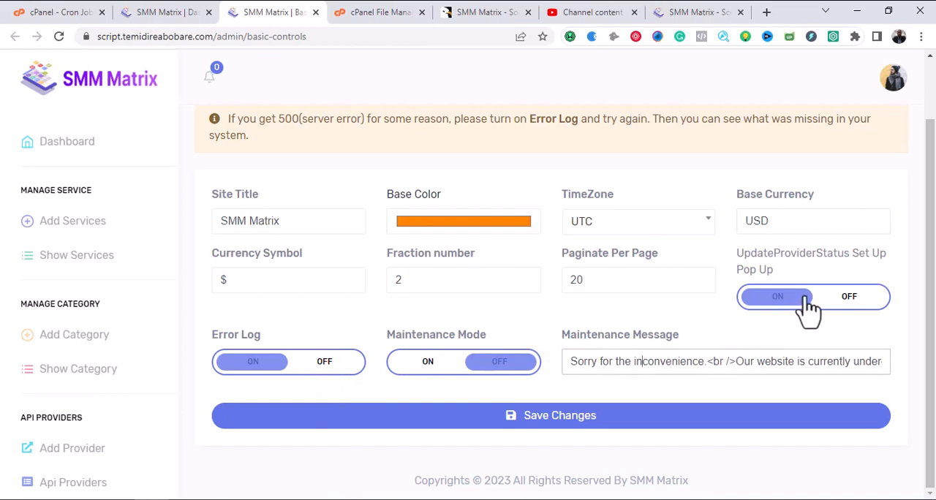
scroll(639, 404, "up", 1)
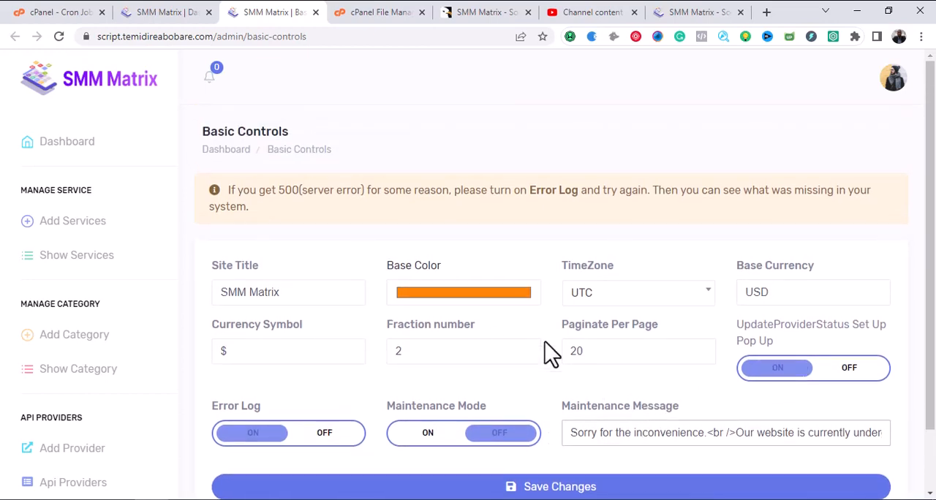
scroll(552, 352, "down", 1)
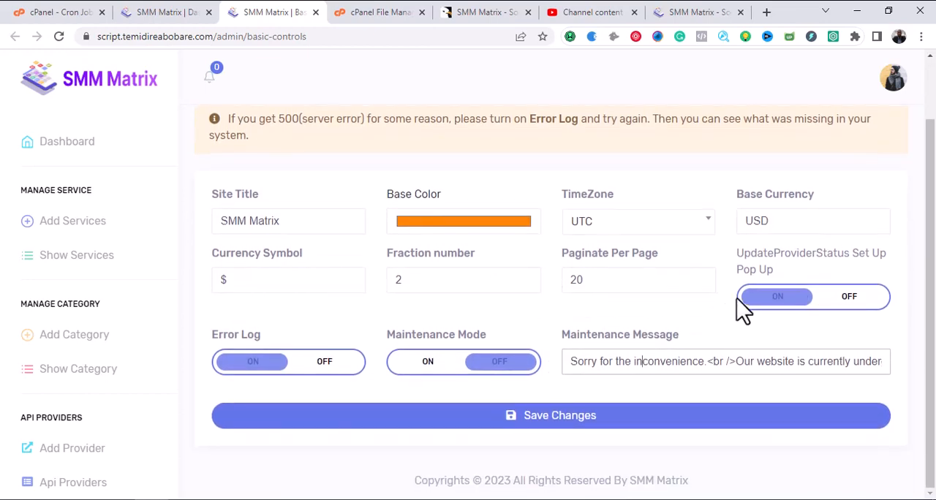
left_click(850, 298)
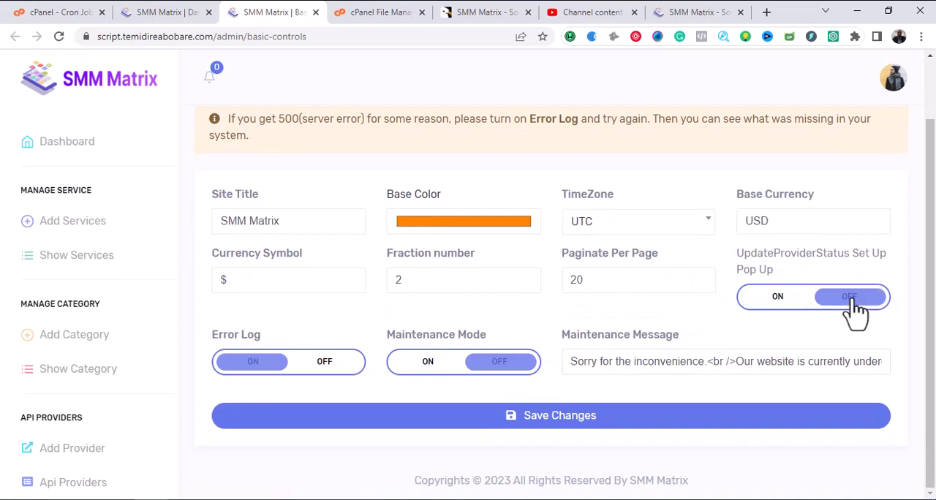
left_click(565, 418)
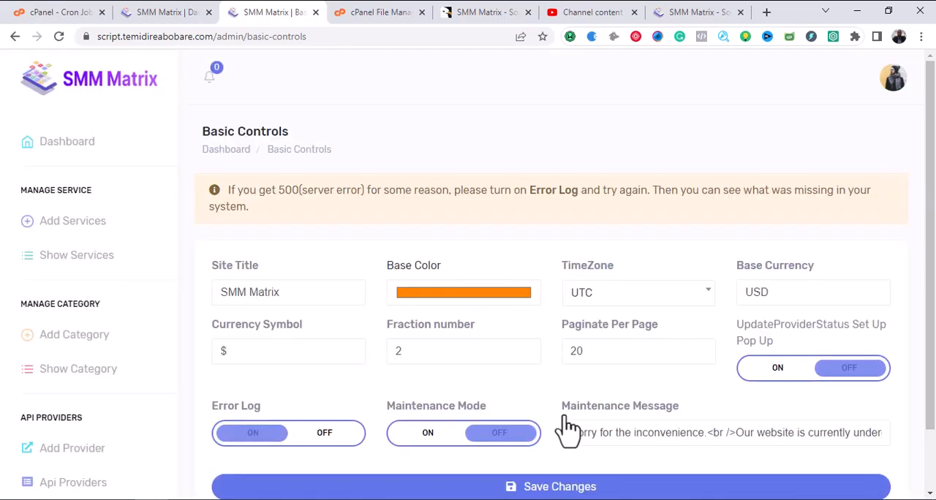
Dismiss the job setup instructions on the admin dashboard and reload the page.
left_click(145, 13)
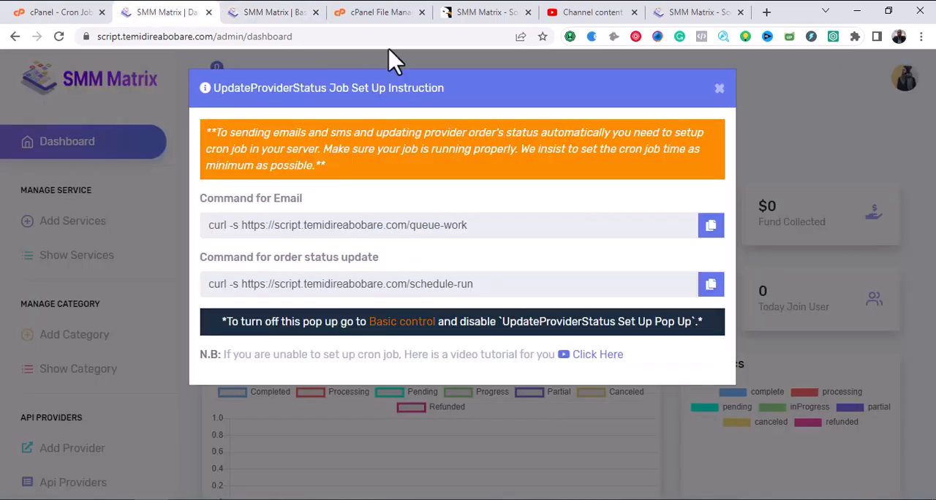
left_click(720, 90)
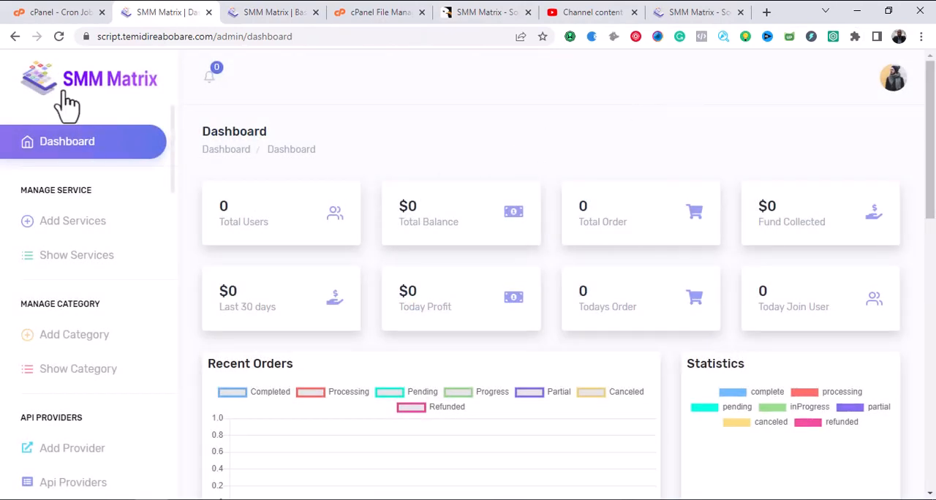
left_click(59, 37)
Look through the dashboard's order, ticket and user sections and the available management options.
scroll(400, 152, "down", 4)
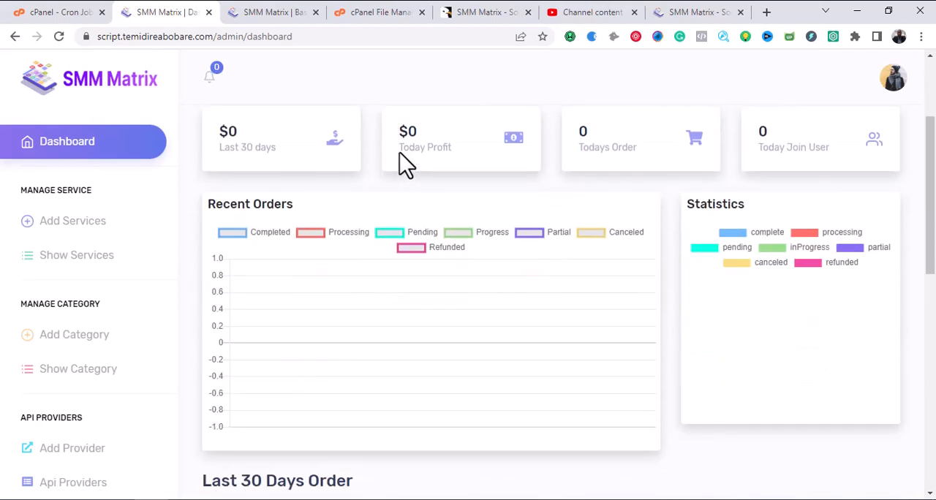
scroll(403, 185, "down", 4)
scroll(403, 191, "down", 2)
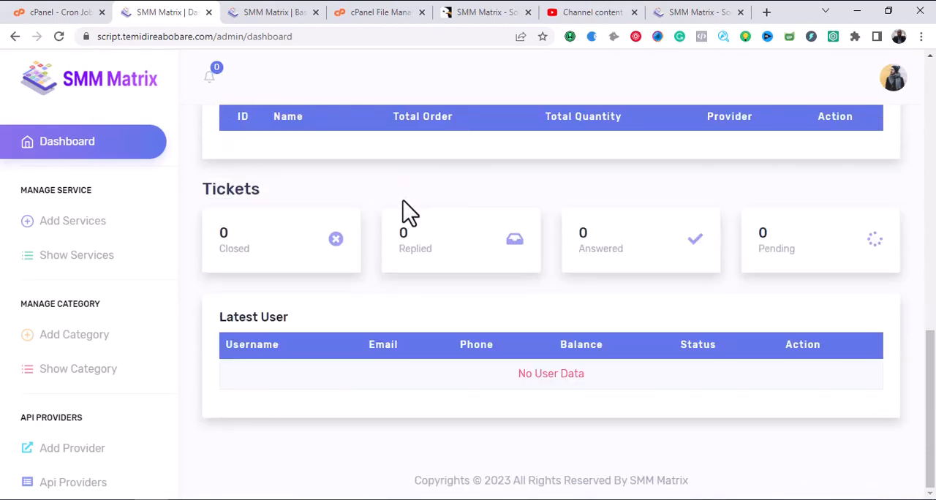
scroll(411, 281, "up", 10)
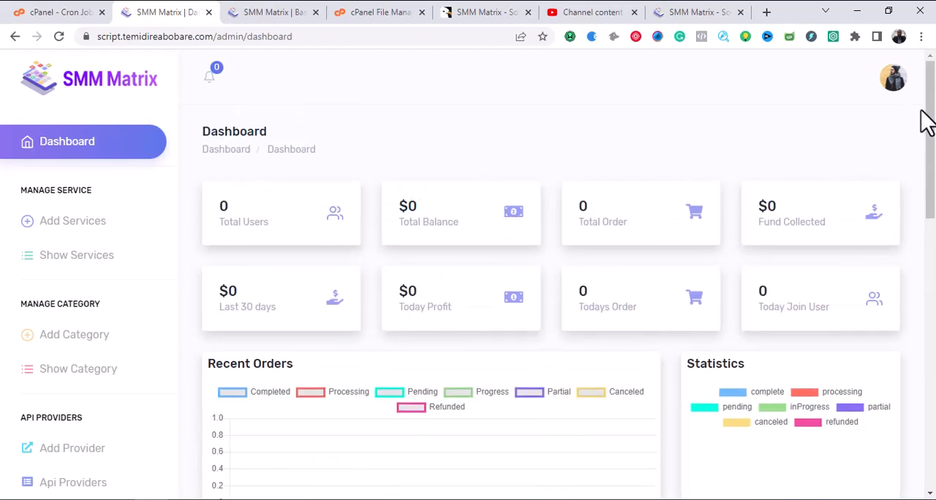
scroll(329, 201, "down", 2)
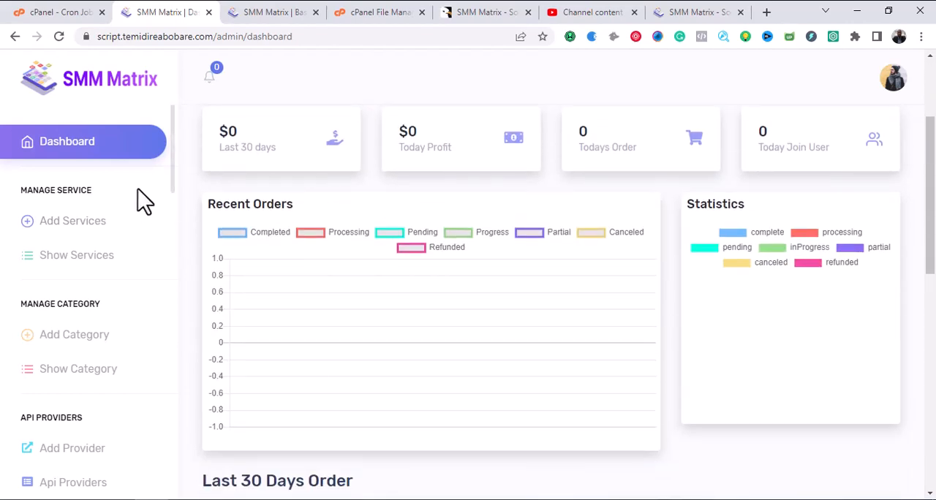
scroll(175, 174, "down", 1)
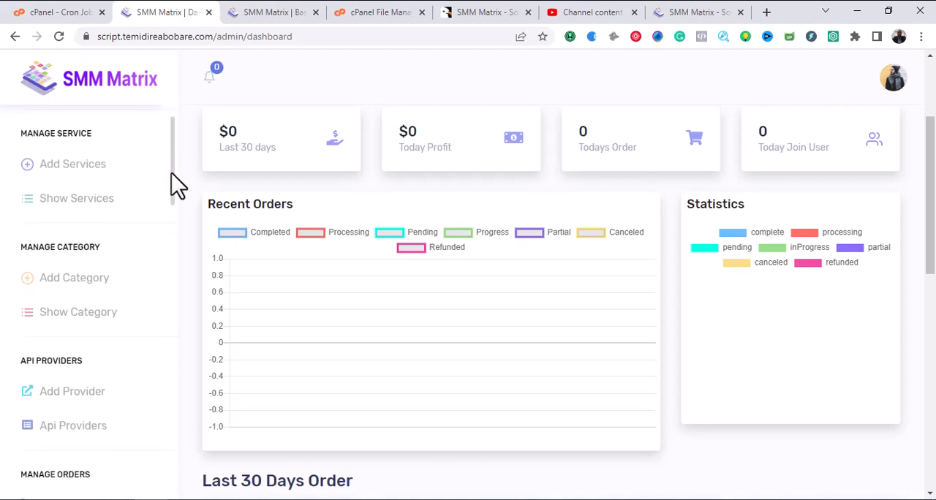
scroll(177, 167, "up", 1)
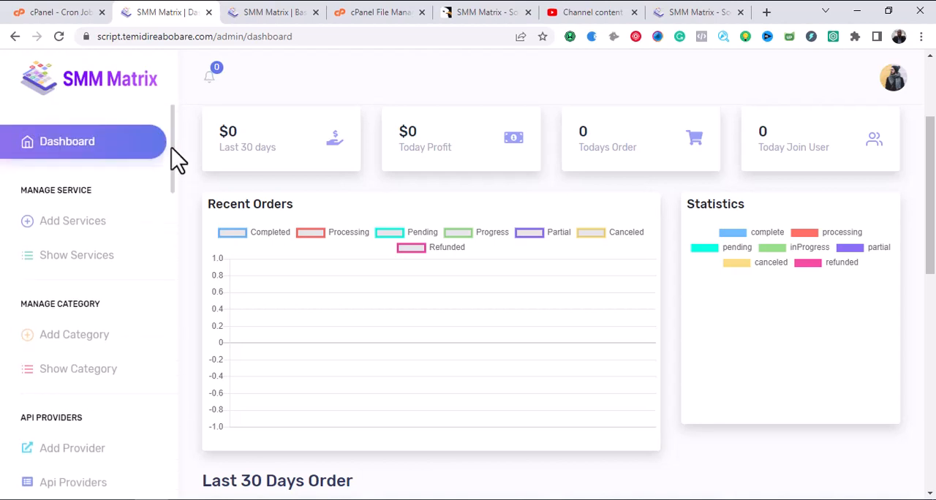
Open the Add Service form and check which categories can be assigned to a service.
left_click(98, 225)
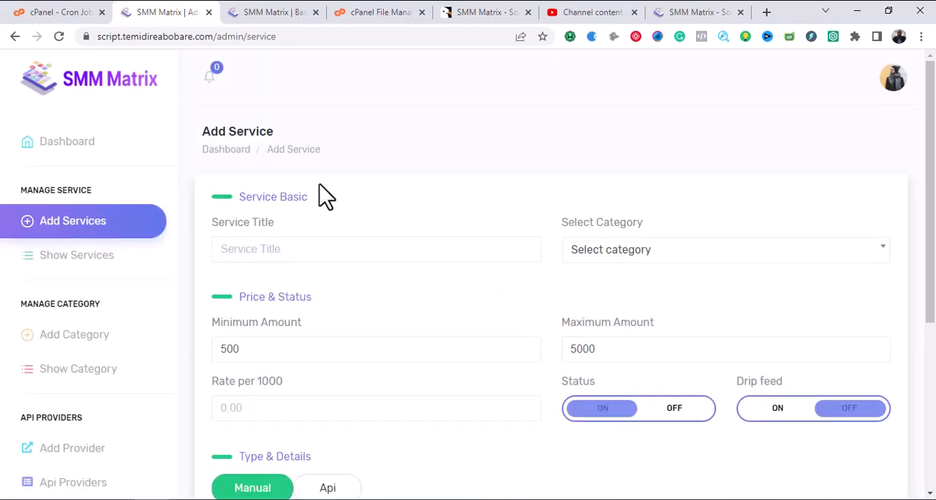
left_click(345, 252)
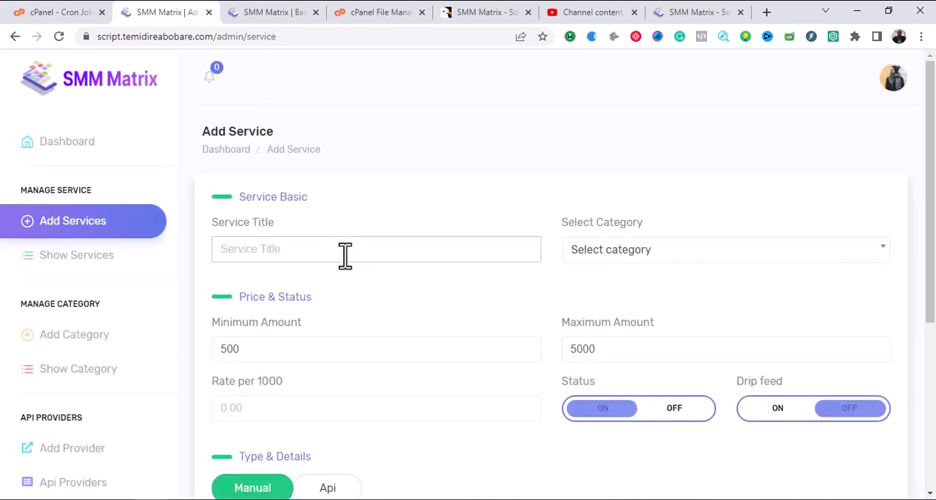
left_click(586, 253)
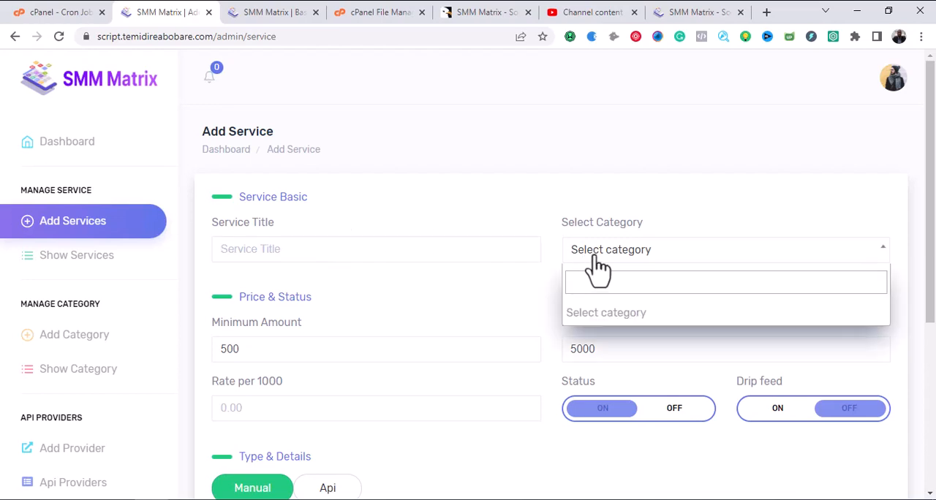
left_click(607, 252)
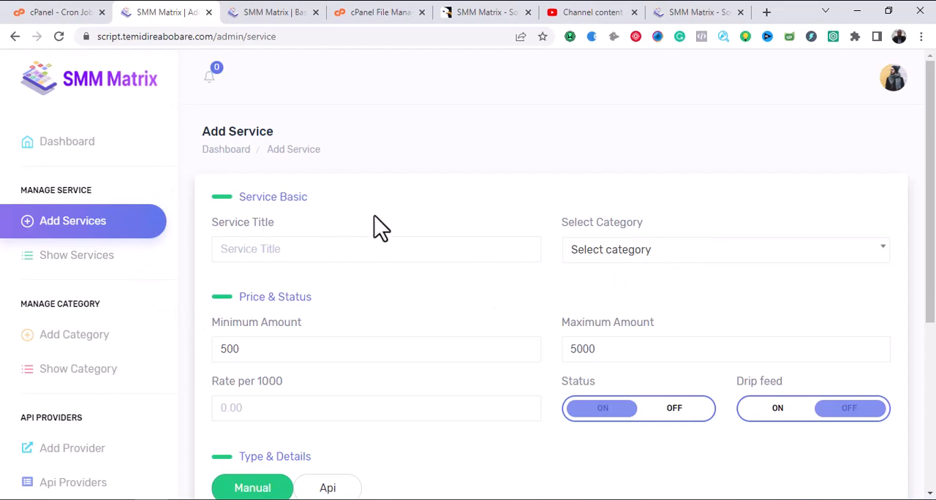
left_click(591, 264)
left_click(594, 256)
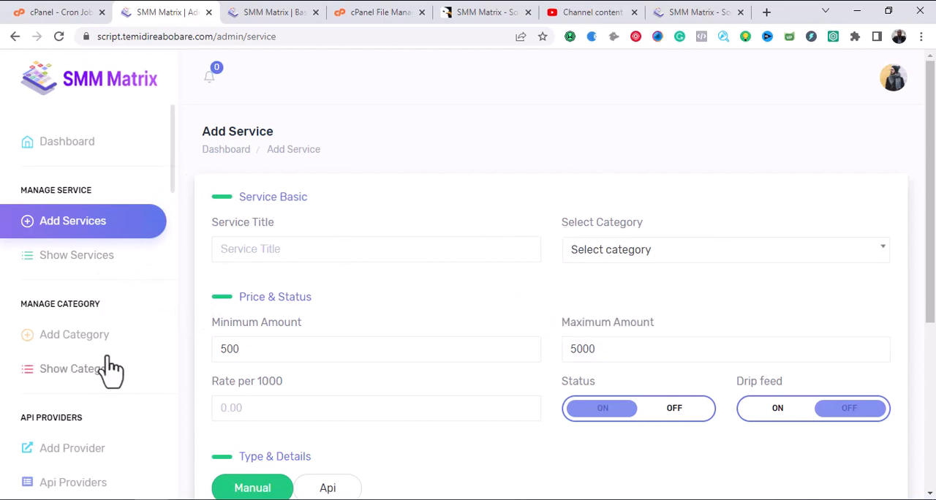
Add a new service category titled Social Media with its status left on.
left_click(91, 339)
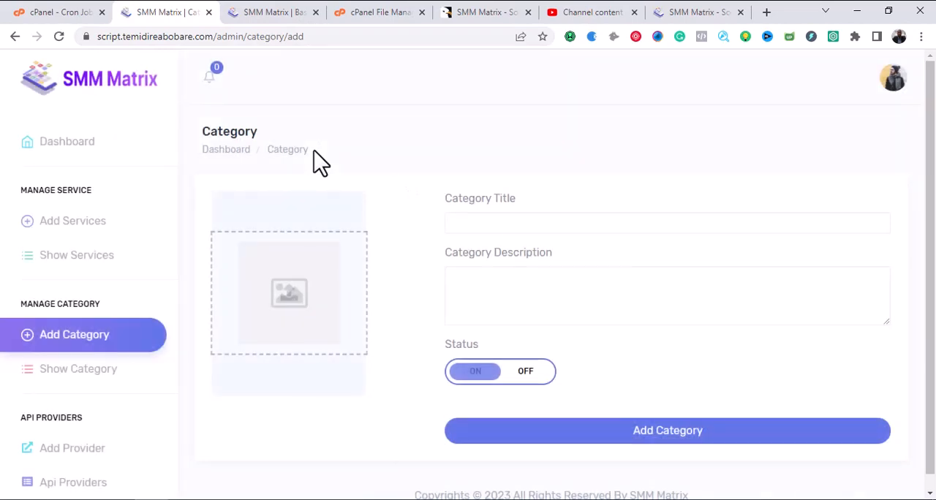
left_click(505, 228)
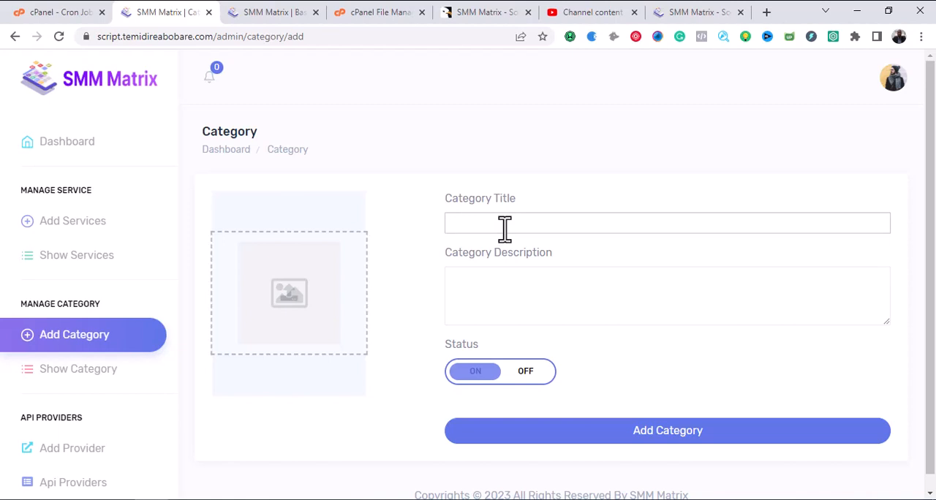
type("Social Media")
left_click(695, 433)
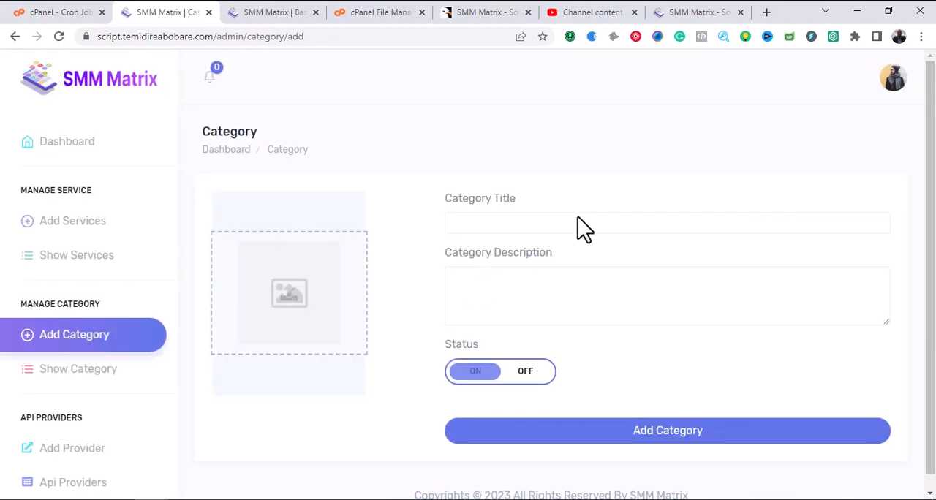
Rename the Social Media category to Facebook and update it.
left_click(77, 372)
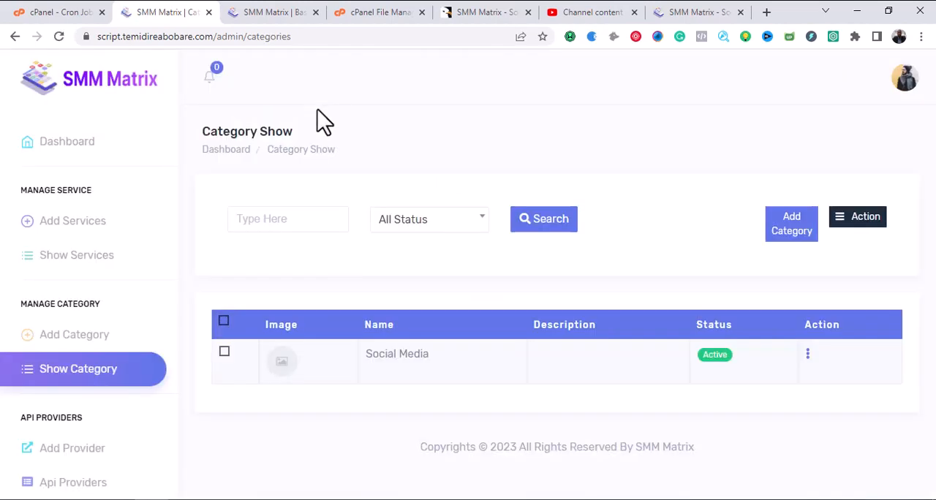
left_click(809, 355)
left_click(845, 296)
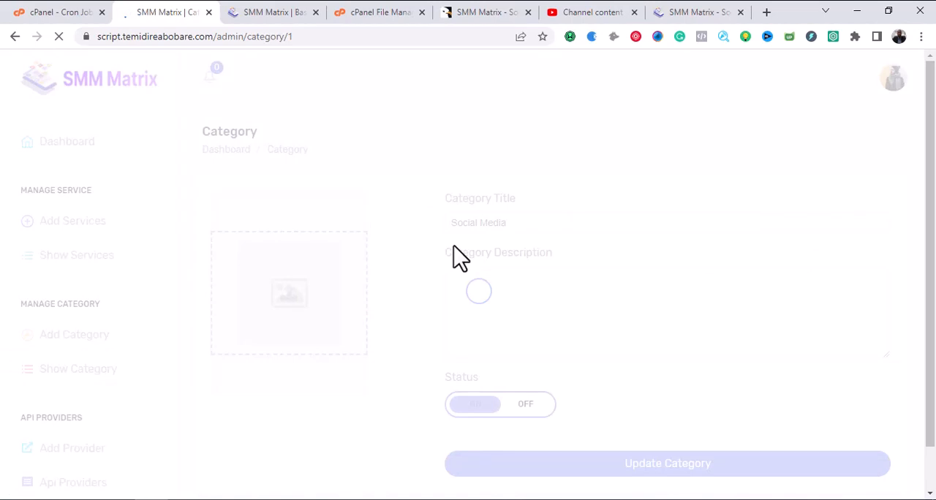
left_click(524, 217)
key("ctrl+a")
type("Fa")
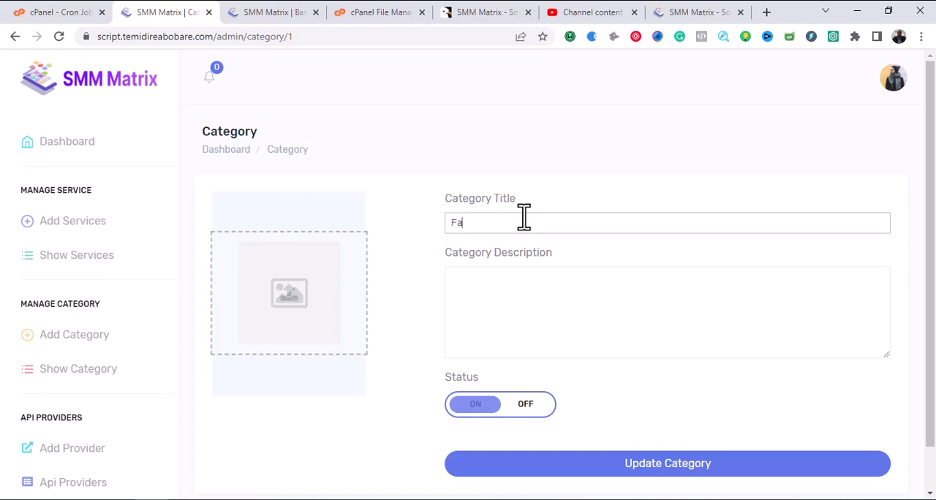
type("cebook")
left_click(667, 465)
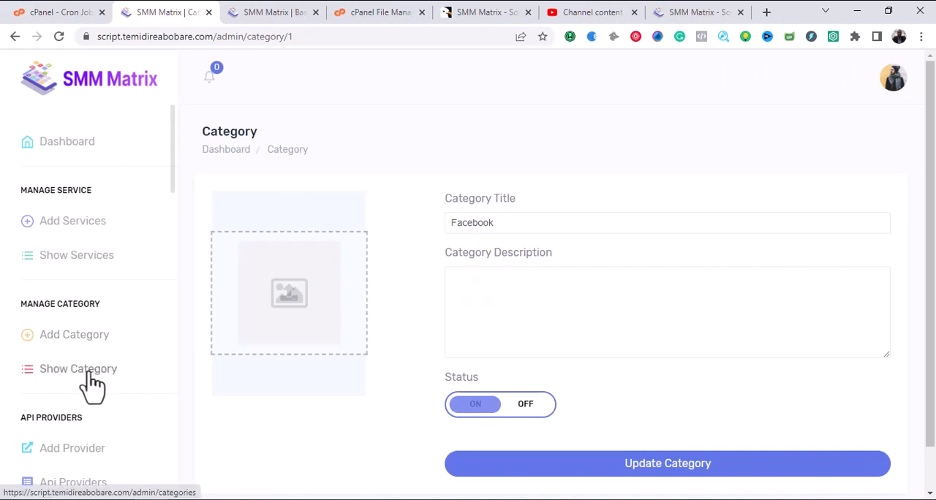
Start another new category and give it the title Twitter.
left_click(70, 338)
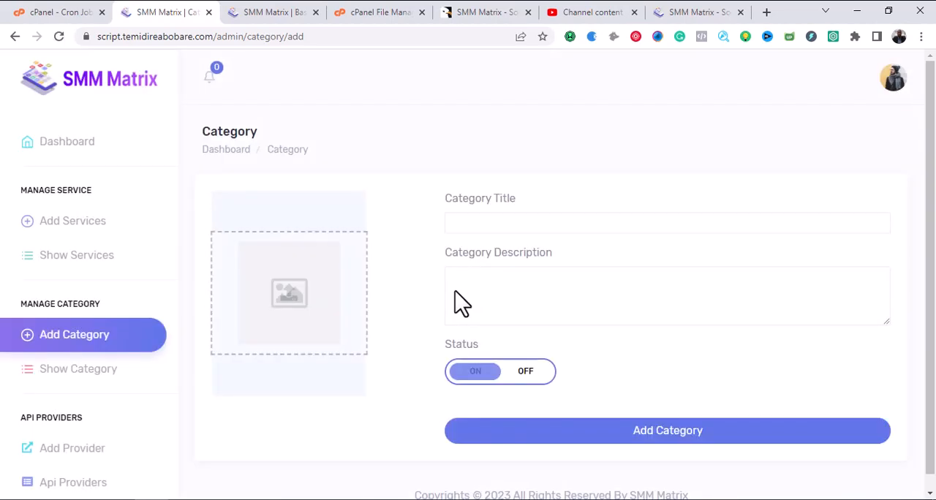
left_click(497, 222)
type("t")
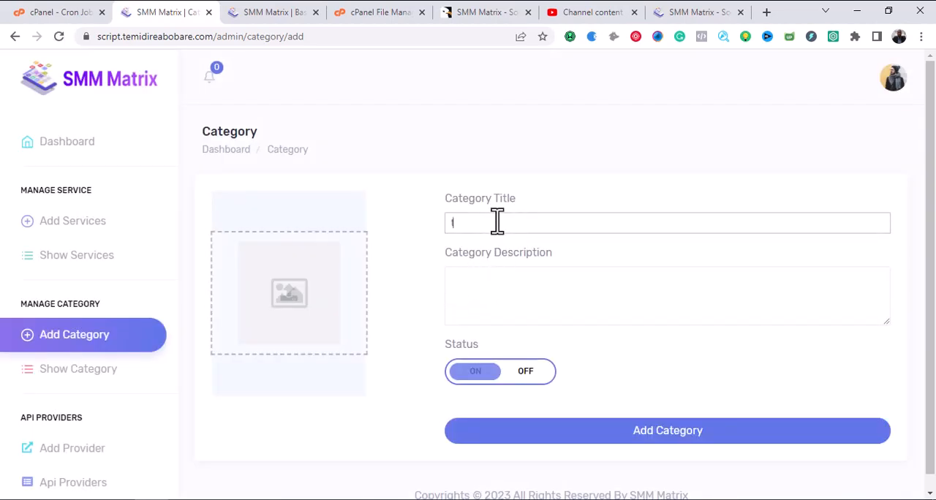
type("wi")
key("BackSpace")
key("BackSpace")
key("BackSpace")
type("Twitter")
Give the Twitter category a description beginning "Follow, Retweet" and add the category with its status left on.
left_click(527, 284)
type("Follow")
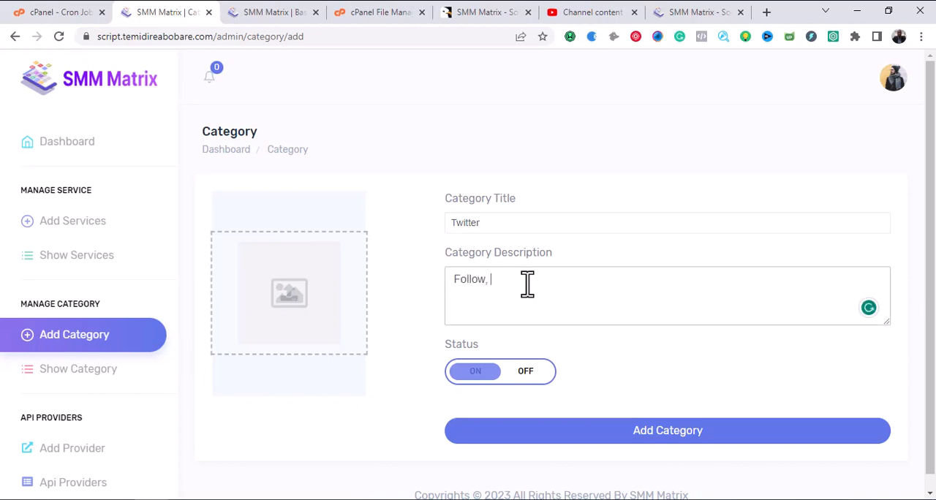
type(", Retweet, Men")
type("etc")
left_click(630, 438)
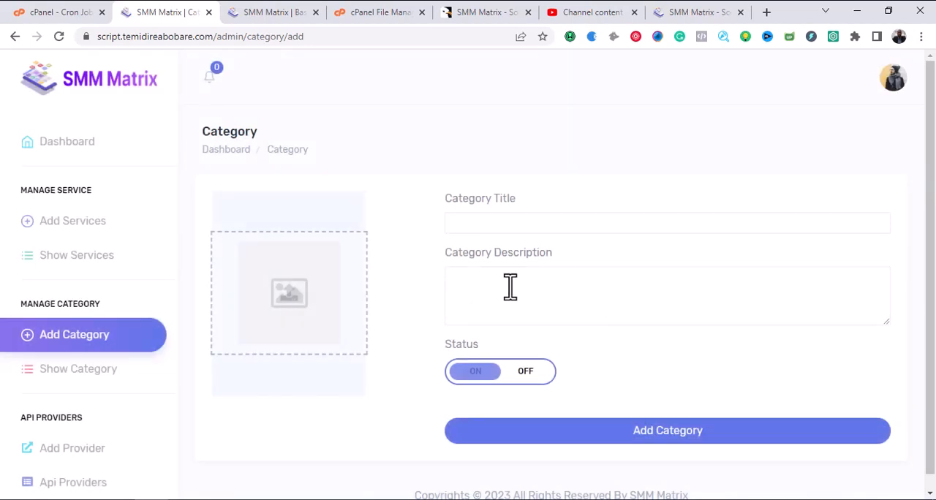
Start a new service and title it Facebook Likes.
left_click(83, 231)
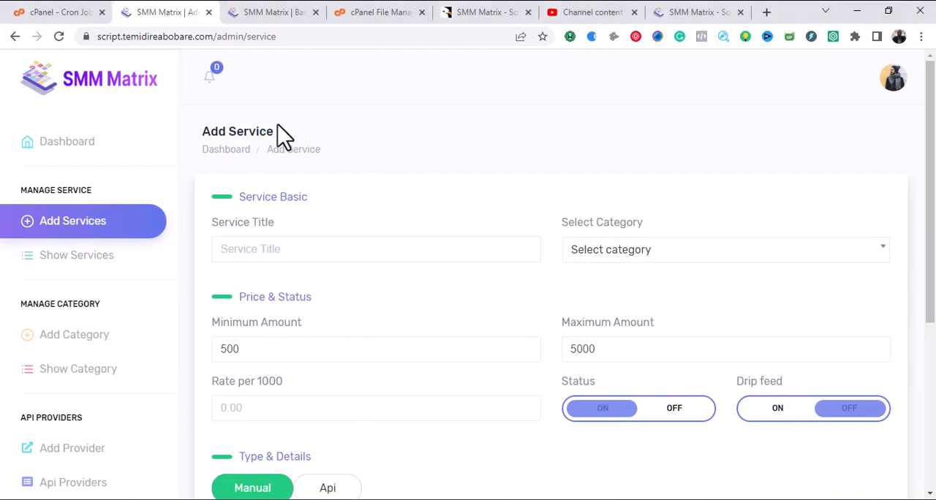
left_click(381, 249)
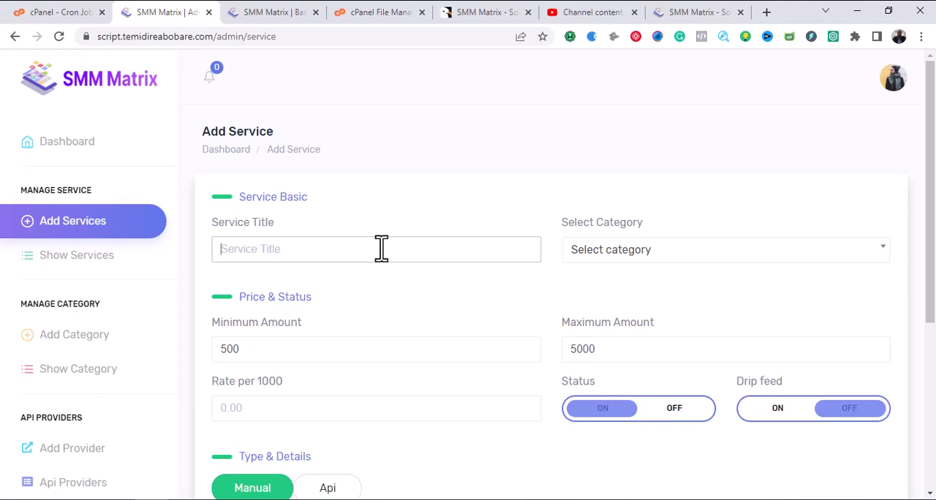
type("Facebook Likes")
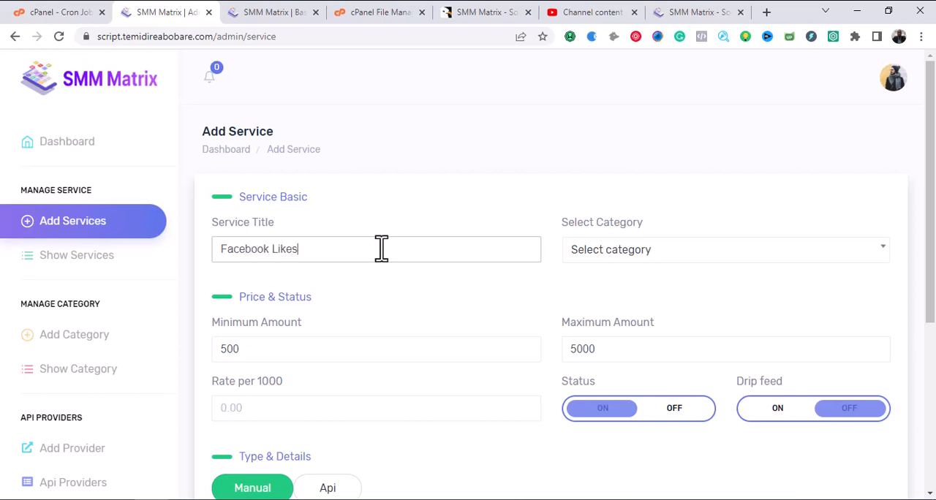
Set the service's minimum amount to 2.
scroll(381, 253, "down", 3)
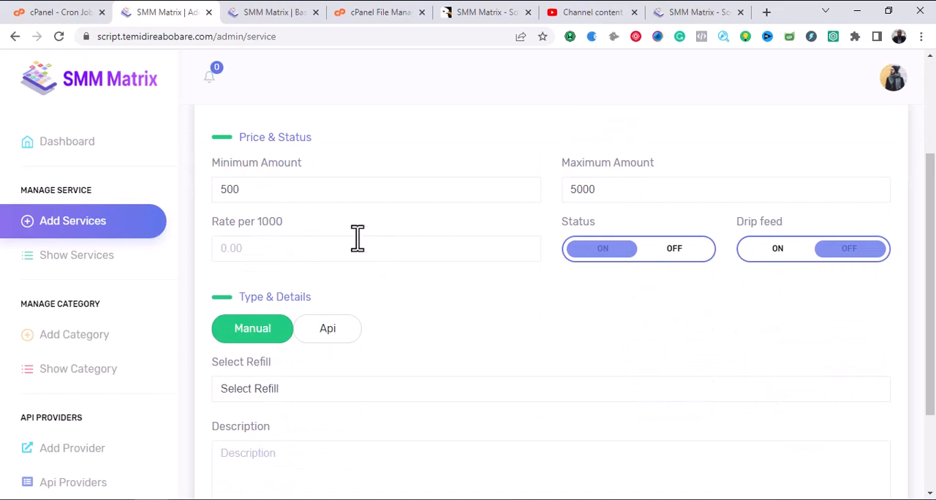
left_click(303, 192)
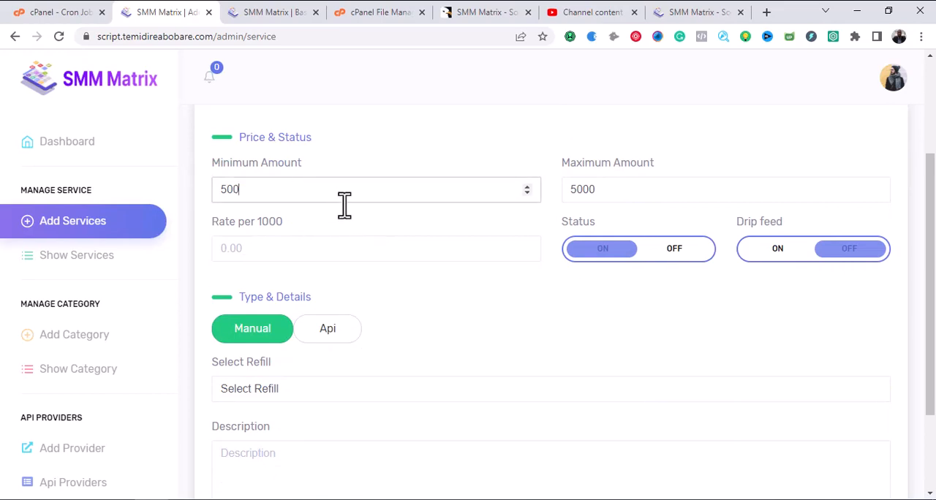
key("BackSpace")
key("BackSpace")
double_click(430, 189)
key("BackSpace")
type("2")
left_click(646, 191)
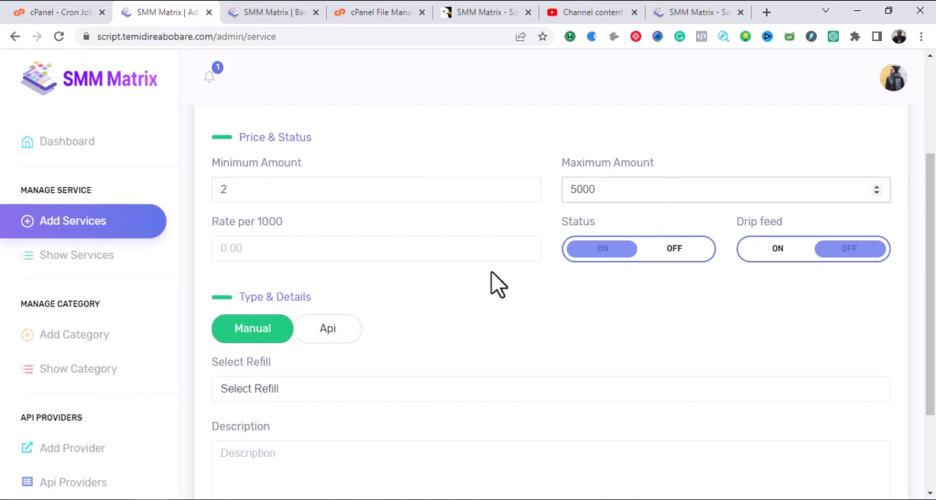
Assign the Facebook Likes service to the Facebook category.
scroll(468, 283, "up", 2)
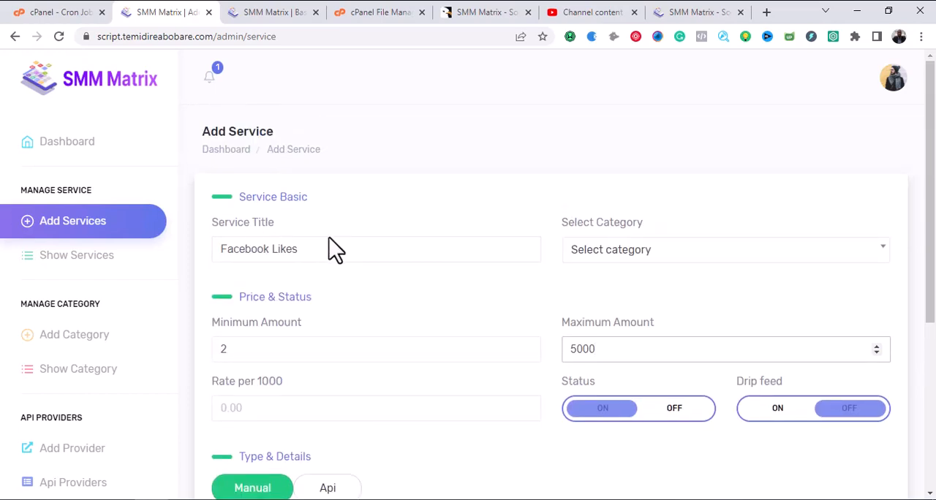
left_click(629, 259)
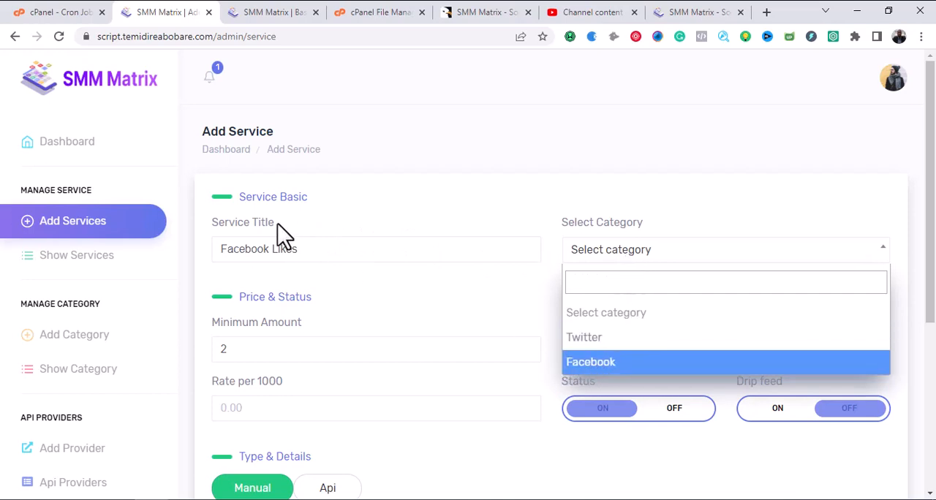
left_click(589, 366)
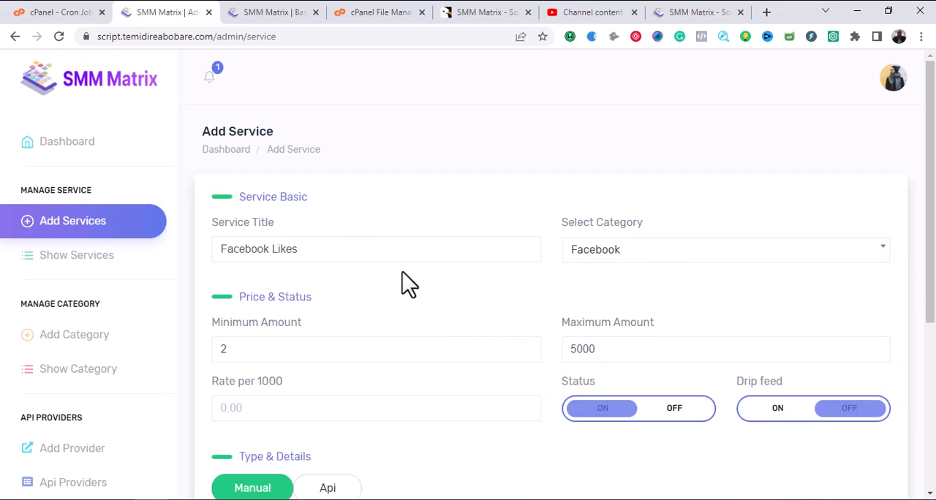
Set the service's maximum amount to 5 and its rate per 1000 to 50.
scroll(402, 277, "down", 2)
scroll(289, 219, "up", 2)
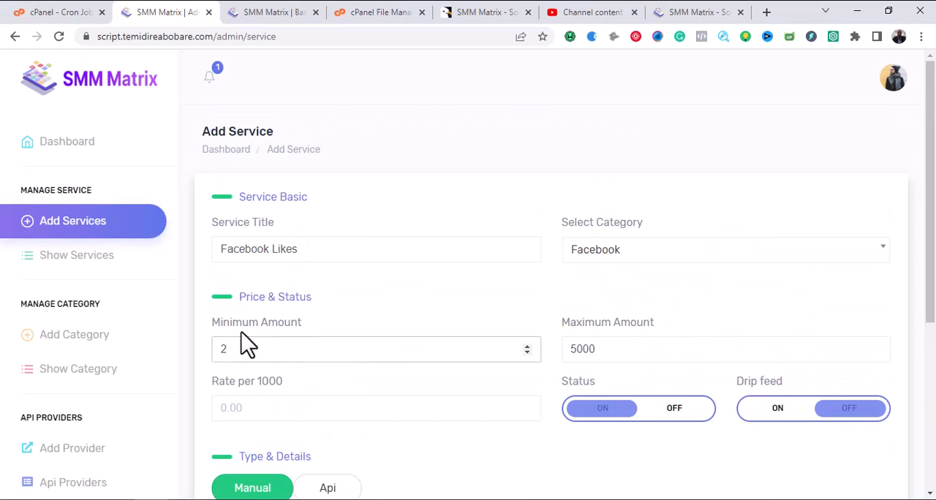
left_click(606, 350)
key("BackSpace")
key("BackSpace")
key("BackSpace")
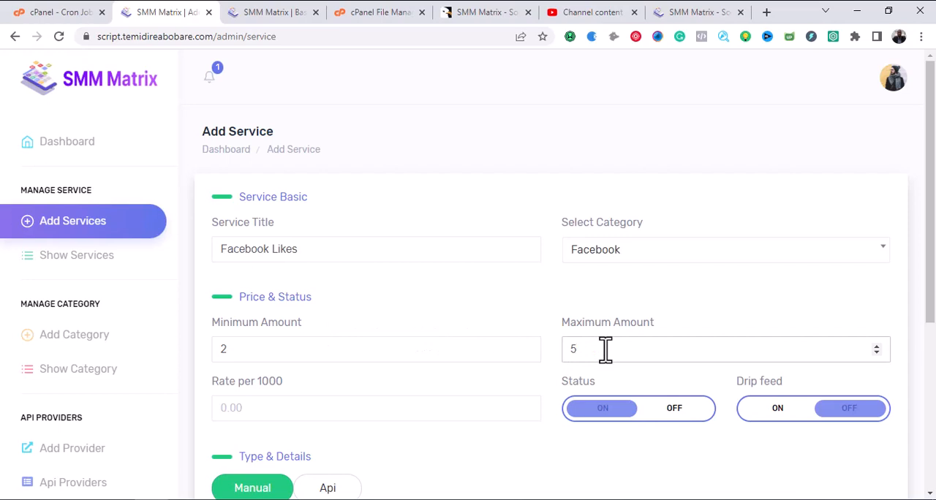
scroll(585, 343, "down", 2)
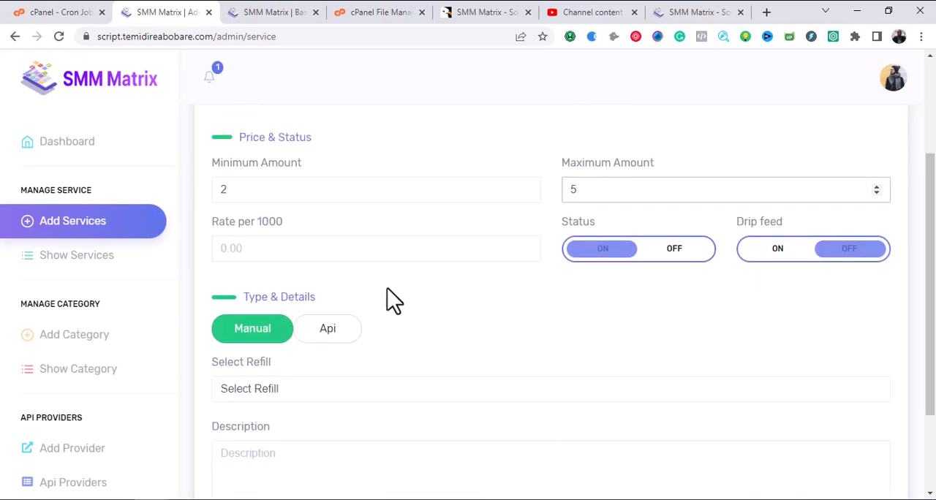
left_click(297, 247)
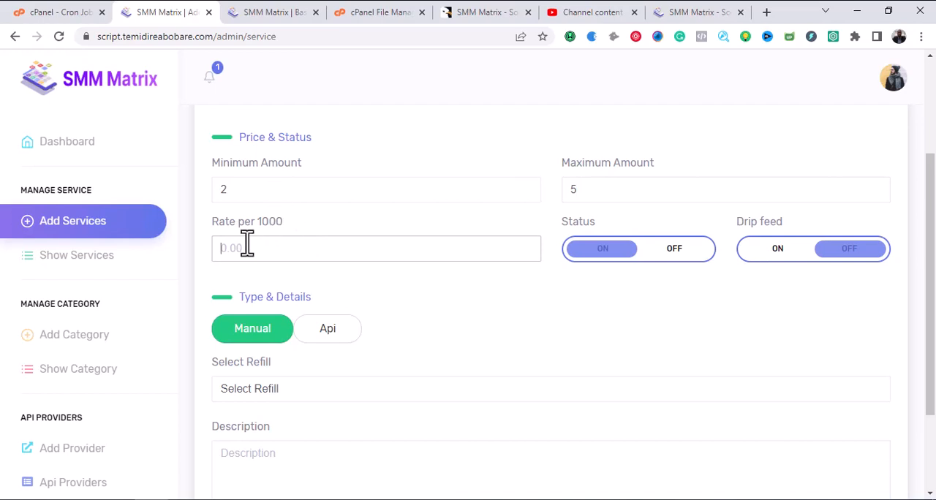
type("50")
Enter "Facebook likes on posts, sponsored ads" as the service description.
scroll(422, 295, "down", 2)
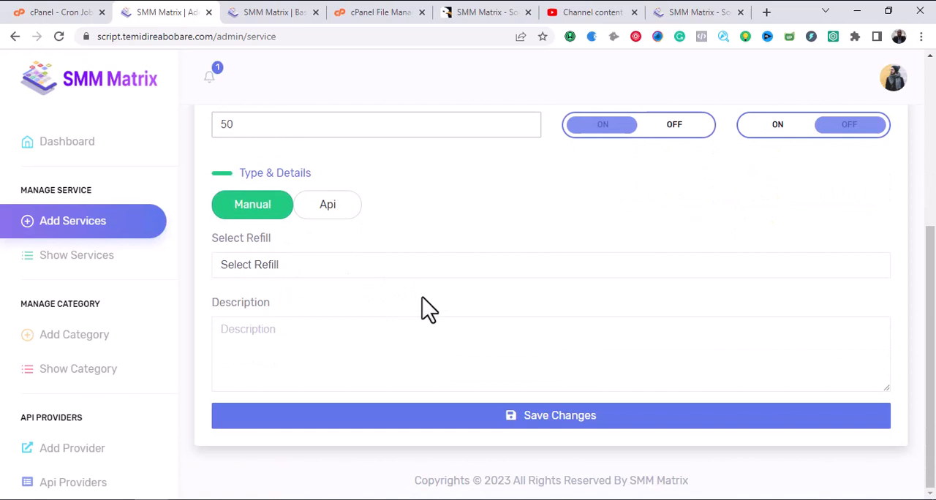
left_click(397, 265)
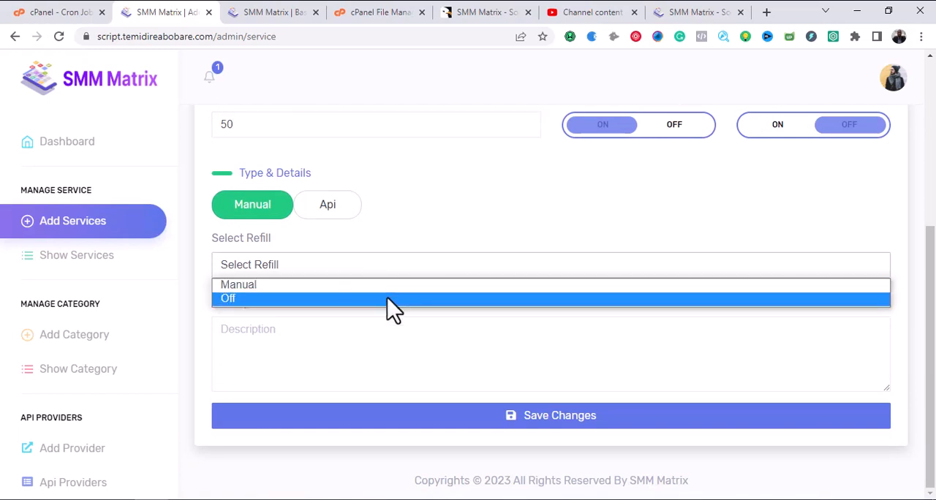
left_click(389, 234)
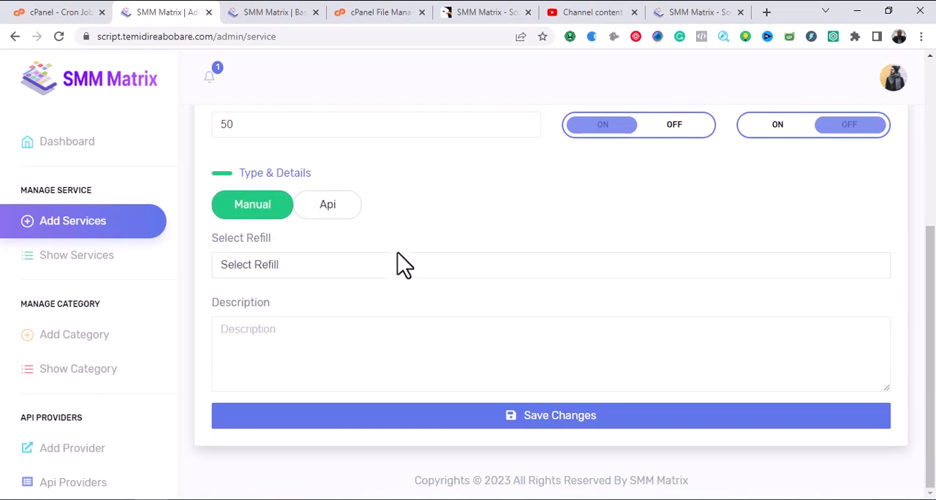
left_click(403, 353)
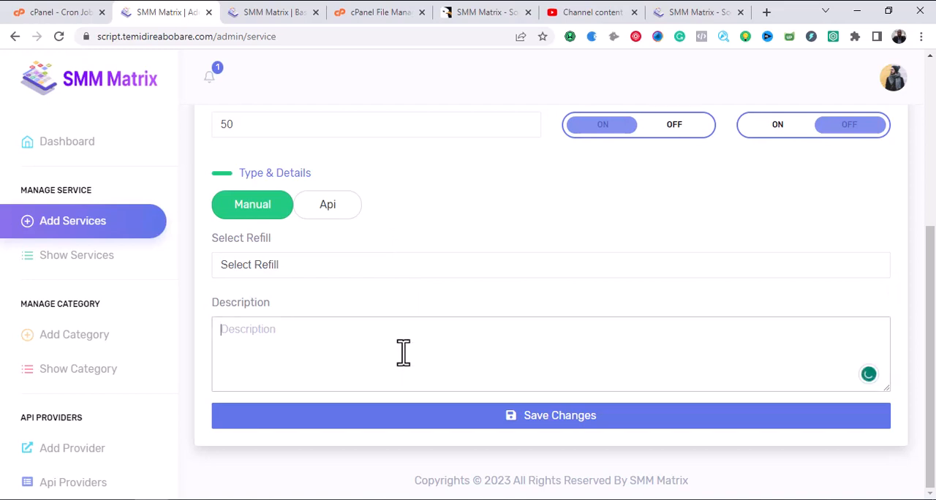
type("face")
key("ctrl+a")
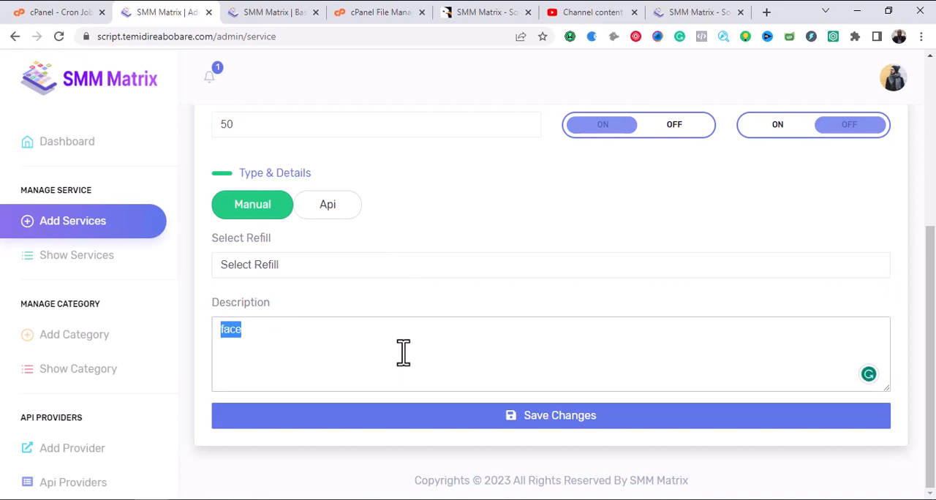
type("Facebook")
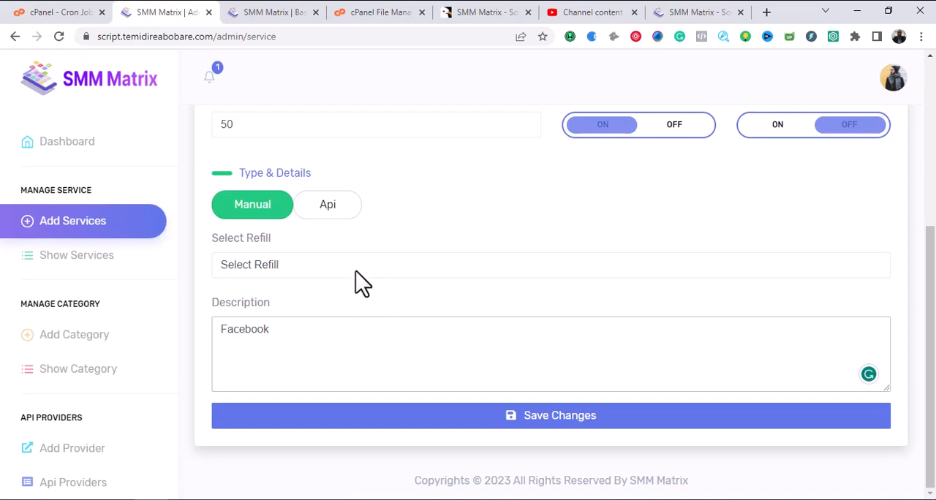
scroll(371, 277, "up", 2)
scroll(376, 283, "down", 2)
type("likes on posts, sponsored ads")
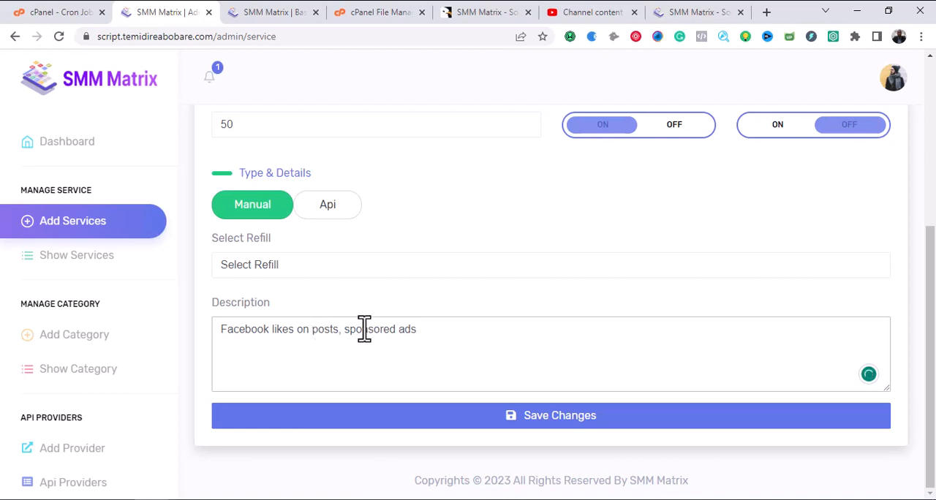
Compare the Manual and Api service types, return to Manual, and set the refill option to Manual.
scroll(363, 329, "up", 2)
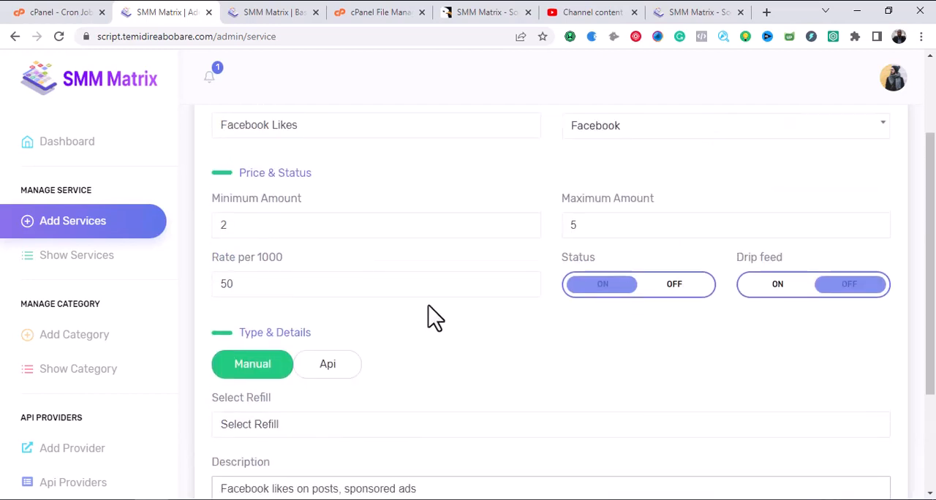
scroll(432, 318, "down", 2)
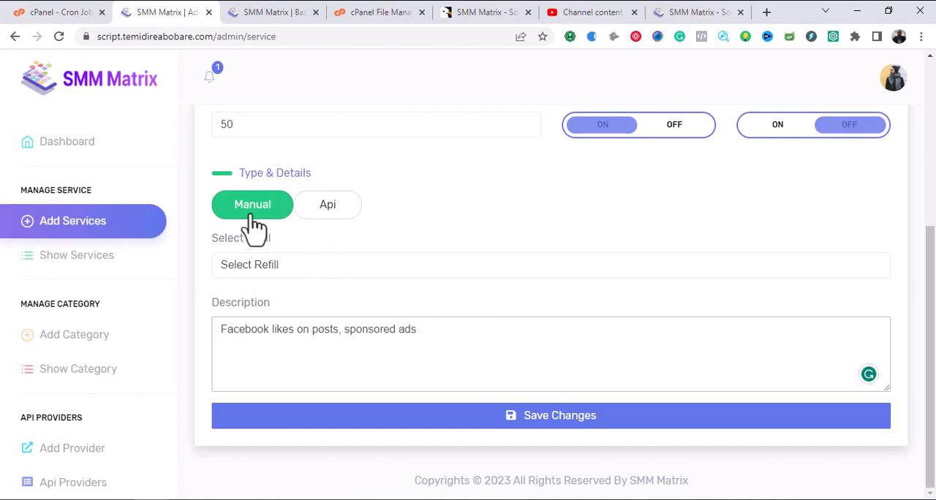
left_click(331, 215)
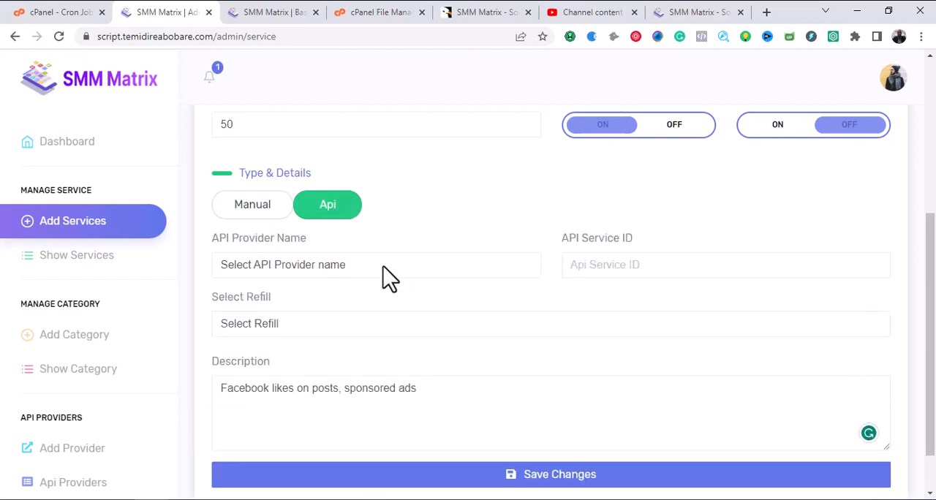
left_click(265, 220)
left_click(330, 267)
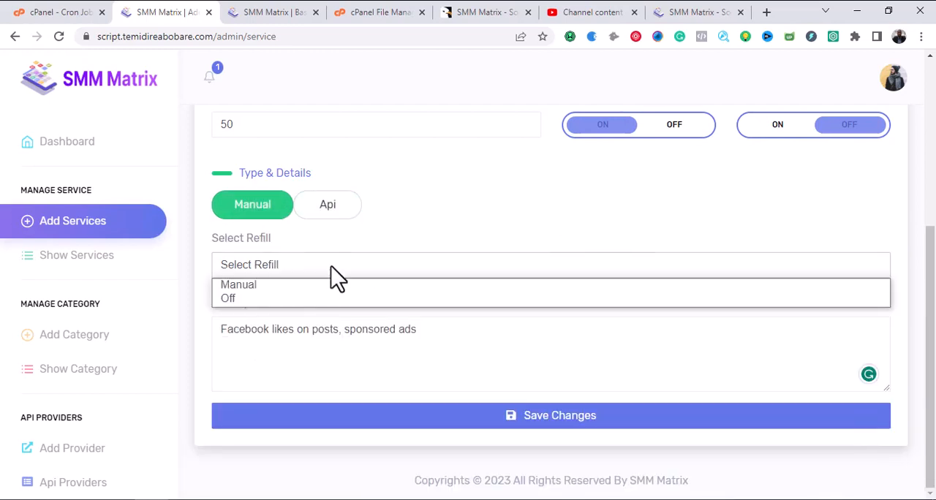
left_click(312, 288)
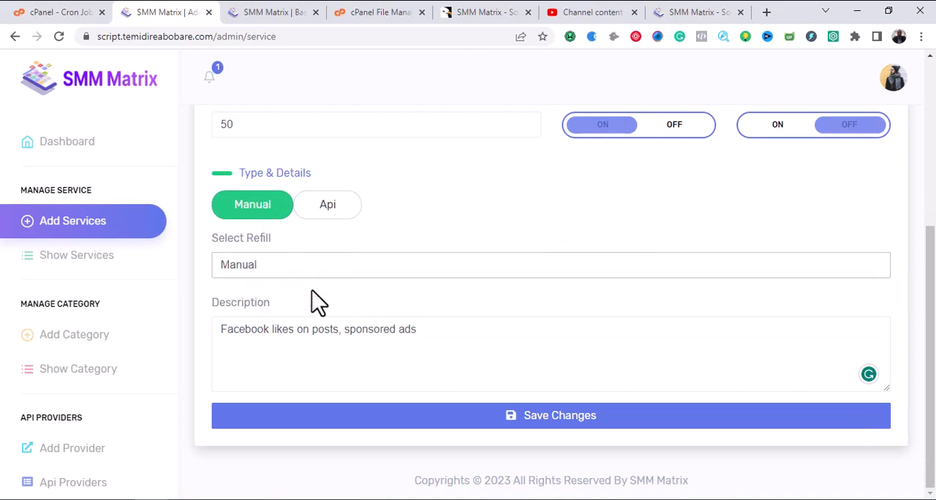
left_click(319, 267)
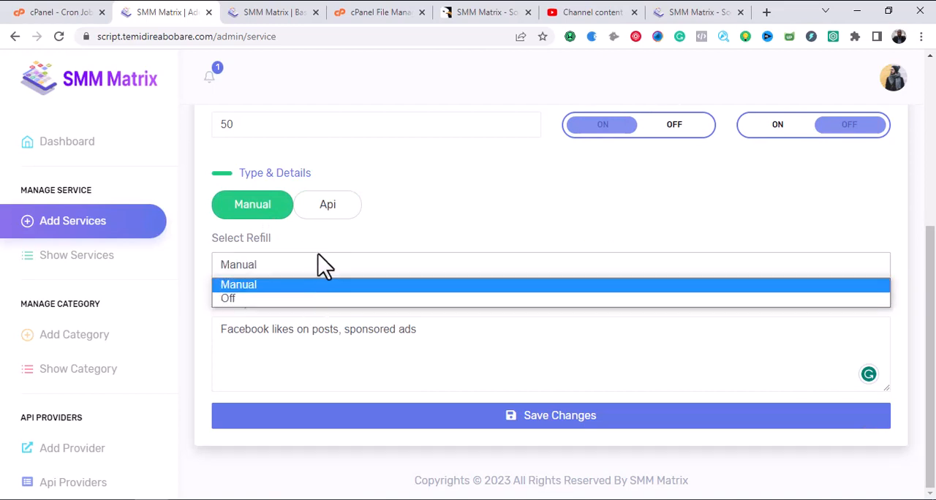
left_click(321, 249)
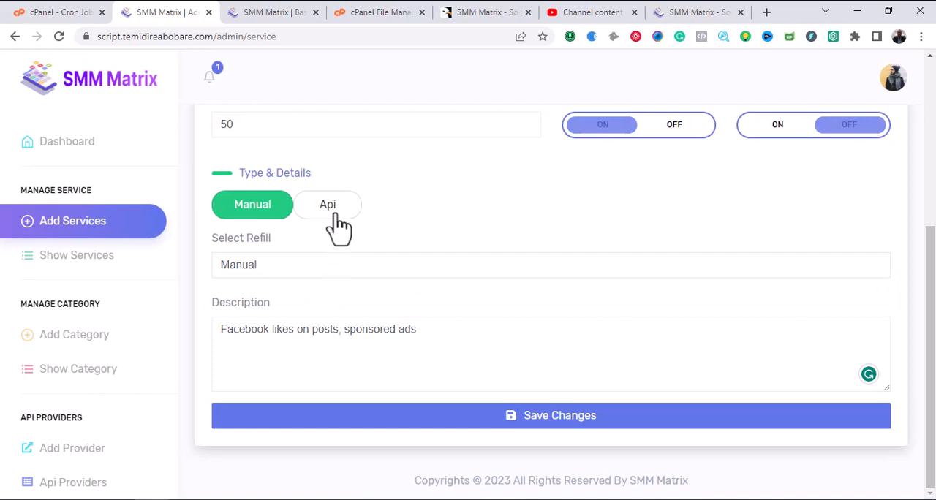
Switch the service type to Api and check the choices for API provider and refill.
left_click(336, 223)
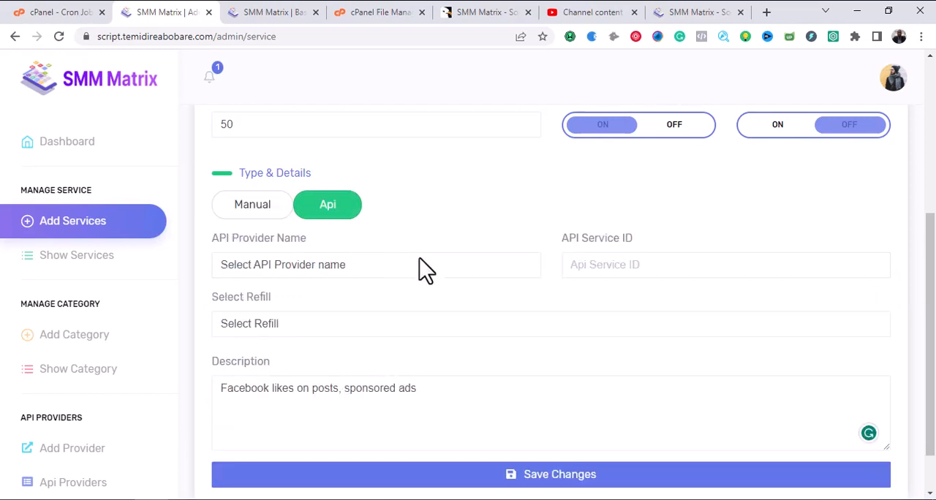
left_click(391, 274)
left_click(392, 273)
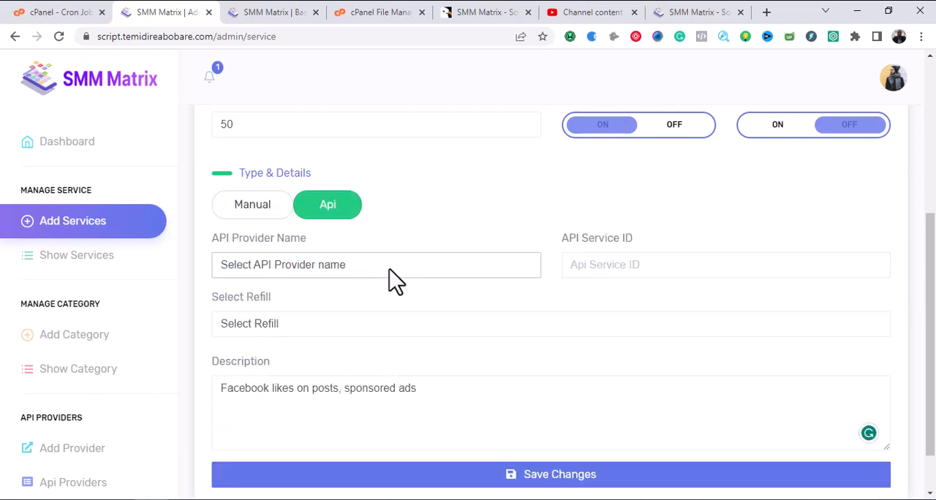
left_click(389, 272)
left_click(338, 278)
left_click(316, 331)
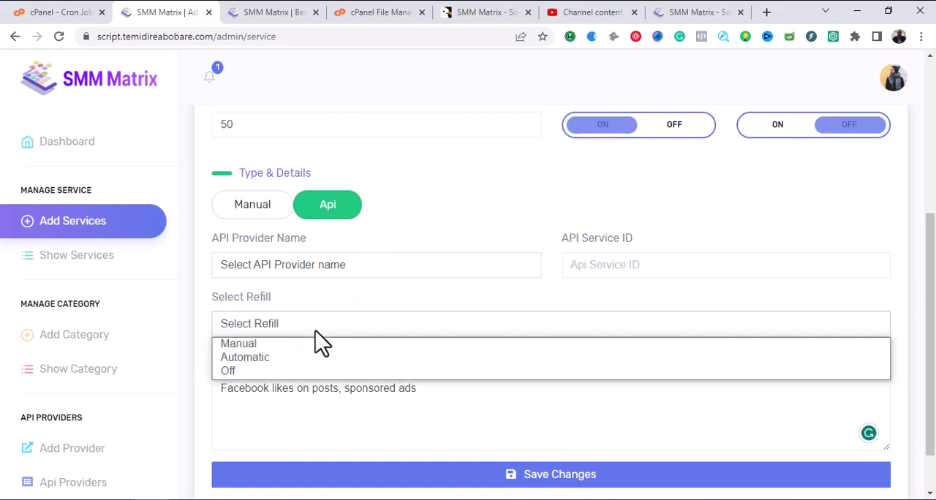
left_click(315, 330)
left_click(316, 331)
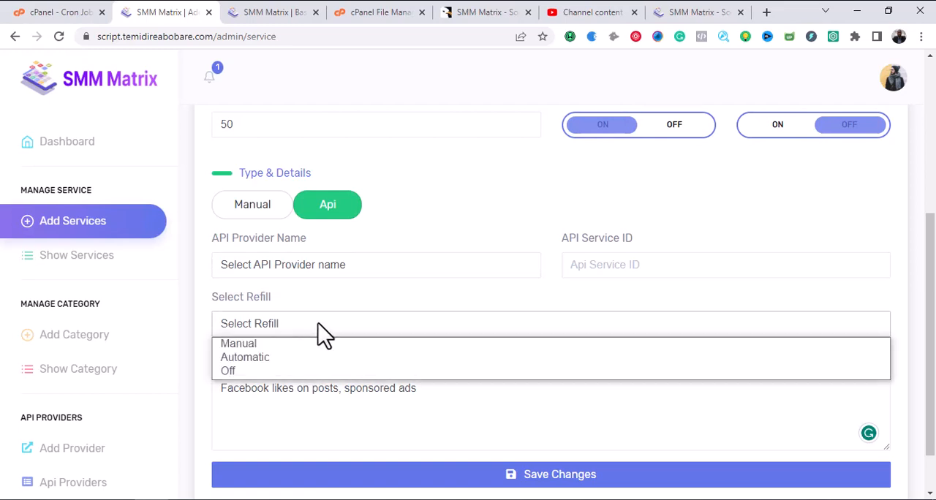
left_click(319, 325)
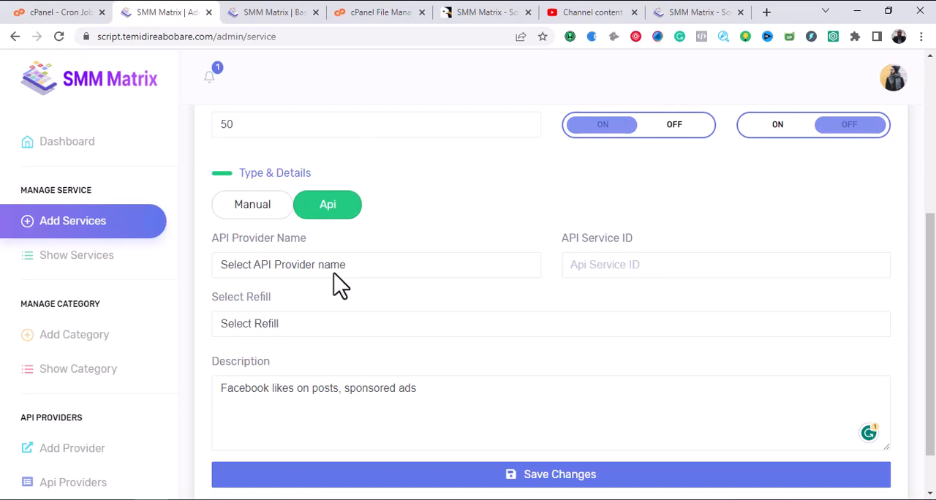
Return the service type to Manual with refill Off and save the Facebook Likes service.
left_click(249, 211)
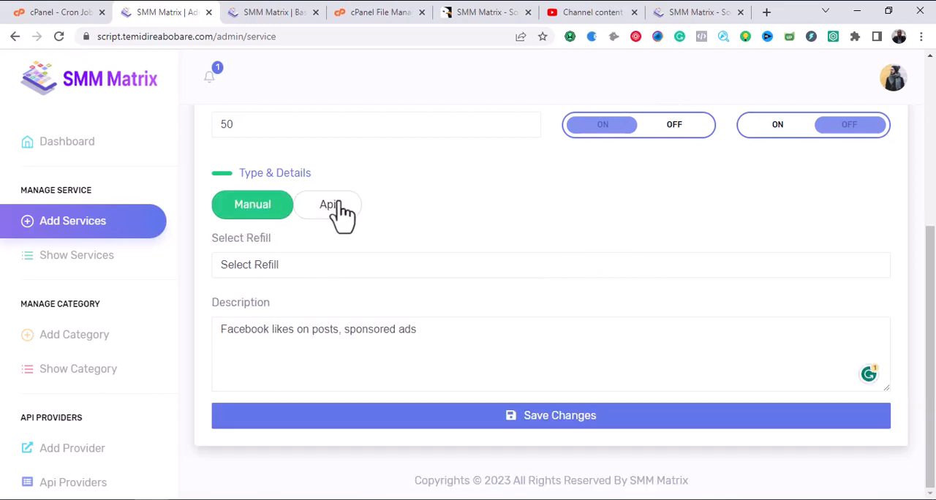
left_click(325, 265)
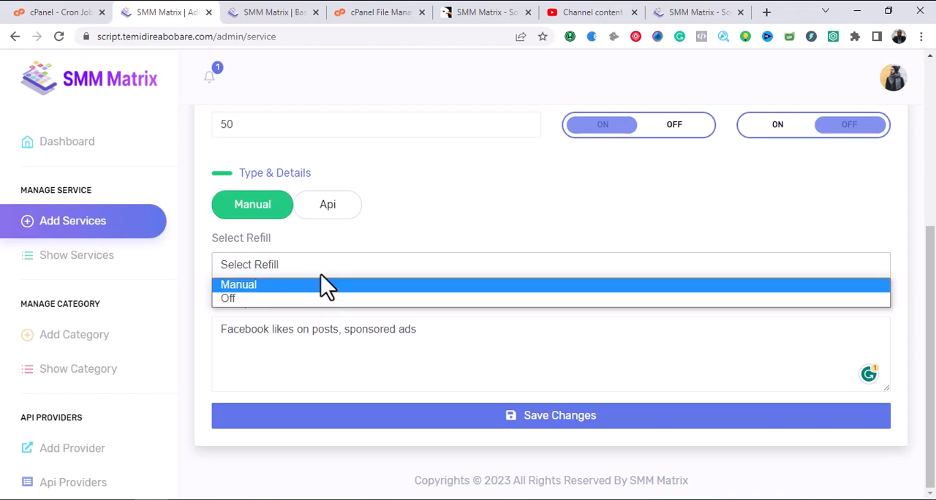
left_click(327, 300)
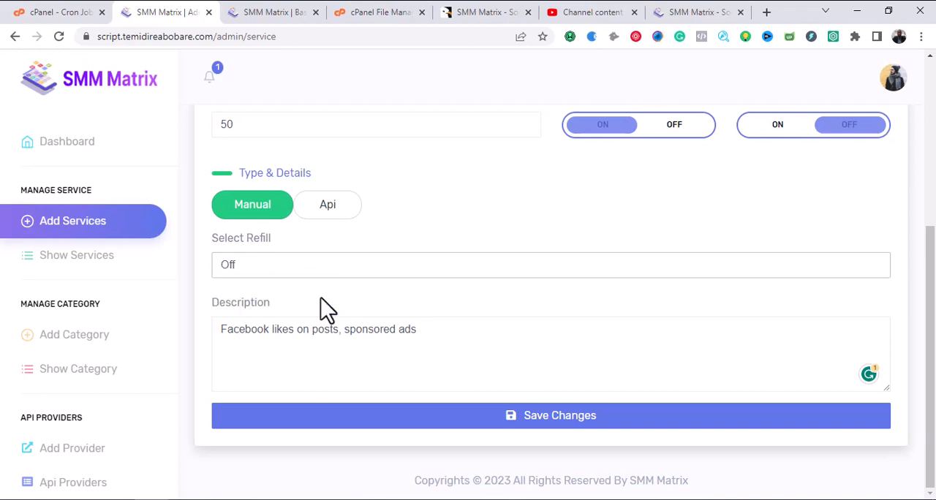
scroll(384, 299, "up", 5)
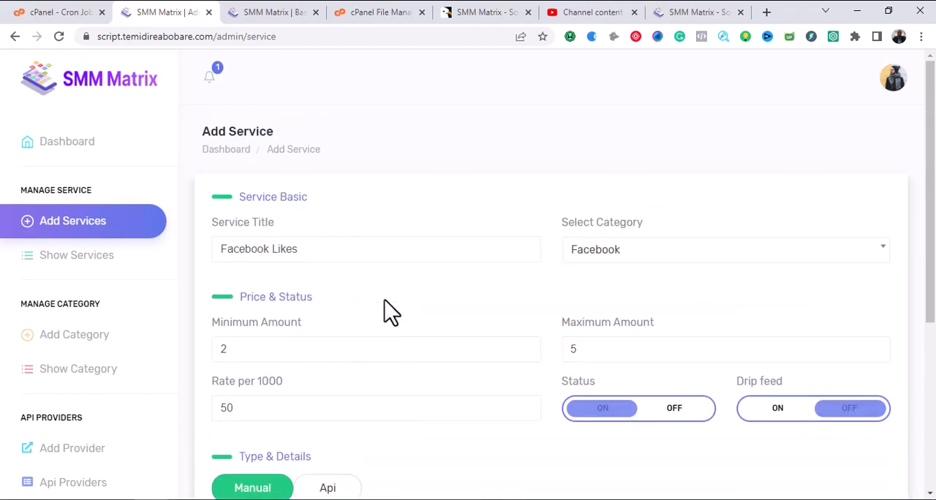
scroll(385, 300, "down", 4)
scroll(393, 313, "down", 1)
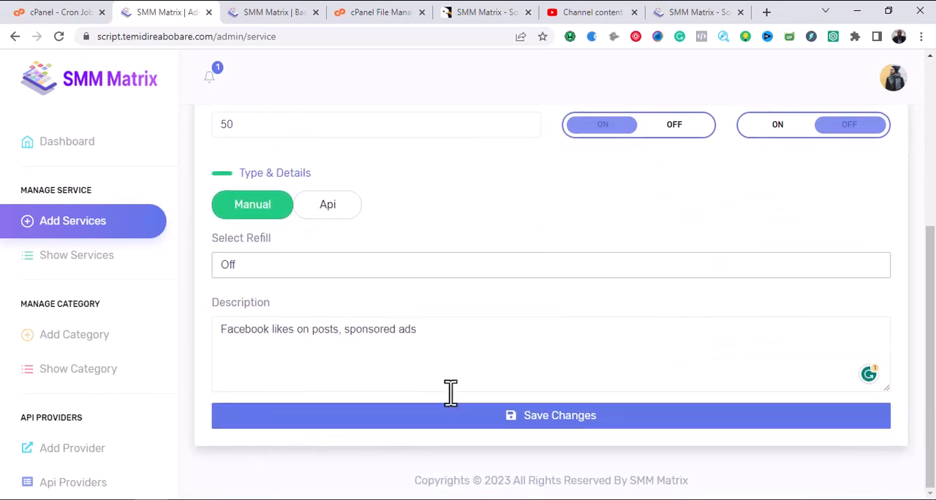
left_click(508, 430)
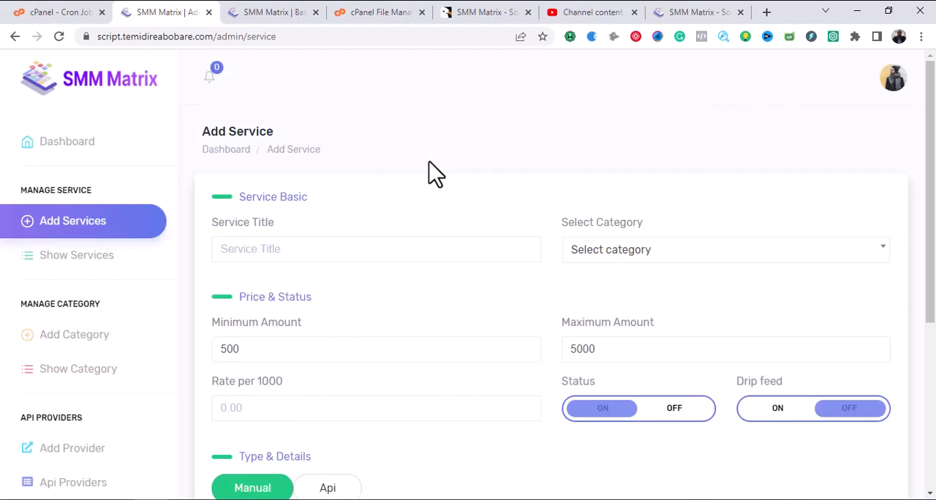
Give the new service the title "Twitter Retweet" and assign it to the Twitter category.
left_click(396, 255)
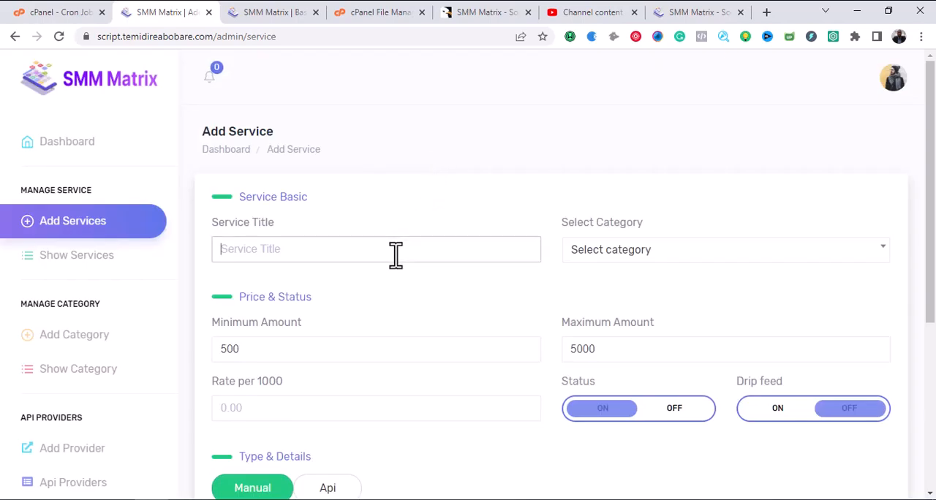
type("Tw")
type("i")
type("tter")
type("R")
type("ee")
key("BackSpace")
type("tweet")
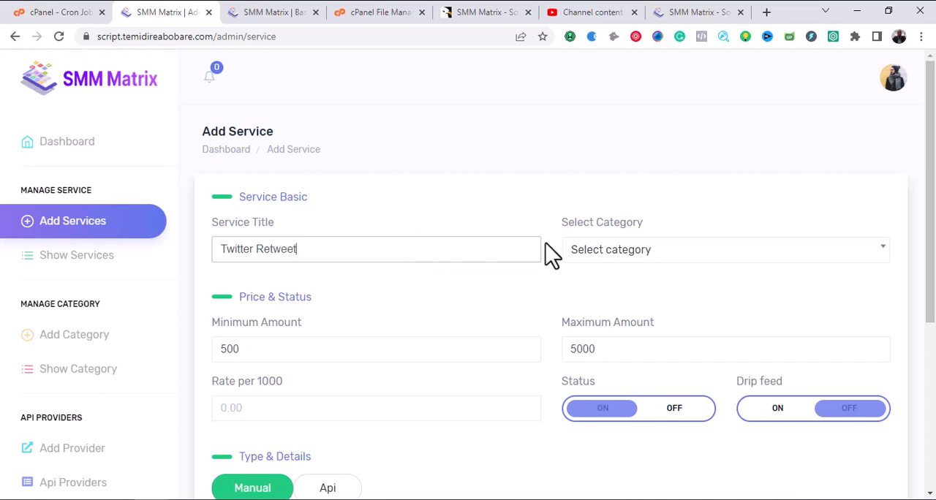
left_click(635, 252)
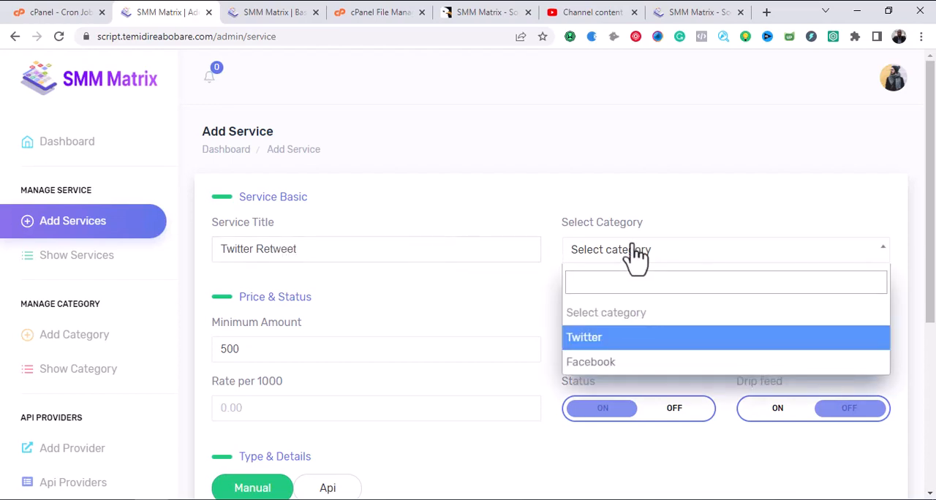
left_click(617, 341)
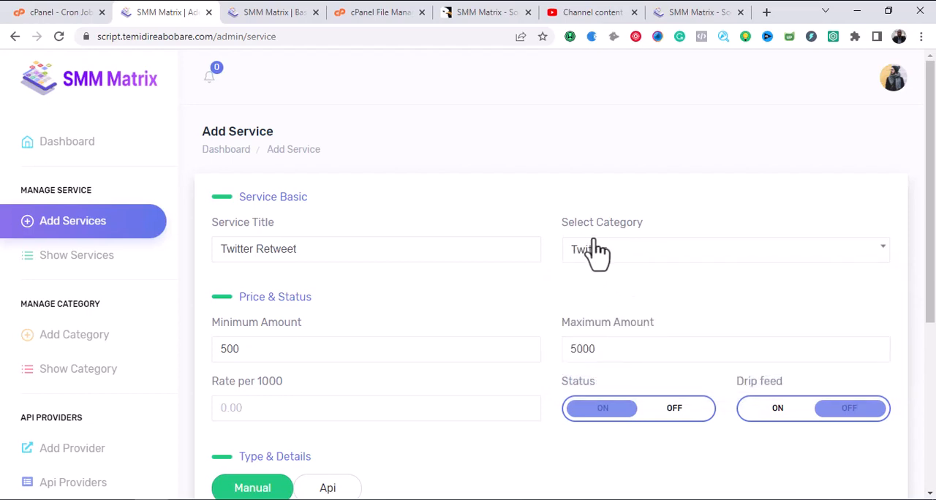
Set the service's minimum amount to 2, maximum amount to 4 and rate per 1000 to 50.
left_click(403, 349)
key("BackSpace")
key("BackSpace")
key("BackSpace")
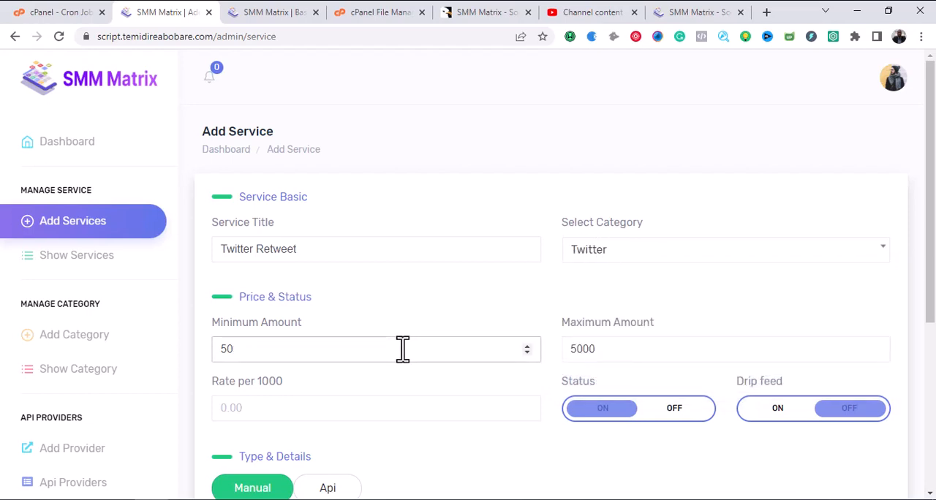
type("2")
left_click_drag(575, 349, 616, 350)
key("BackSpace")
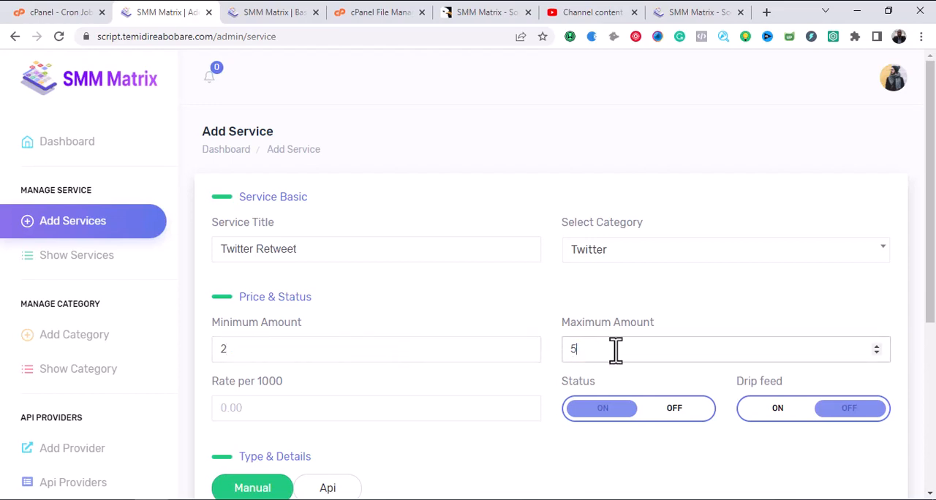
scroll(665, 346, "down", 3)
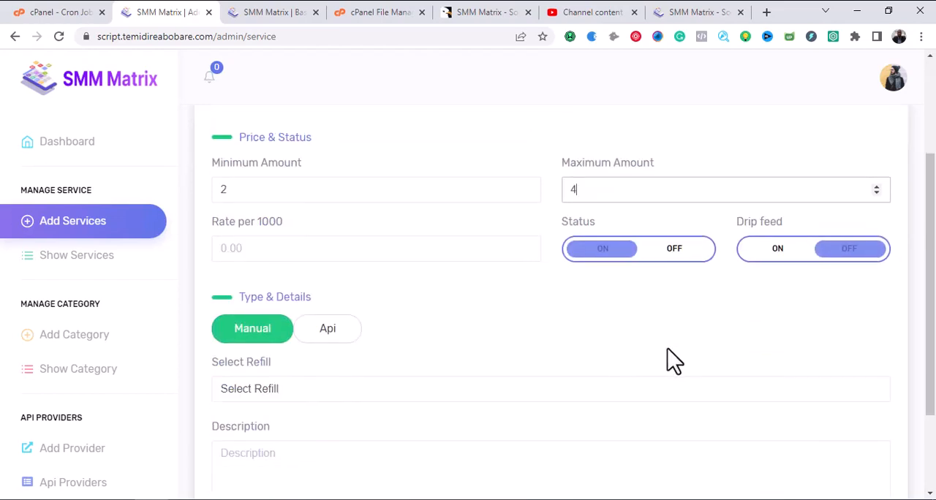
left_click(290, 249)
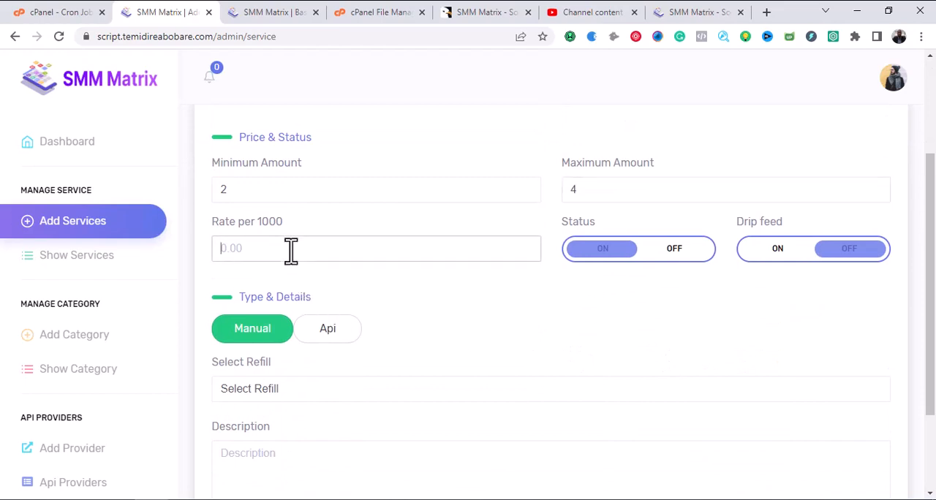
type("50")
Enter "Twitter retweet, trends" as the description of the Twitter Retweet service.
scroll(366, 298, "down", 2)
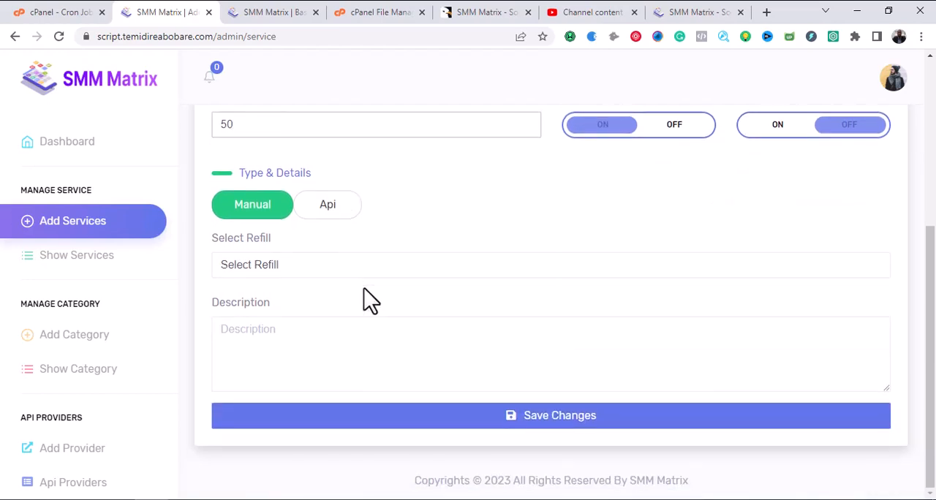
left_click(372, 340)
type("twiit")
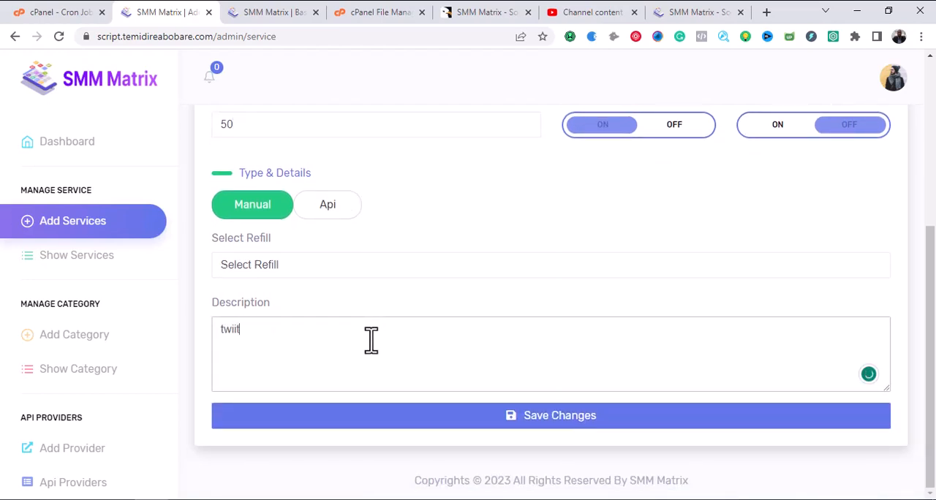
type("er")
key("ctrl+a")
type("Twitter retween")
key("BackSpace")
type("t")
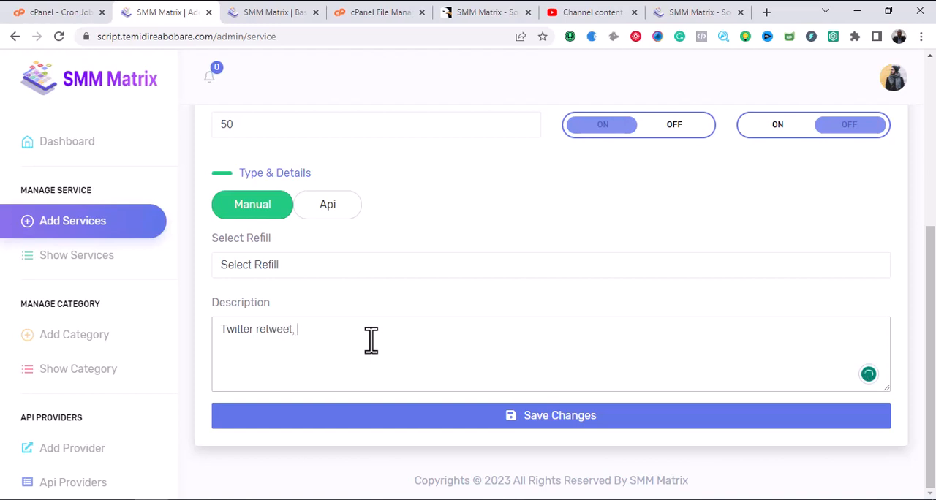
type(", trends")
Switch drip feed on and back off, and try to save the service without choosing a refill option.
scroll(461, 352, "up", 2)
left_click(775, 292)
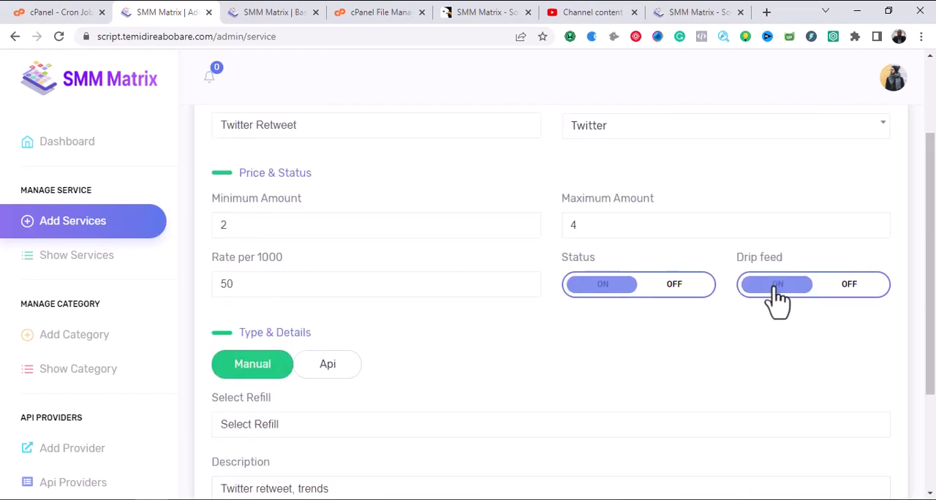
left_click(855, 287)
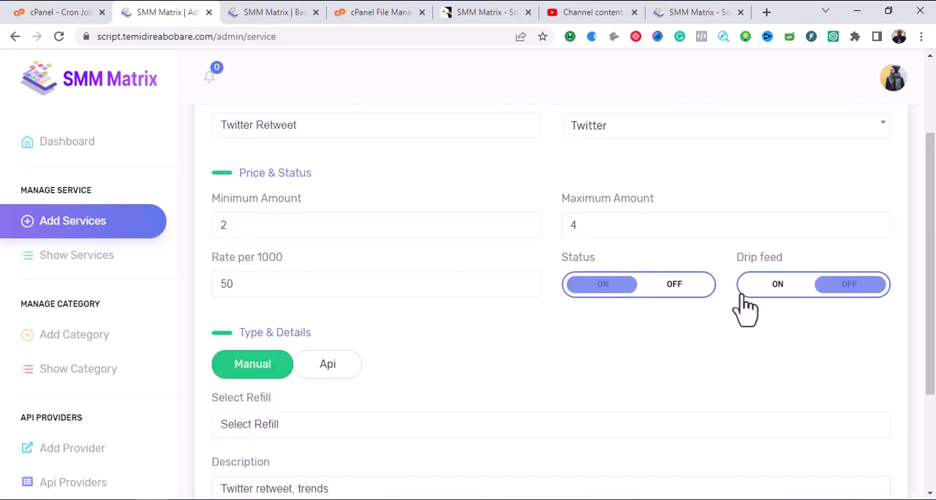
scroll(522, 319, "down", 2)
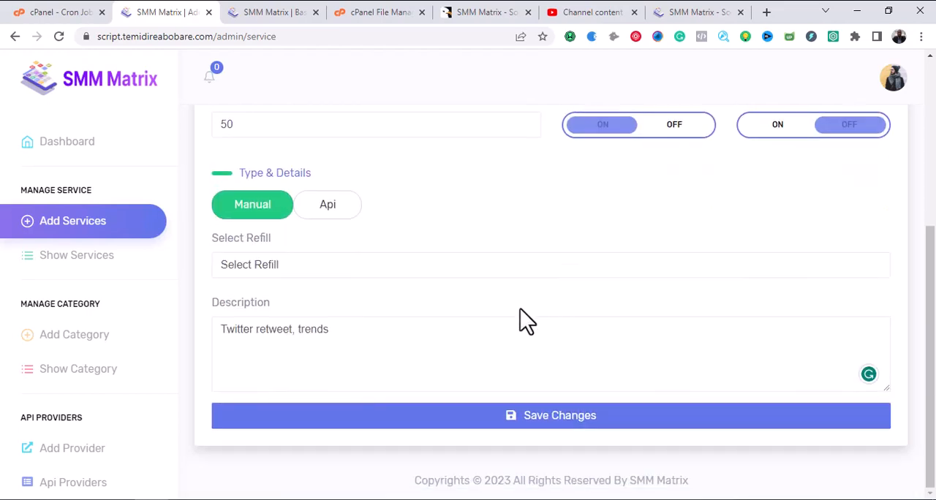
left_click(522, 419)
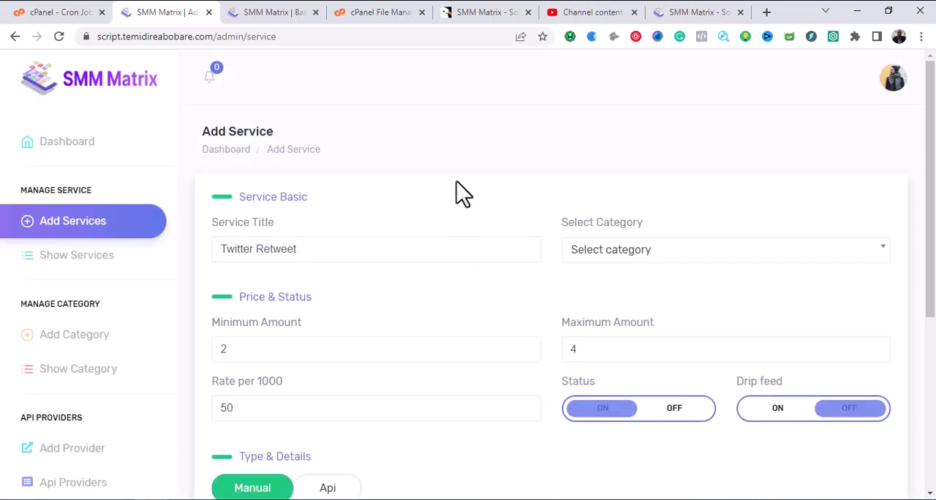
Set the refill option to Off and re-enter the description "Twitter retweet, trends".
scroll(457, 183, "down", 2)
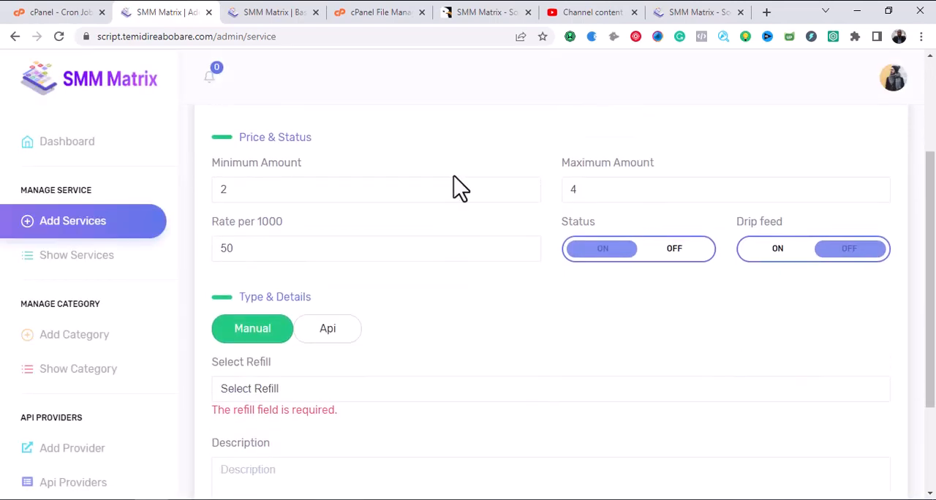
scroll(457, 190, "down", 2)
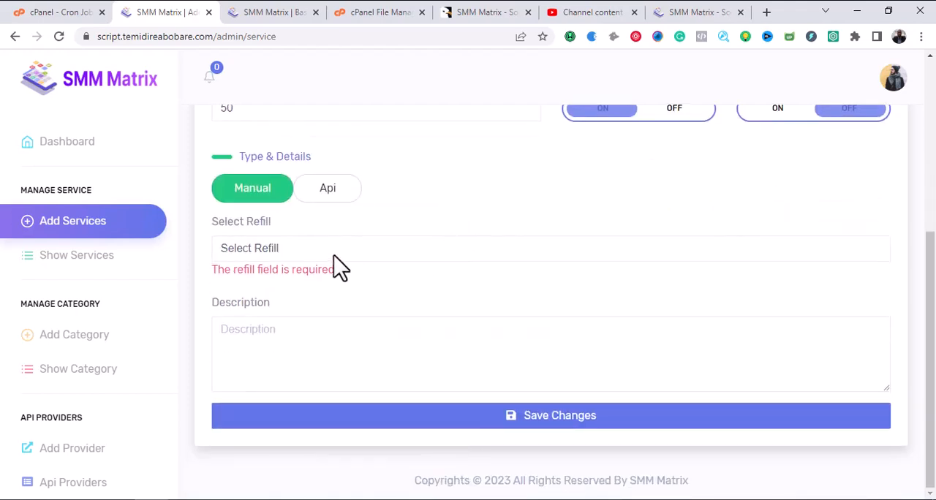
left_click(333, 254)
left_click(334, 282)
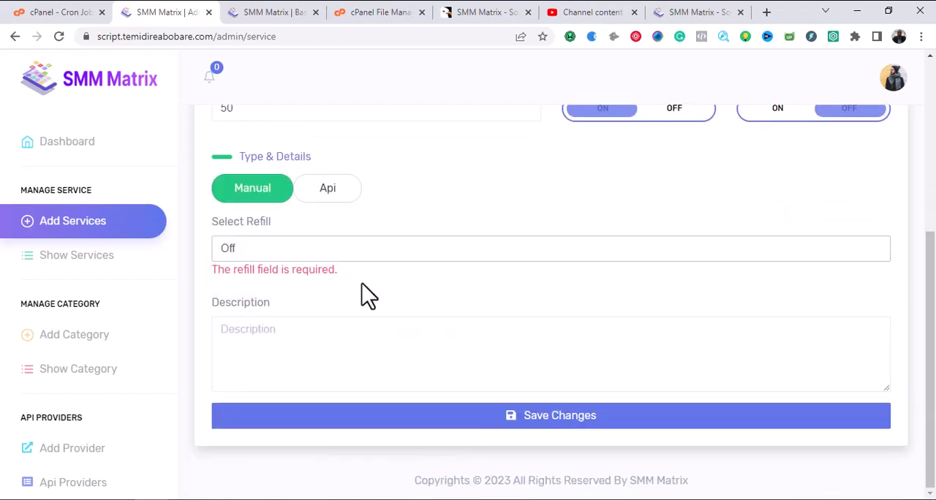
scroll(380, 300, "up", 2)
scroll(379, 300, "down", 2)
left_click(368, 329)
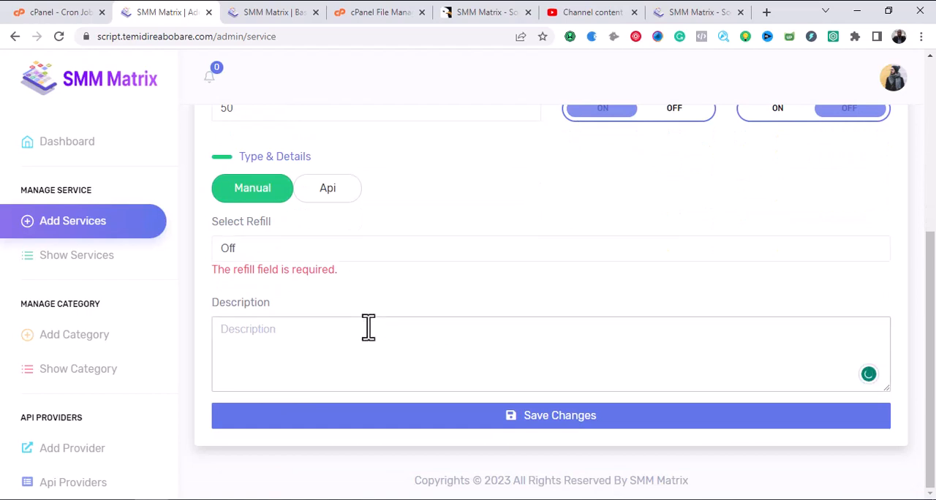
type("Twitter retweet,")
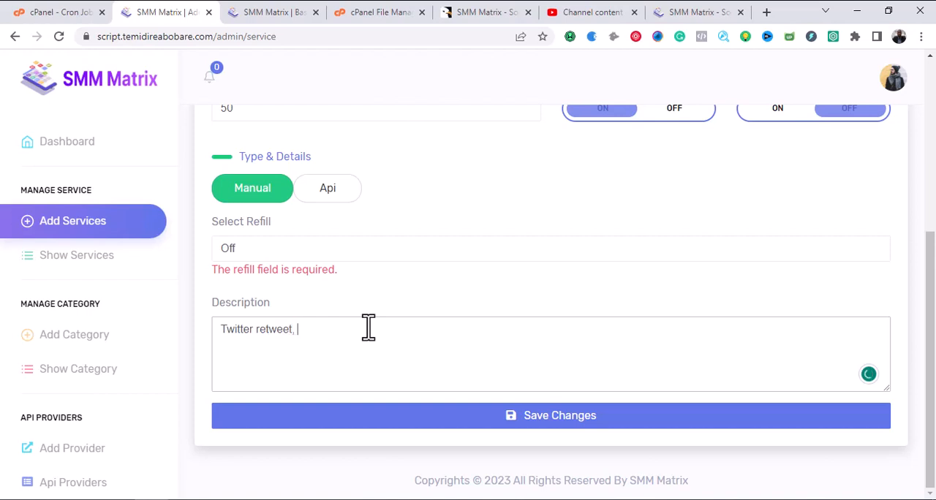
type(" trends")
Turn drip feed on and try to save the service with no category selected.
scroll(468, 334, "up", 3)
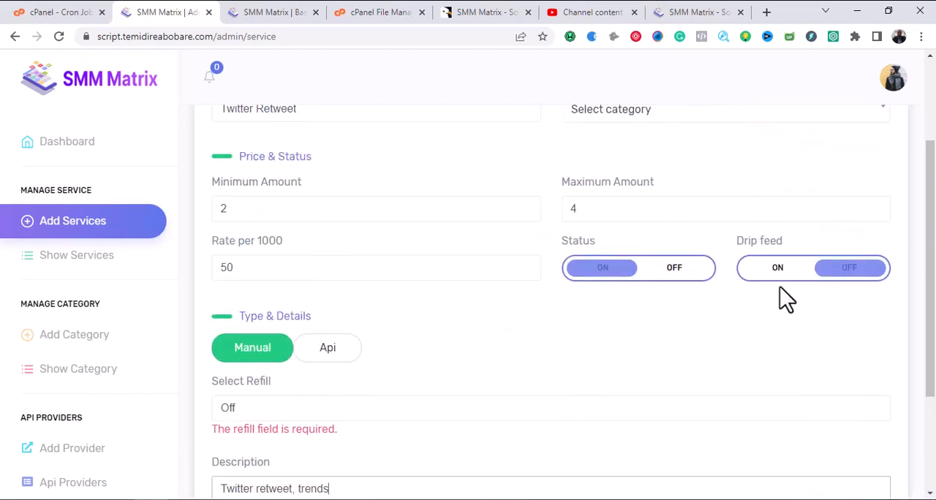
left_click(772, 270)
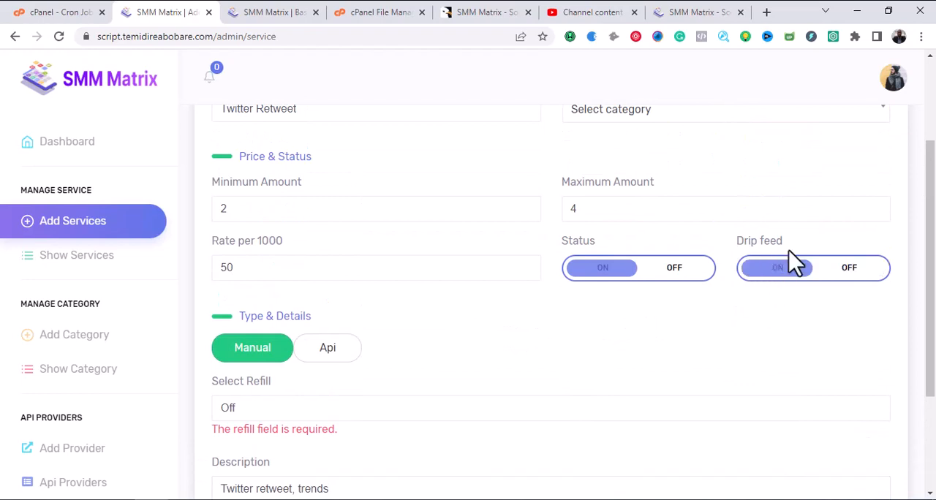
scroll(732, 307, "down", 3)
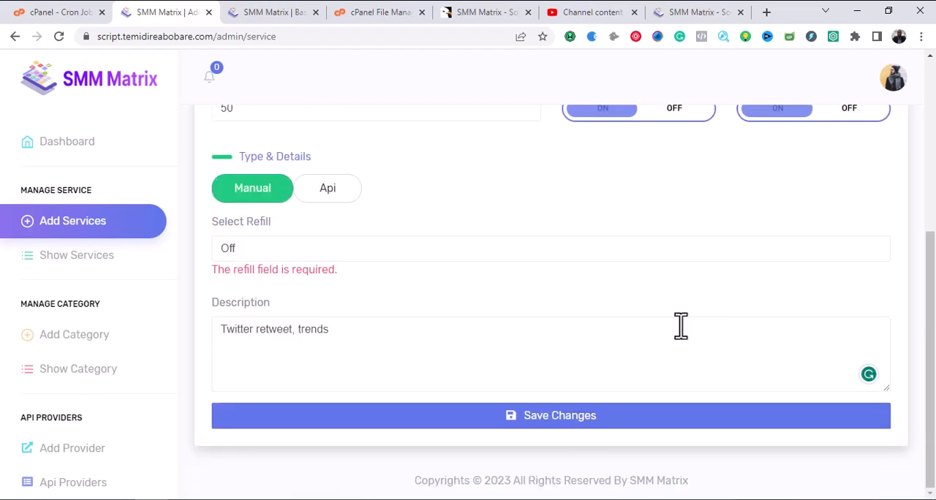
left_click(561, 428)
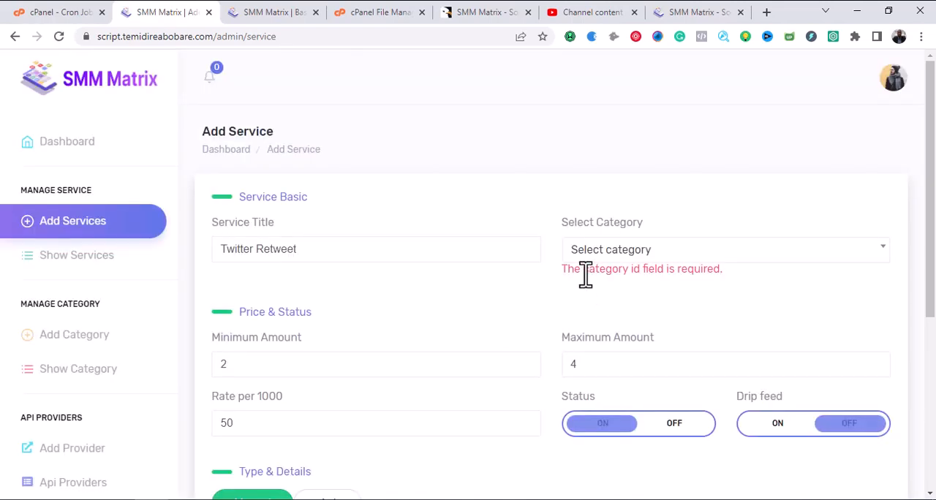
Assign the Twitter Retweet service to the Twitter category again.
scroll(578, 286, "down", 2)
scroll(576, 295, "up", 2)
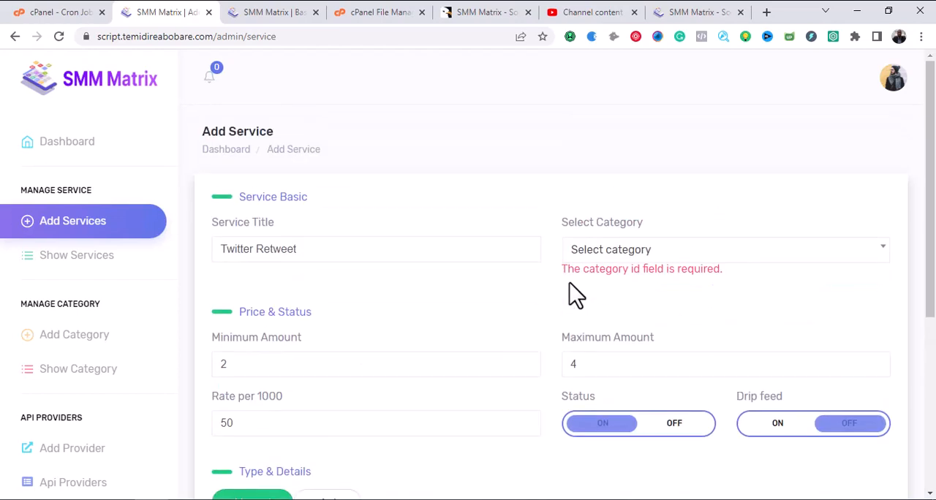
left_click(644, 268)
left_click(634, 340)
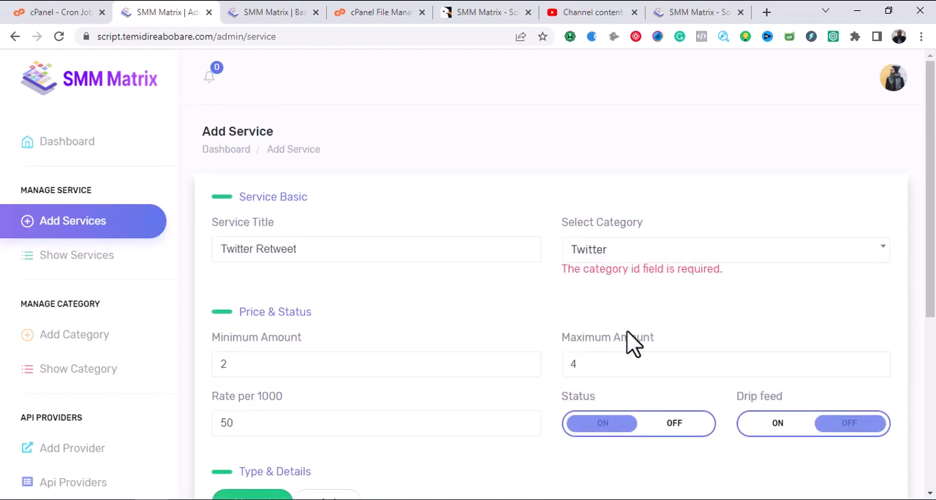
Set refill to Off and fill in "Twitter retweet, trends" as the service description.
scroll(629, 329, "down", 4)
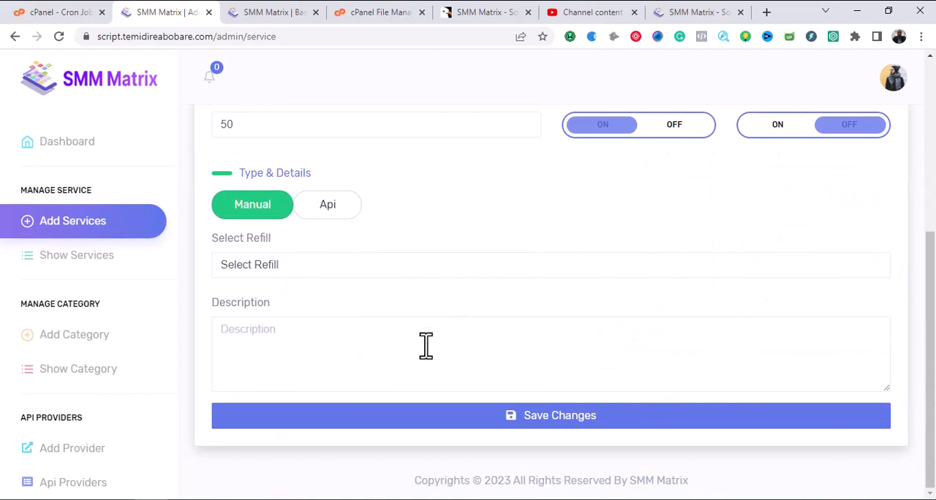
left_click(358, 274)
left_click(327, 300)
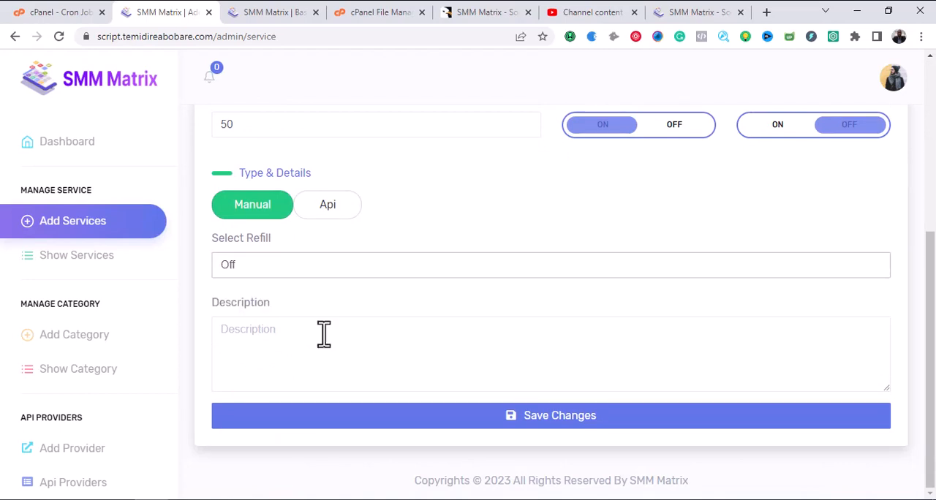
left_click(322, 349)
type("Tw")
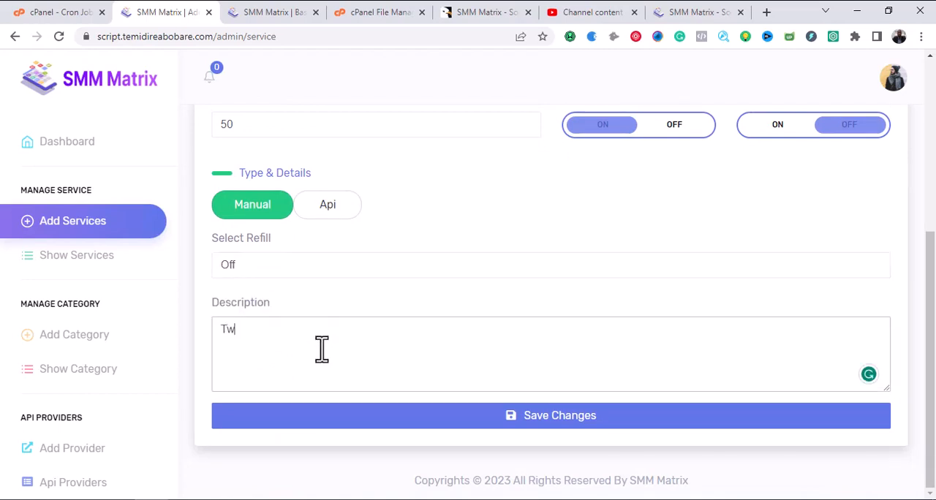
type("itter retweet, trends")
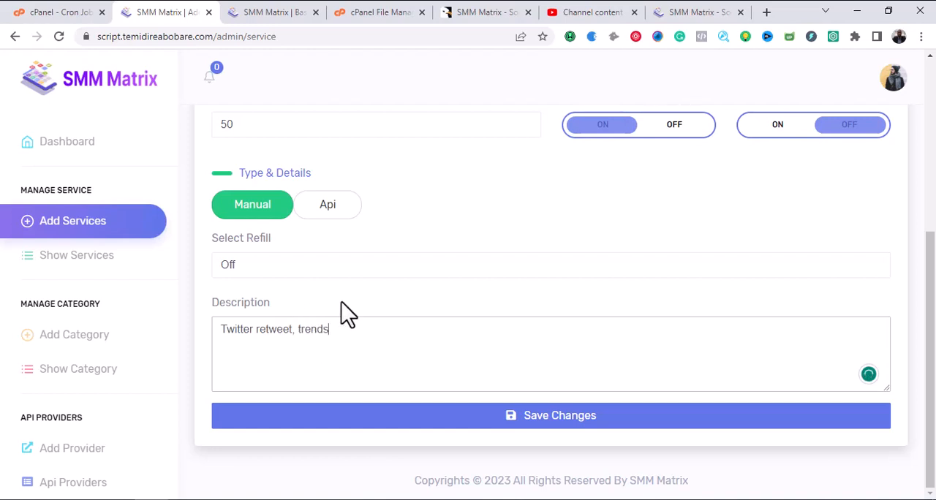
Check the Twitter Retweet service details and save the new service.
scroll(342, 302, "up", 4)
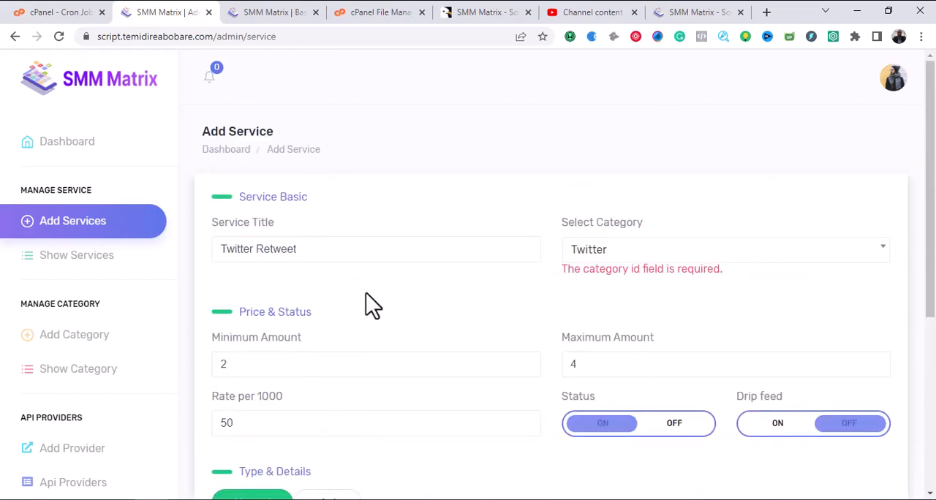
scroll(369, 302, "down", 4)
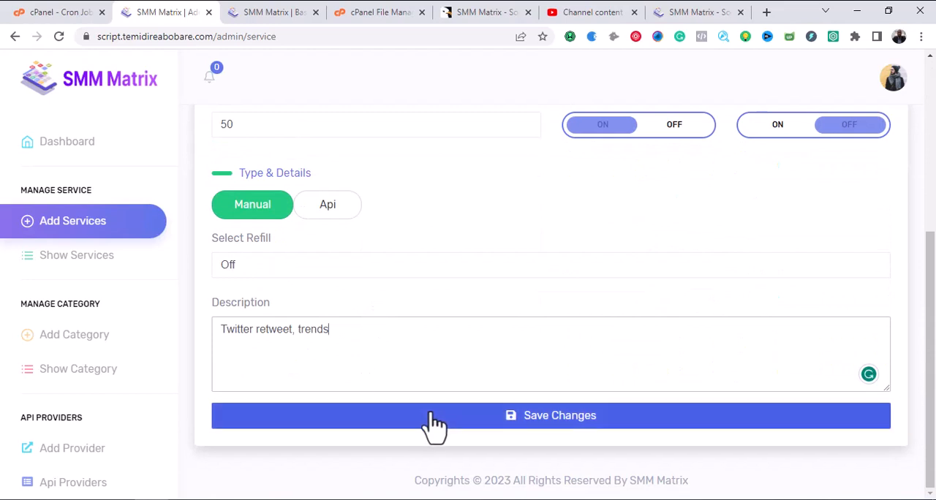
left_click(492, 426)
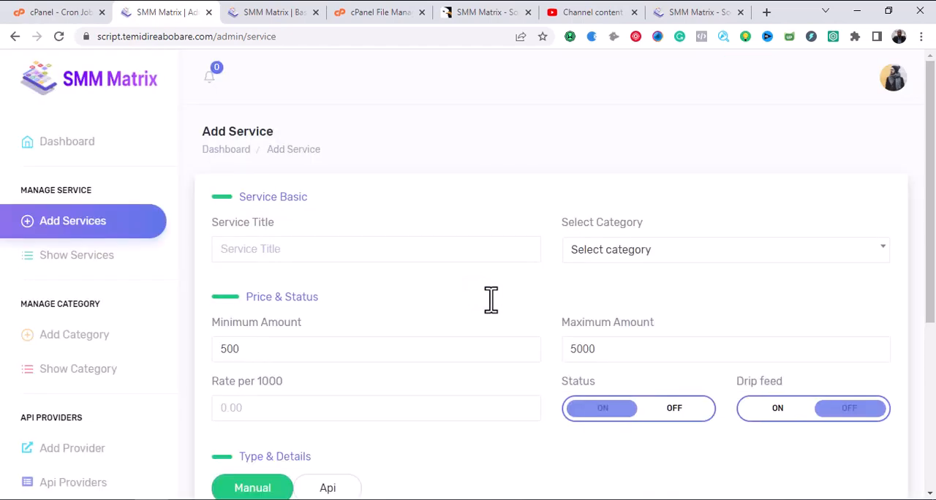
Open the list of existing services and expand the Twitter category to view its entry.
scroll(486, 304, "down", 4)
scroll(483, 309, "up", 4)
scroll(472, 307, "down", 4)
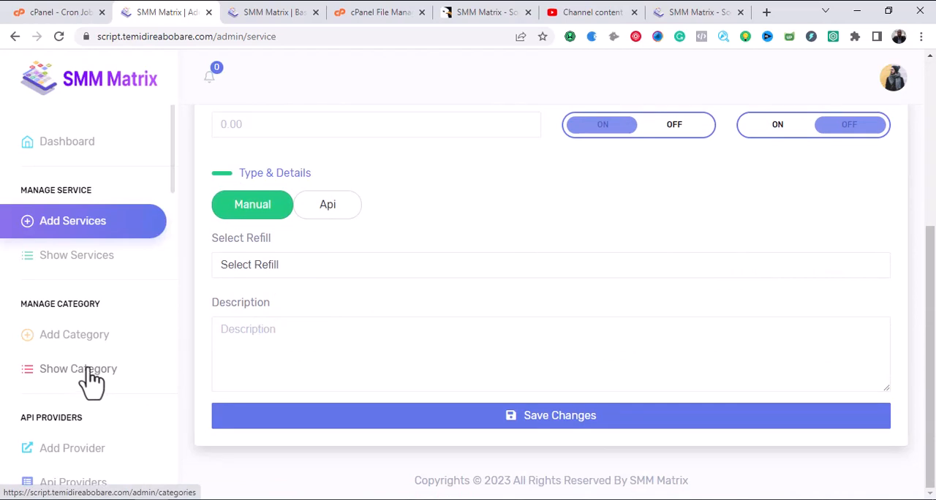
left_click(76, 256)
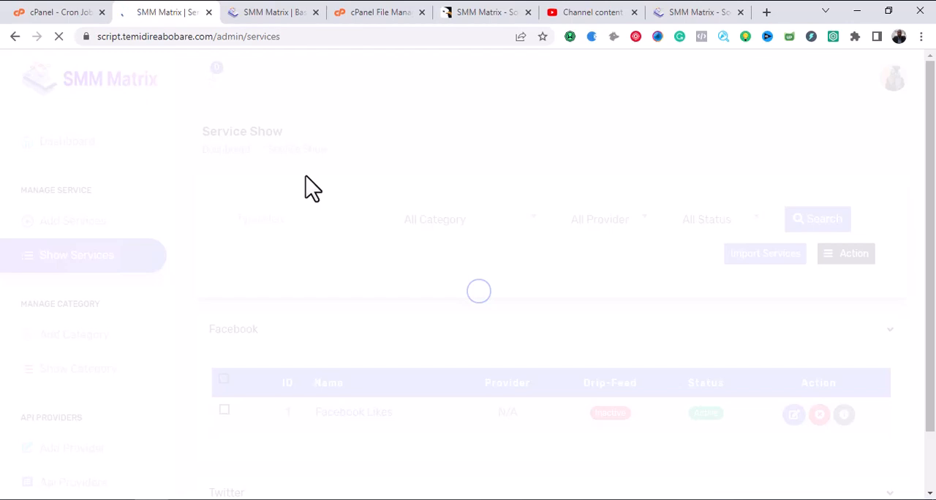
scroll(368, 185, "down", 2)
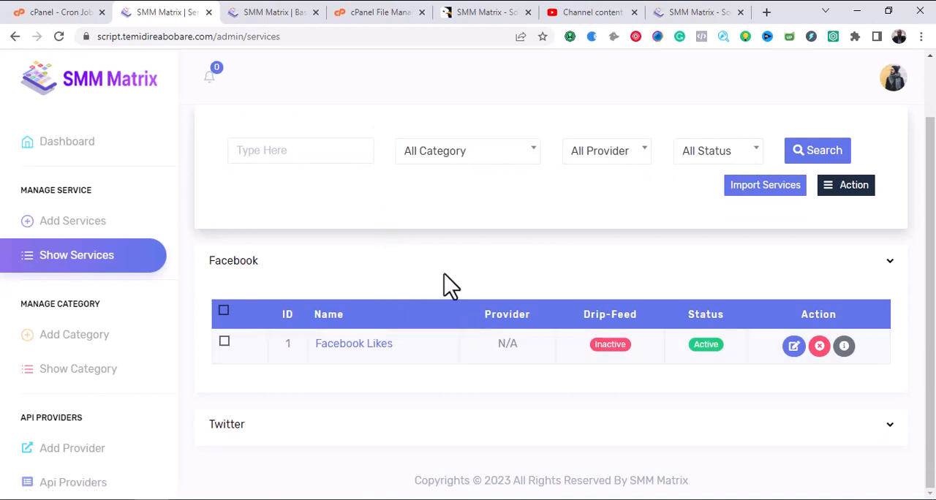
left_click(899, 437)
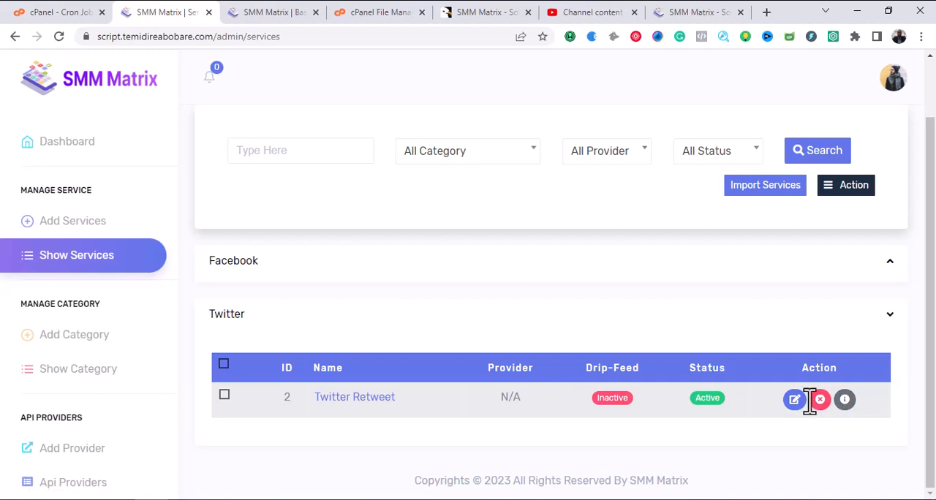
Close the SMM Matrix documentation page.
left_click(252, 12)
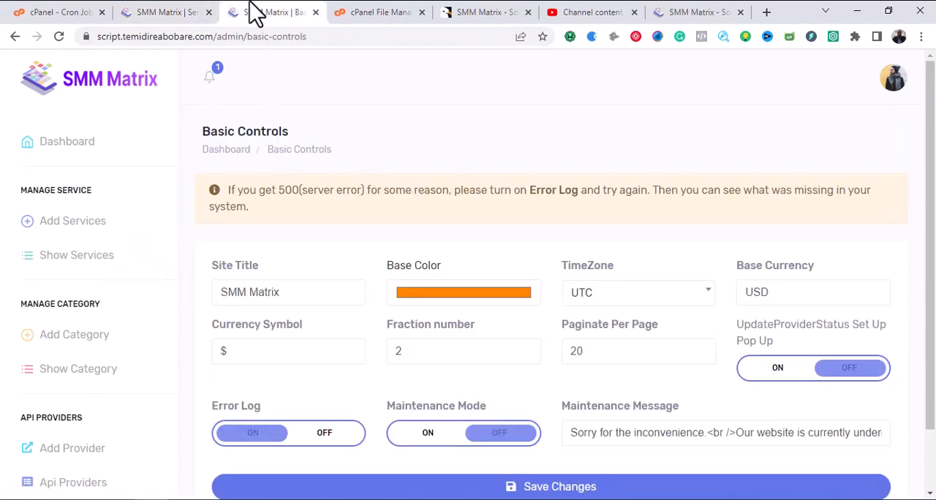
left_click(684, 14)
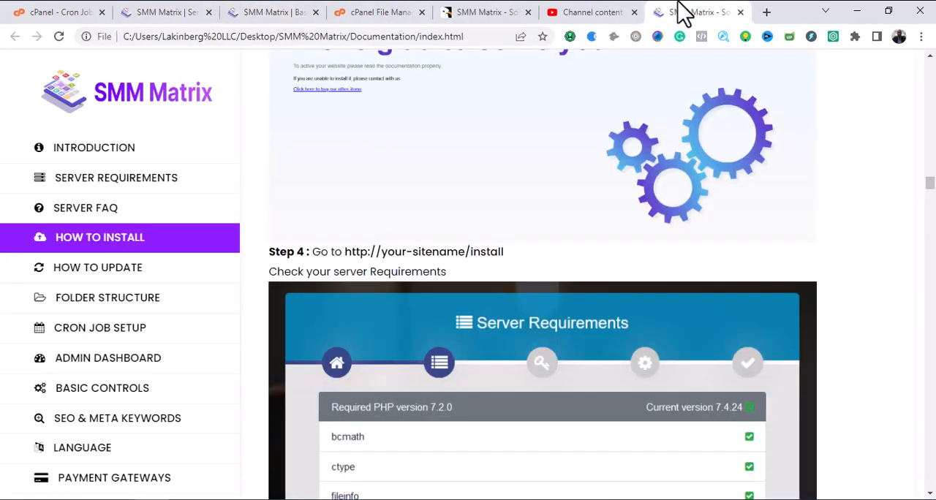
left_click(741, 12)
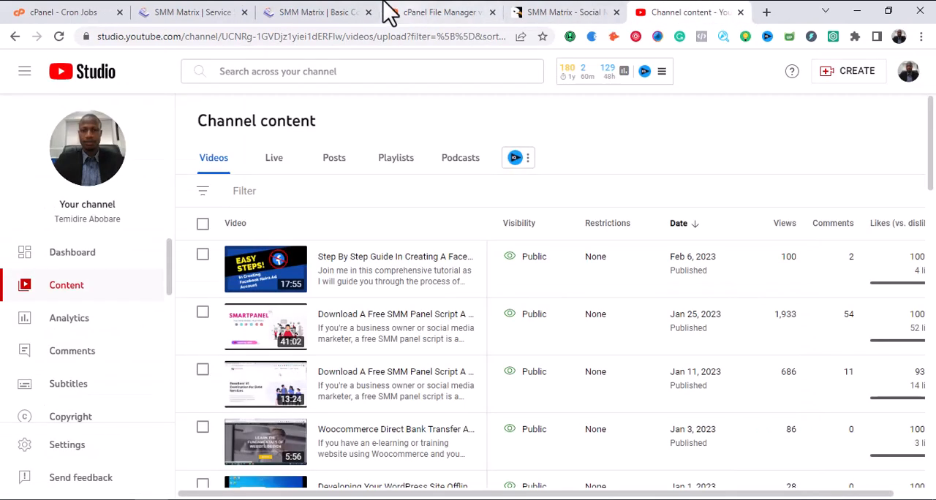
Copy the site's root address from the Basic Controls page URL and open it in a new browser tab.
left_click(326, 13)
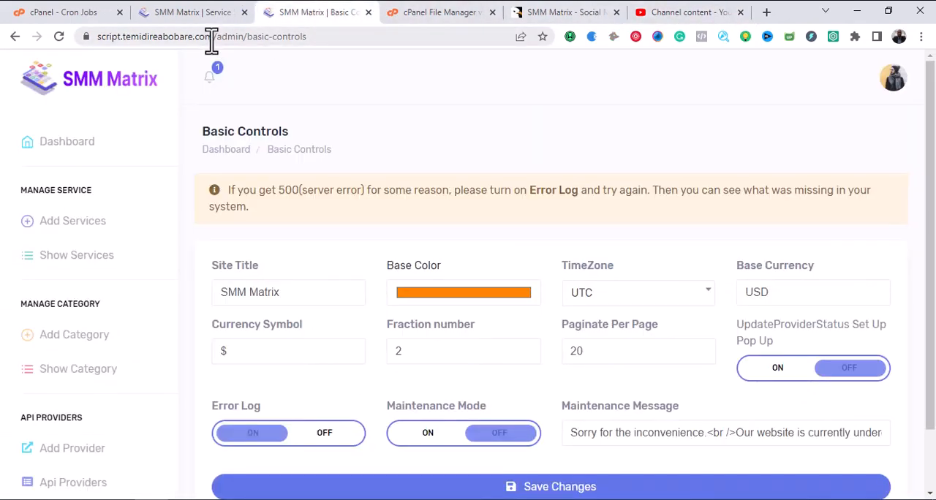
left_click_drag(215, 38, 88, 38)
right_click(110, 37)
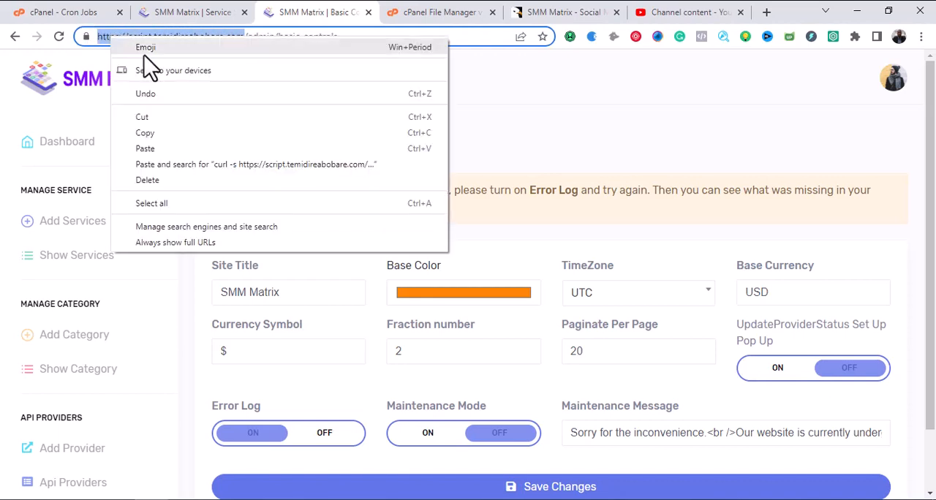
left_click(156, 130)
left_click(767, 13)
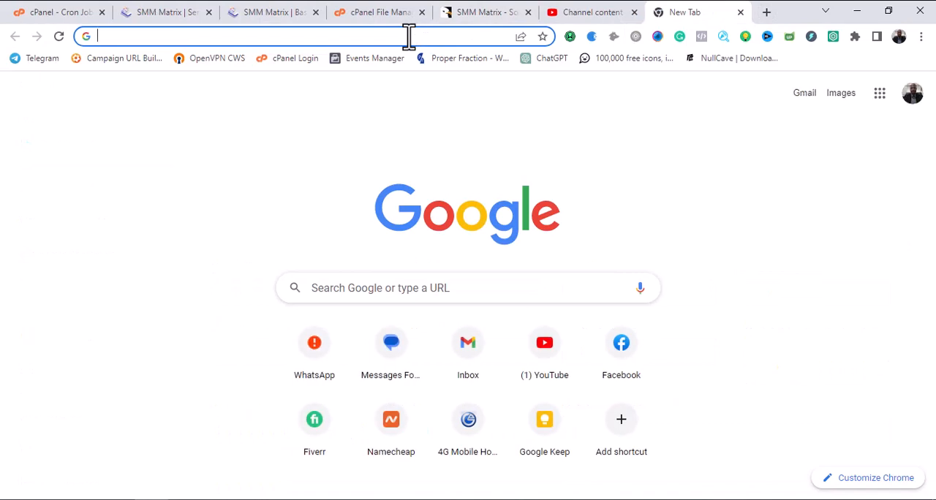
right_click(408, 36)
left_click(437, 140)
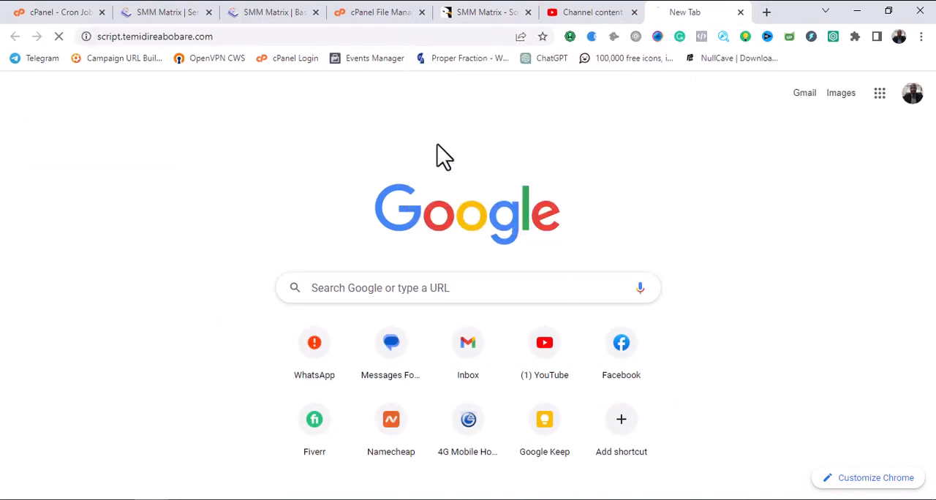
Close the cPanel File Manager and place the site's home page tab directly after the admin services tab.
left_click(422, 12)
left_click_drag(575, 17, 384, 12)
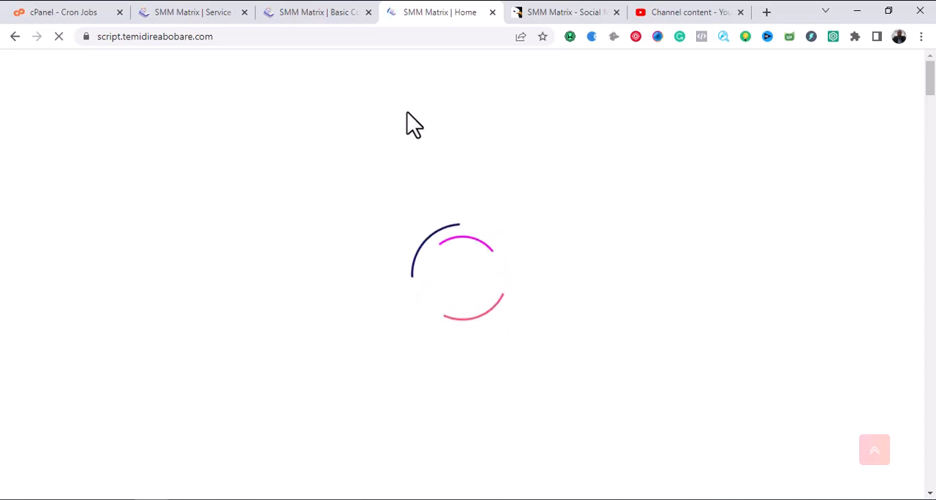
left_click(311, 12)
left_click(186, 11)
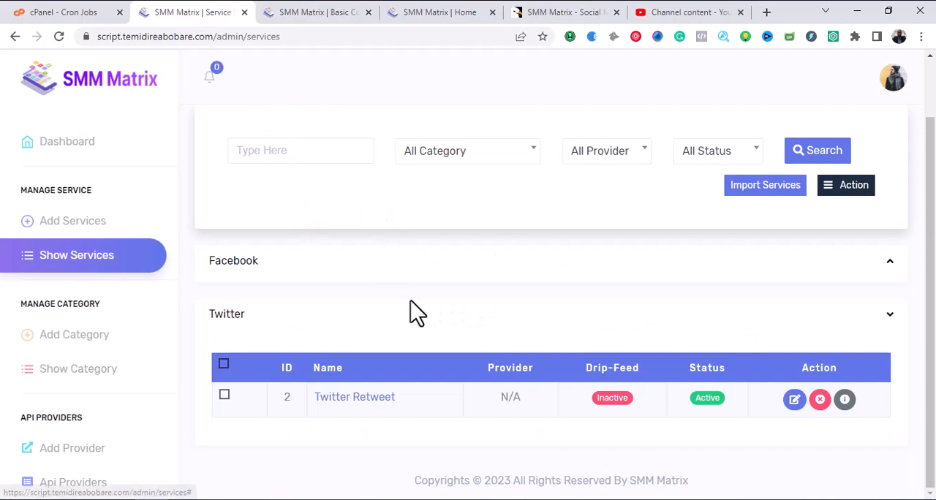
left_click(322, 12)
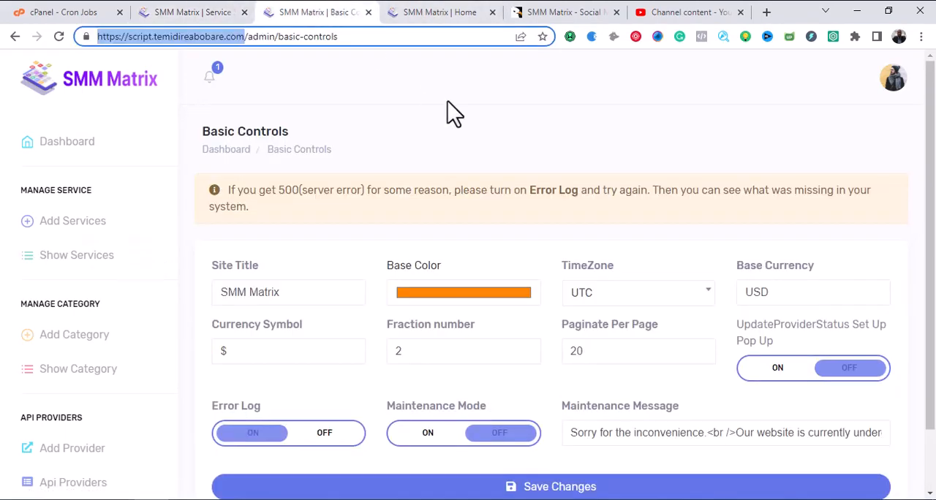
left_click(442, 12)
left_click_drag(381, 12, 316, 12)
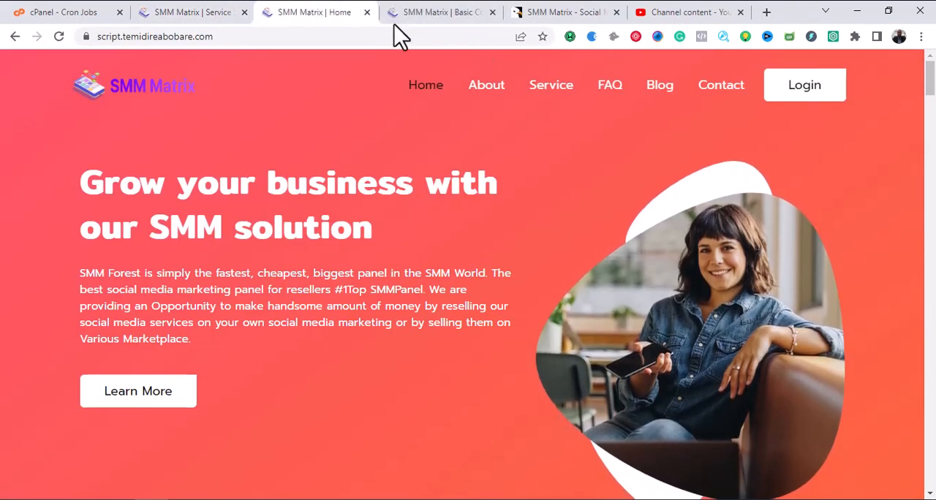
Open the public site's Service page and examine its search, category filter and service listings.
left_click(516, 101)
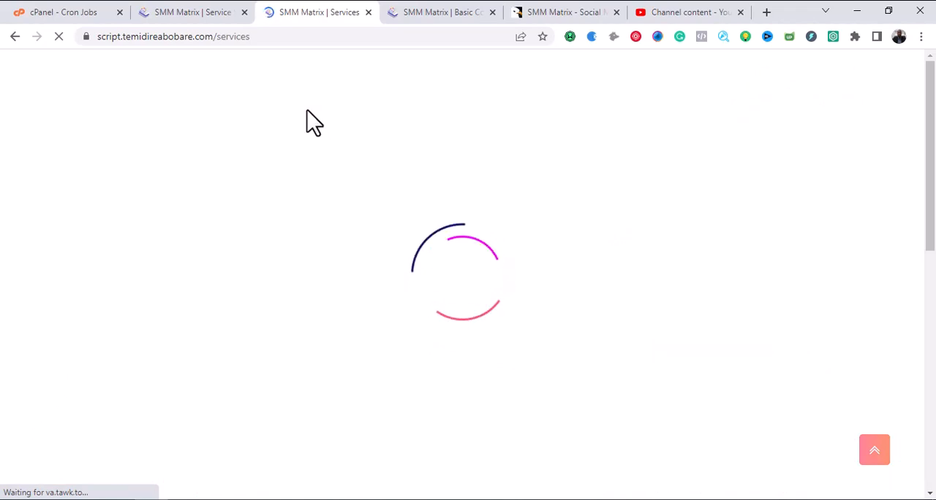
scroll(314, 139, "down", 5)
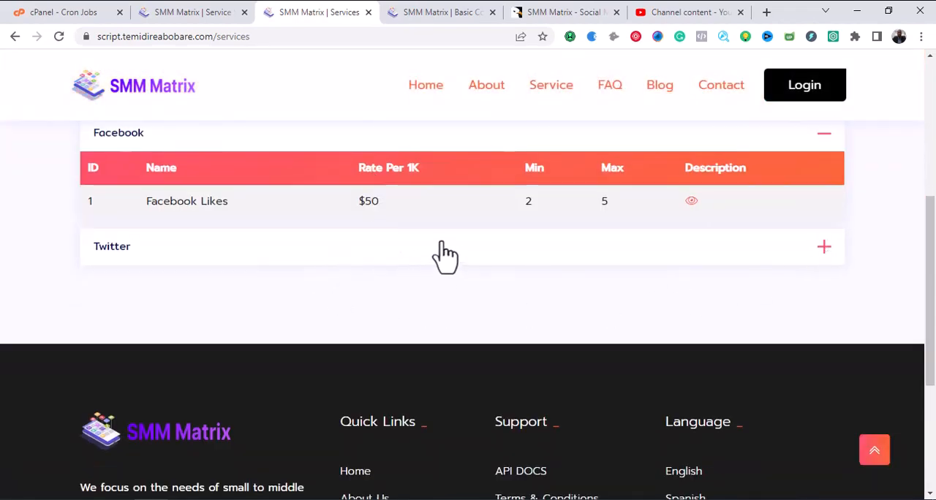
scroll(401, 214, "up", 2)
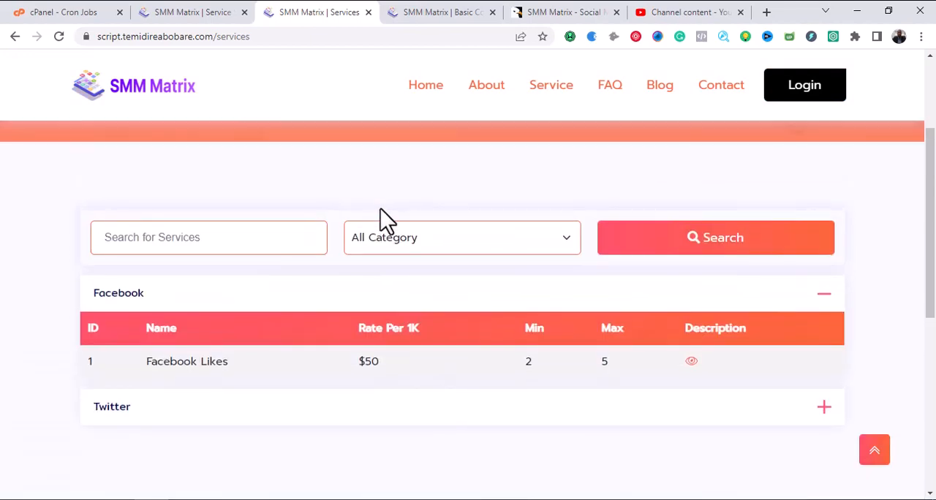
left_click(270, 236)
left_click(399, 247)
left_click(408, 249)
scroll(459, 249, "down", 5)
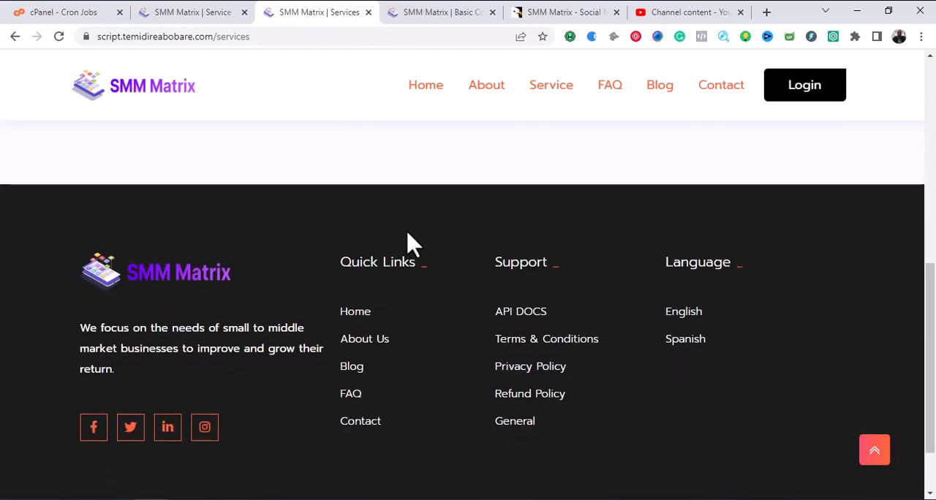
scroll(408, 243, "up", 2)
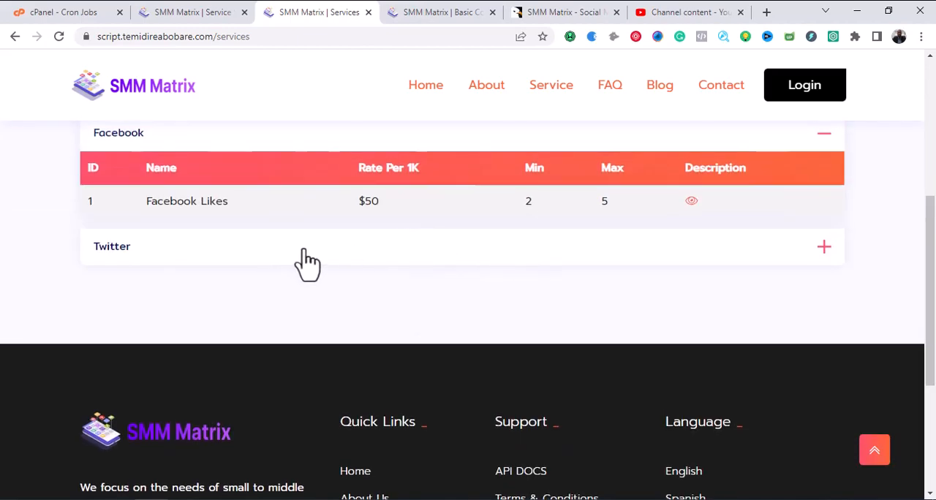
Expand the Twitter category on the public Service page to view its service, and collapse it again.
left_click(452, 247)
scroll(496, 289, "up", 2)
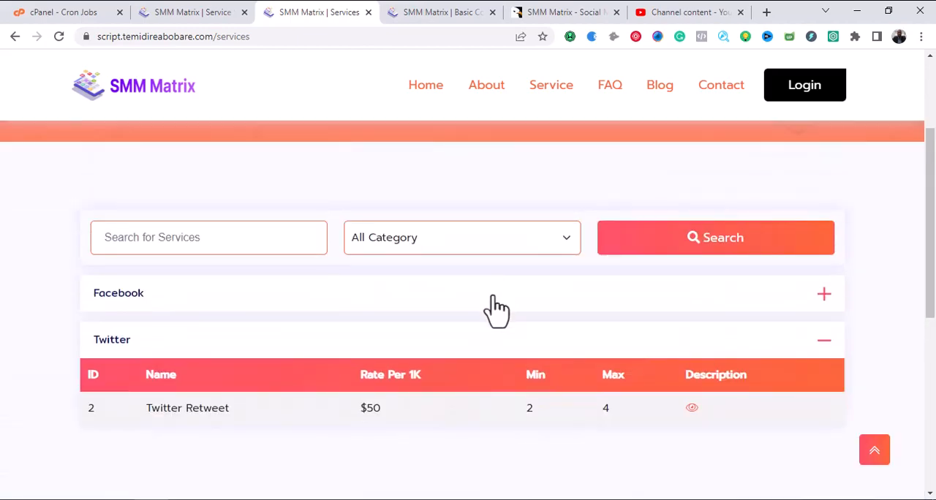
left_click(823, 341)
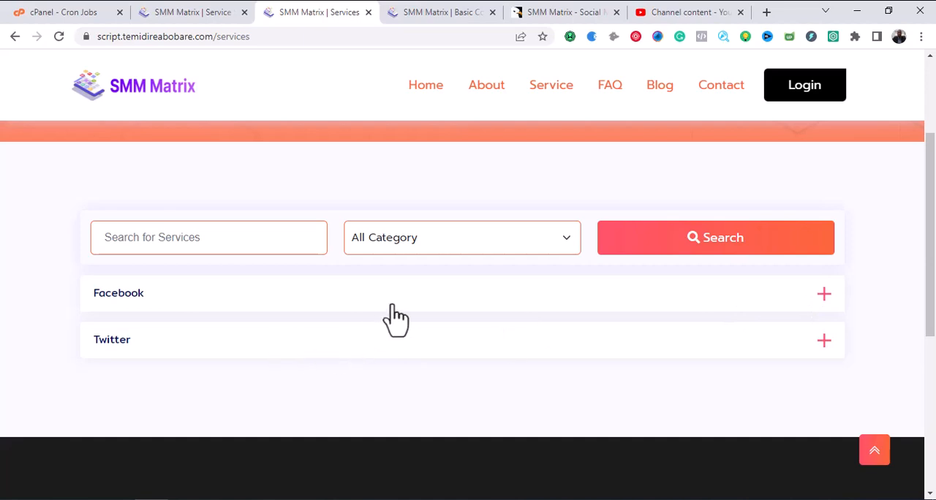
Return to the admin services page and look at the API Providers section of the navigation.
left_click(209, 12)
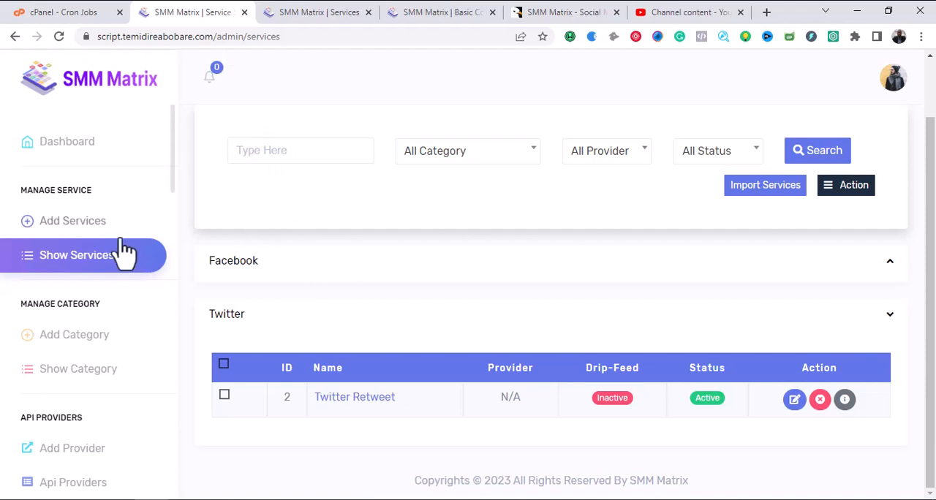
scroll(173, 168, "down", 1)
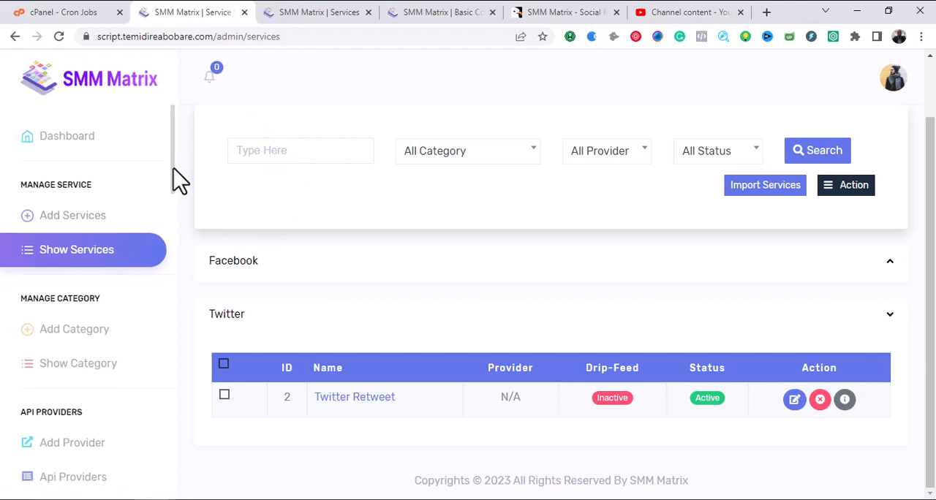
scroll(173, 190, "down", 3)
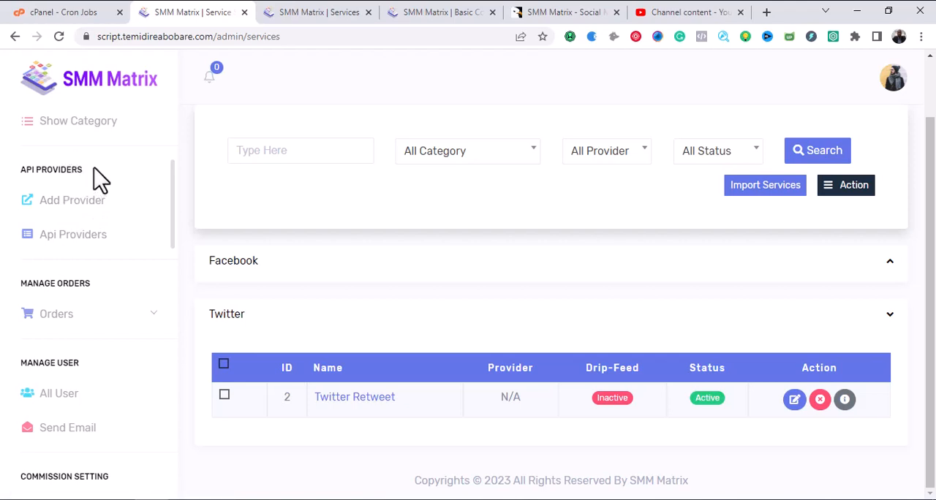
left_click_drag(94, 169, 24, 168)
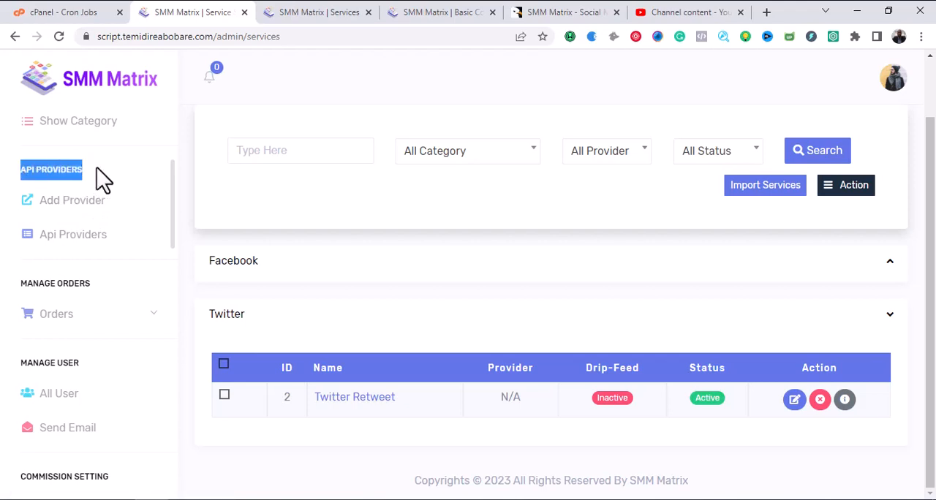
left_click(98, 168)
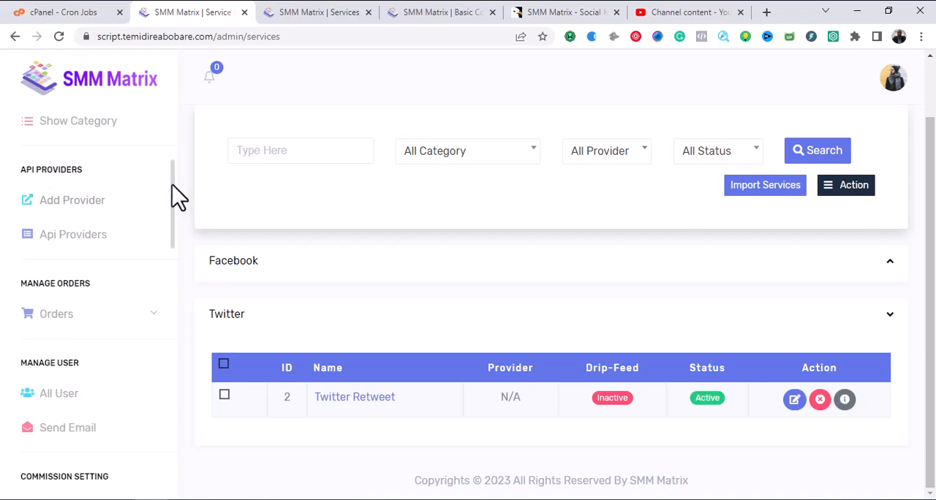
Look through the admin navigation's user and payment sections and expand Orders to review its status pages.
left_click_drag(172, 184, 177, 232)
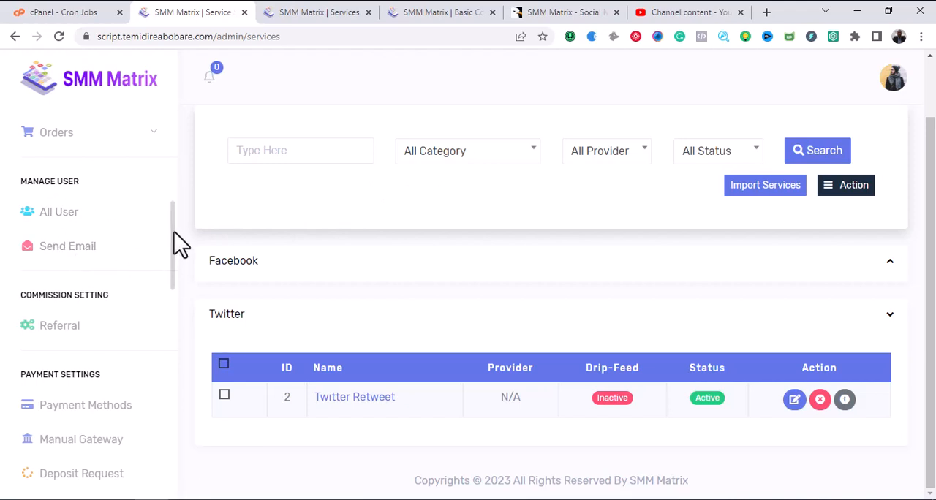
left_click_drag(175, 232, 56, 219)
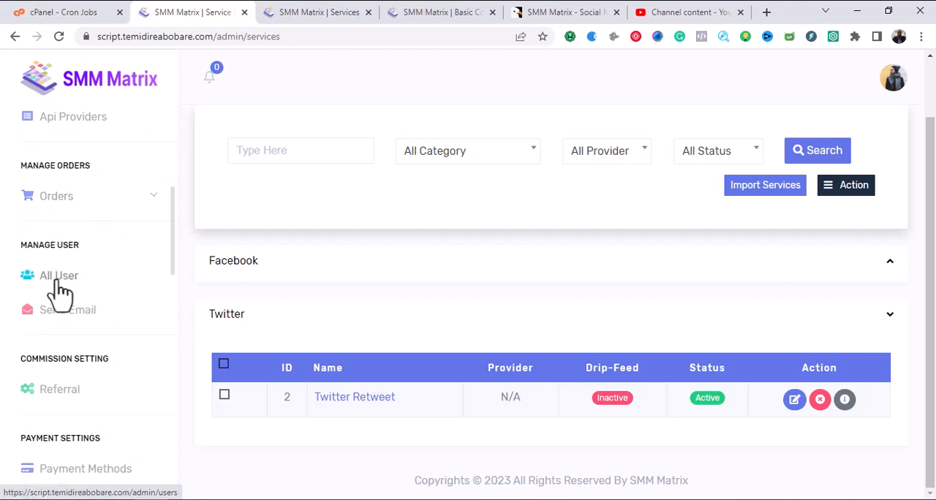
left_click(154, 198)
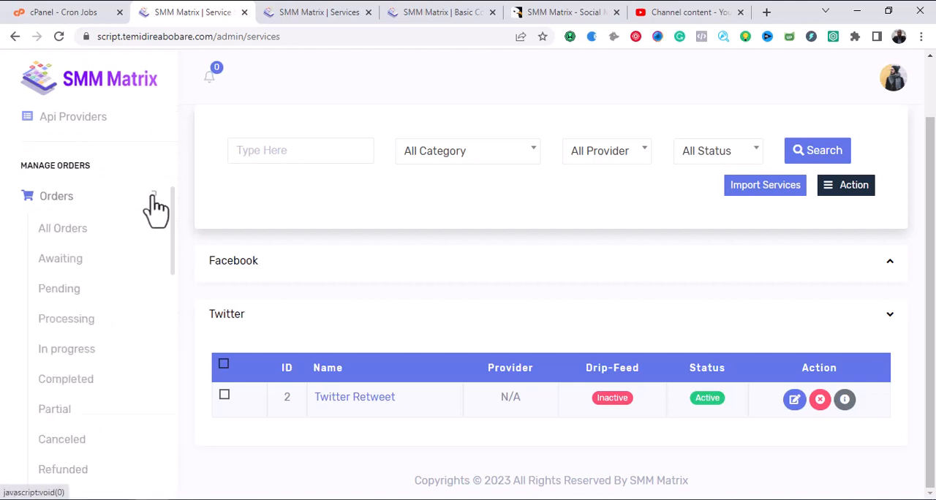
left_click_drag(174, 235, 172, 191)
scroll(172, 220, "down", 3)
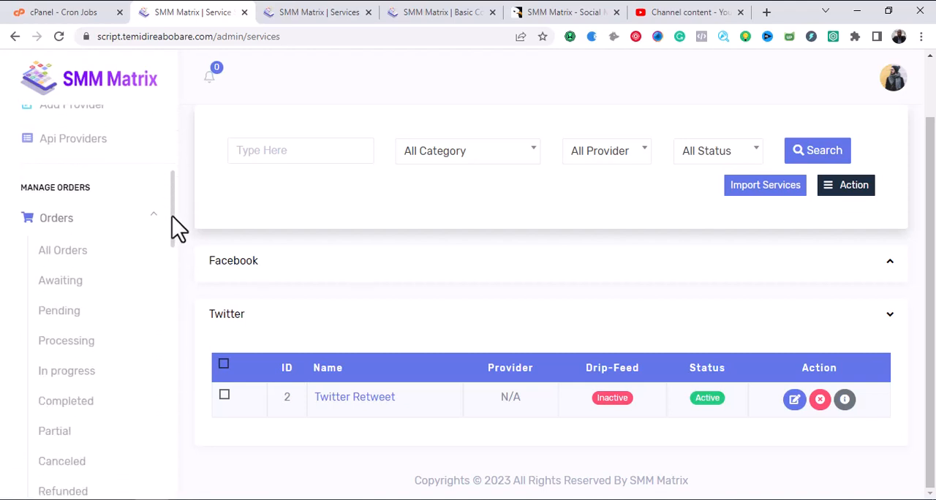
left_click(63, 146)
left_click(63, 146)
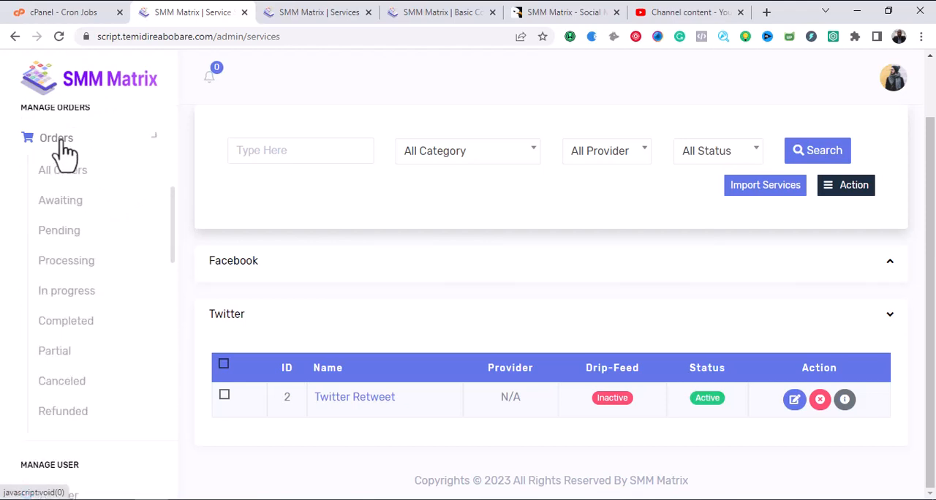
Open the All Orders page and examine its order search filters and order table.
left_click(60, 173)
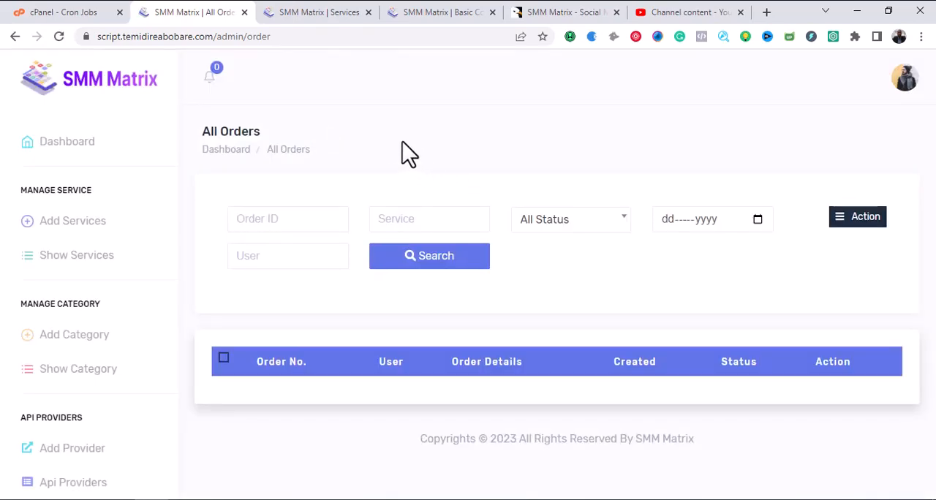
left_click(424, 4)
left_click(333, 12)
scroll(150, 209, "down", 2)
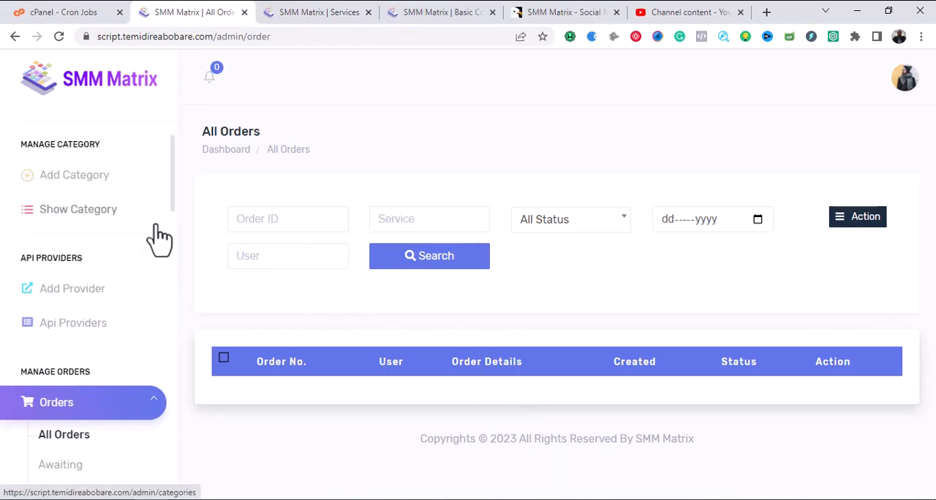
Open the All User page and examine its user search filters and user table.
scroll(170, 189, "down", 5)
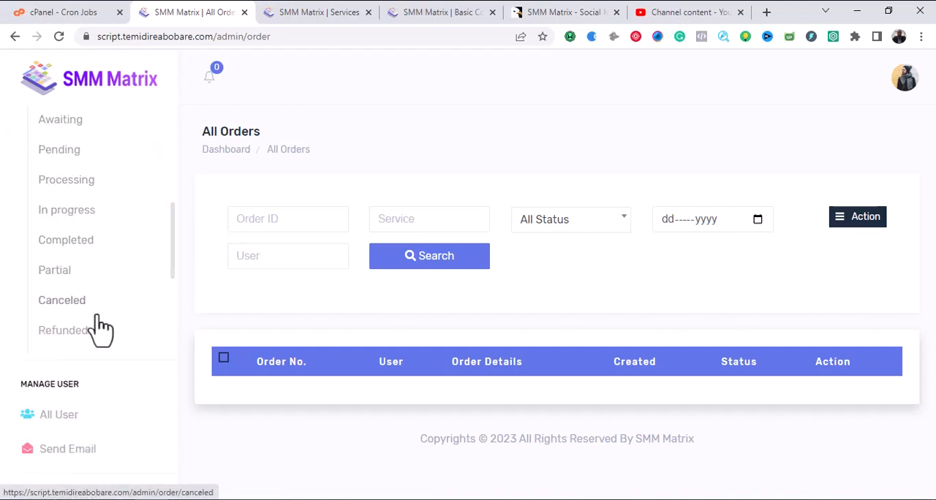
scroll(175, 251, "down", 4)
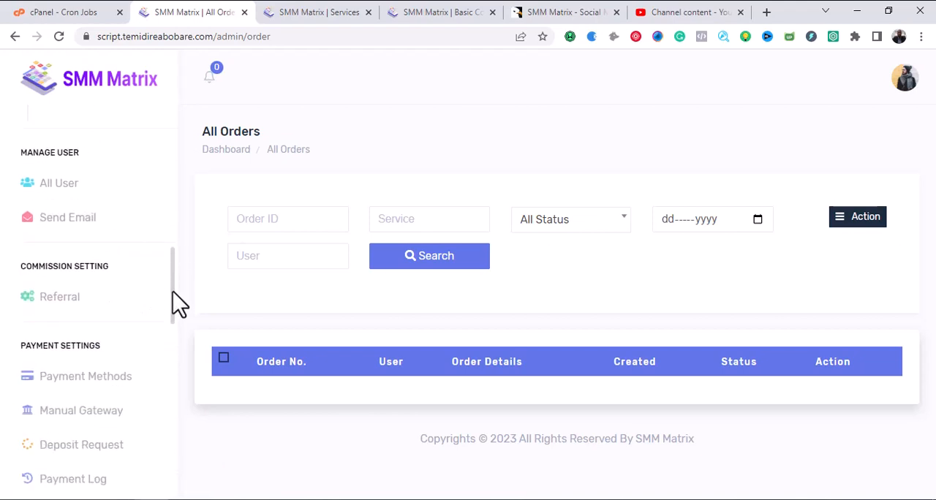
left_click(80, 181)
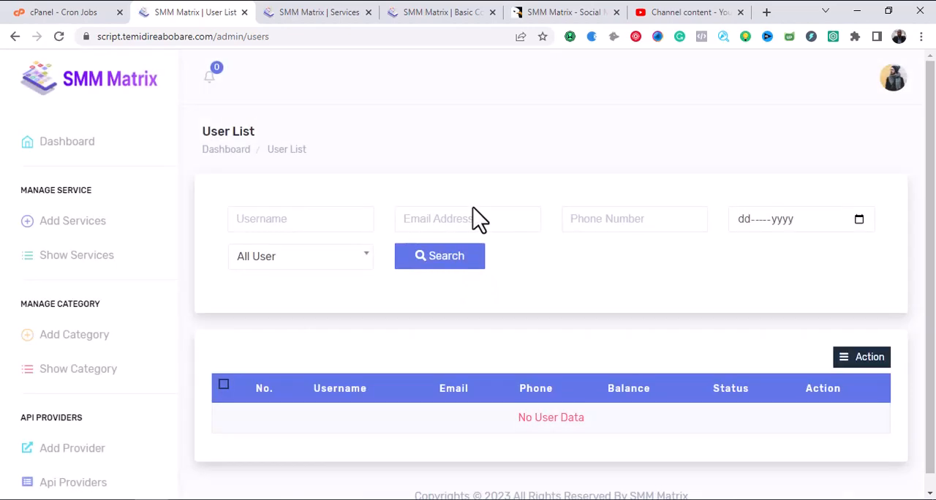
scroll(479, 223, "down", 1)
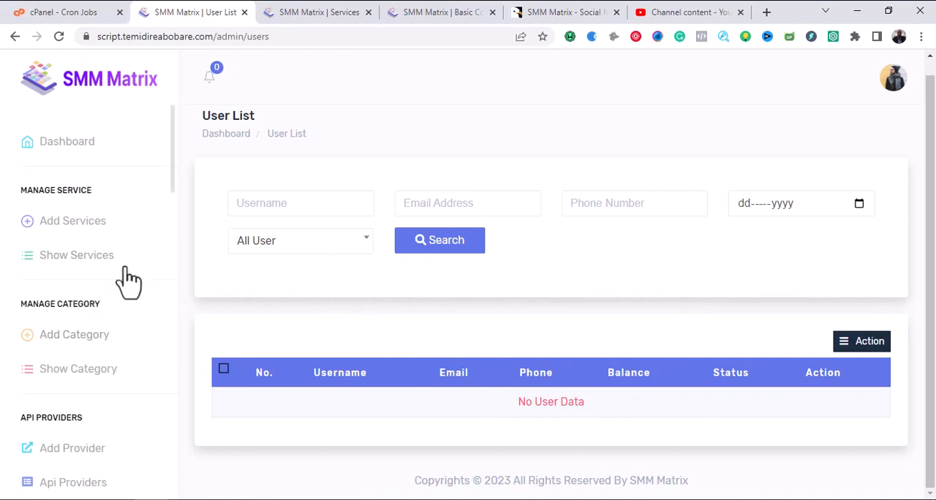
Open the Send Email page and look at the subject and message form for mailing all users.
left_click_drag(170, 172, 171, 177)
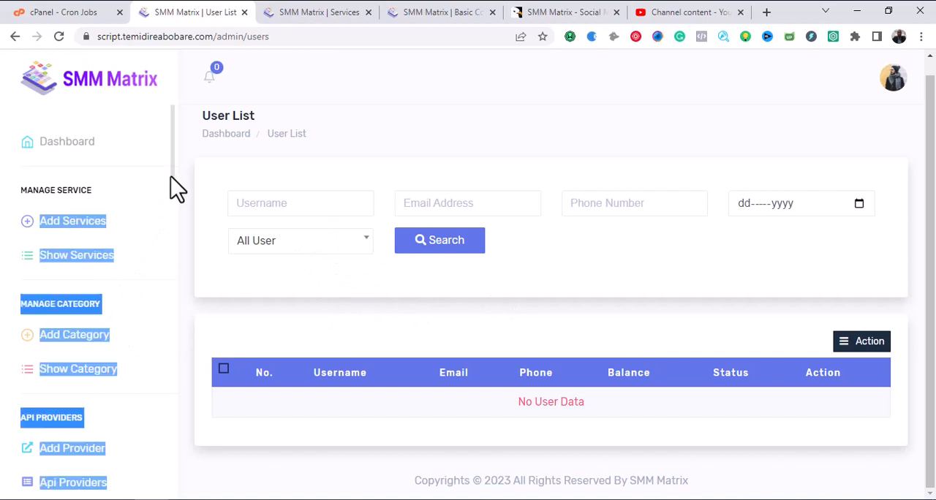
scroll(169, 166, "down", 1)
left_click(179, 179)
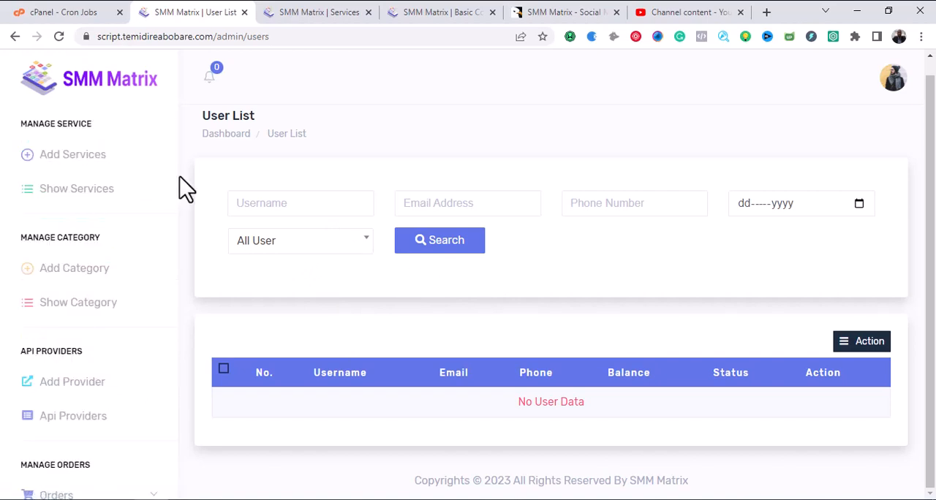
left_click_drag(174, 180, 172, 311)
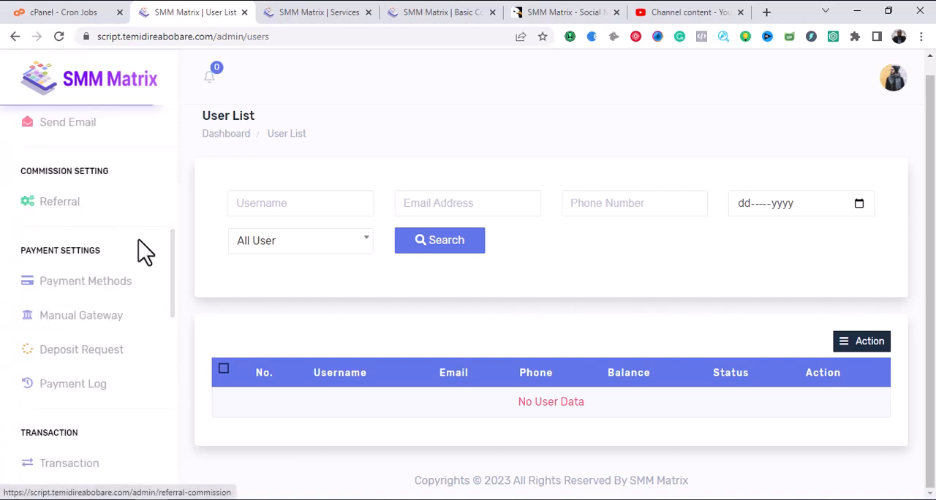
left_click(77, 125)
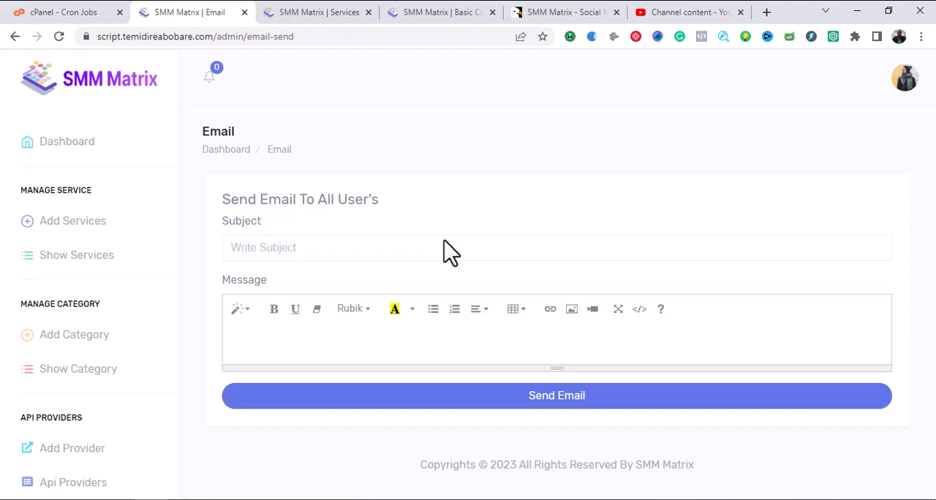
left_click(444, 243)
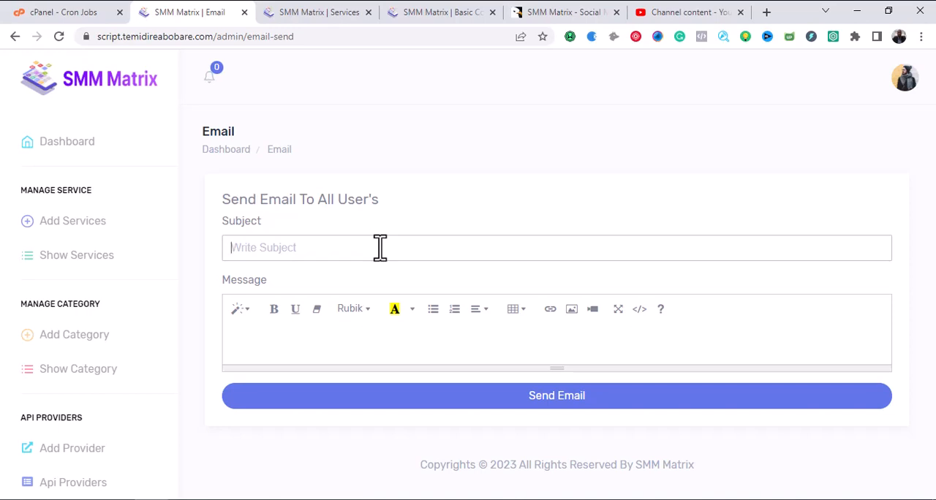
Open the Referral commission settings and switch the Upline Deposit Bonus on.
scroll(156, 251, "down", 4)
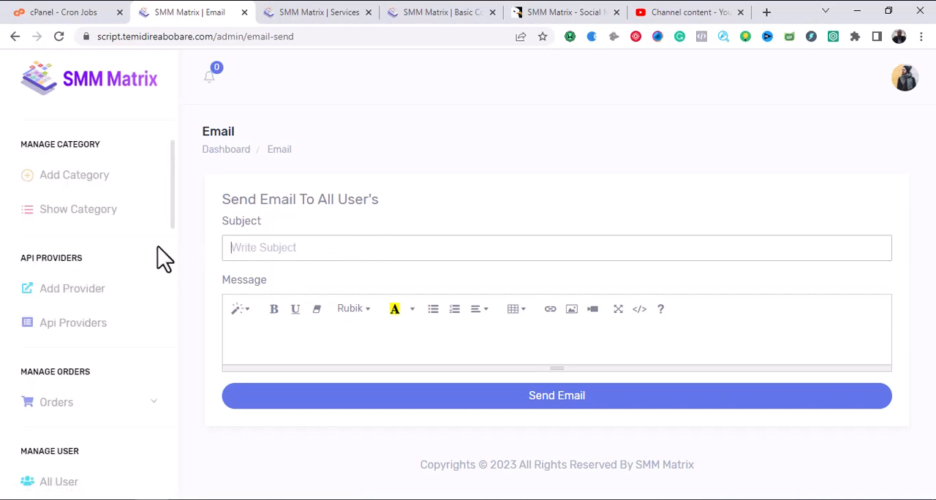
scroll(157, 251, "down", 2)
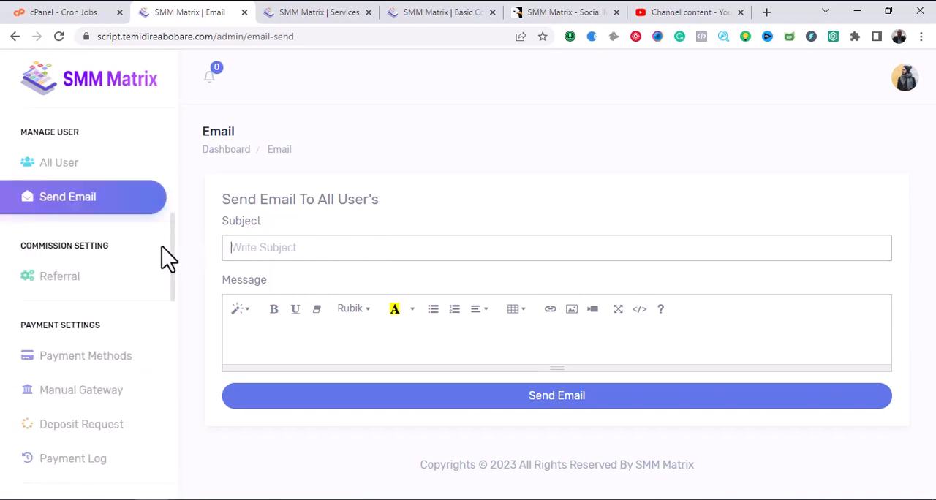
left_click(70, 287)
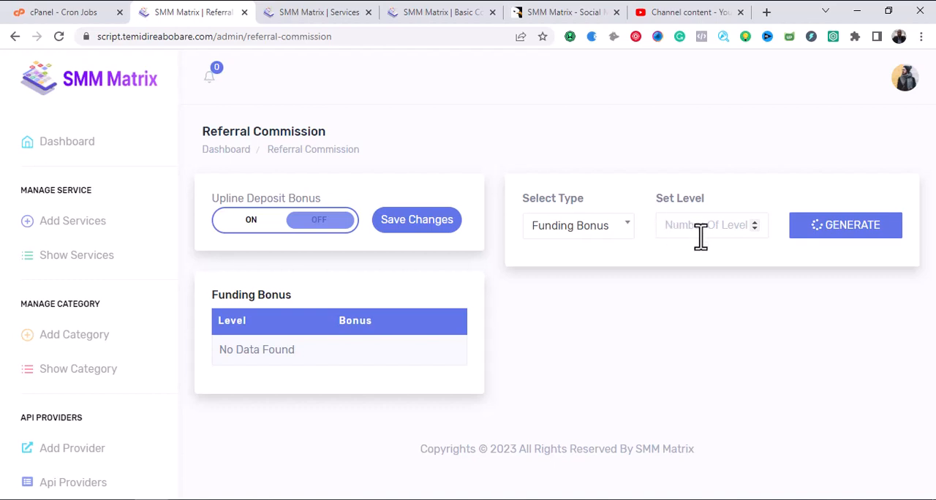
left_click(254, 227)
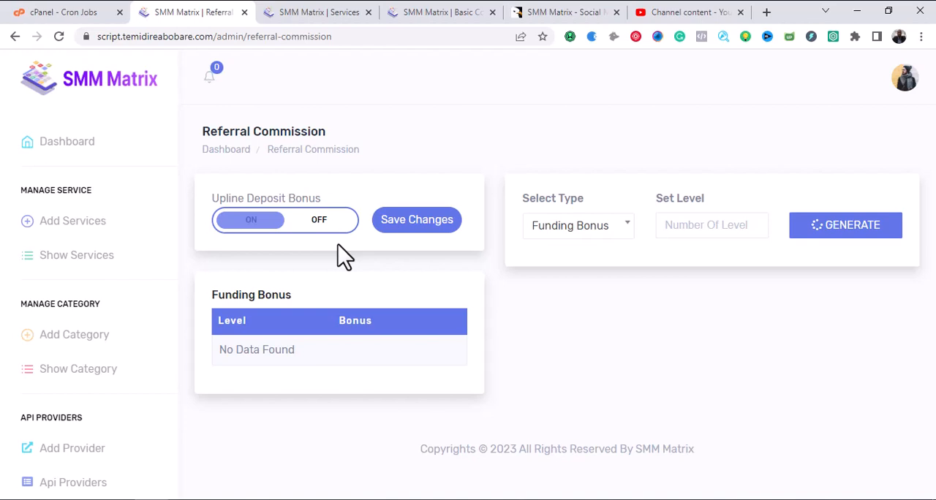
Check the available referral bonus types, keeping Funding Bonus selected, and look at the level count field.
left_click(617, 228)
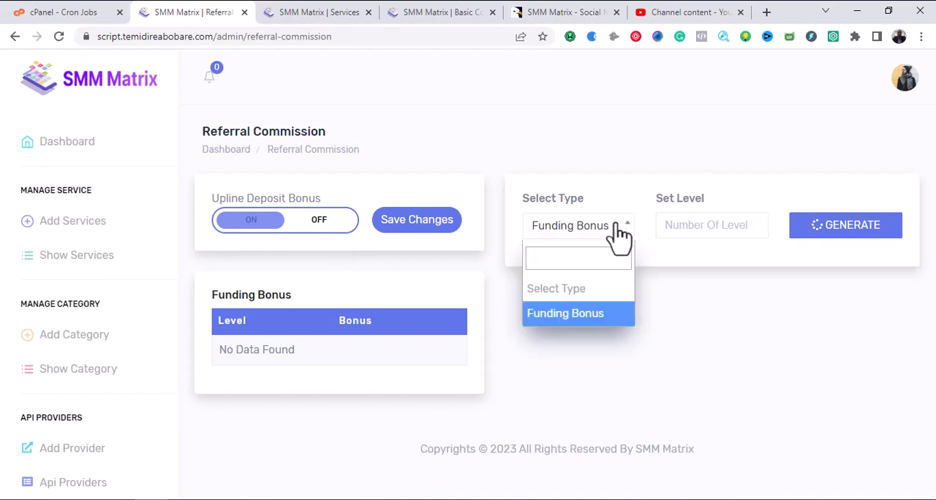
left_click(617, 227)
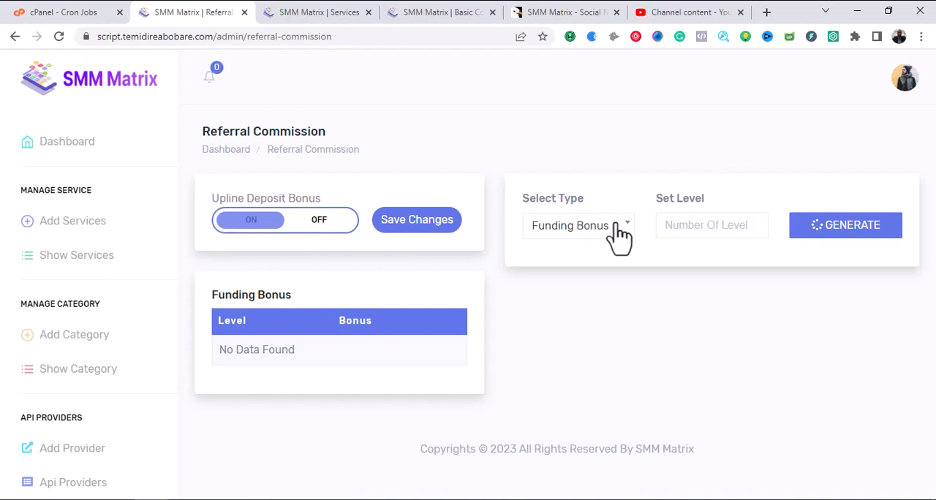
left_click(696, 223)
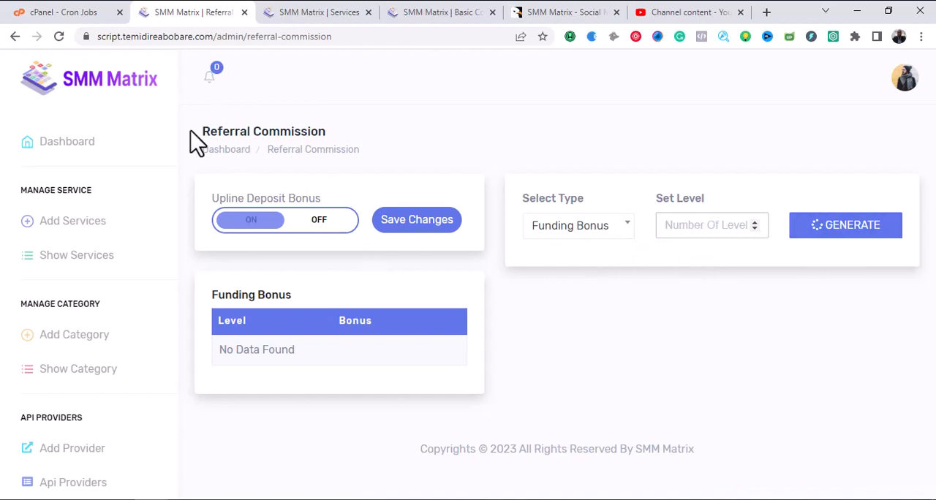
left_click(811, 238)
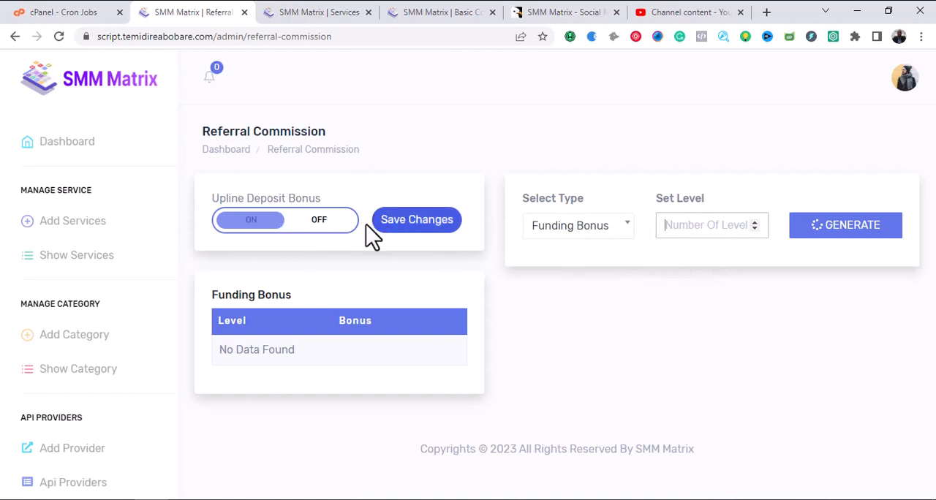
left_click(623, 236)
left_click(623, 235)
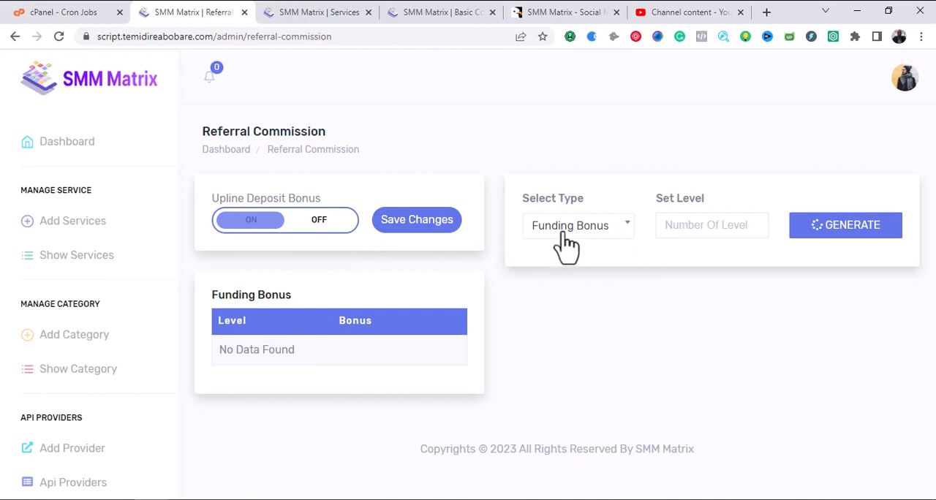
Enter 10 as the number of referral levels and save the Upline Deposit Bonus setting.
left_click(684, 233)
left_click(693, 229)
type("1")
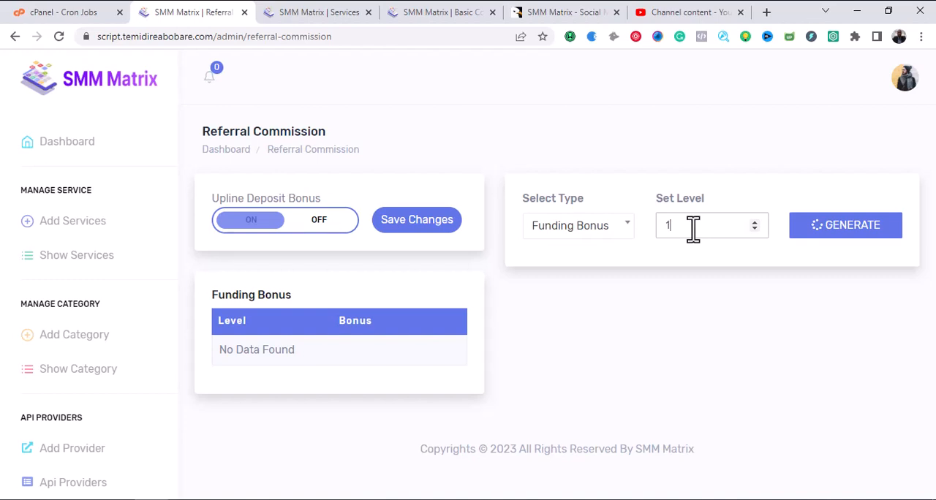
type("0")
left_click(410, 233)
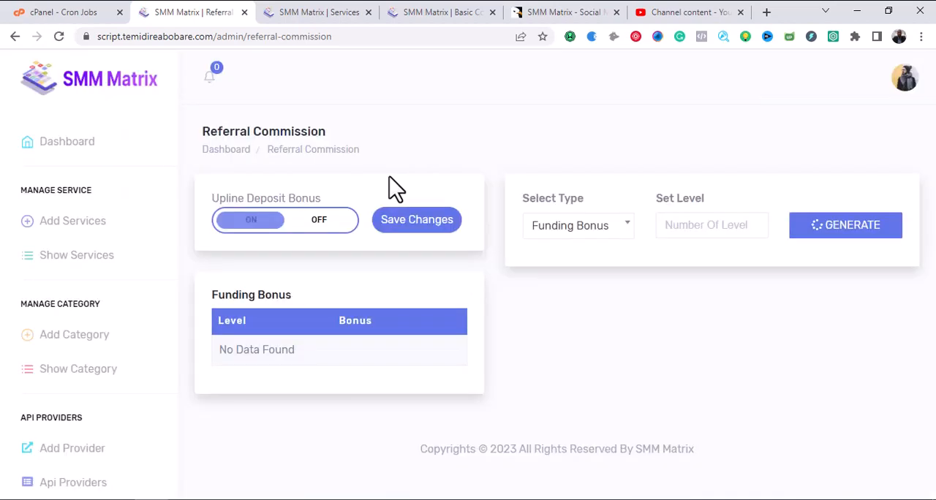
Set the Funding Bonus level count to 10 again and generate the level bonus fields.
left_click(723, 226)
type("10")
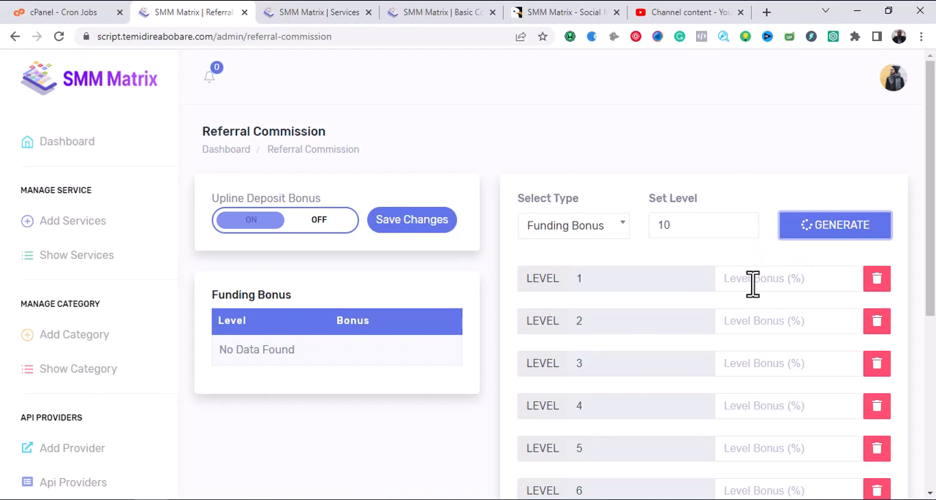
scroll(752, 284, "down", 2)
scroll(750, 286, "down", 2)
left_click(748, 358)
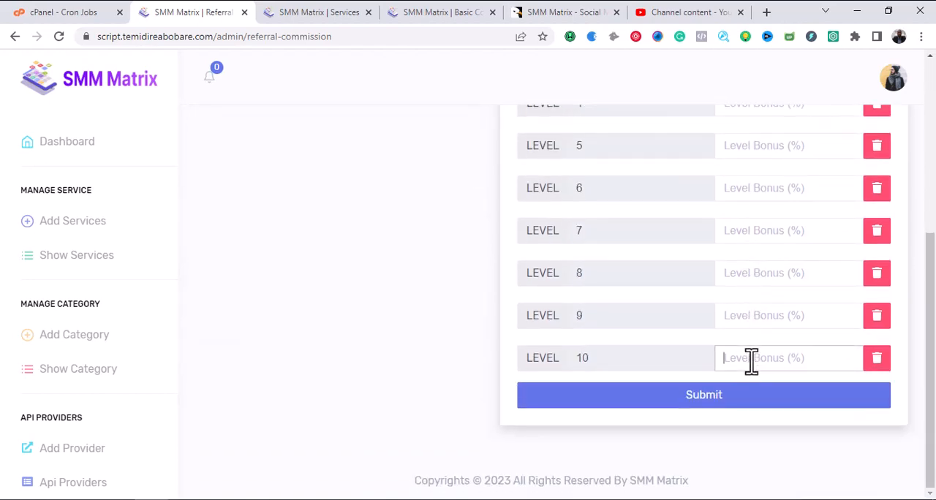
Review the generated Funding Bonus levels and their percentage fields from level 1 to level 10.
scroll(761, 360, "up", 1)
scroll(758, 351, "up", 3)
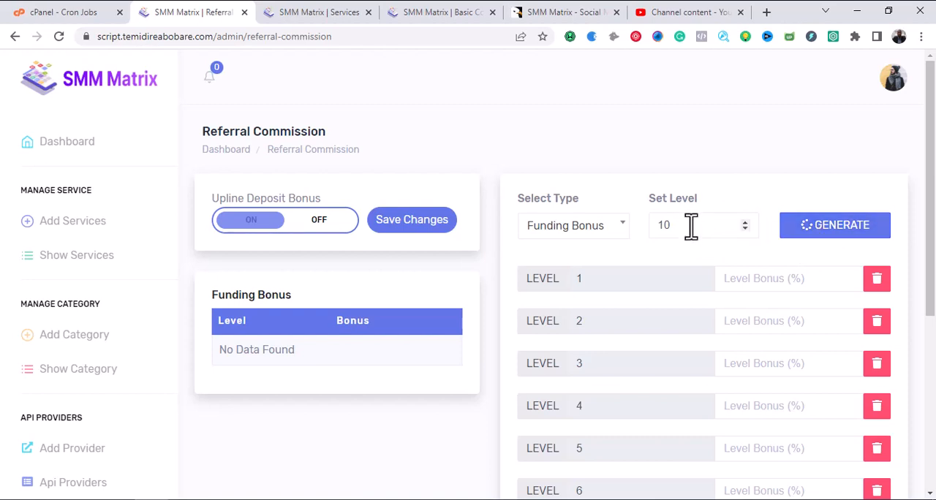
scroll(681, 274, "down", 4)
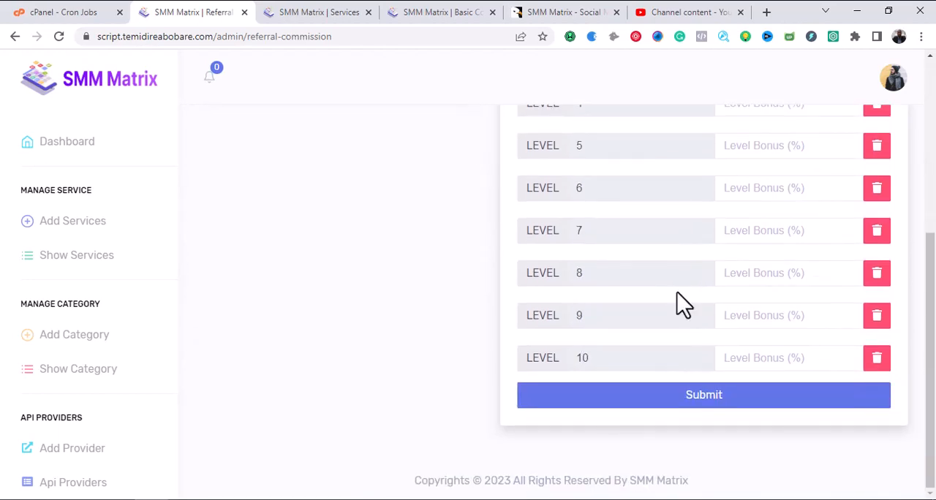
scroll(678, 296, "up", 5)
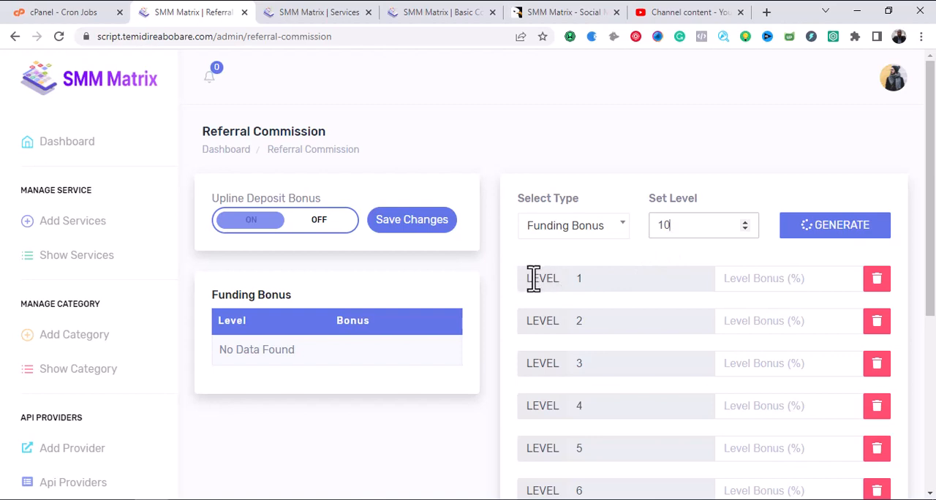
left_click(744, 278)
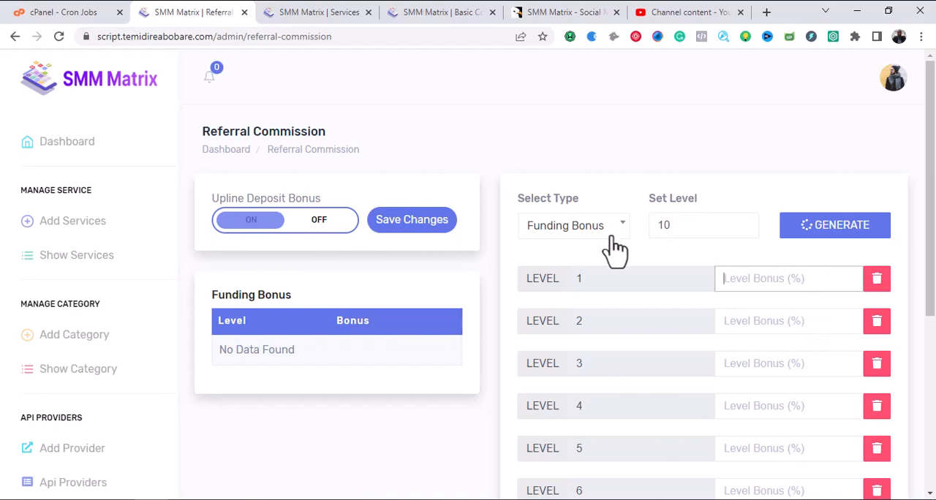
scroll(648, 253, "down", 2)
scroll(665, 253, "up", 2)
Open the Payment Methods page and look through the list of payment gateways and their statuses.
scroll(413, 273, "down", 2)
scroll(102, 300, "down", 4)
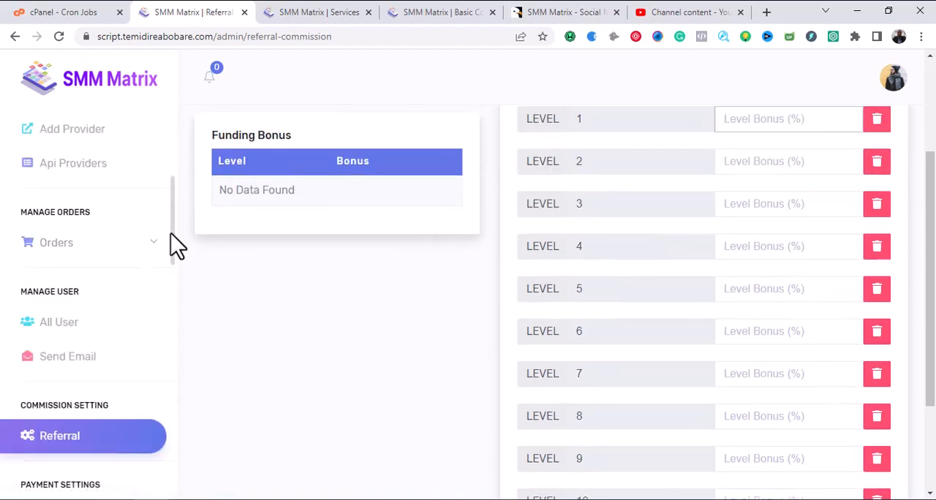
left_click_drag(171, 228, 173, 291)
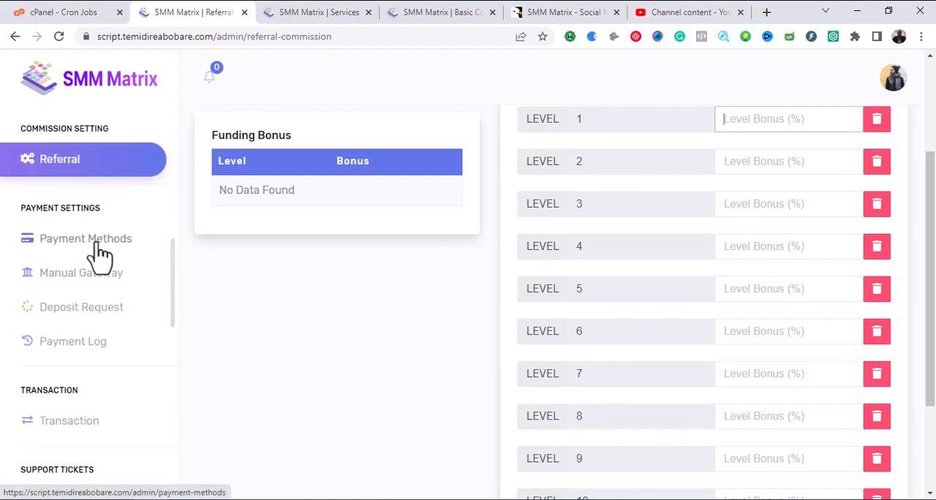
left_click(100, 255)
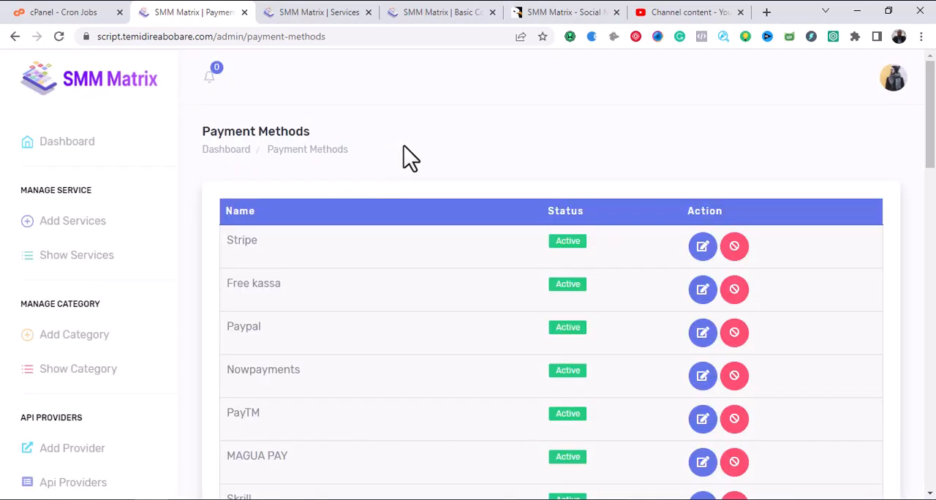
mouse_move(930, 124)
left_mouse_down()
mouse_move(914, 433)
mouse_move(933, 133)
mouse_move(922, 432)
mouse_move(916, 410)
mouse_move(927, 395)
mouse_move(932, 136)
left_mouse_up()
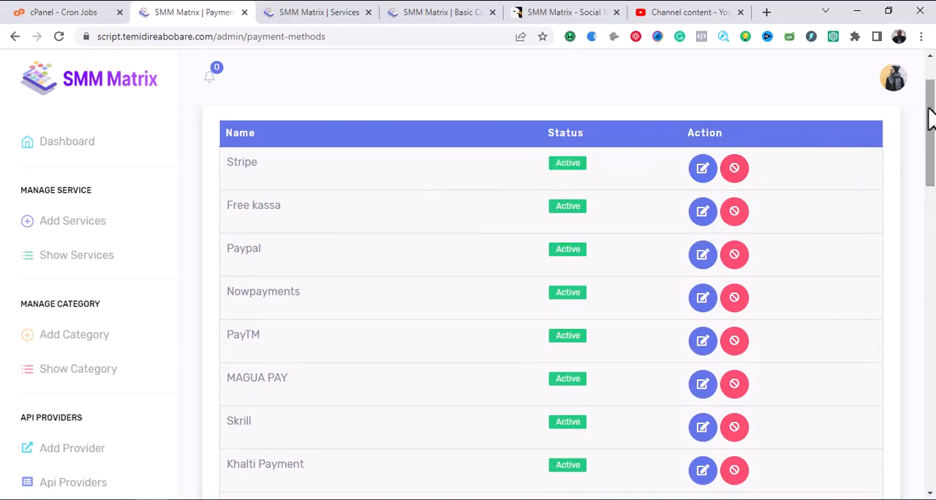
left_click_drag(932, 114, 933, 179)
Open the Manual Gateway page and look at its Bank Transfer method and available actions.
scroll(139, 351, "down", 6)
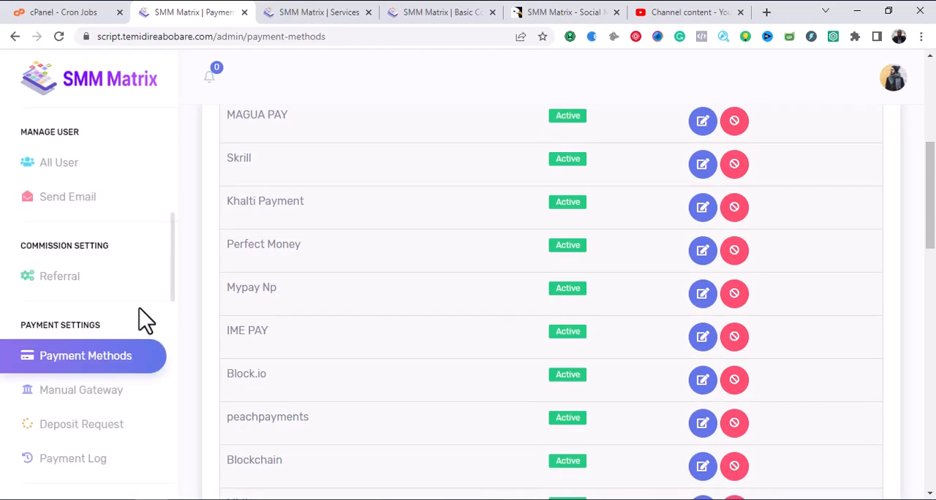
left_click(95, 400)
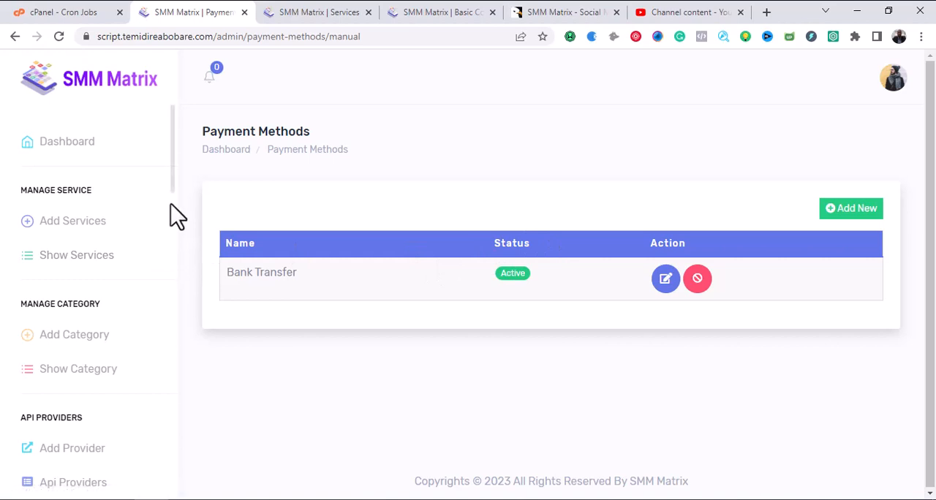
left_click_drag(172, 167, 176, 203)
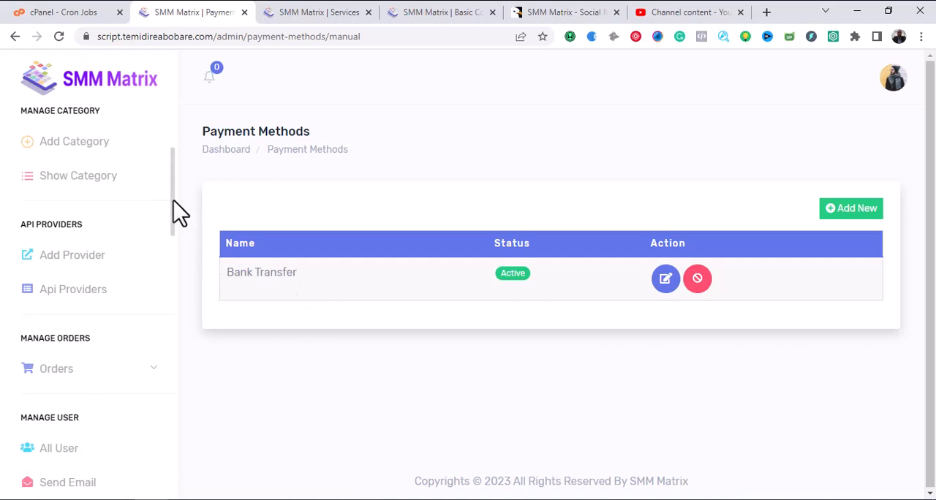
Open the Deposit Request page and look at the pending payments table and its search filters.
scroll(173, 200, "down", 1)
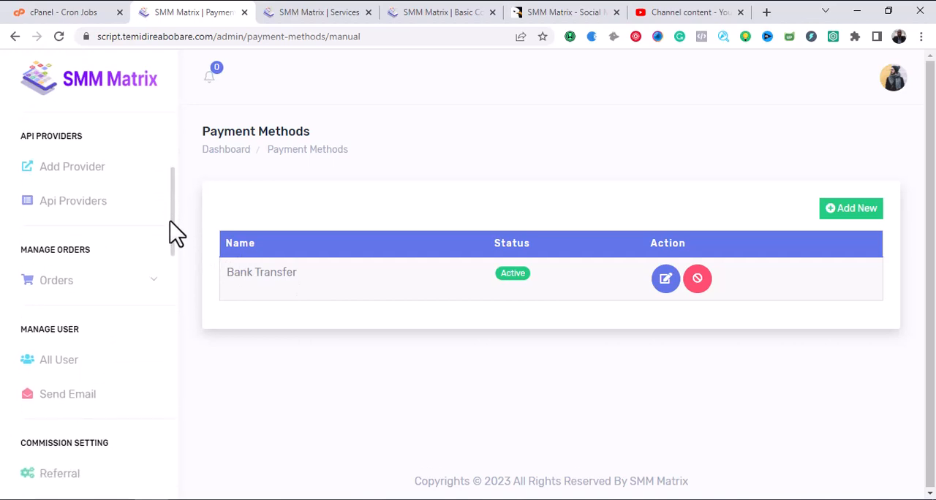
left_click_drag(170, 221, 171, 318)
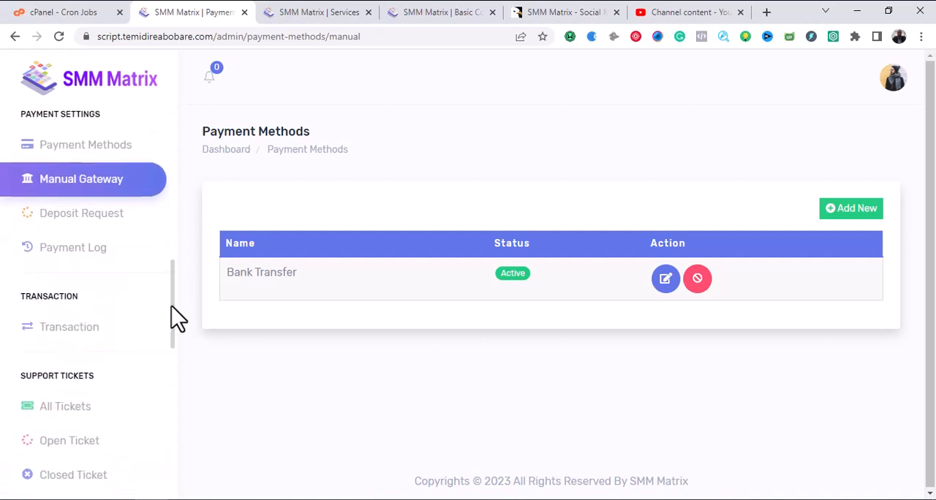
left_click(74, 227)
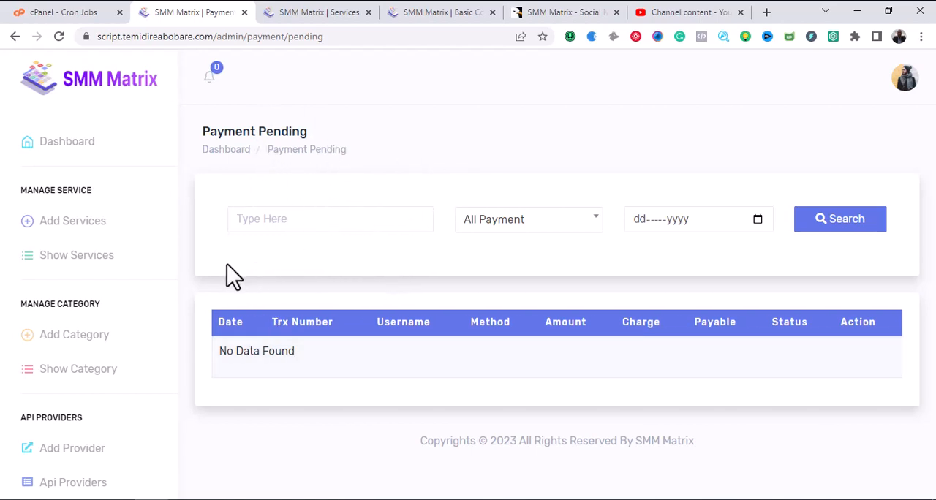
Open the Payment Log page and look at the payment records table and its filters.
scroll(173, 207, "down", 2)
scroll(172, 204, "down", 7)
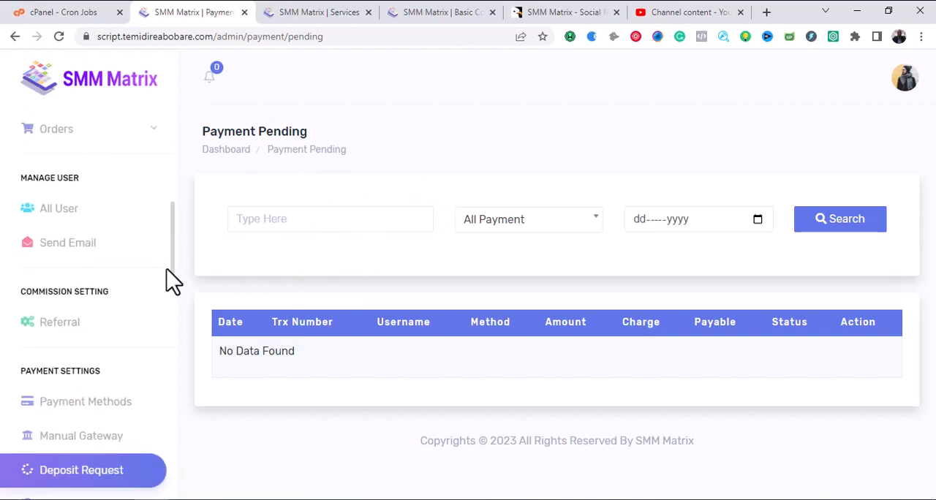
scroll(170, 332, "down", 1)
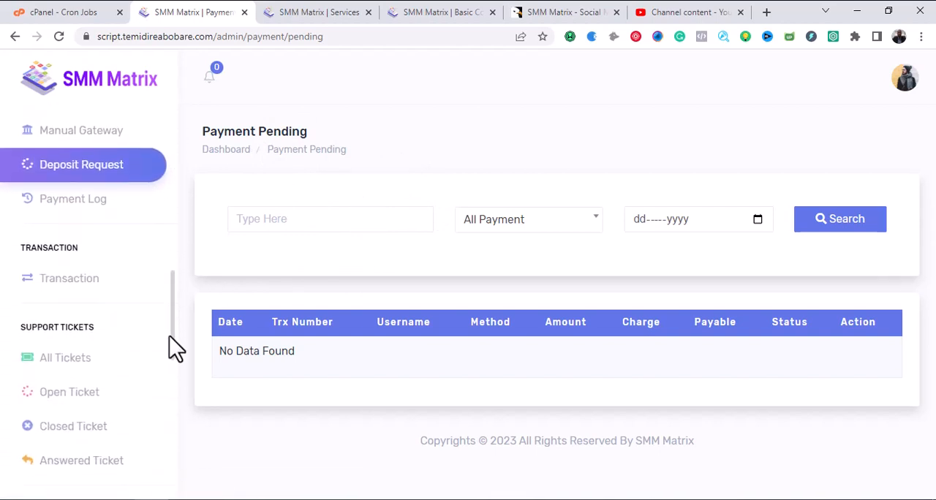
left_click(76, 177)
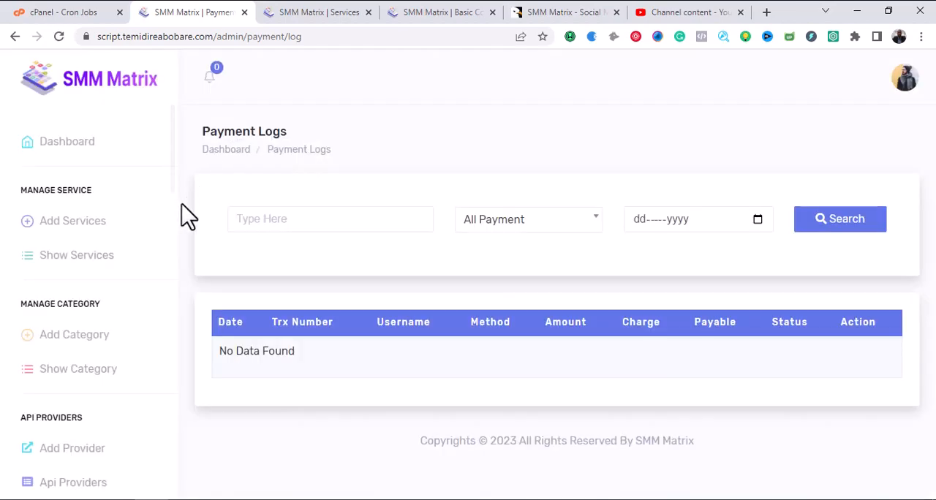
Open the Transaction page and look at its search fields and transaction table.
left_click_drag(173, 155, 172, 159)
scroll(174, 176, "down", 2)
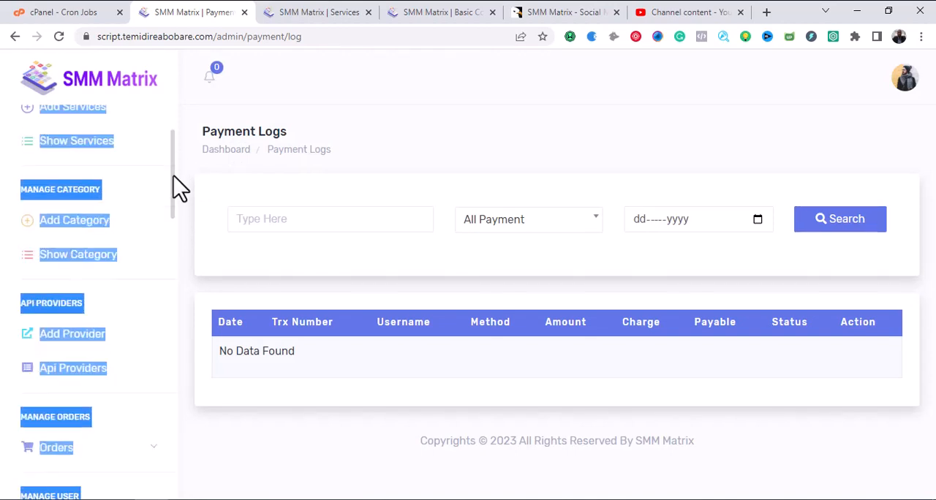
left_click(182, 172)
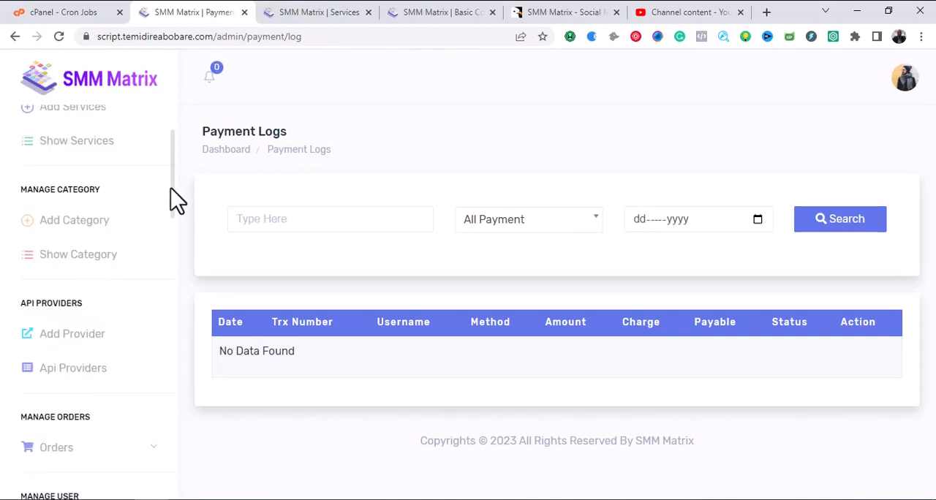
scroll(176, 212, "down", 5)
scroll(167, 286, "down", 5)
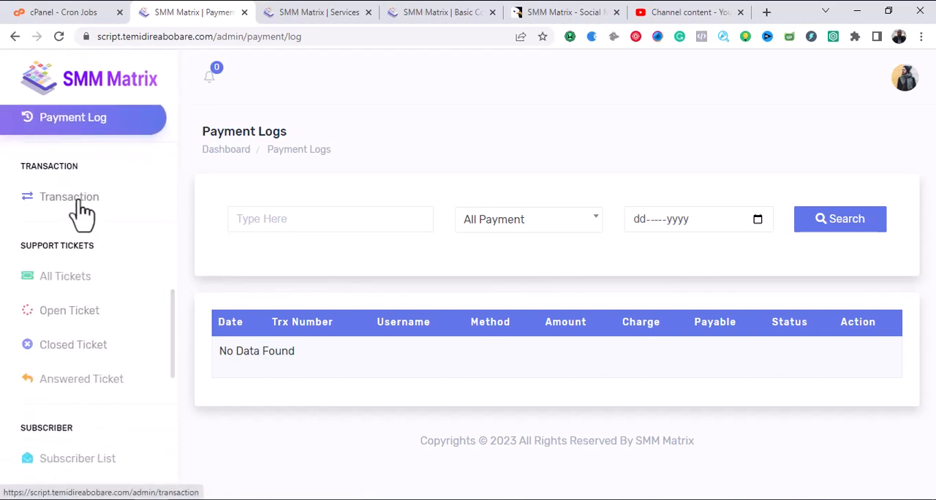
left_click(82, 211)
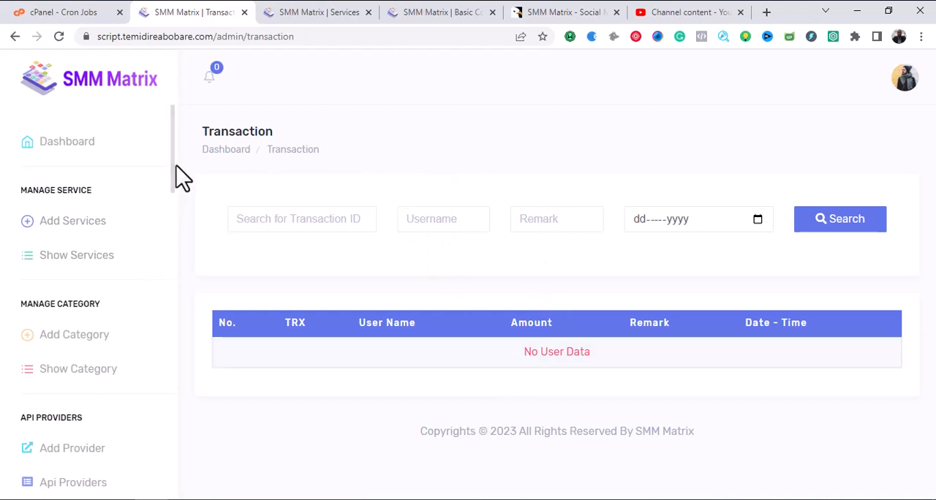
Open the All Tickets page of the support tickets and look at the ticket list and its filters.
left_click_drag(172, 168, 171, 391)
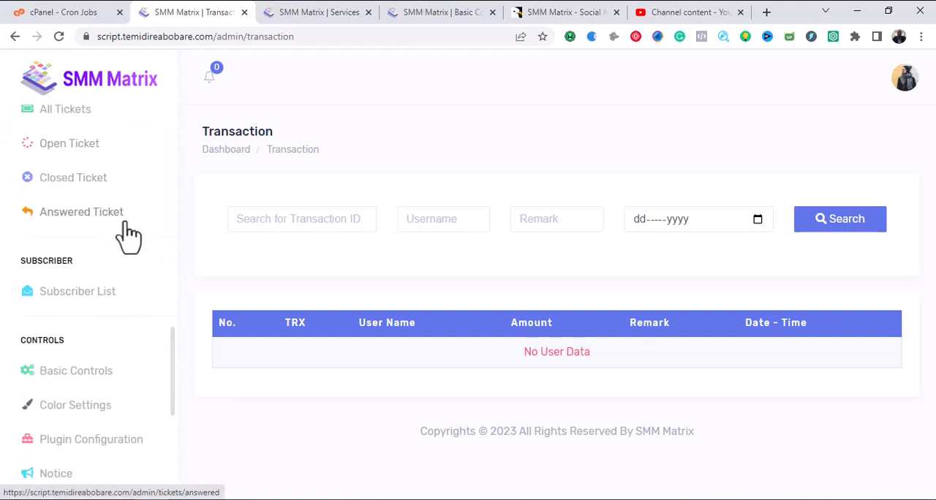
left_click_drag(173, 361, 172, 314)
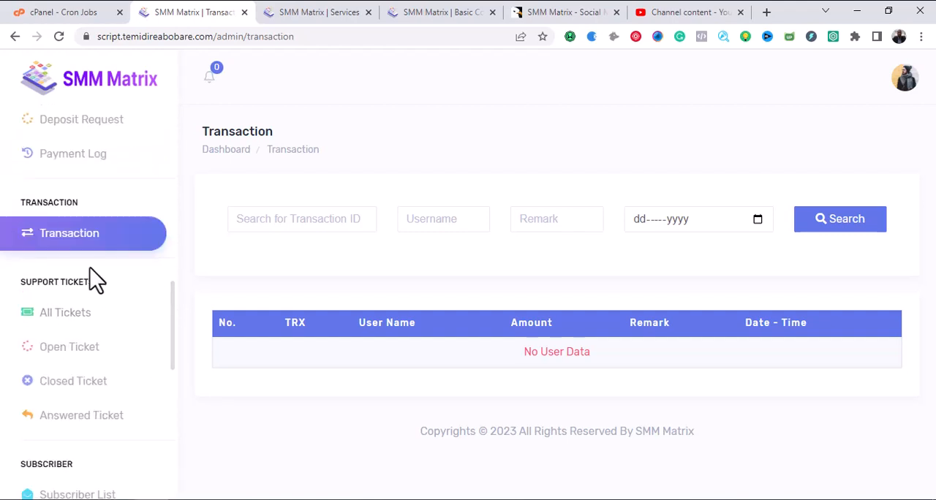
left_click(83, 329)
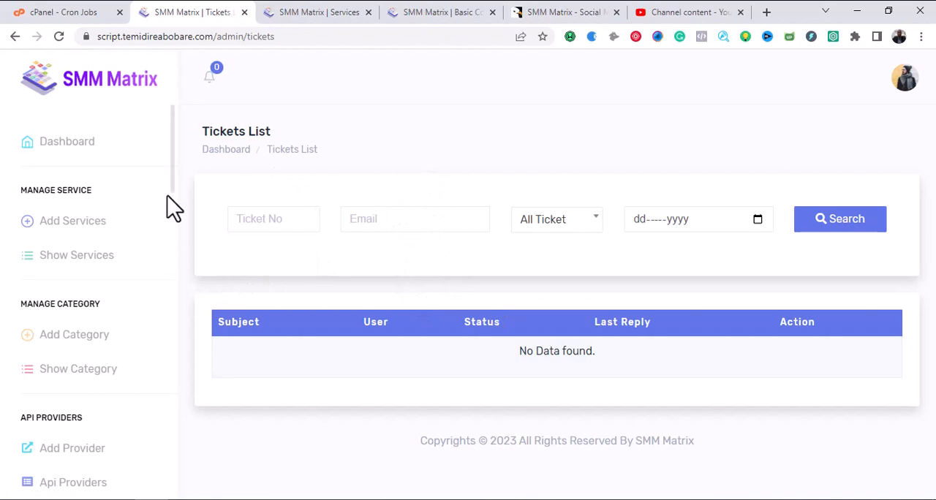
Look over the remaining support ticket categories and open the Subscriber List page.
scroll(173, 167, "down", 1)
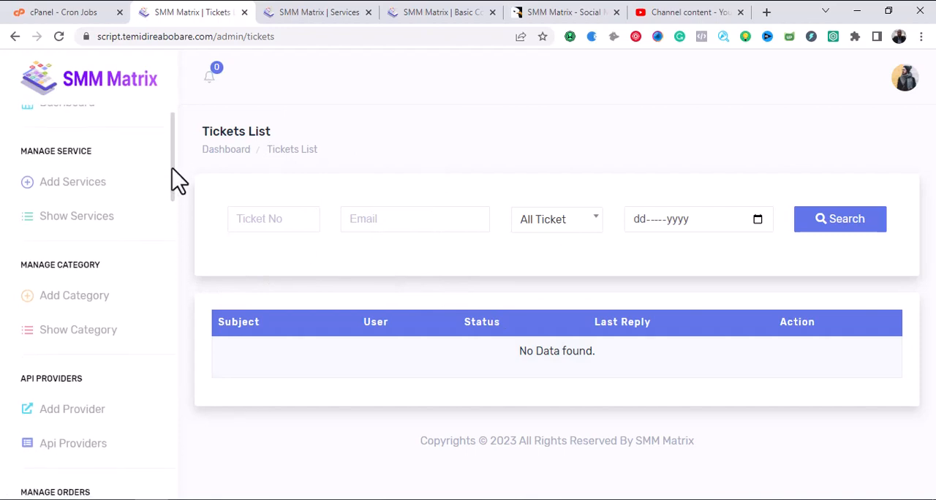
left_click_drag(173, 170, 174, 381)
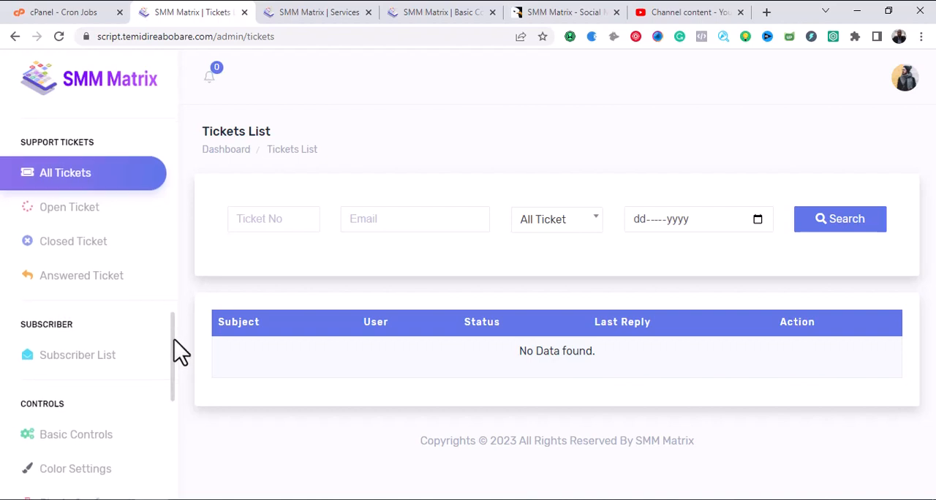
scroll(174, 351, "down", 1)
scroll(147, 351, "up", 2)
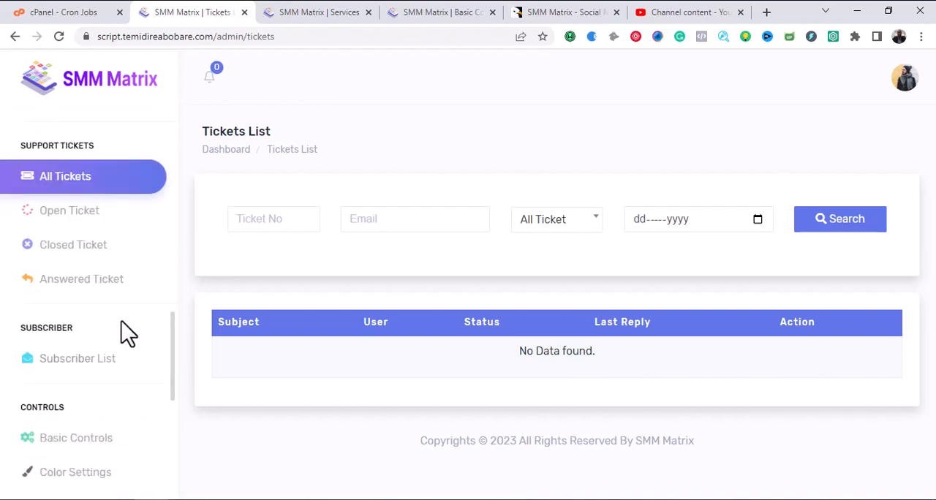
left_click(85, 372)
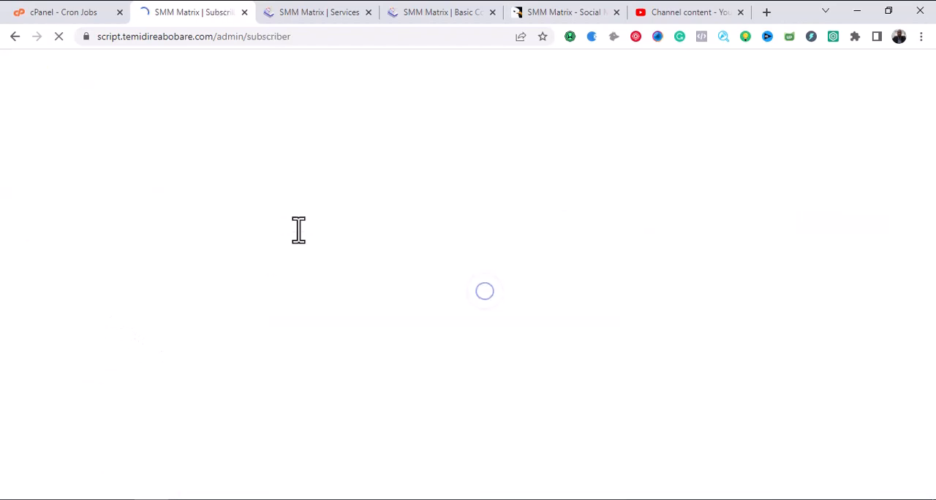
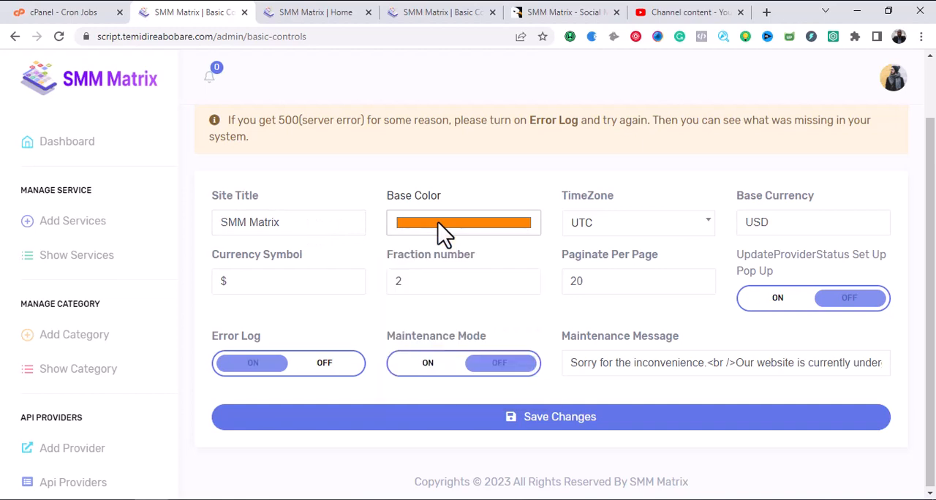
Set the site's time zone to Africa/Lagos and the base currency to NGN in the basic controls.
left_click(439, 228)
left_click(623, 231)
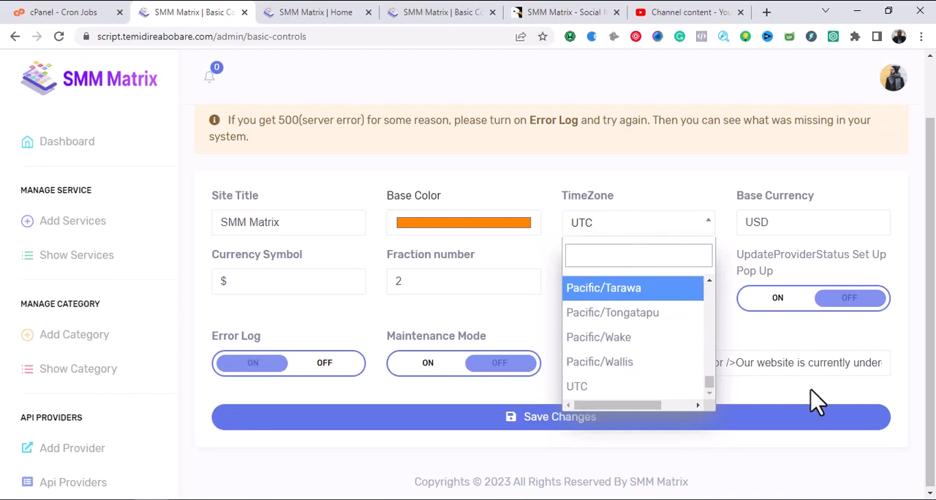
left_click_drag(710, 382, 701, 291)
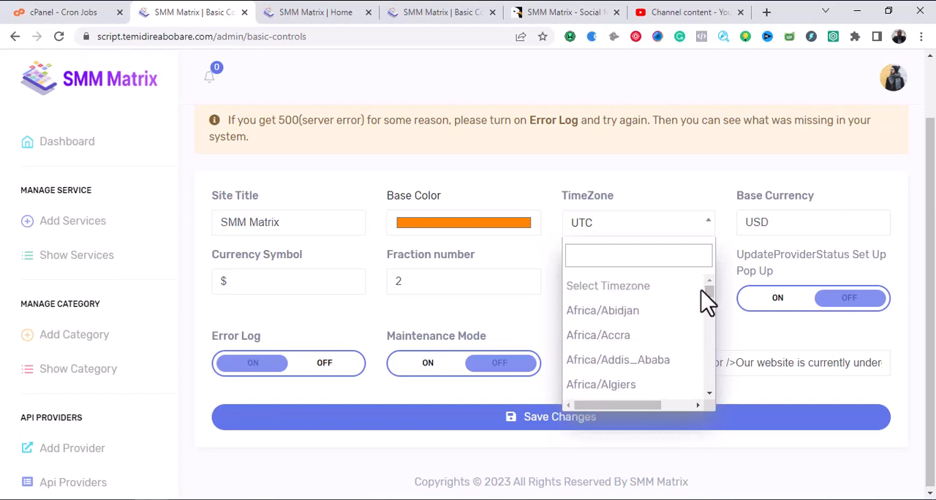
left_click_drag(708, 395, 707, 399)
left_click(655, 313)
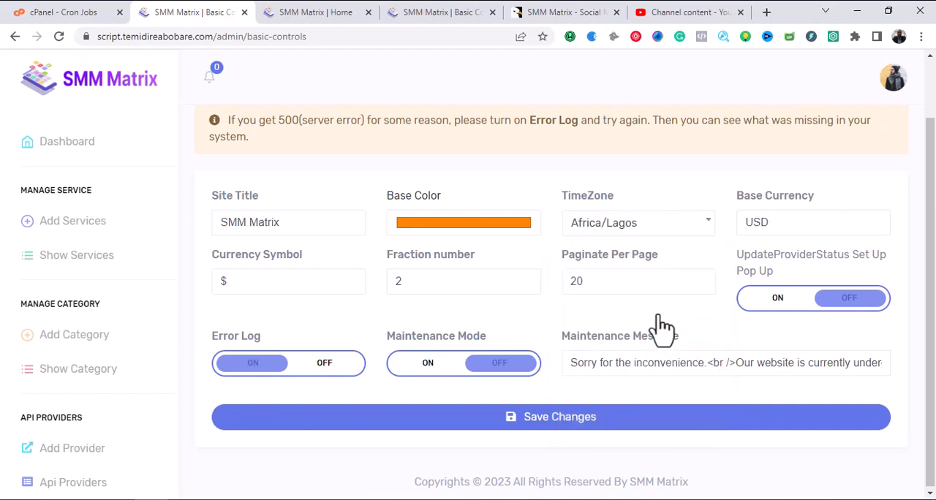
left_click(779, 227)
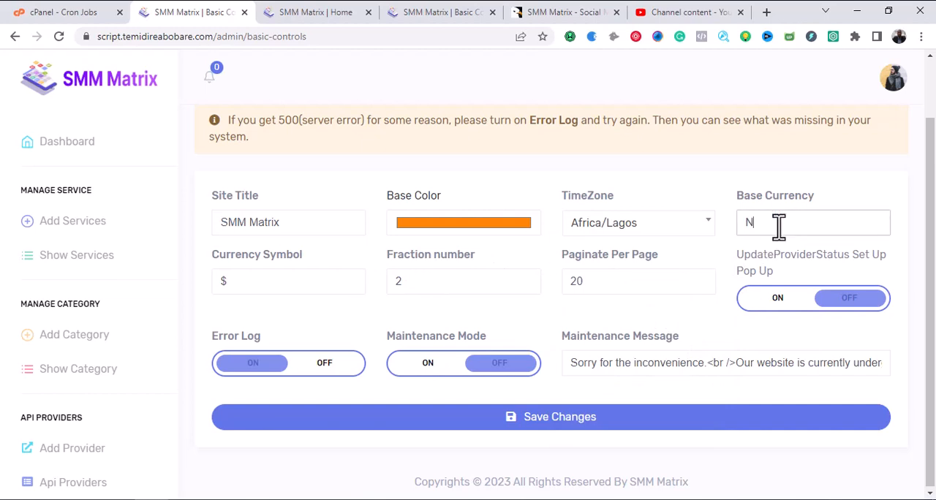
type("NGN")
Search Google for "naira symbol" in a new browser tab and copy the ₦ sign from the result.
left_click(766, 11)
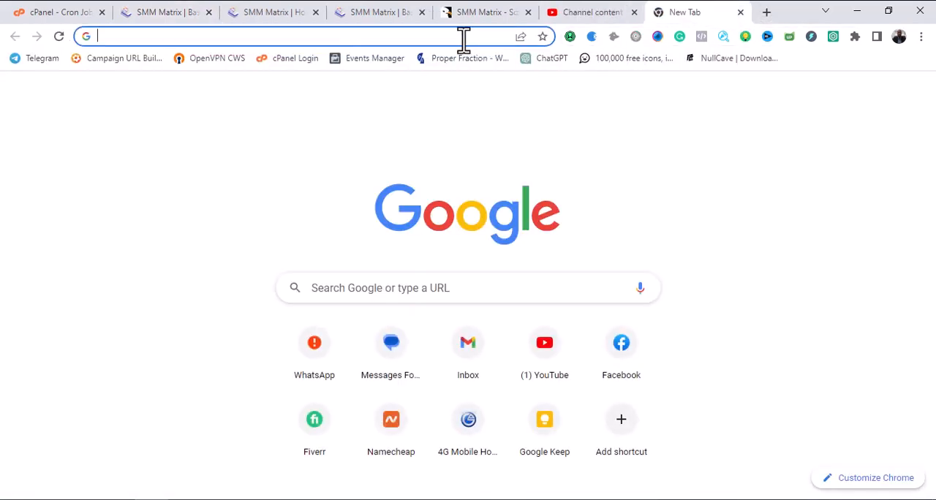
type("naira")
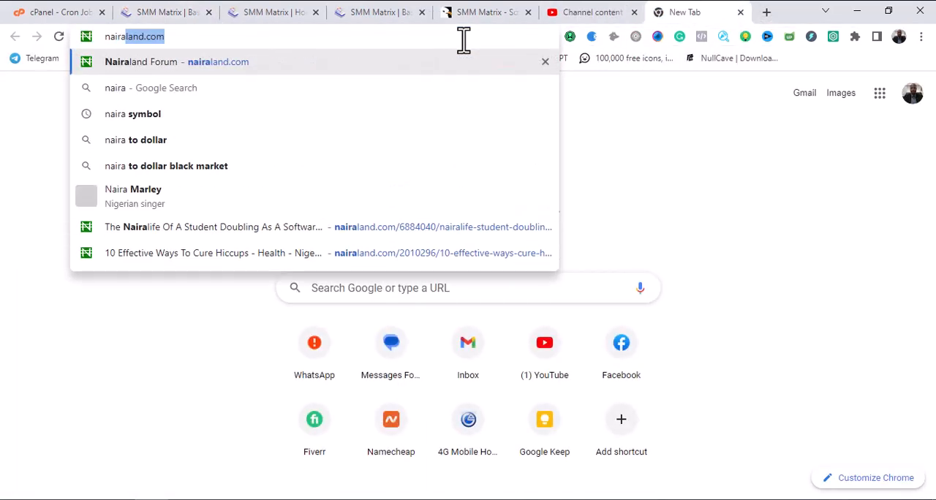
left_click(203, 120)
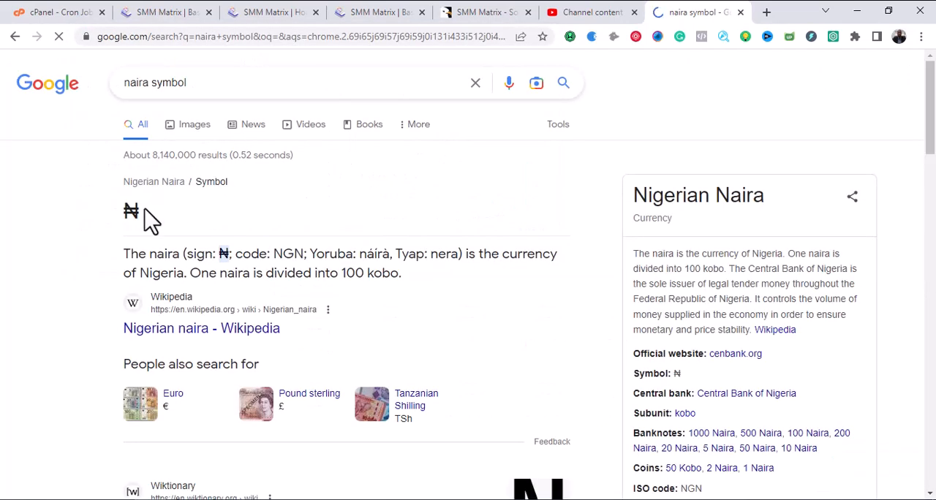
left_click_drag(145, 210, 128, 210)
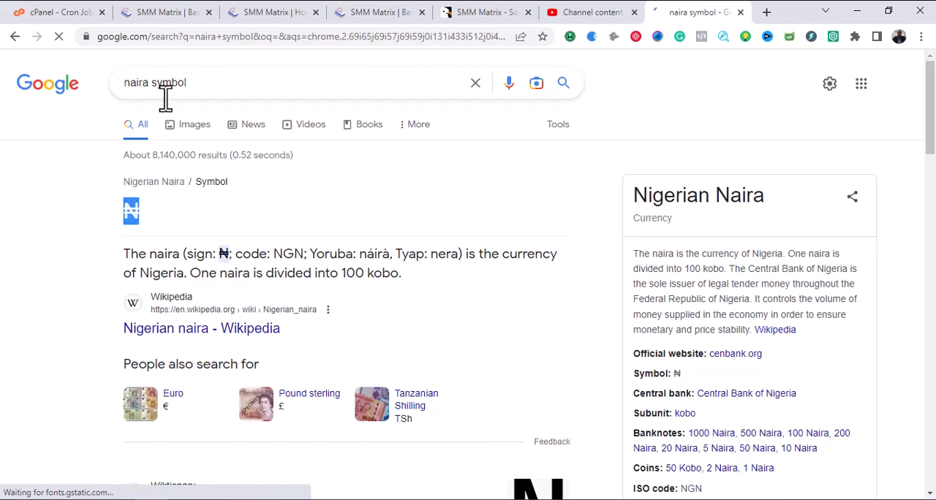
key("shift+F10")
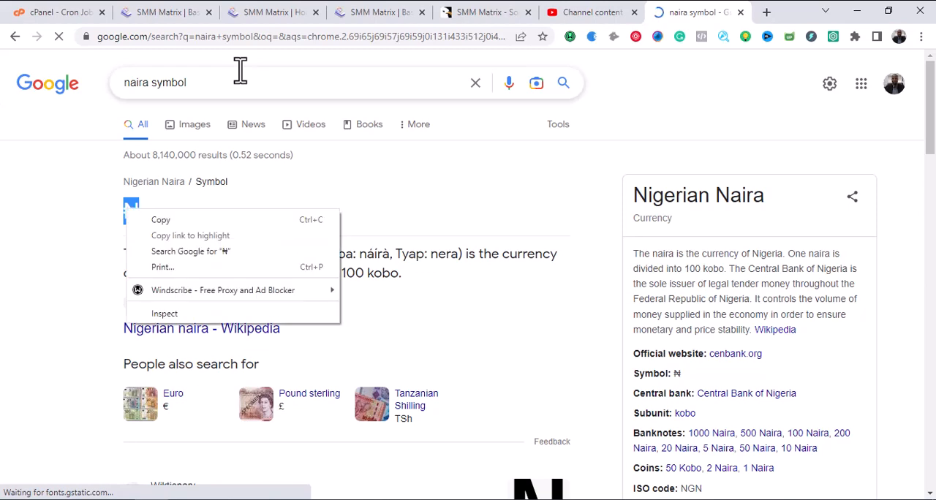
left_click(172, 219)
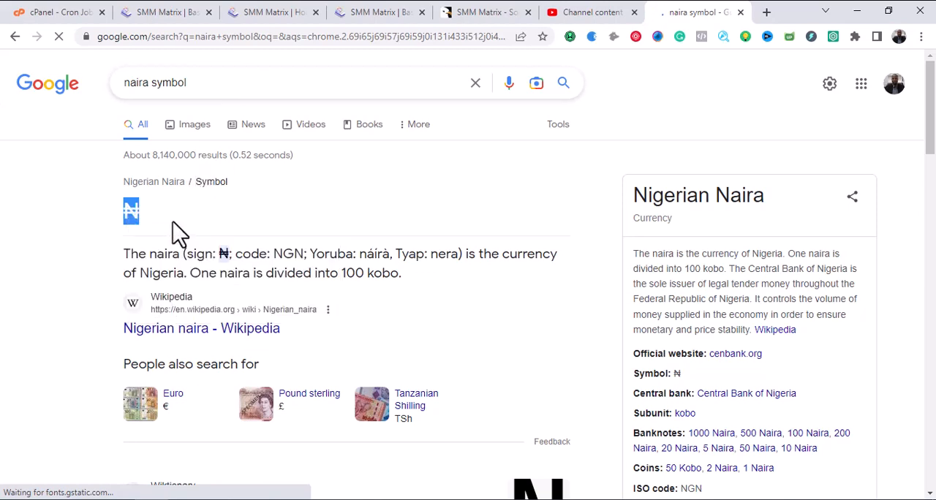
Close the site's home page tab, then set the currency symbol to ₦ in Basic Controls and save the changes.
left_click(351, 11)
left_click(285, 12)
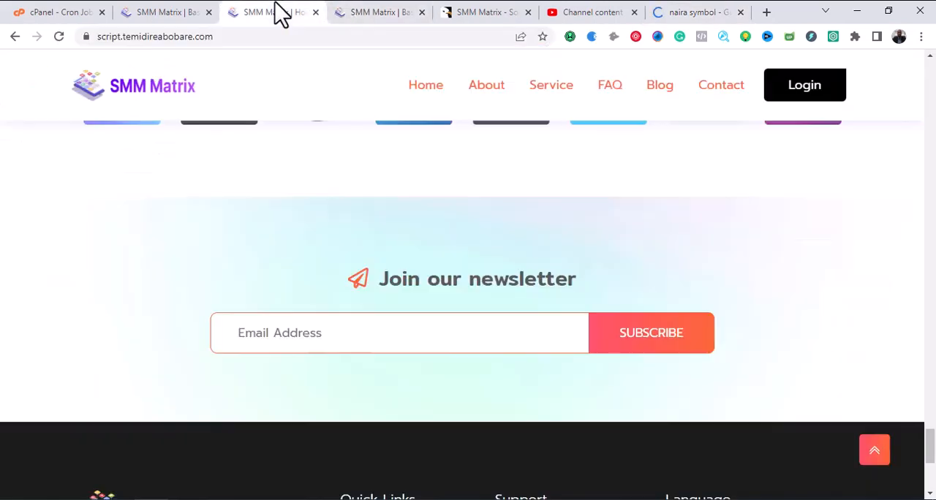
left_click(315, 12)
left_click(186, 12)
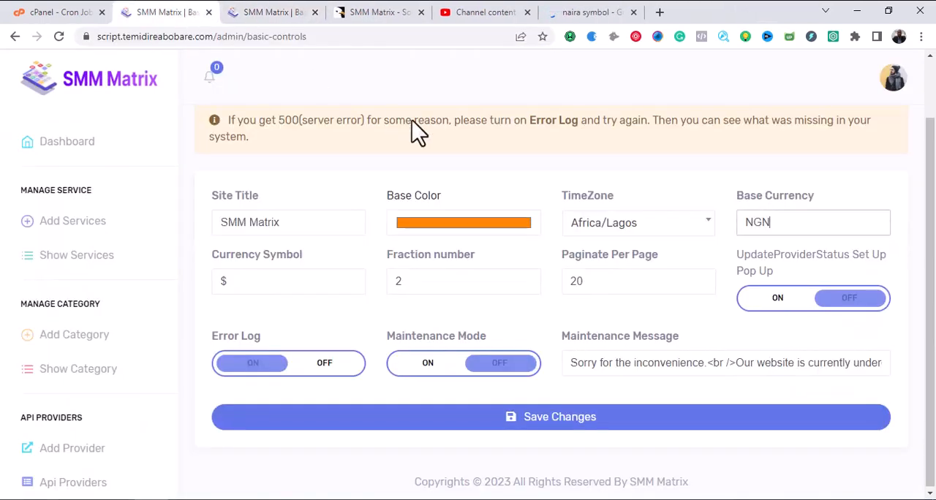
left_click(278, 281)
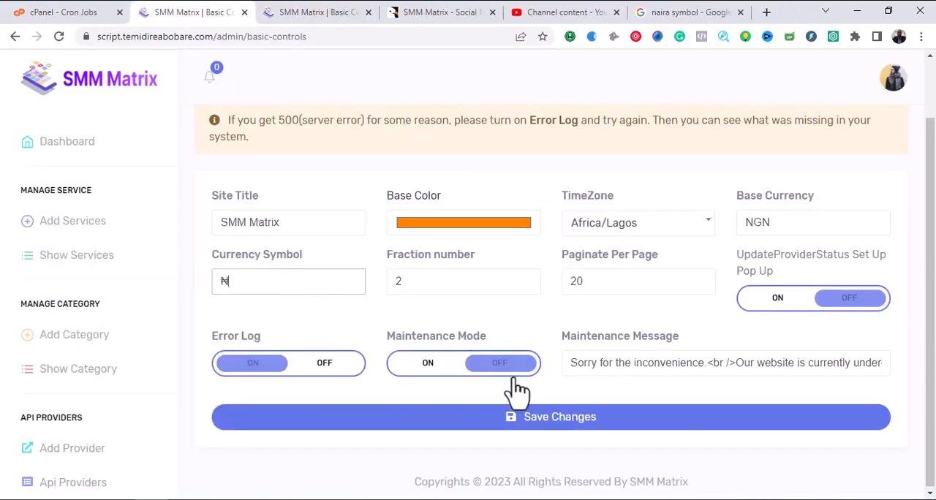
left_click(528, 420)
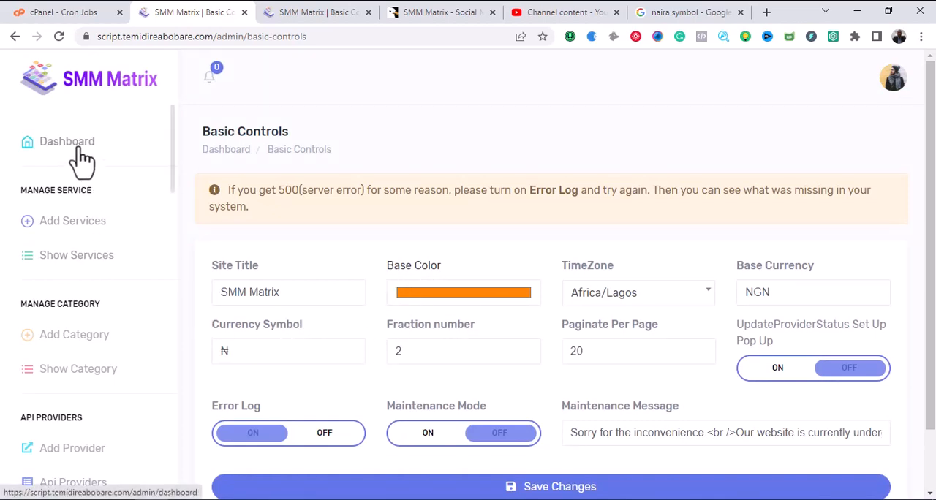
Open the admin Dashboard in the second admin tab and look over its currency figures, tickets and latest users.
left_click(285, 13)
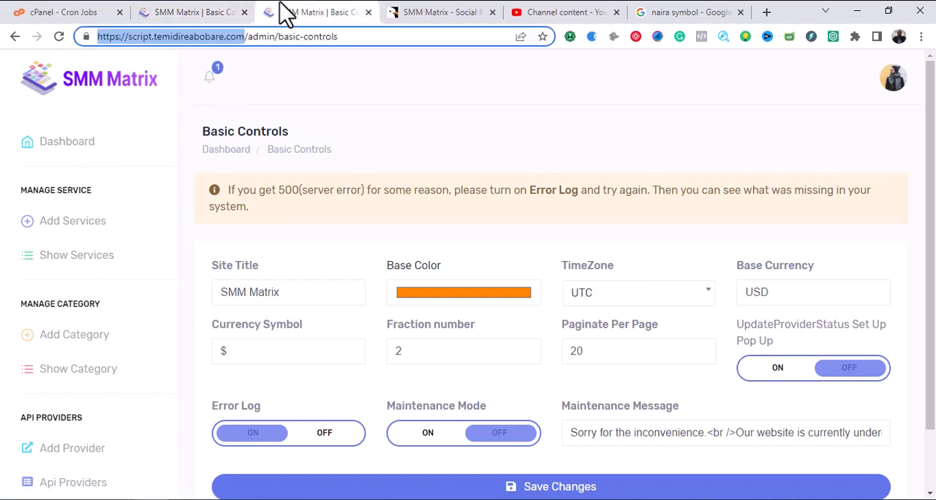
left_click(69, 147)
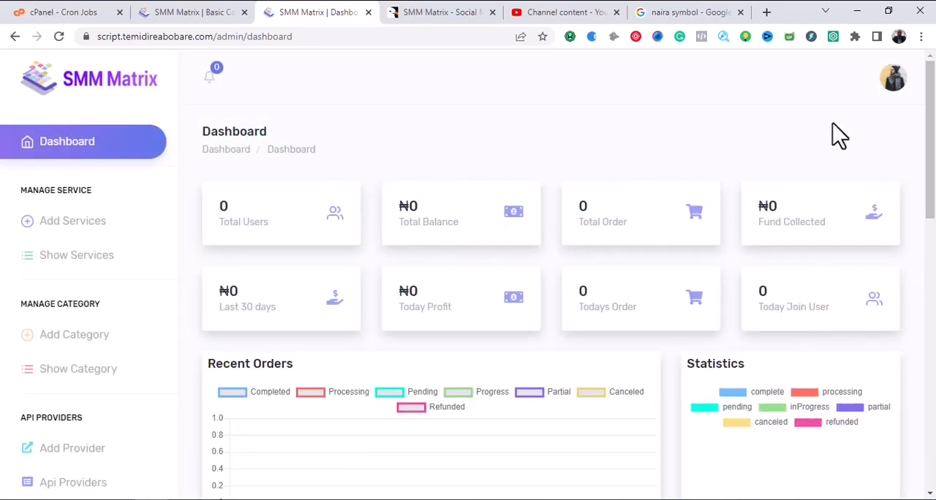
mouse_move(933, 96)
left_mouse_down()
mouse_move(933, 207)
mouse_move(930, 95)
left_mouse_up()
scroll(406, 227, "down", 6)
scroll(432, 322, "down", 4)
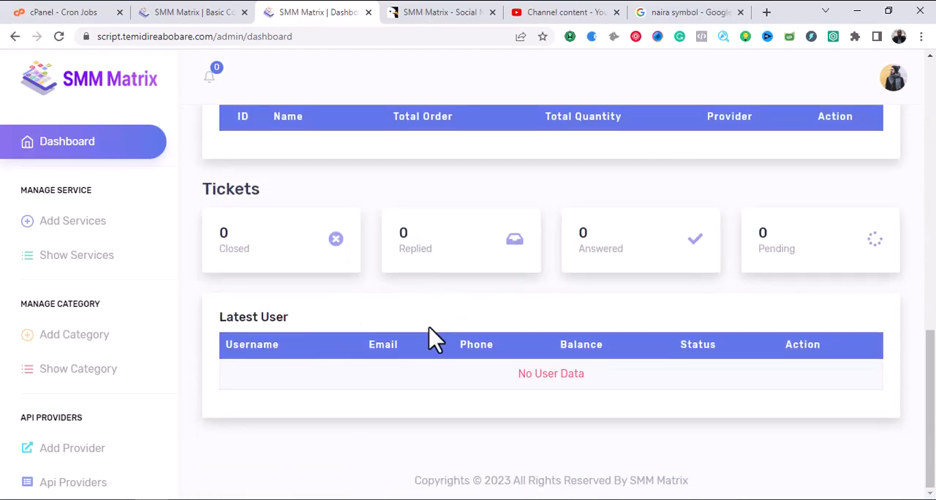
scroll(432, 345, "up", 10)
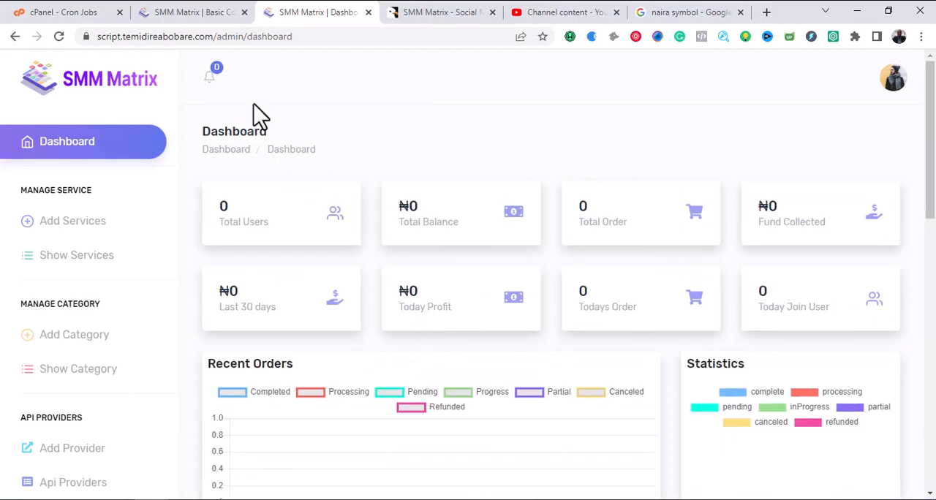
Open the Color Settings page in the first admin tab, close the naira symbol search tab and view the theme colours.
left_click(209, 12)
scroll(146, 234, "down", 2)
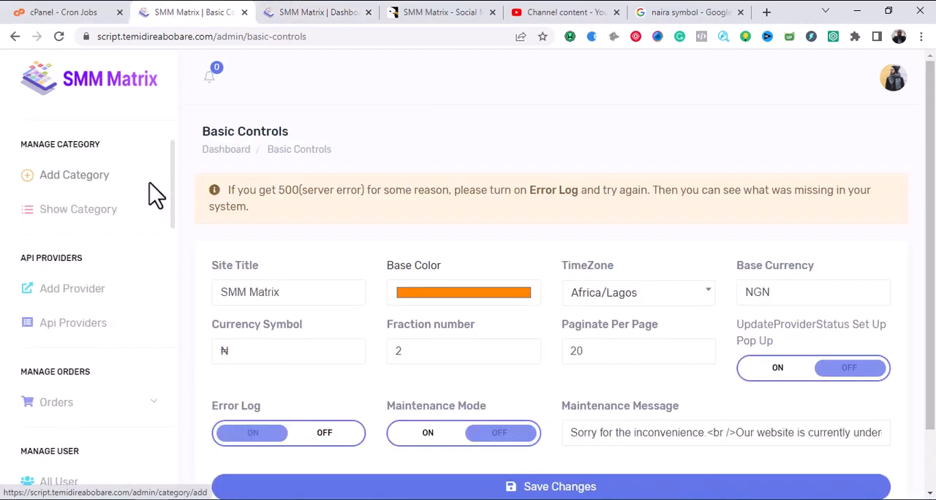
scroll(156, 223, "down", 6)
left_click_drag(172, 283, 171, 418)
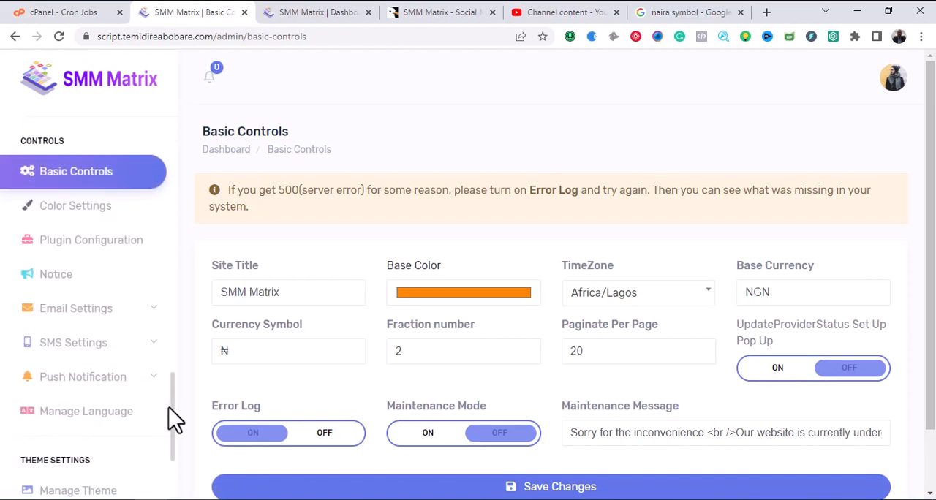
left_click(72, 206)
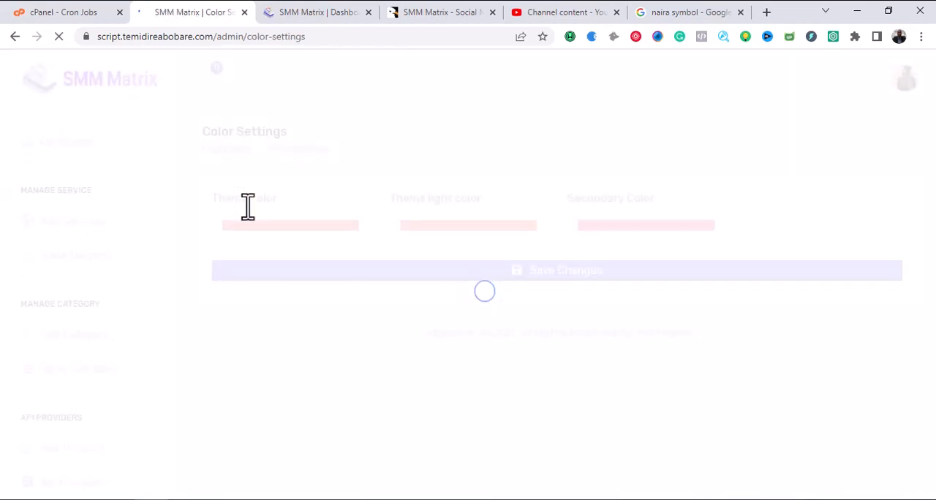
left_click(335, 12)
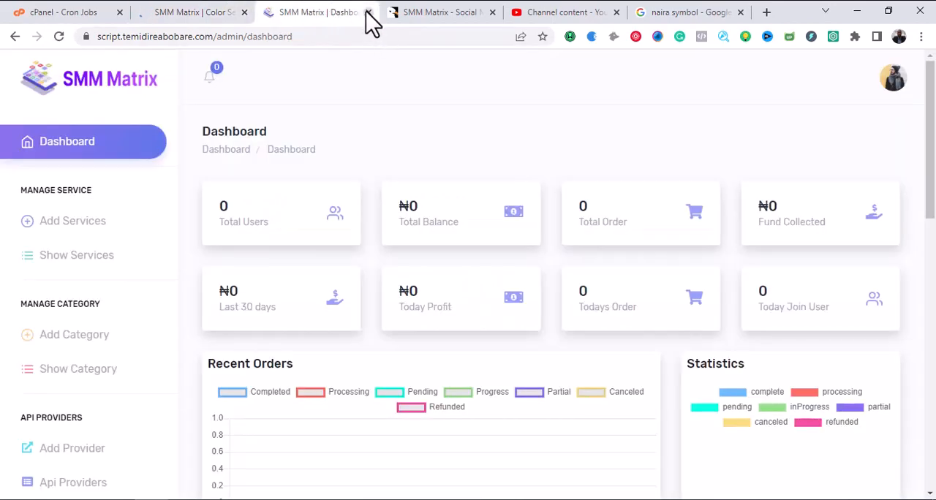
left_click(740, 13)
left_click(253, 11)
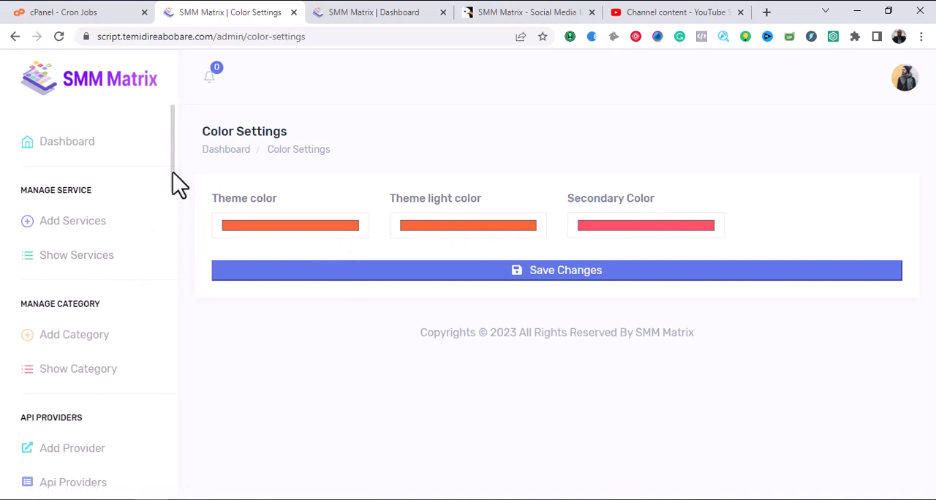
Open the Plugin Configuration page and look through the Tawk, Messenger, reCAPTCHA and Google Analytics plugins.
left_click_drag(173, 173, 169, 433)
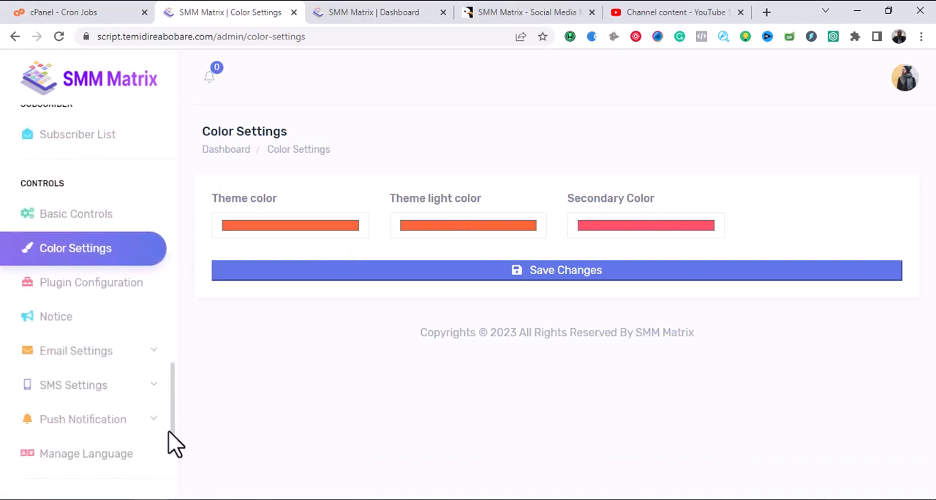
left_click(88, 284)
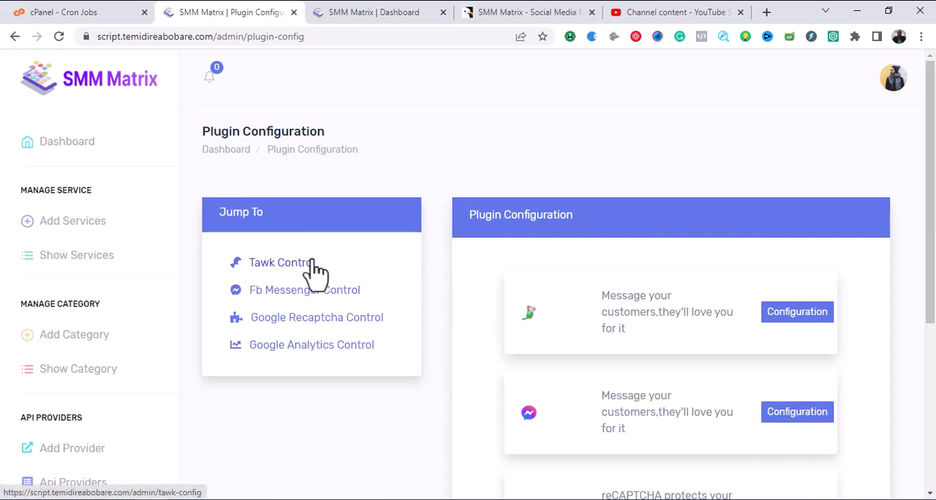
scroll(432, 314, "down", 3)
scroll(537, 333, "up", 3)
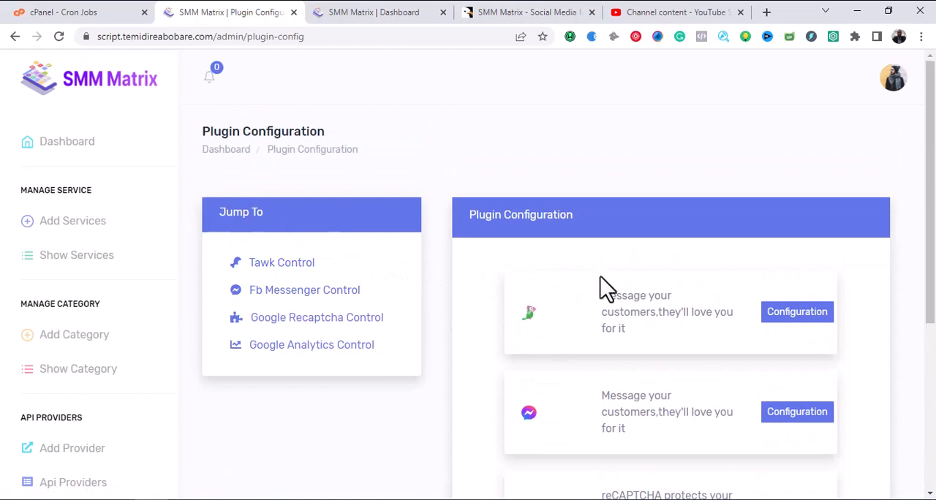
scroll(554, 322, "down", 2)
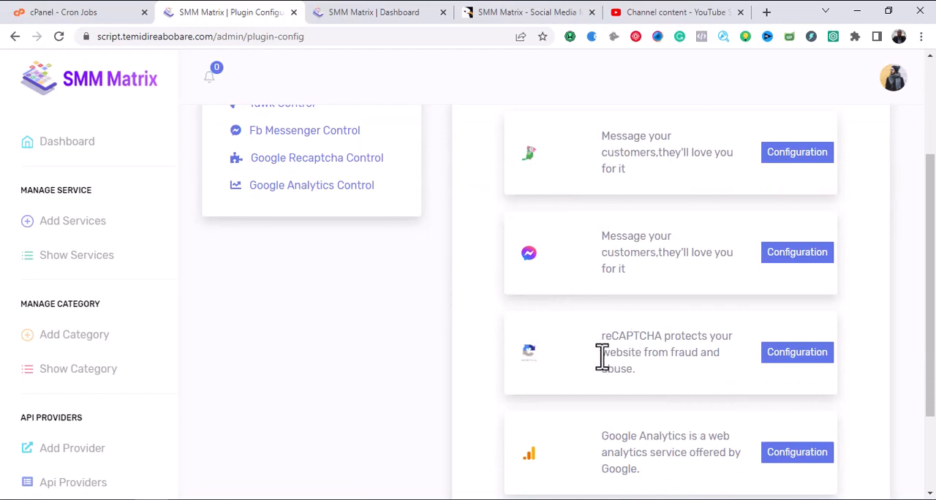
scroll(627, 349, "down", 3)
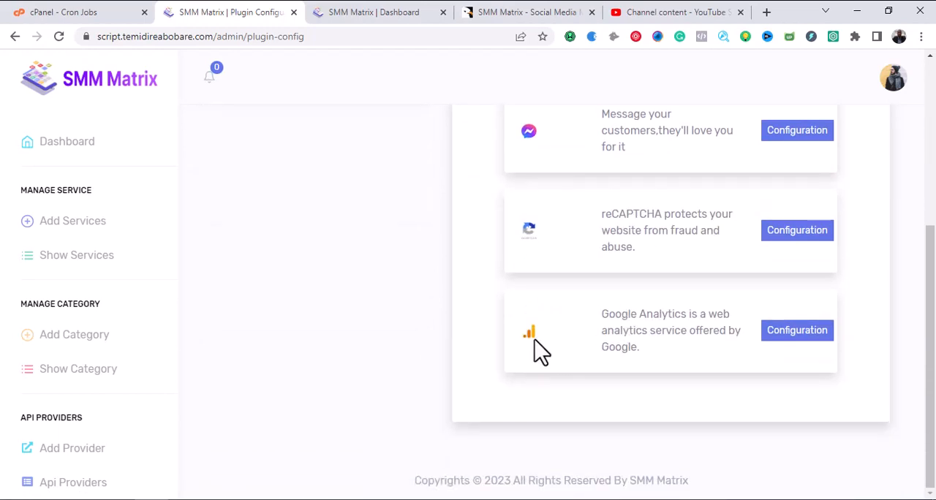
scroll(580, 359, "up", 5)
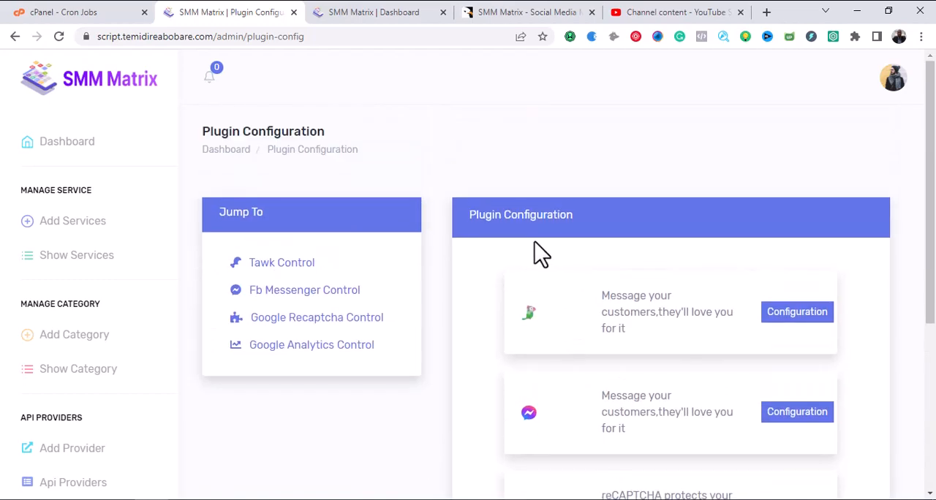
scroll(528, 249, "down", 4)
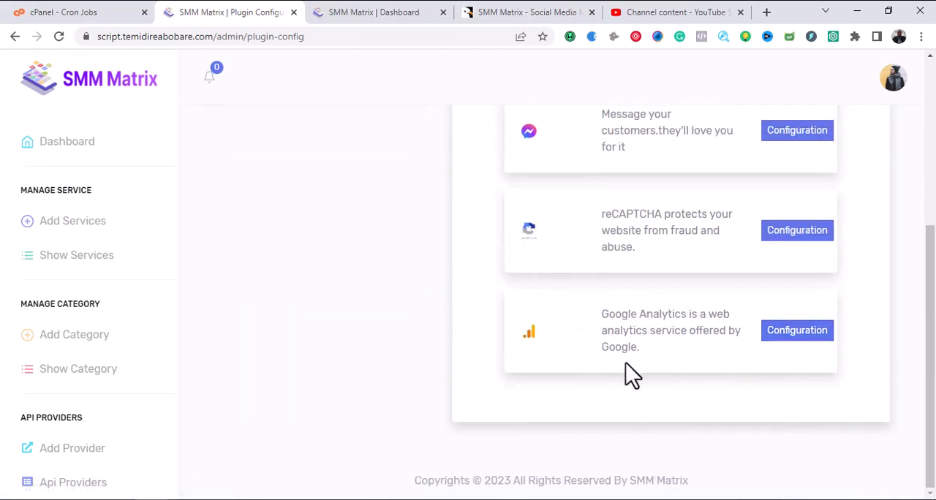
scroll(626, 369, "up", 5)
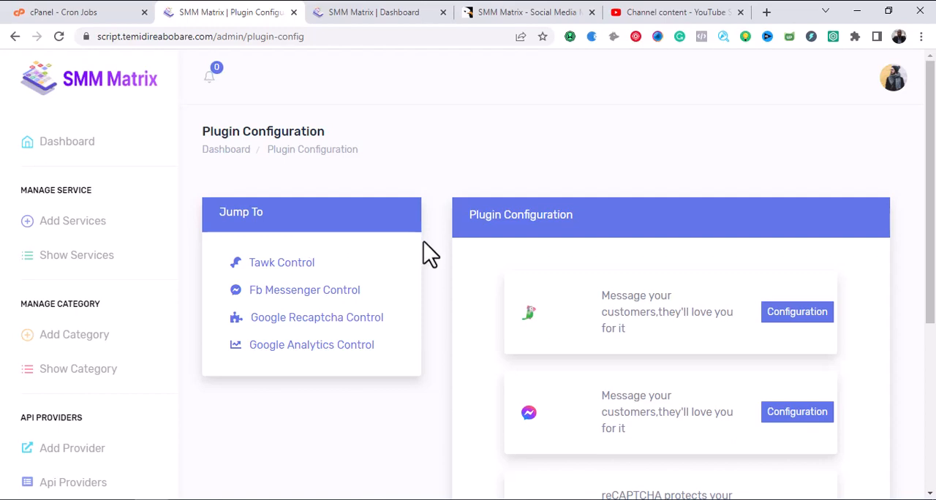
scroll(424, 246, "down", 2)
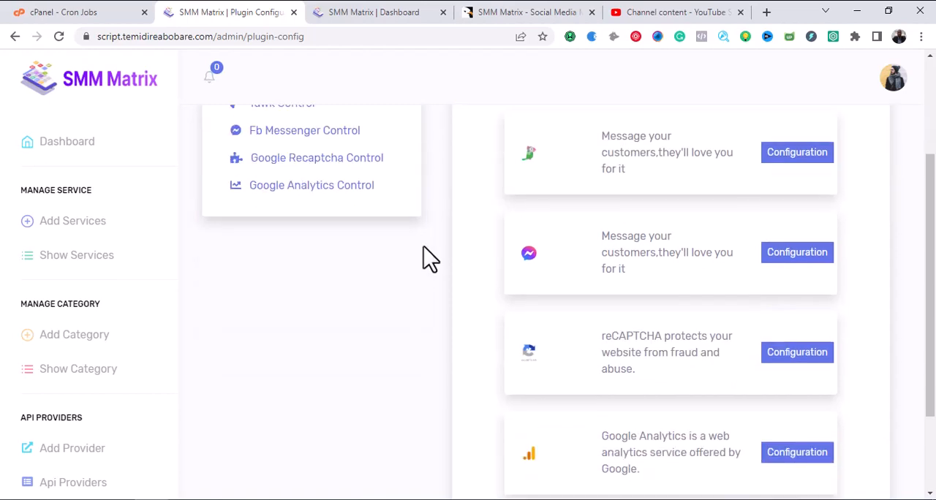
scroll(413, 295, "up", 2)
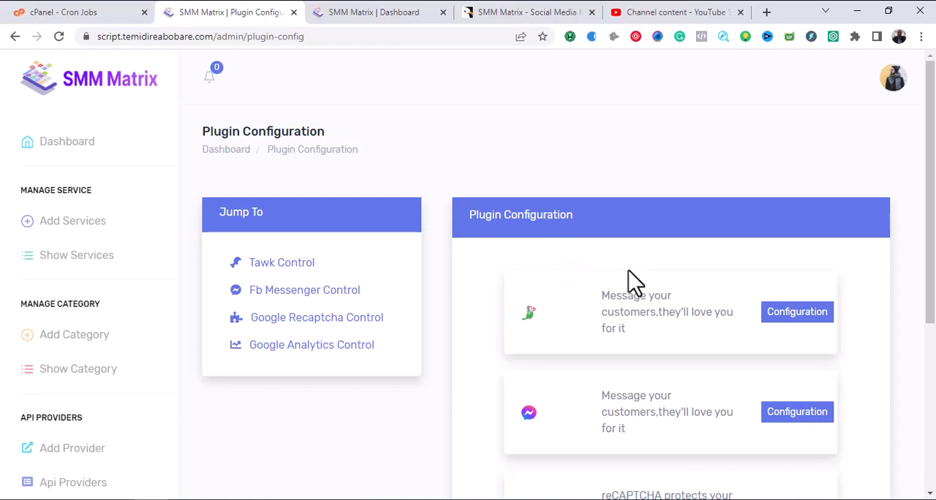
scroll(225, 227, "down", 1)
Open the Notice List page and look at its notice table.
scroll(225, 226, "down", 3)
scroll(146, 245, "down", 8)
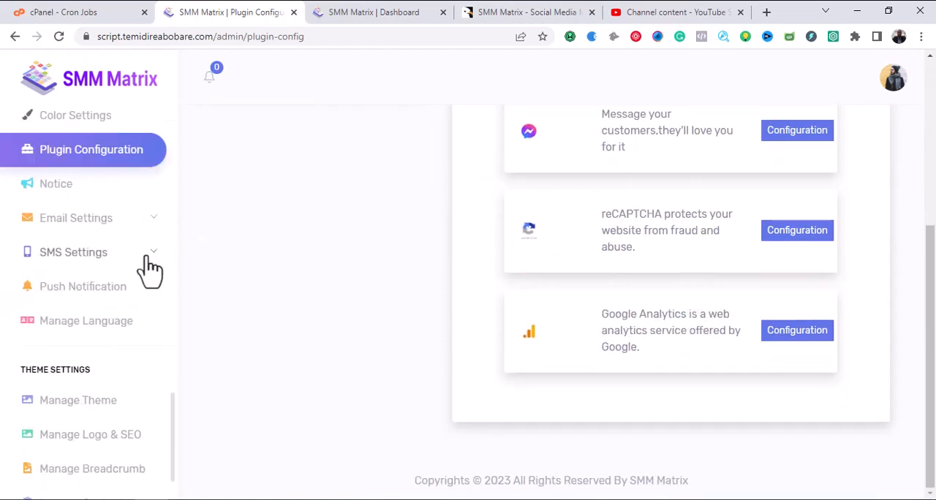
left_click(65, 190)
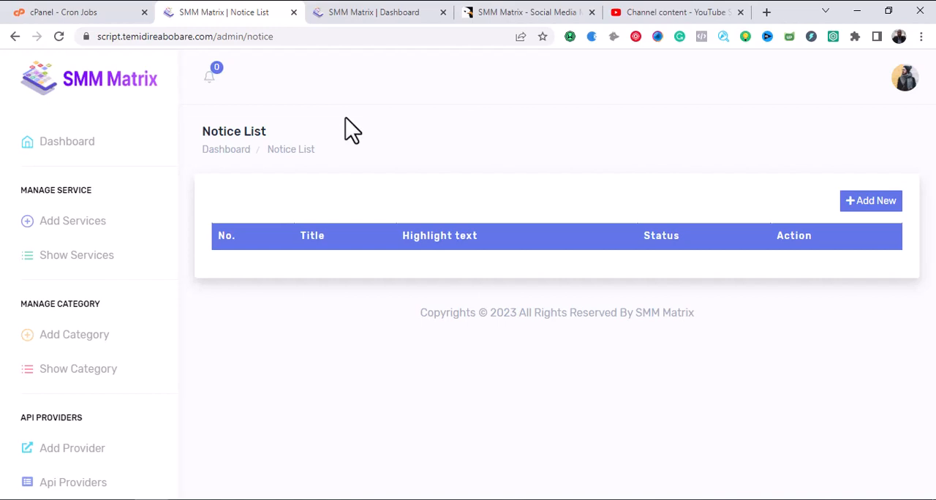
Open the Email Controls page of the admin's Email Settings.
scroll(153, 235, "down", 4)
scroll(154, 245, "down", 10)
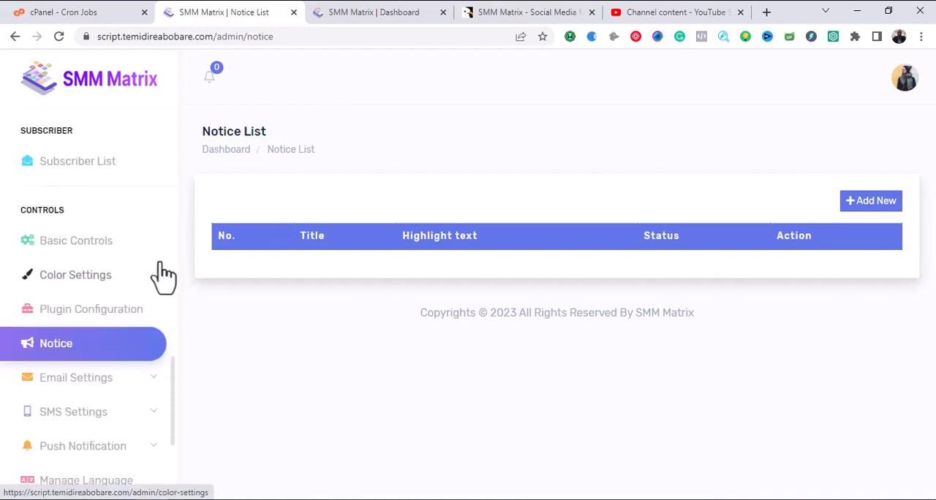
left_click(150, 146)
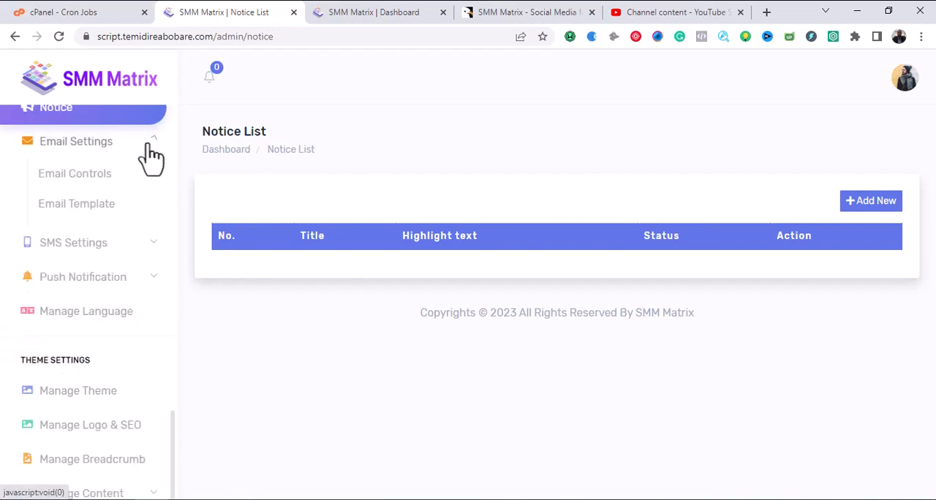
left_click(88, 179)
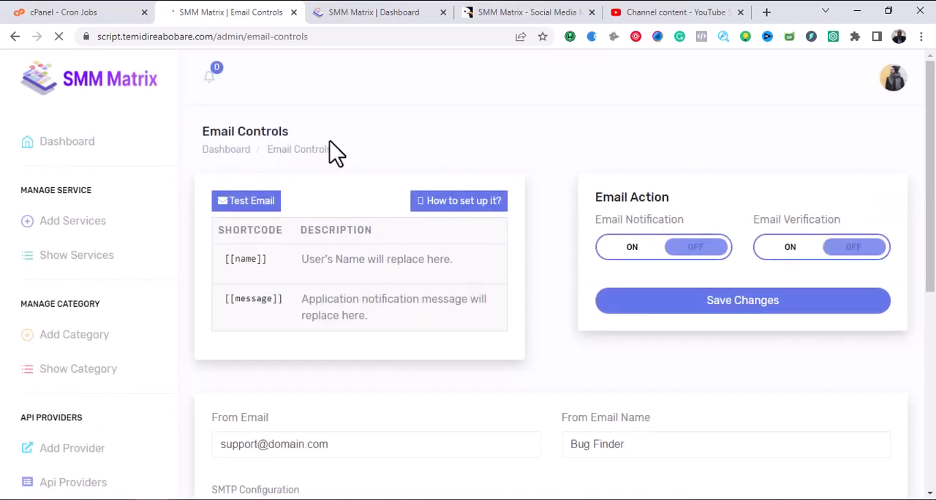
Look over the Email Controls page's shortcodes, setup guide link, sender fields, SMTP configuration and email description.
scroll(338, 157, "down", 2)
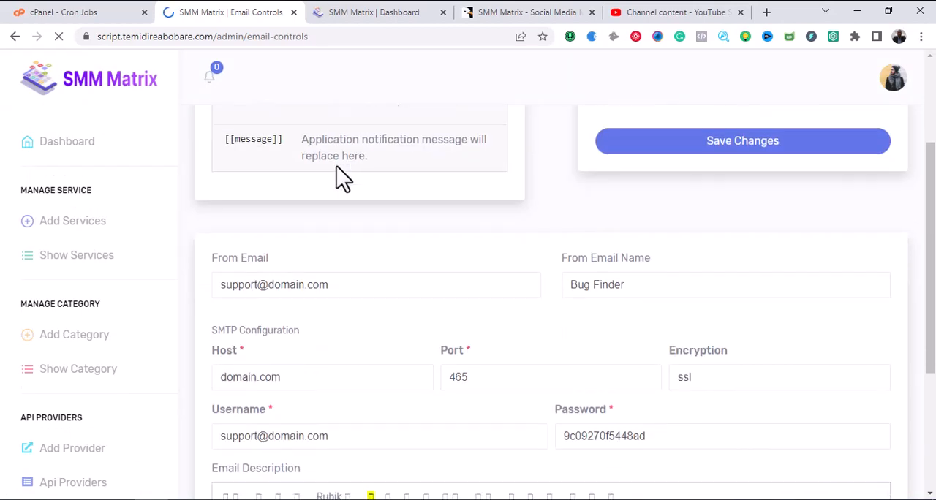
scroll(341, 176, "down", 2)
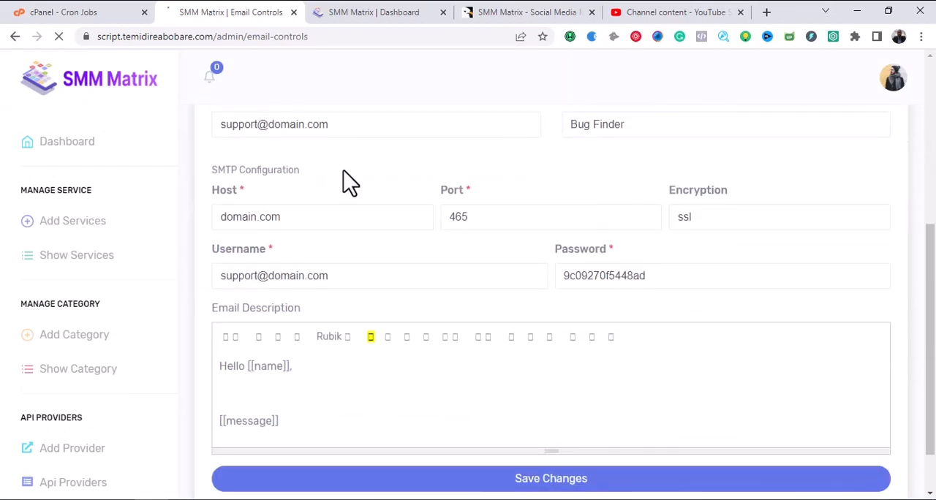
scroll(371, 245, "down", 1)
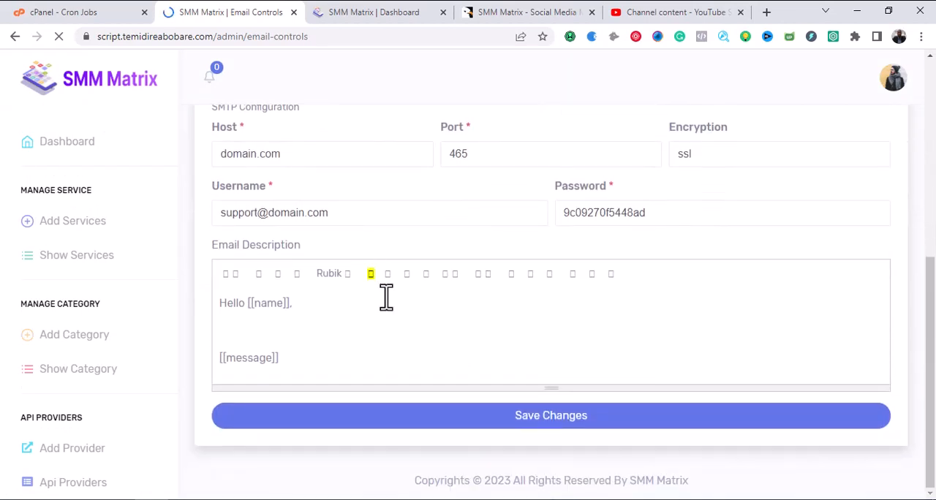
scroll(386, 311, "up", 3)
scroll(386, 310, "up", 2)
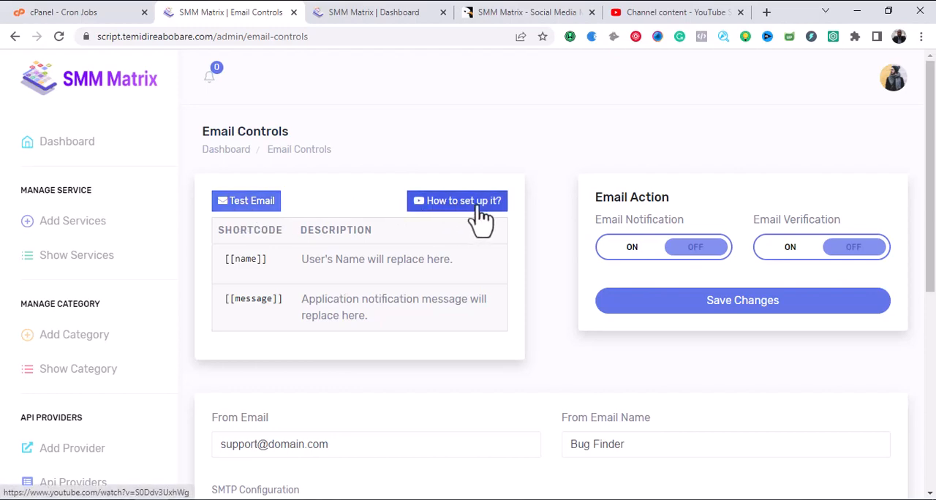
scroll(480, 215, "down", 4)
scroll(477, 209, "up", 2)
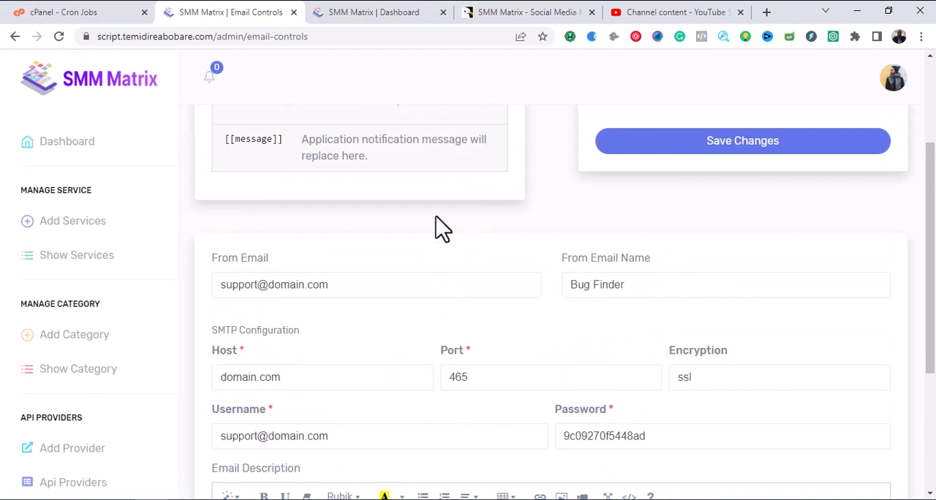
scroll(441, 228, "up", 2)
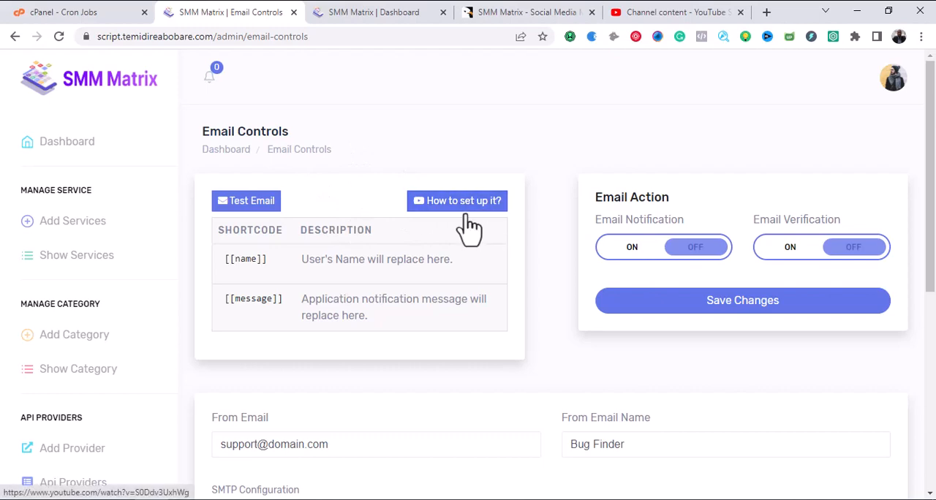
scroll(460, 268, "down", 4)
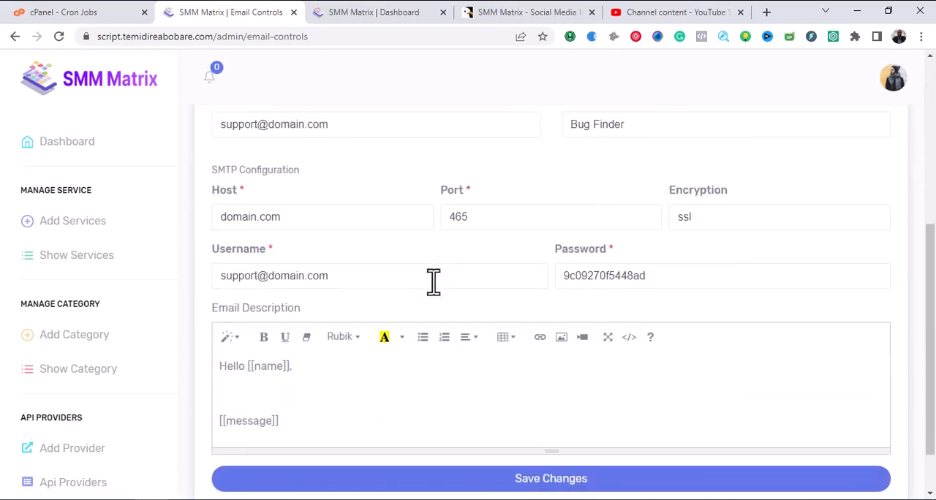
scroll(432, 274, "up", 2)
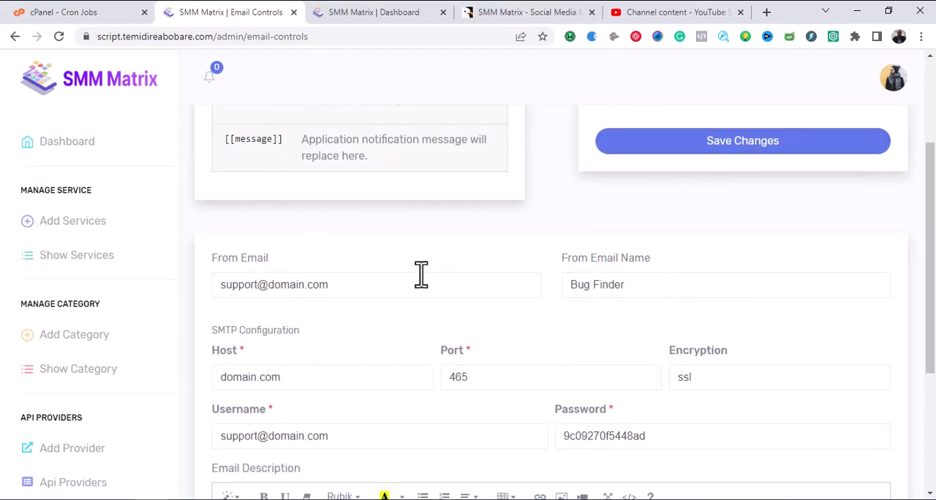
Replace the From Email value with the site's info email address.
left_click(363, 285)
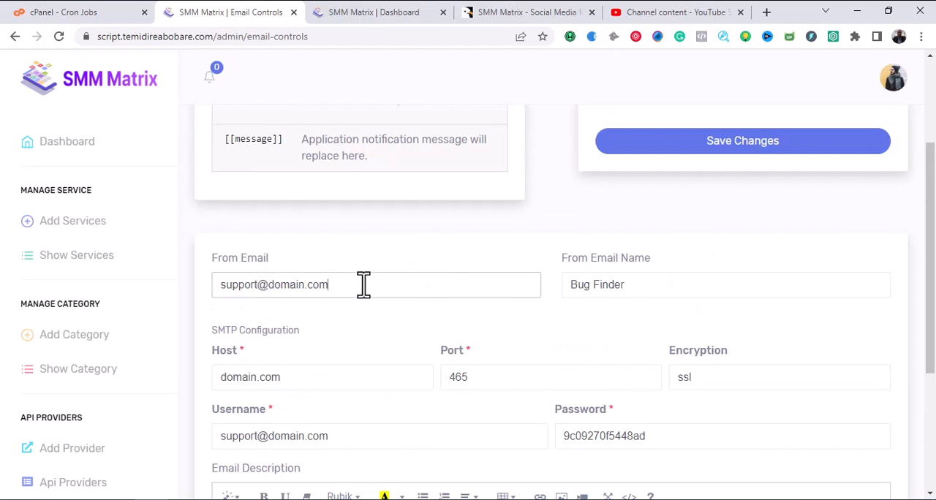
key("ctrl+a")
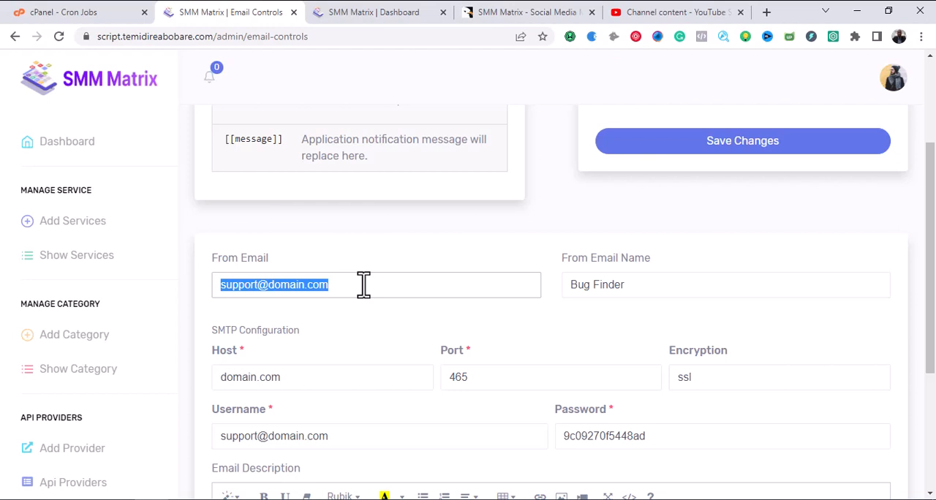
key("BackSpace")
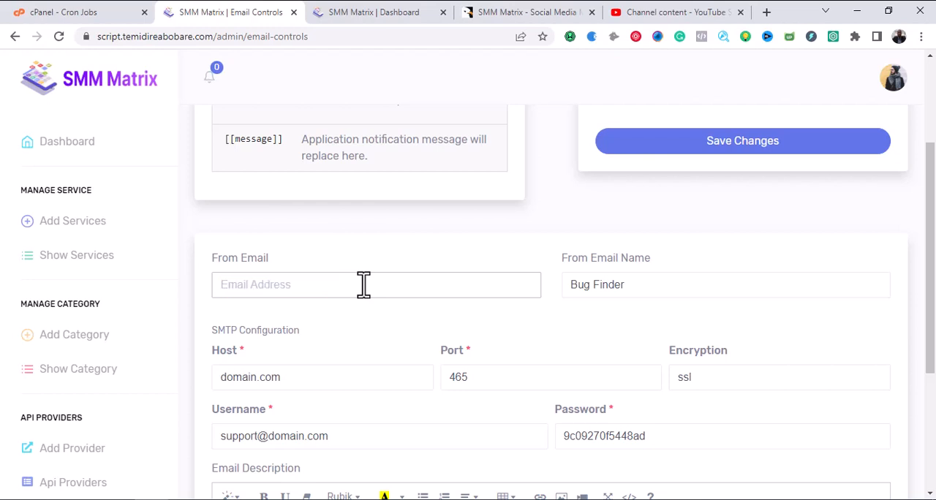
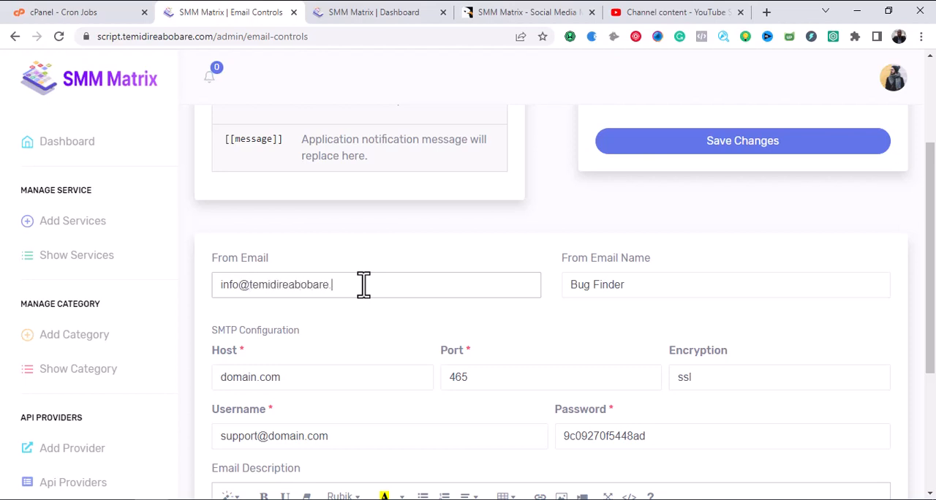
Replace the From Email Name with the site owner's full name.
triple_click(652, 275)
type("Temid")
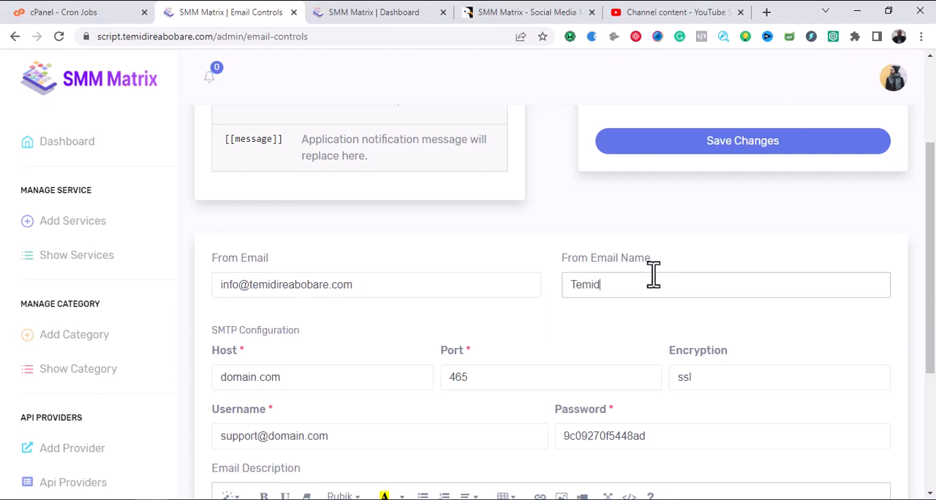
type("ire Abobare")
Copy the domain part of the From Email address and use it to replace the SMTP Host value.
left_click_drag(361, 283, 252, 286)
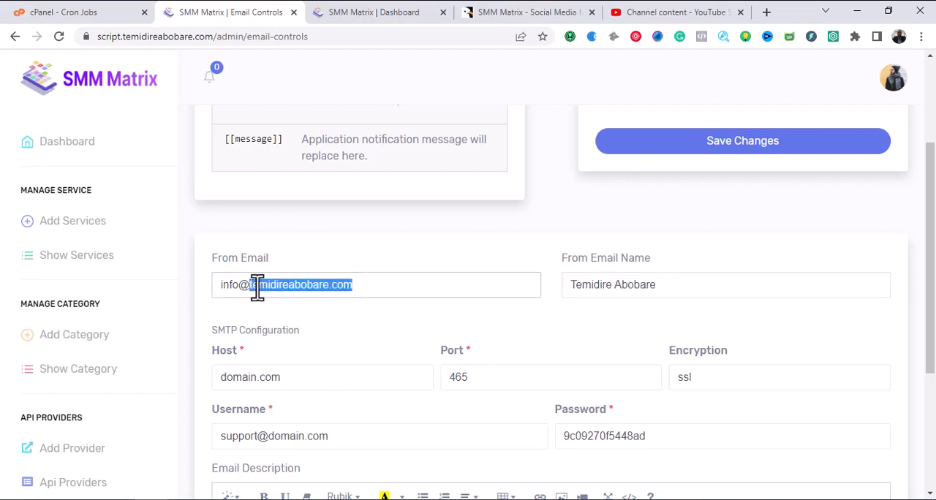
right_click(266, 287)
left_click(306, 106)
left_click(344, 378)
key("ctrl+a")
key("ctrl+v")
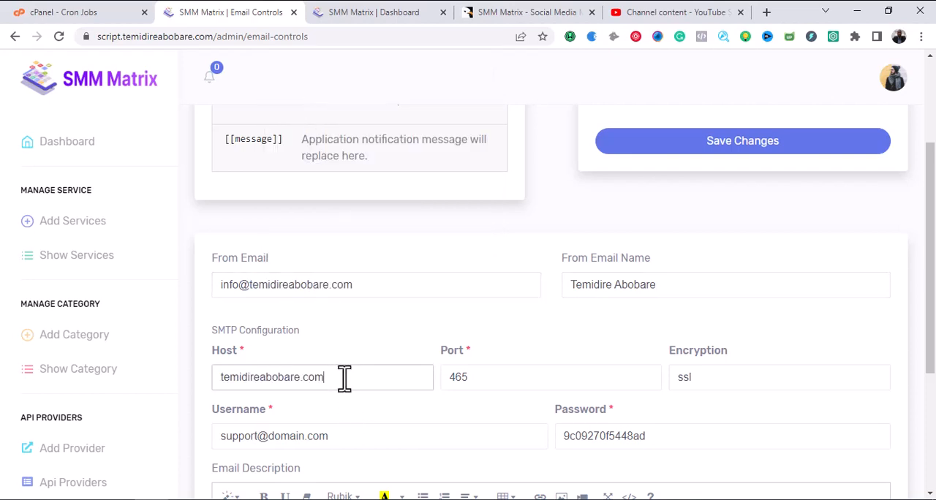
left_click(699, 376)
left_click(712, 374)
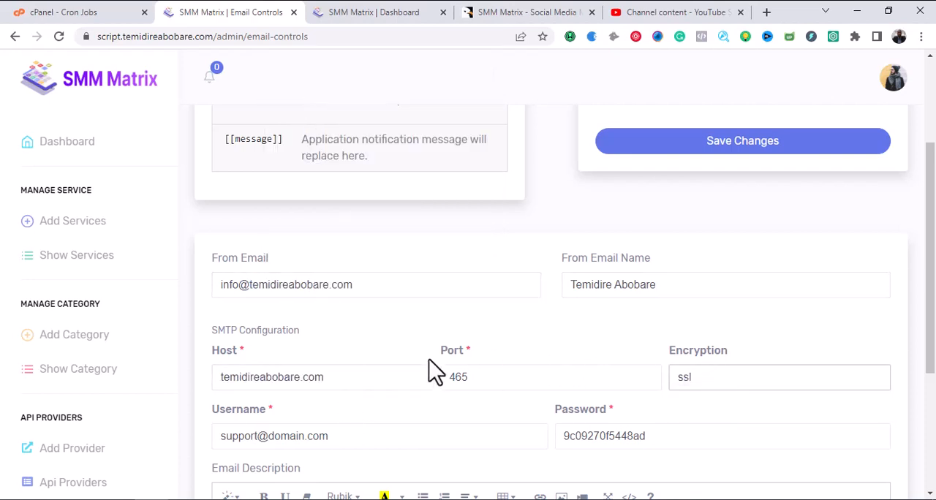
Switch to cPanel and open its Email Accounts page to view the list of existing mailboxes.
left_click(95, 13)
scroll(98, 129, "up", 10)
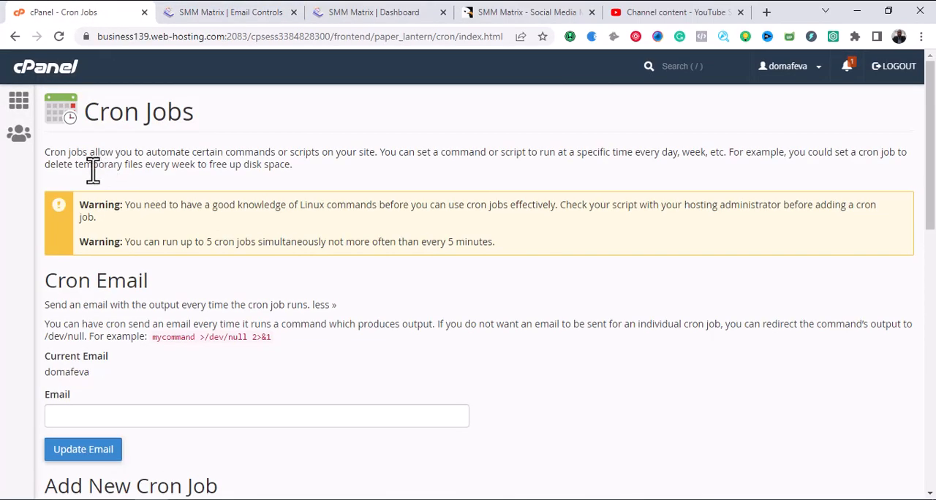
left_click(14, 113)
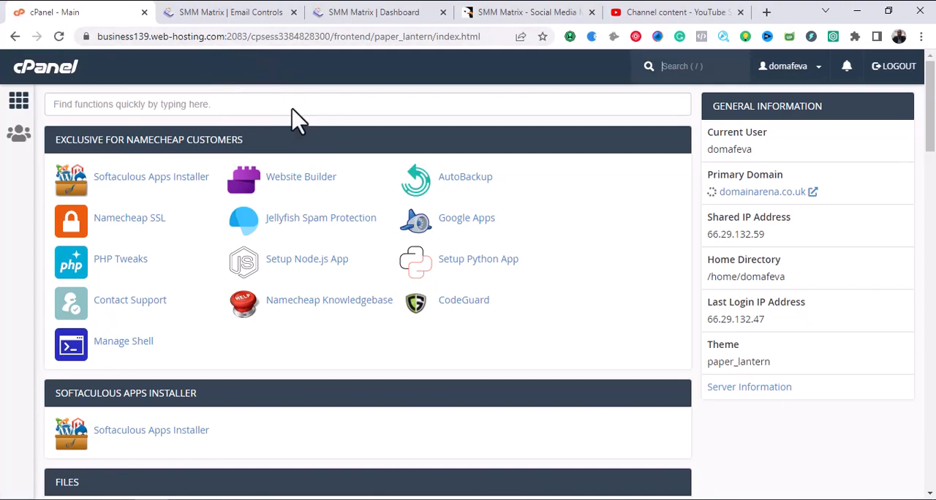
scroll(322, 178, "down", 5)
scroll(322, 183, "down", 2)
scroll(324, 192, "up", 2)
scroll(324, 198, "down", 4)
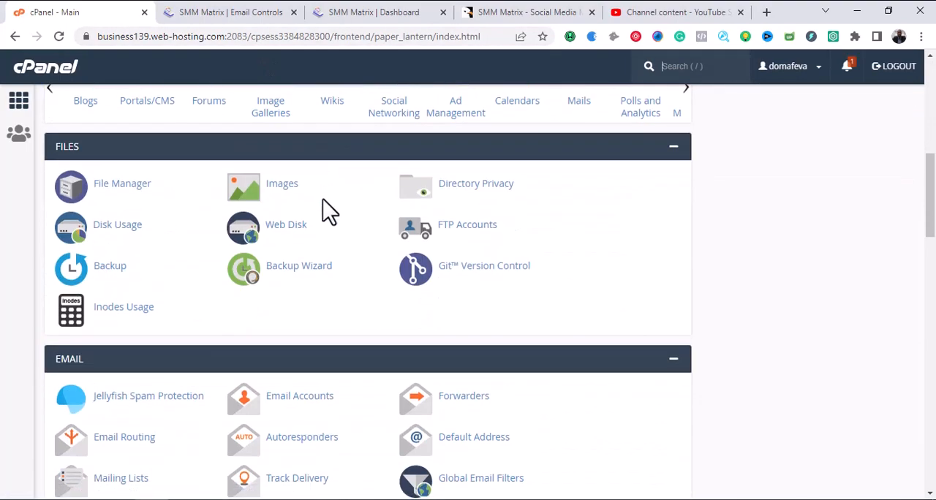
left_click(319, 248)
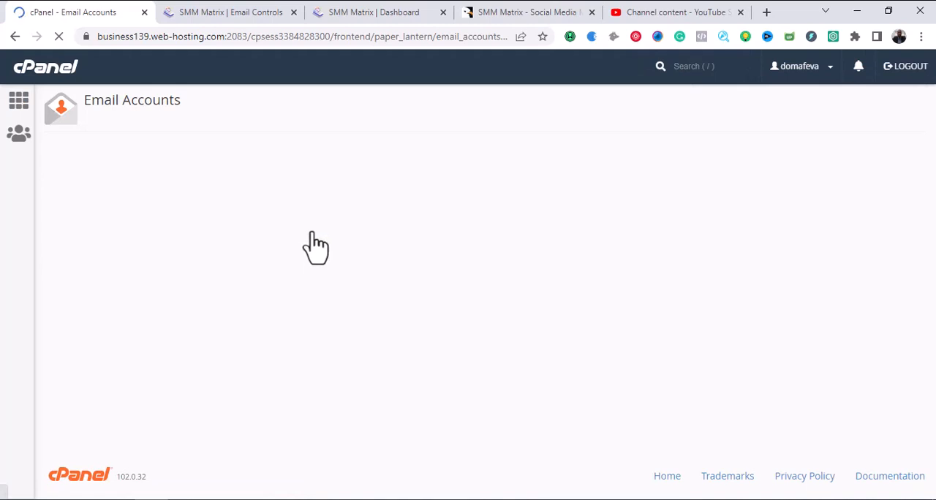
left_click(252, 13)
left_click(91, 13)
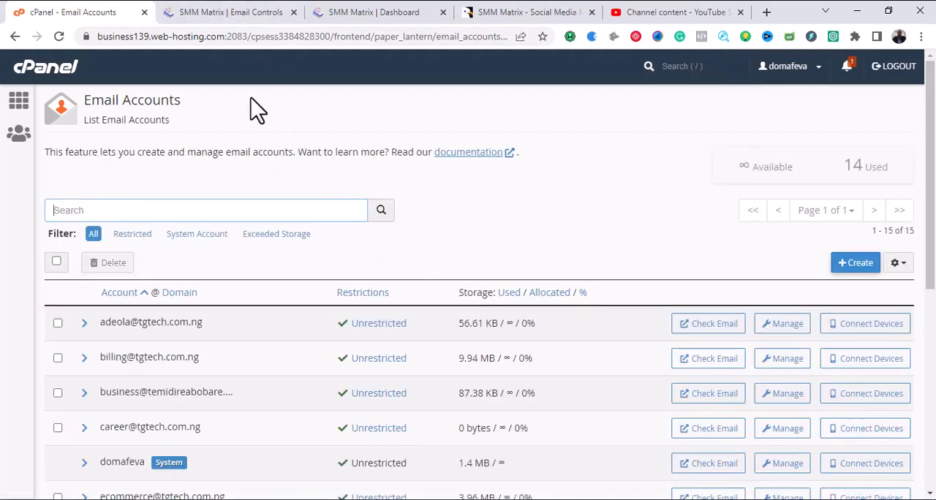
Return to the Email Controls page and review the SMTP port, encryption options, username and password fields, and email description.
left_click(213, 11)
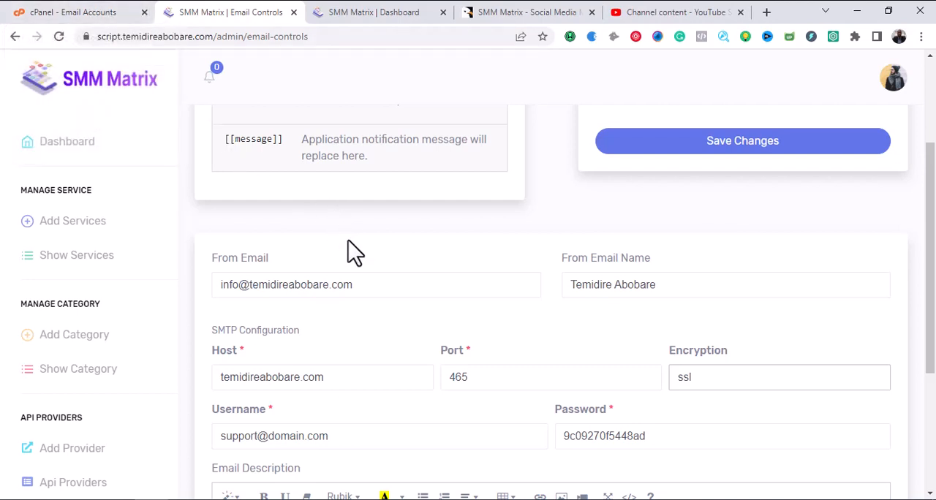
scroll(358, 264, "down", 2)
left_click(517, 220)
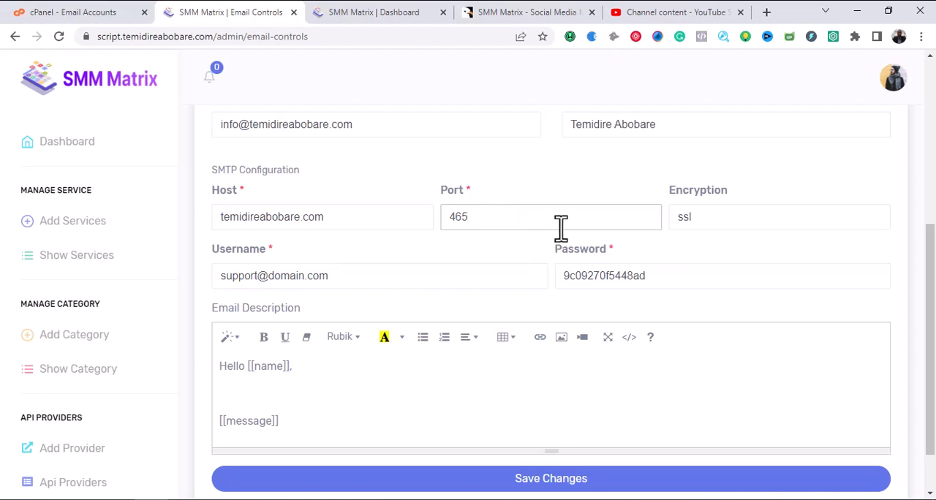
left_click(752, 226)
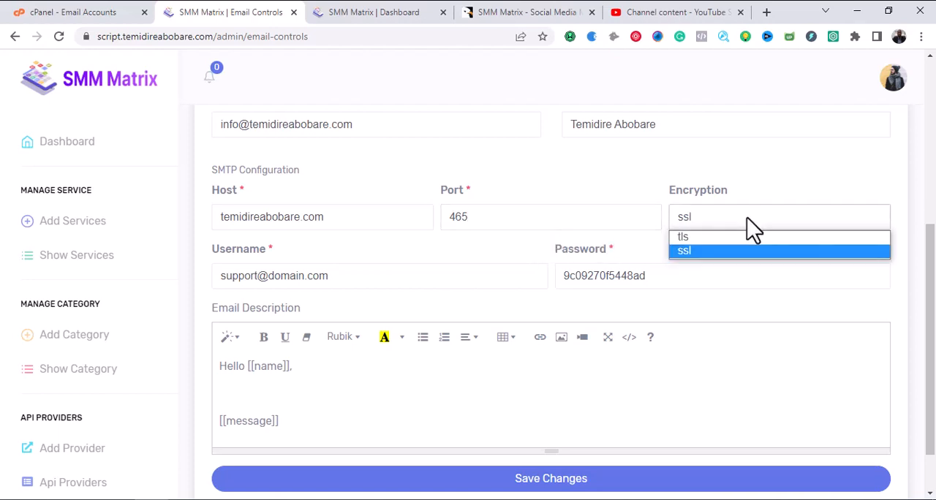
left_click(727, 217)
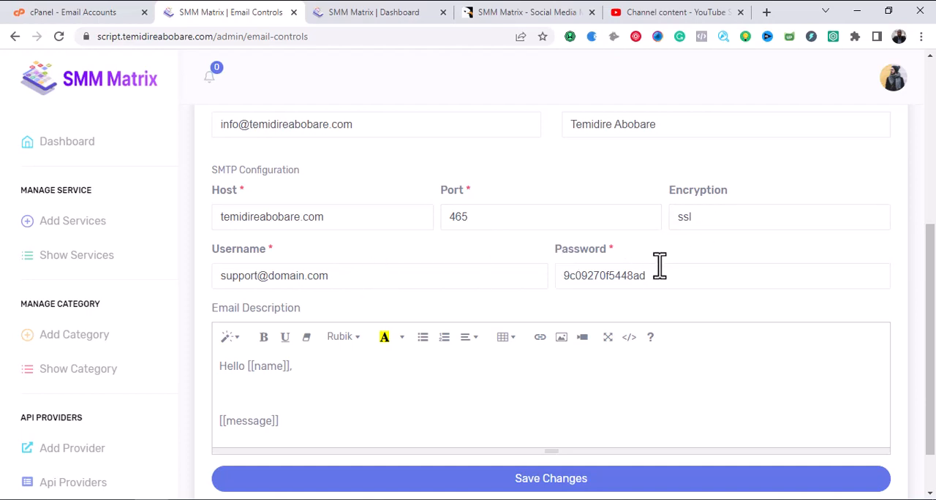
scroll(627, 358, "down", 1)
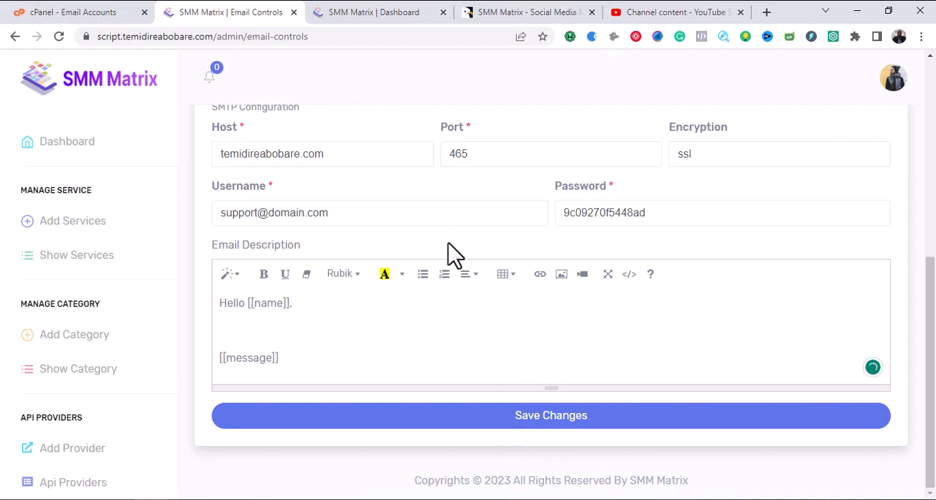
scroll(356, 231, "up", 2)
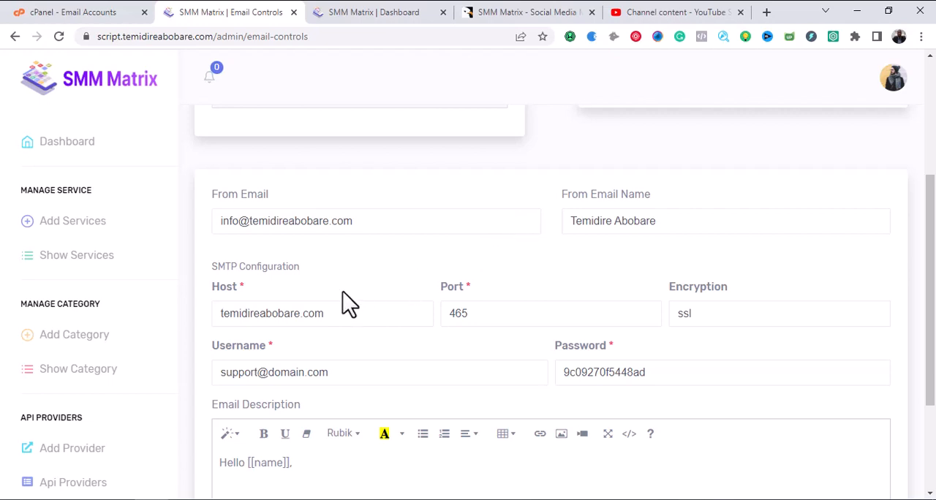
scroll(348, 301, "down", 2)
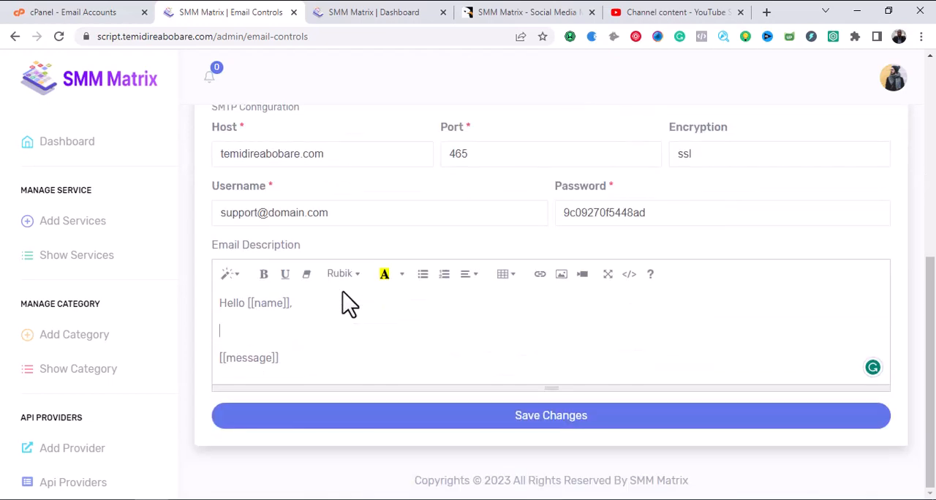
left_click(362, 213)
left_click(629, 212)
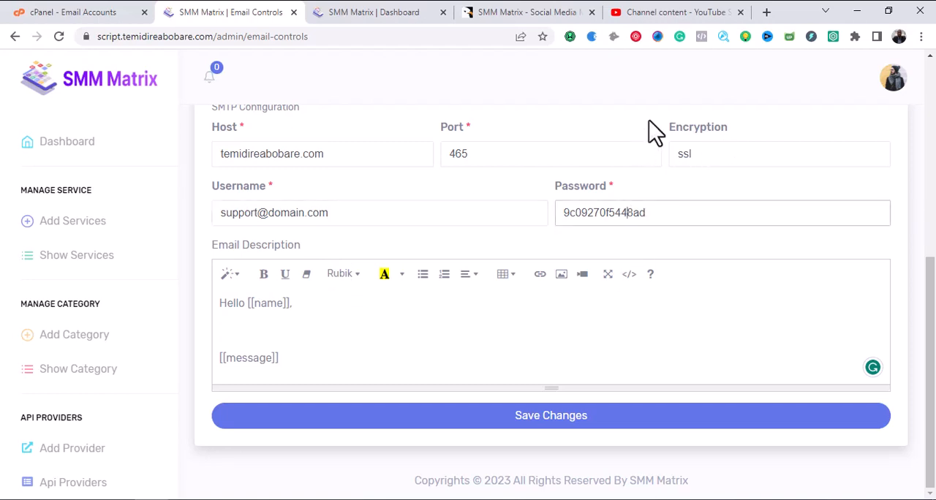
left_click(705, 154)
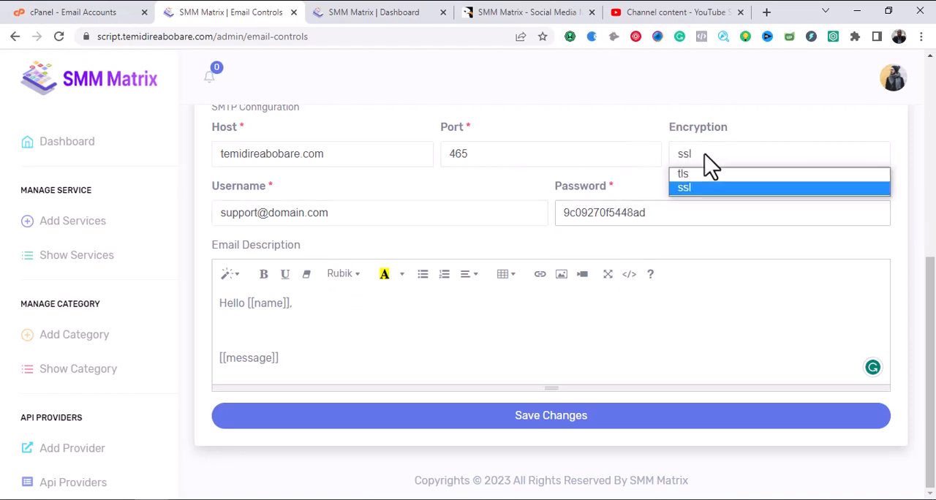
left_click(704, 154)
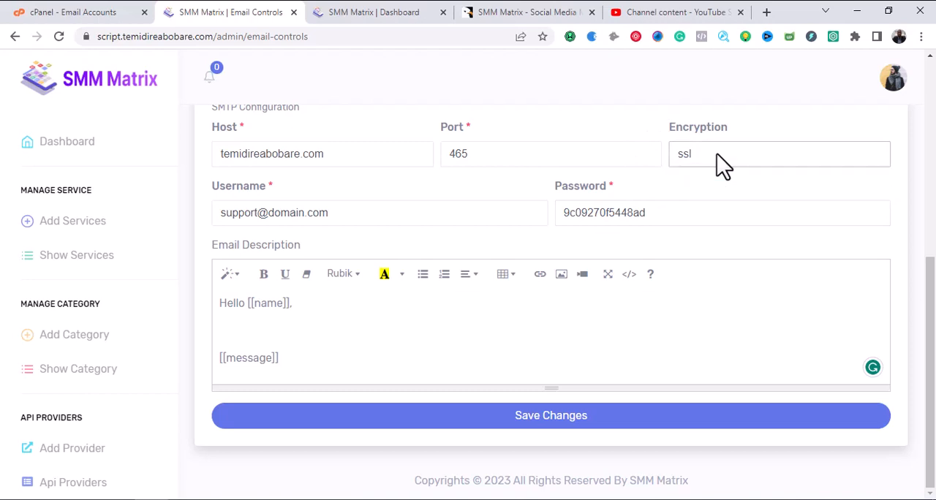
Select ssl as the SMTP encryption type and go to the SMTP password field.
left_click(717, 155)
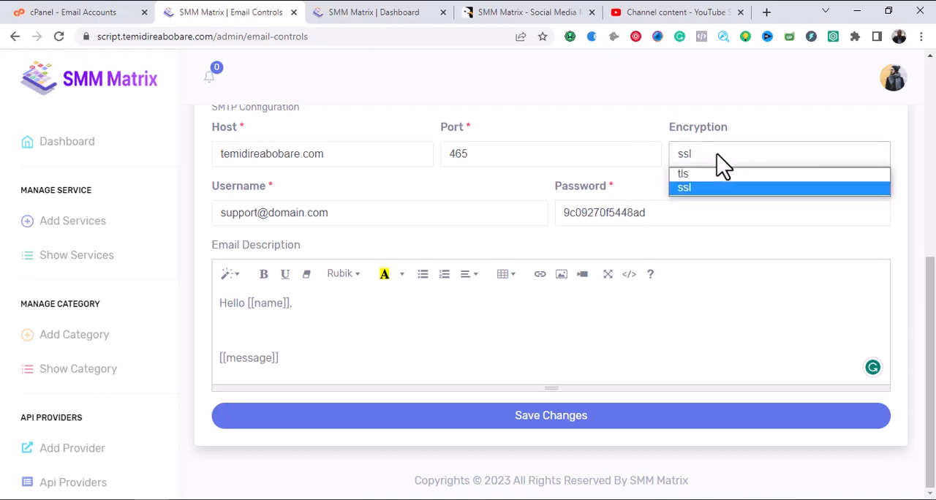
left_click(704, 190)
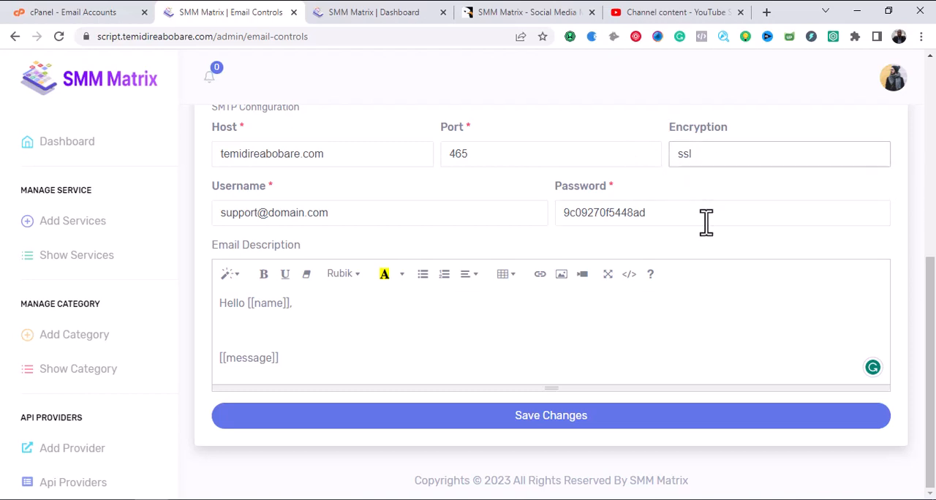
left_click(706, 221)
Open the Email Template page and look through the default email templates with their subjects and statuses.
scroll(121, 300, "down", 10)
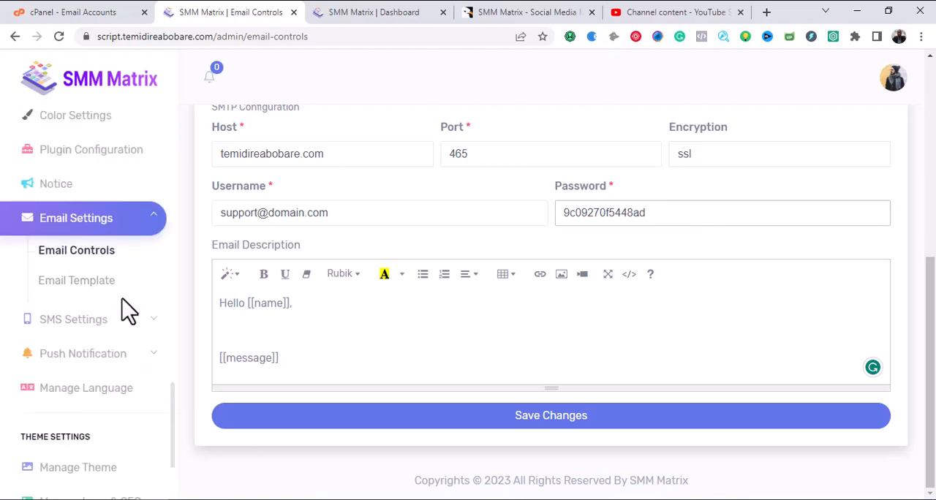
left_click(96, 284)
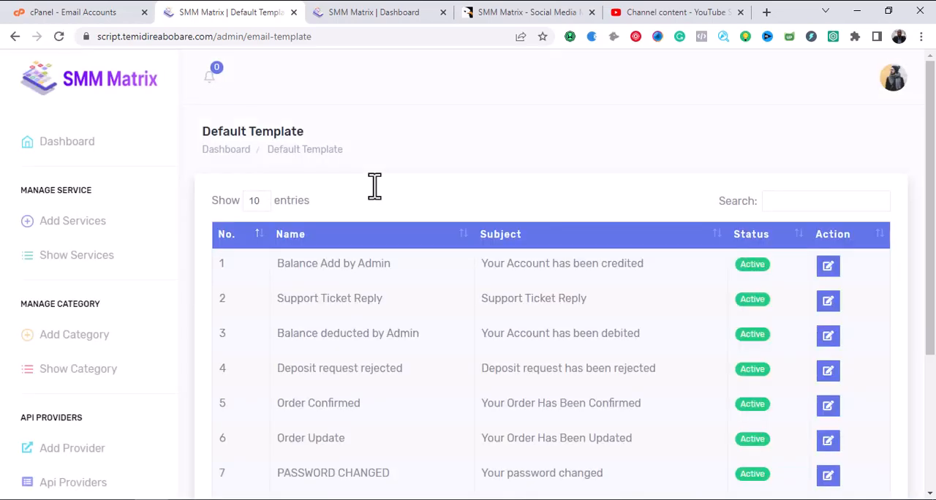
scroll(477, 261, "down", 3)
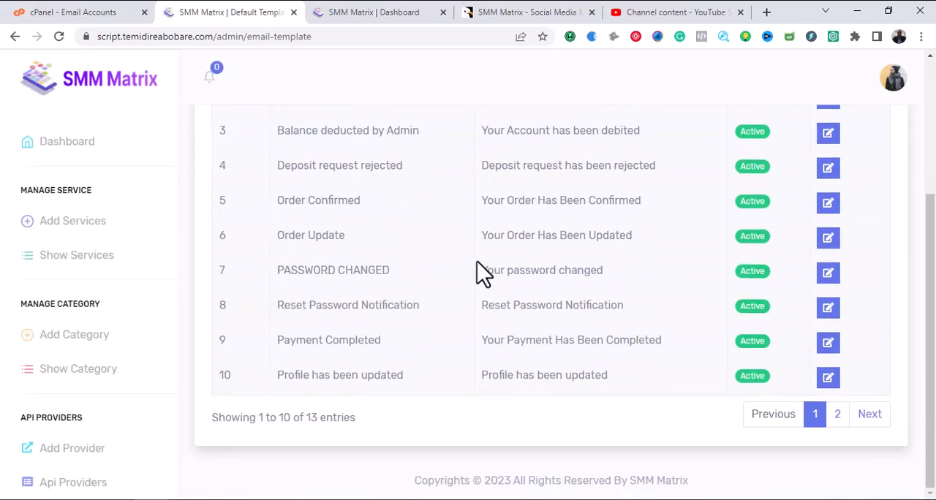
scroll(491, 248, "up", 2)
scroll(490, 259, "down", 2)
scroll(490, 256, "down", 1)
scroll(502, 268, "up", 3)
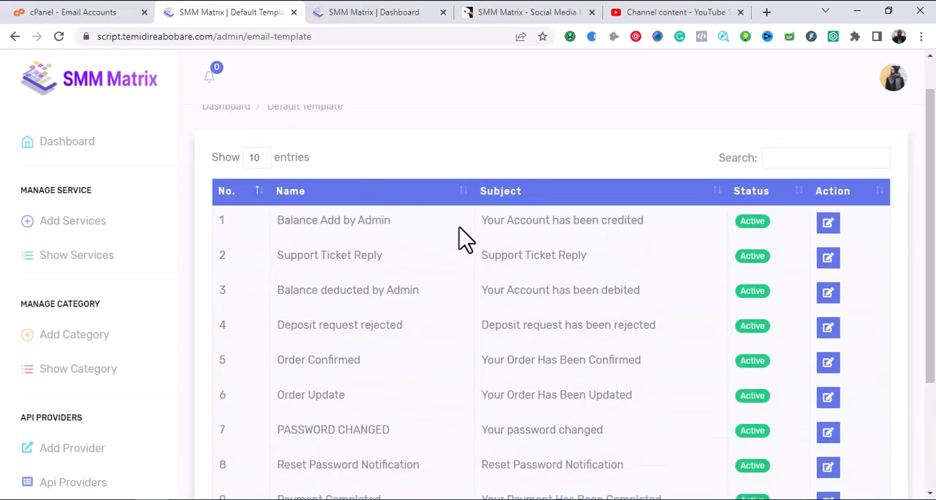
scroll(328, 217, "down", 2)
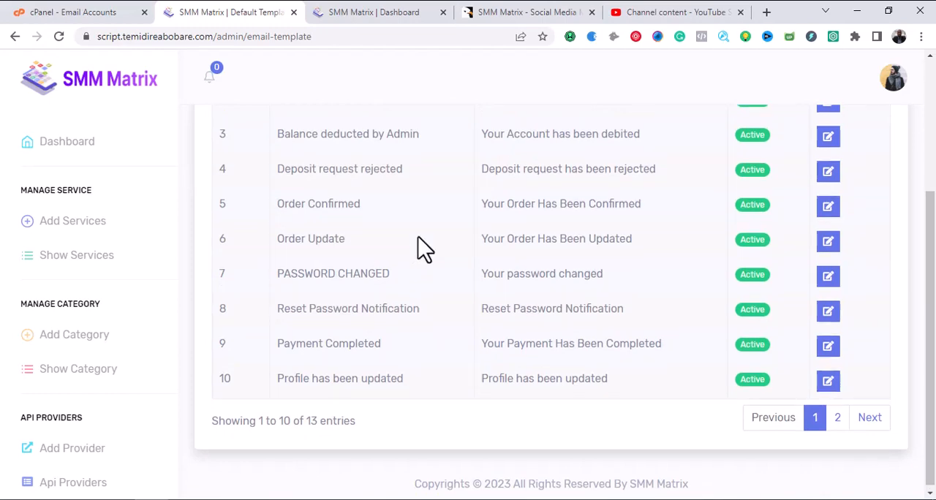
scroll(425, 249, "up", 3)
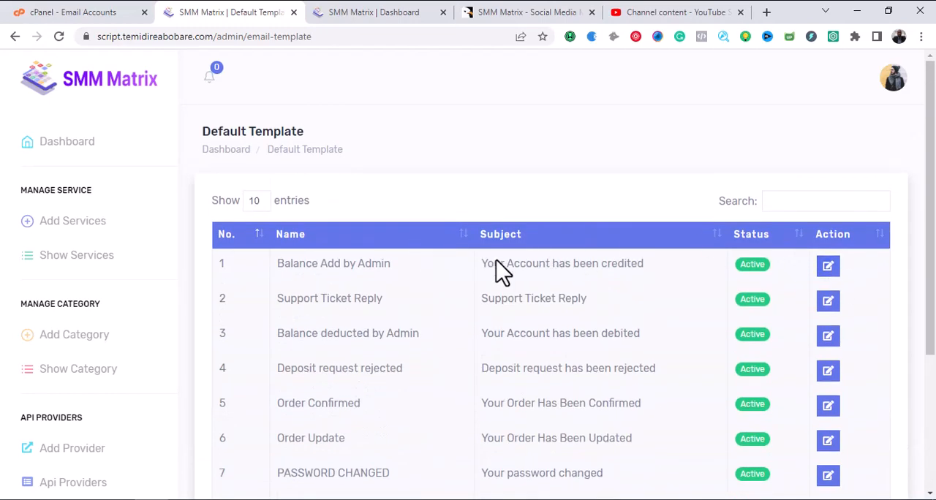
scroll(483, 267, "down", 3)
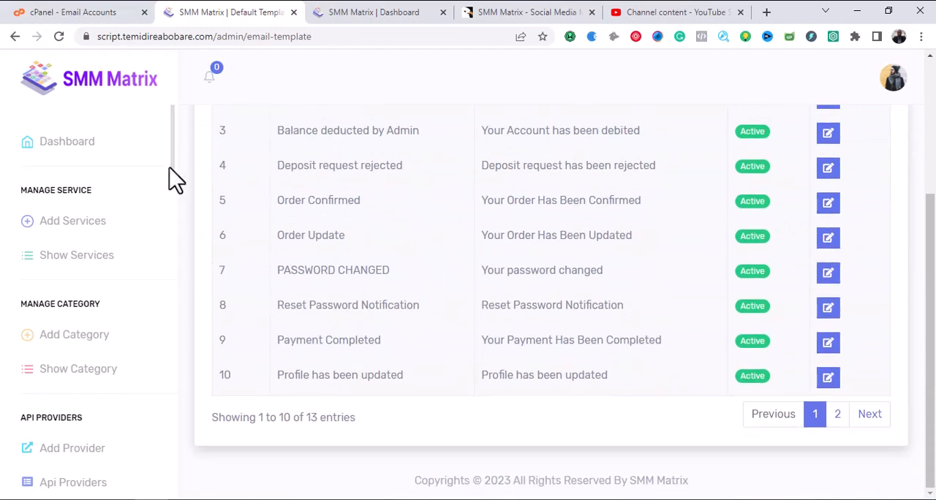
Open the SMS Controls page and review the shortcodes, SMS actions, request method options and gateway URL.
scroll(170, 190, "down", 15)
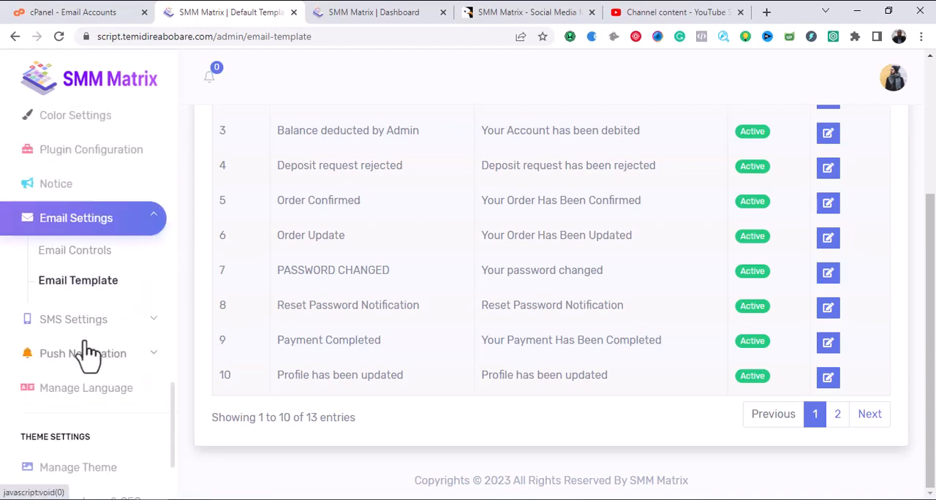
left_click(102, 320)
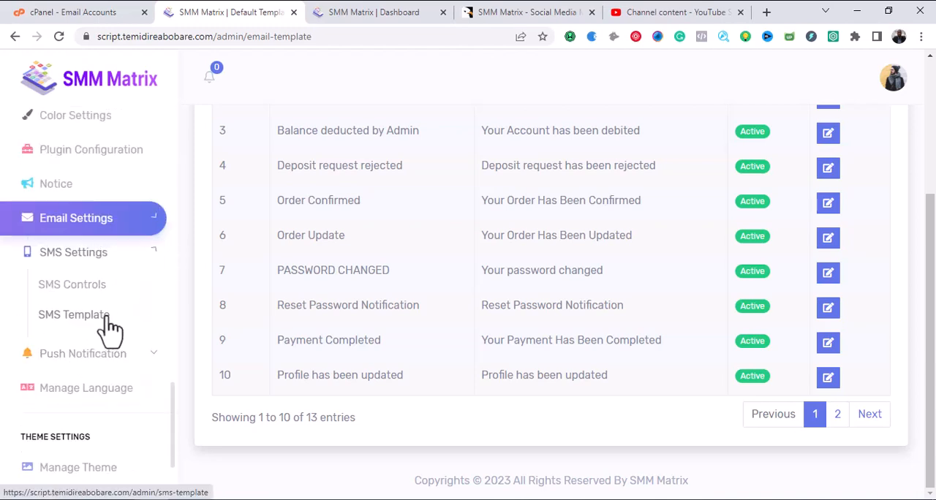
left_click(71, 286)
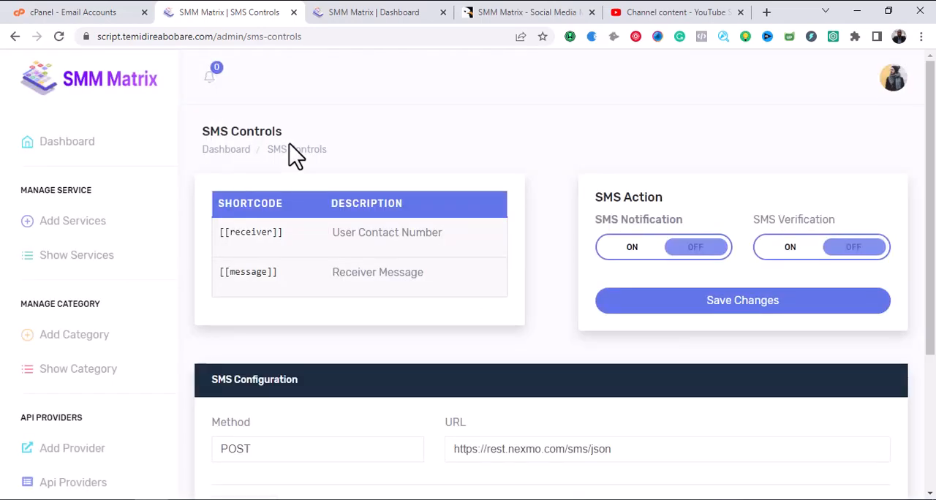
scroll(381, 183, "down", 2)
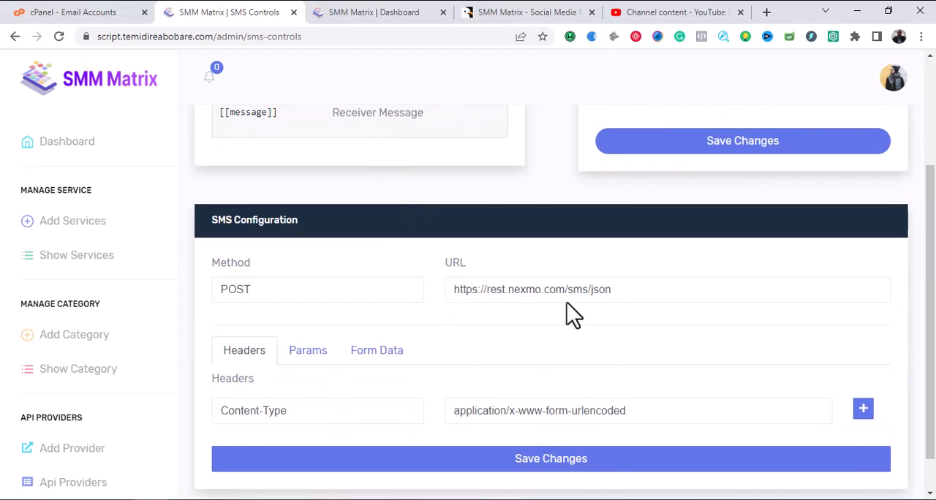
left_click(582, 290)
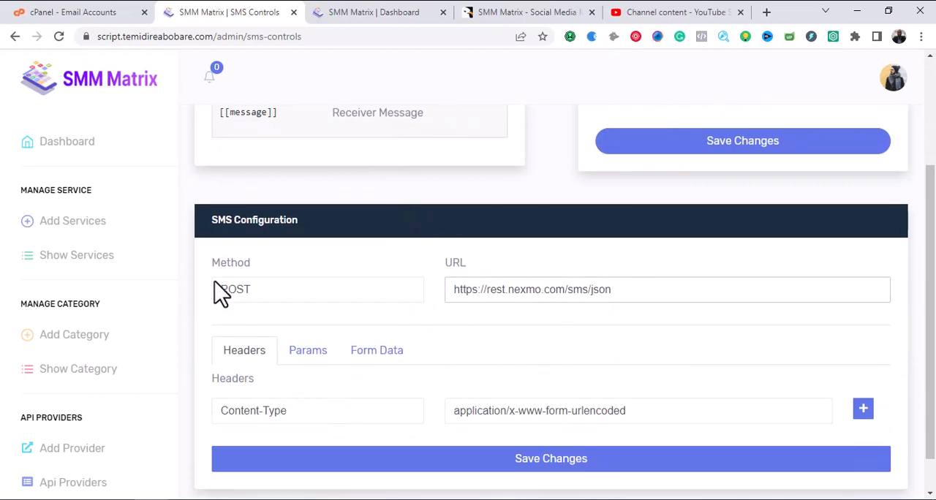
left_click(392, 294)
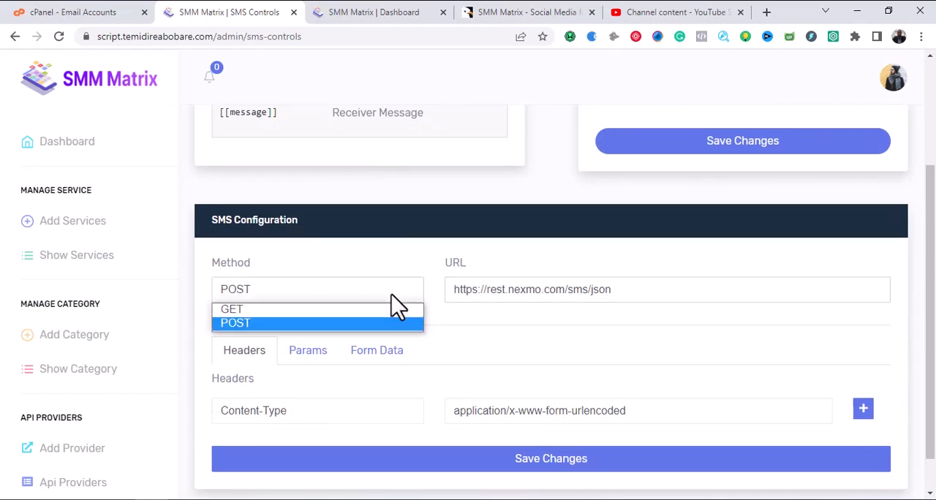
left_click(389, 298)
scroll(491, 307, "up", 2)
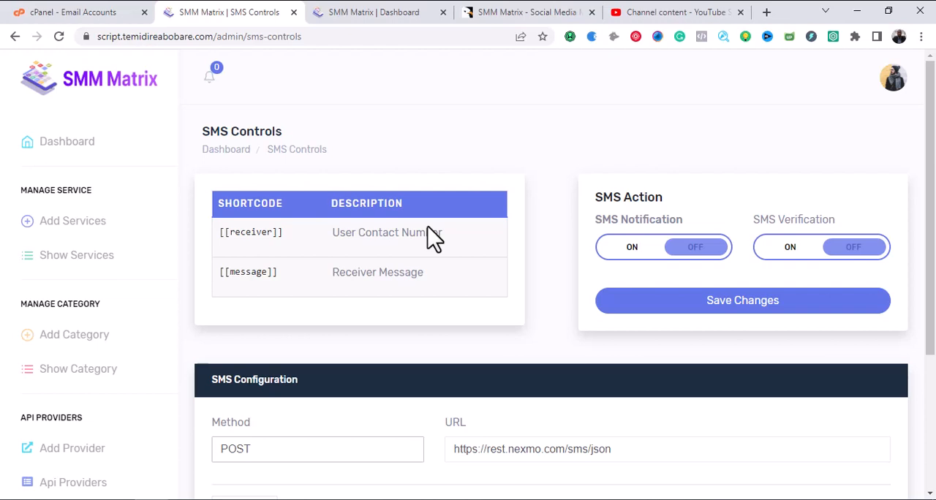
scroll(431, 234, "down", 2)
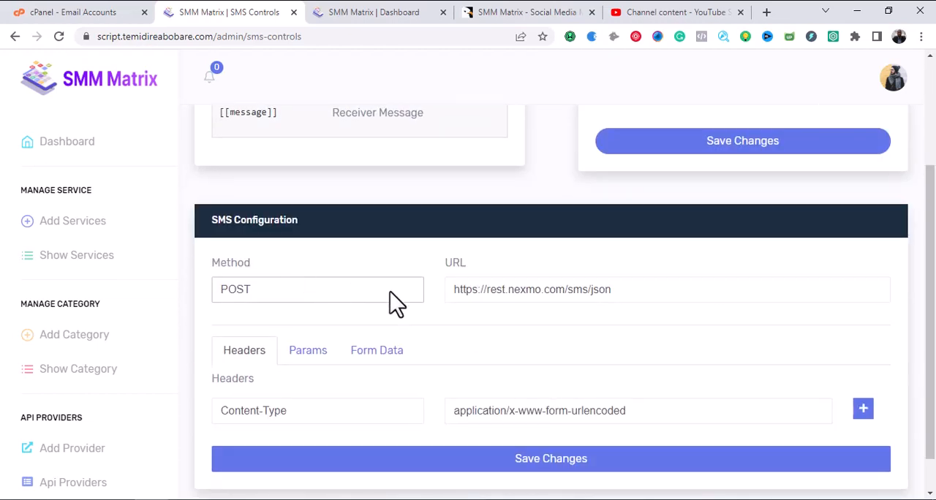
left_click(567, 293)
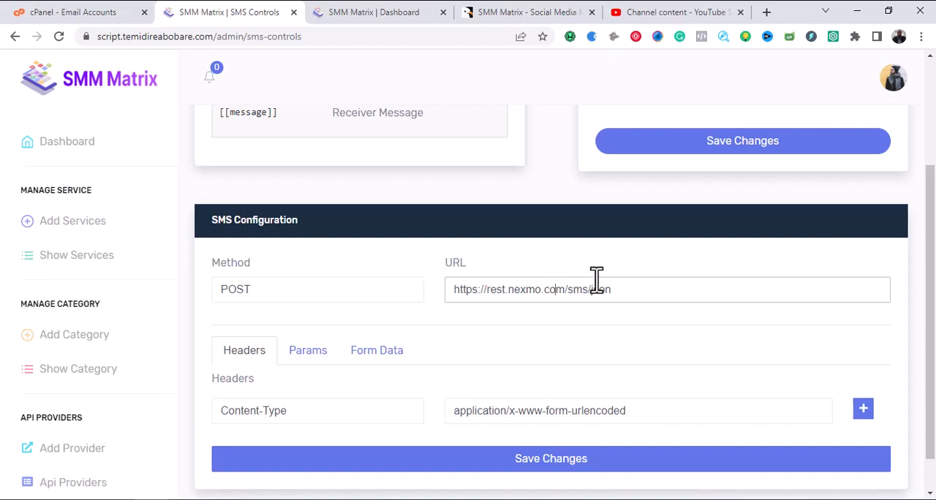
left_click(555, 287)
Open the SMS Template page and look through the default SMS templates and their statuses.
scroll(147, 278, "down", 10)
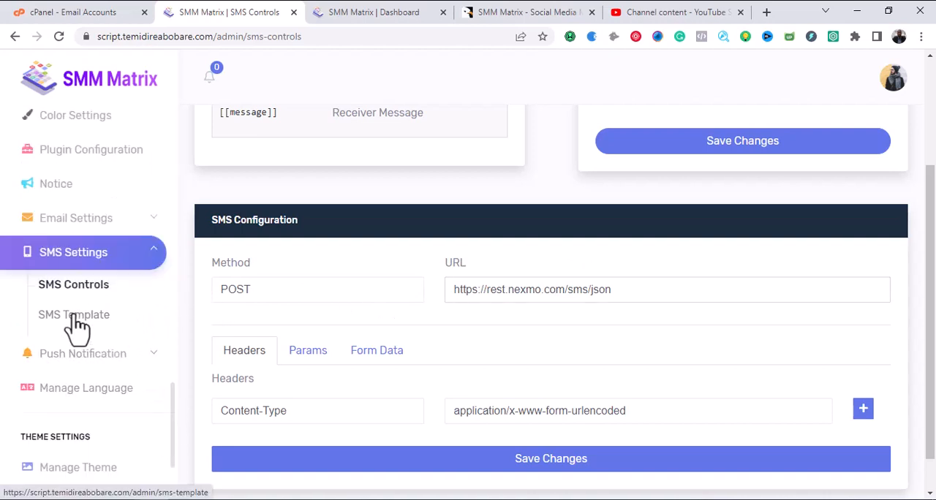
left_click(117, 316)
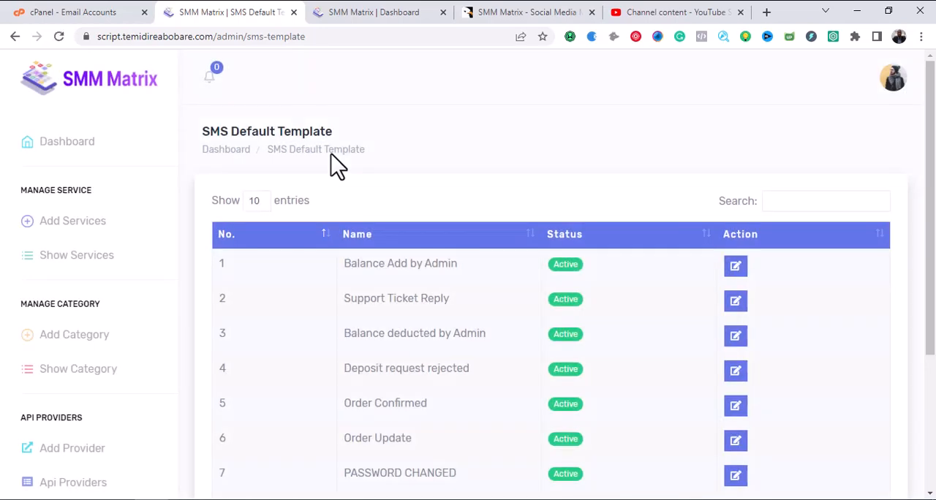
scroll(403, 220, "down", 3)
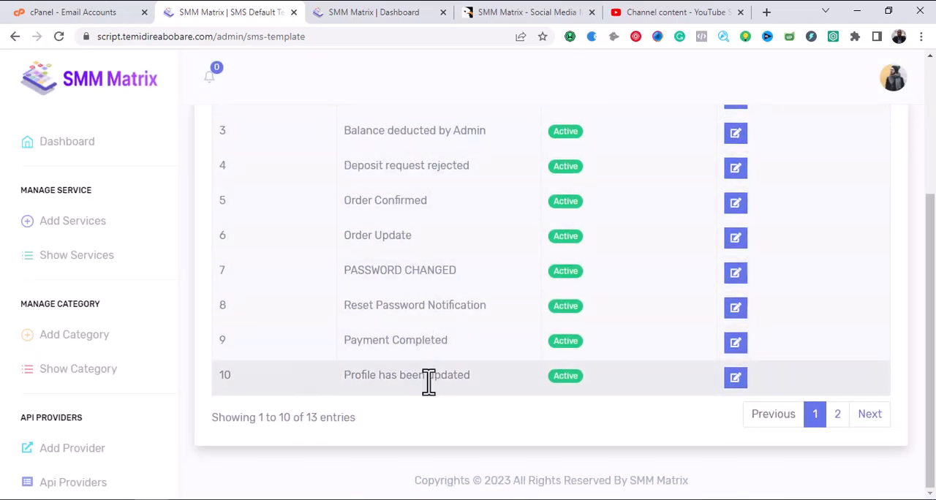
scroll(422, 325, "up", 4)
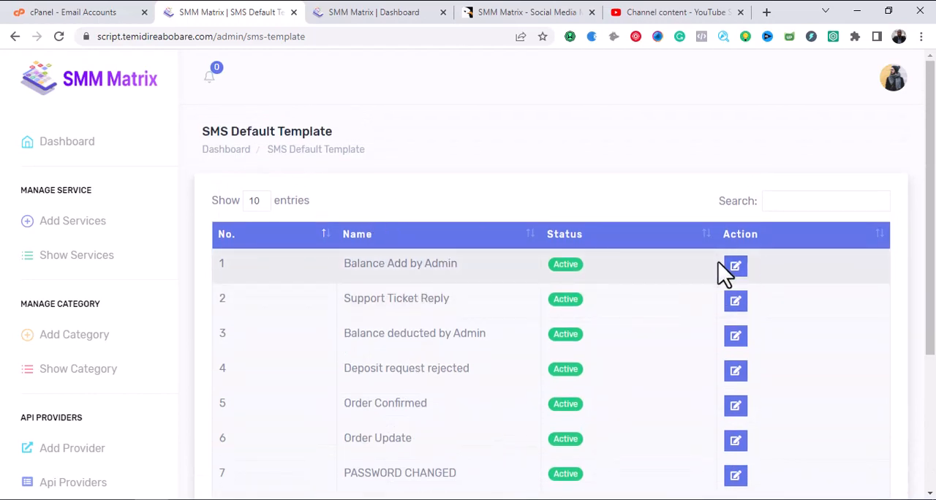
scroll(432, 299, "down", 3)
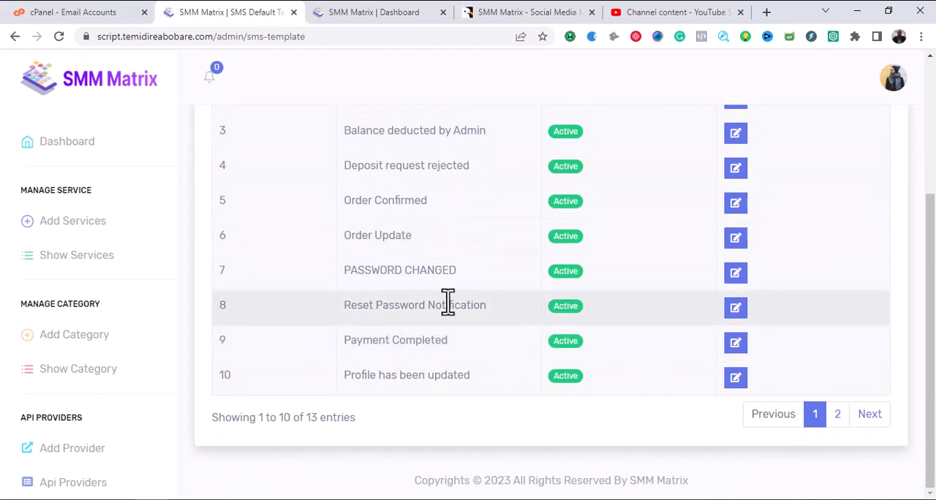
Open the push notification configuration and review the Pusher app credentials, cluster and setup instructions.
scroll(167, 271, "down", 10)
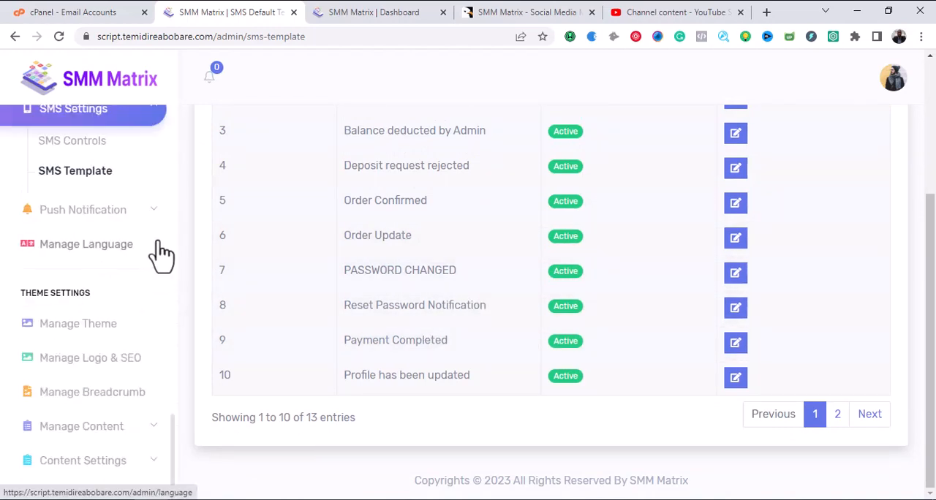
left_click(115, 211)
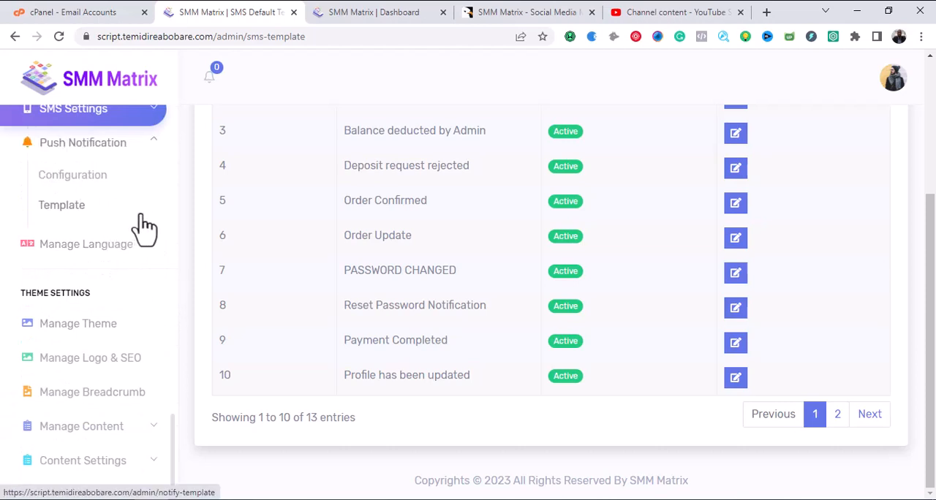
left_click(85, 178)
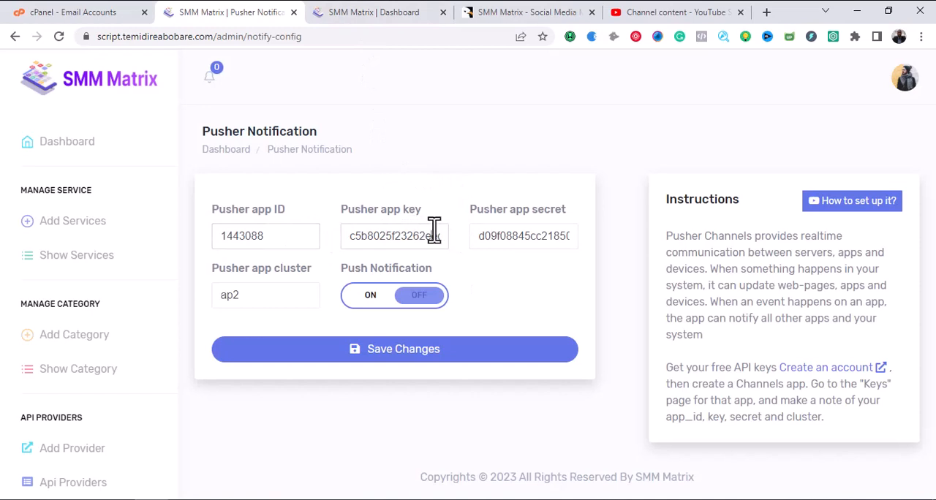
left_click(279, 295)
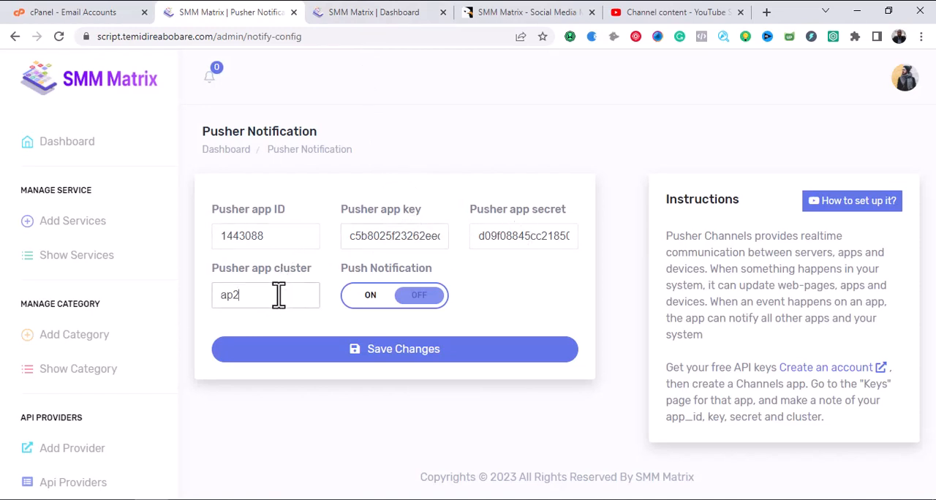
left_click(272, 234)
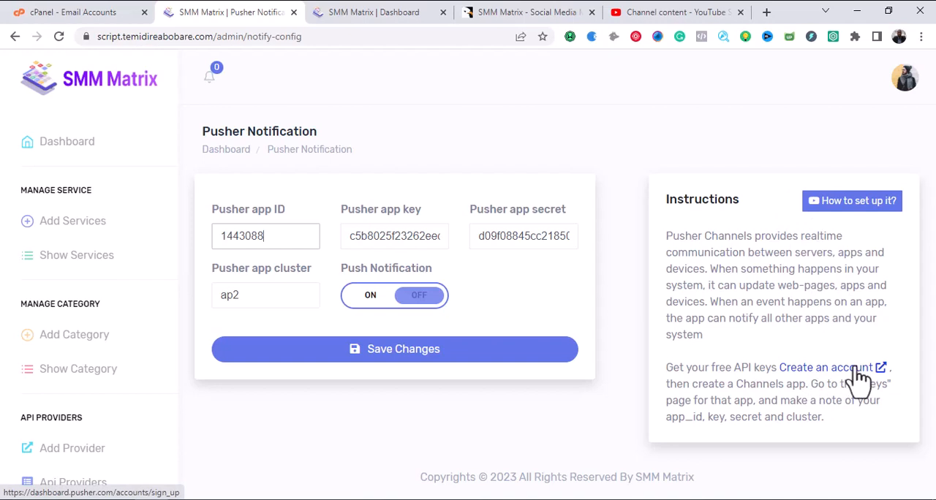
Open the push notification templates page and look through the default templates and their statuses.
scroll(46, 288, "down", 6)
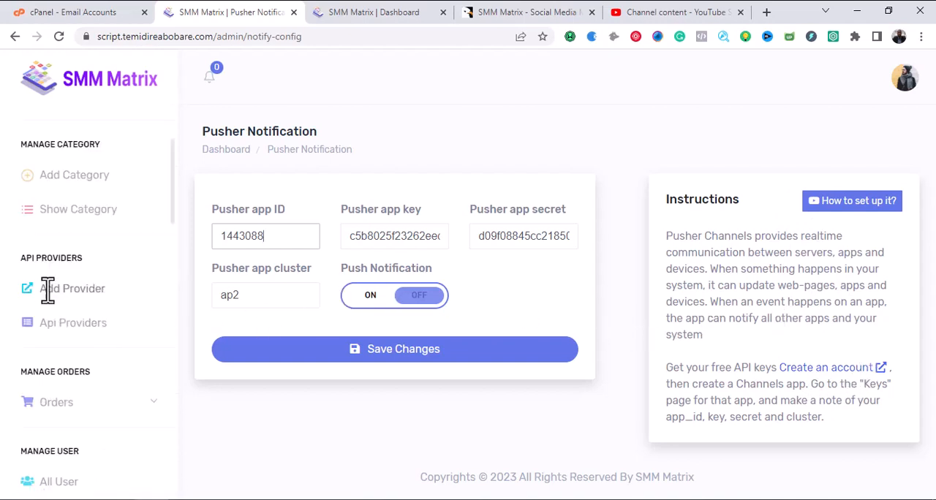
scroll(128, 320, "down", 4)
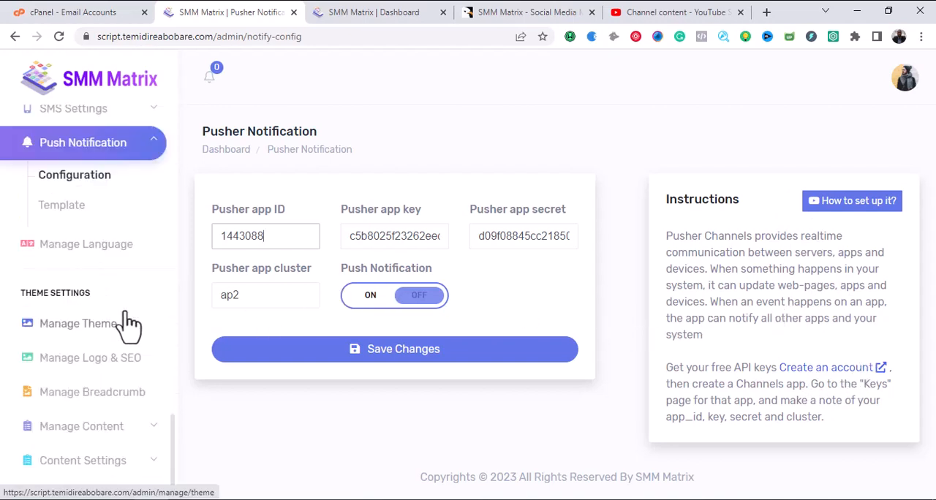
left_click(57, 207)
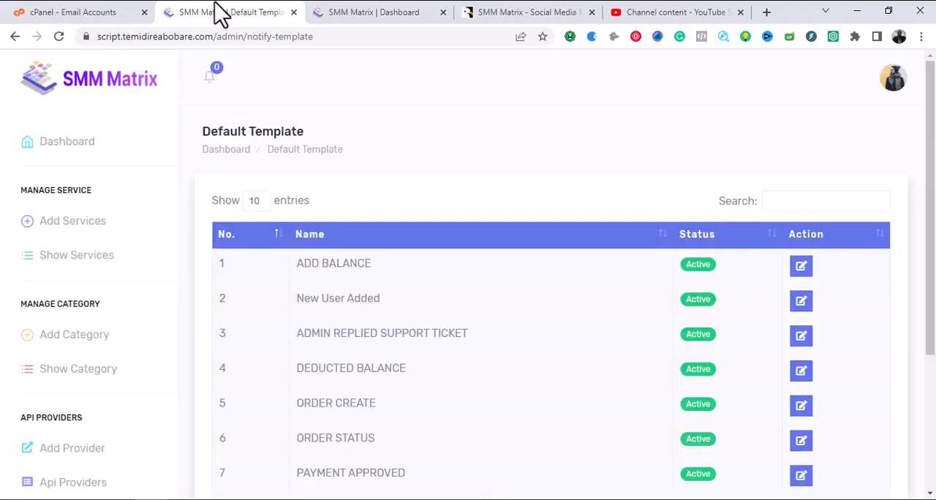
scroll(307, 195, "down", 2)
scroll(347, 209, "up", 1)
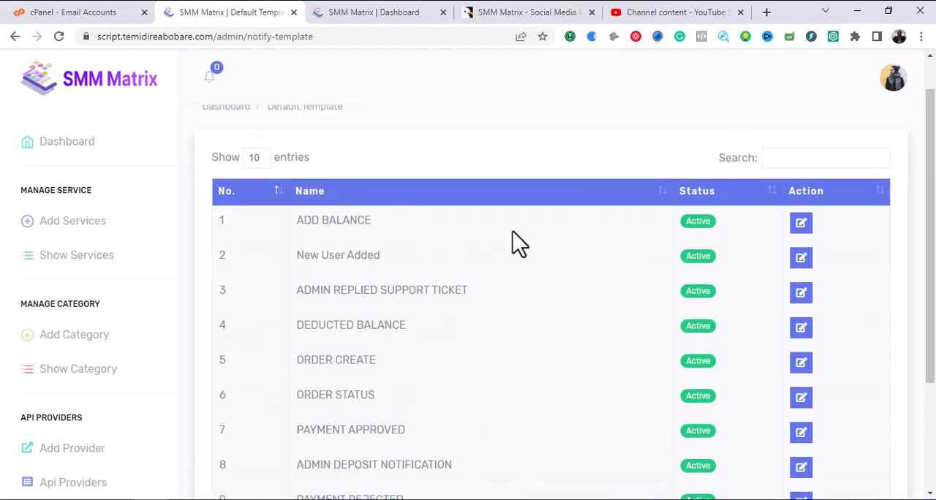
scroll(495, 271, "up", 1)
scroll(411, 249, "down", 4)
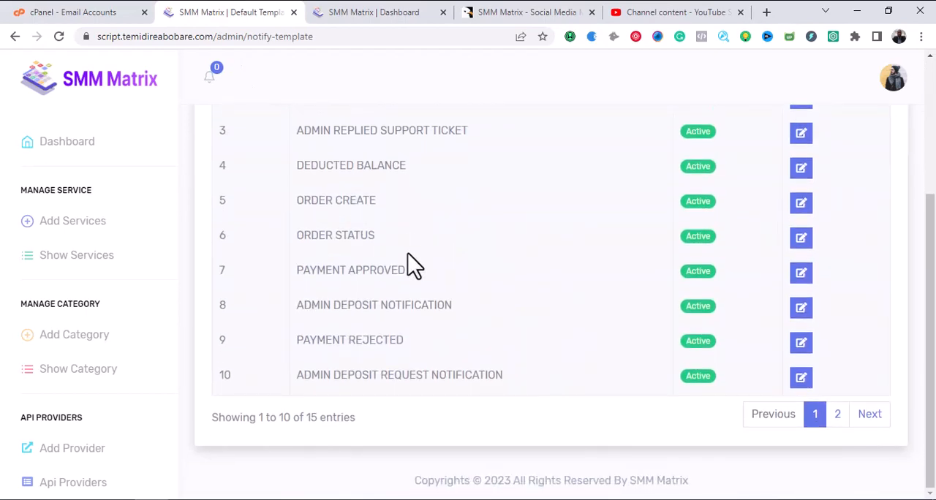
scroll(411, 266, "up", 4)
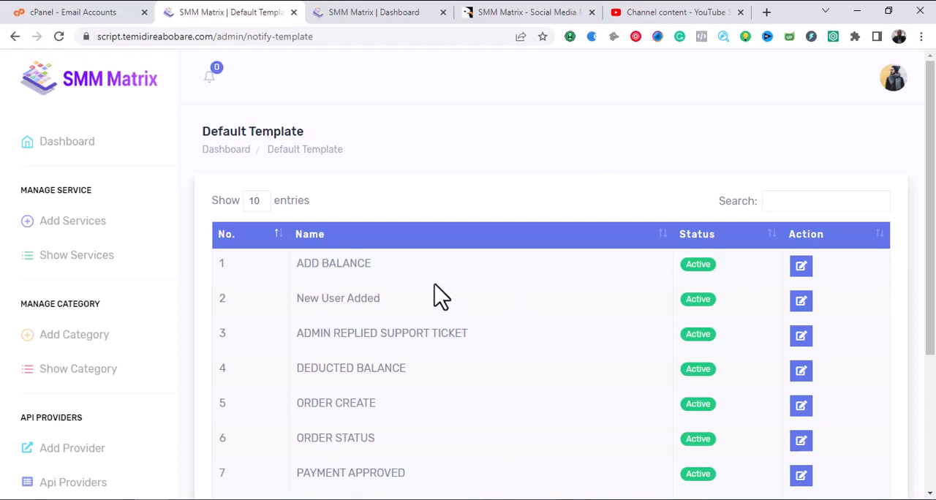
scroll(435, 285, "down", 3)
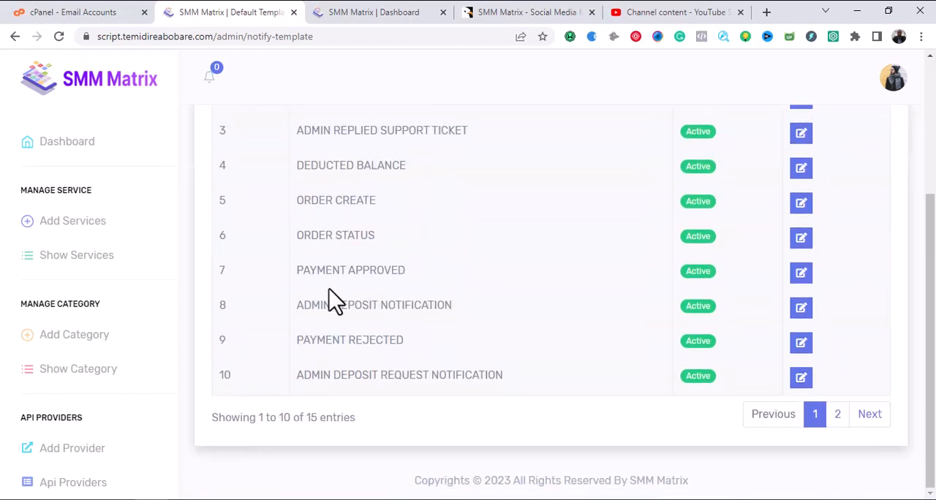
Open the language management page and review the listed languages and their statuses.
scroll(121, 315, "down", 8)
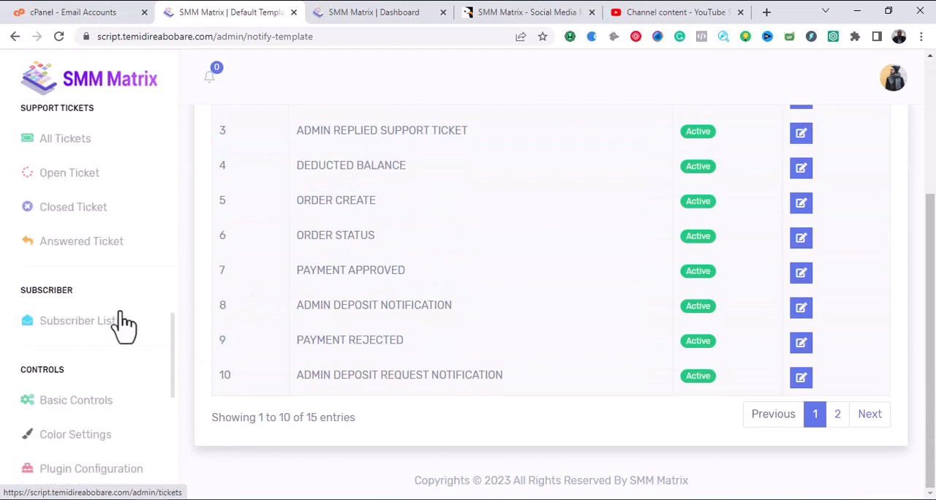
scroll(124, 326, "down", 5)
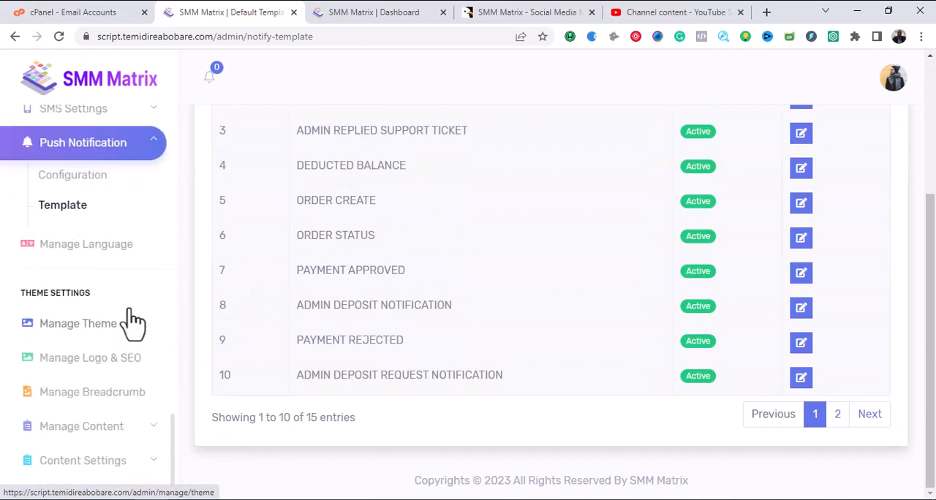
left_click(94, 265)
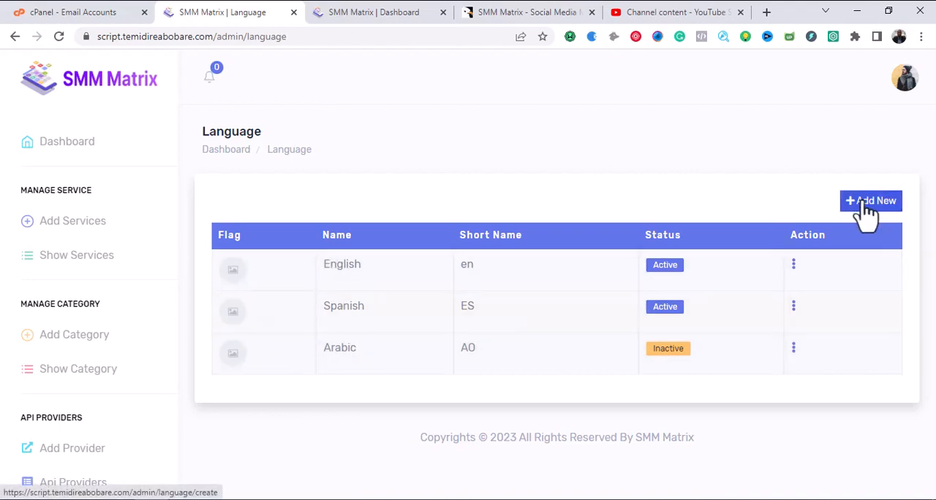
Open the form for adding a new language and look through its Short Name country options.
left_click(868, 205)
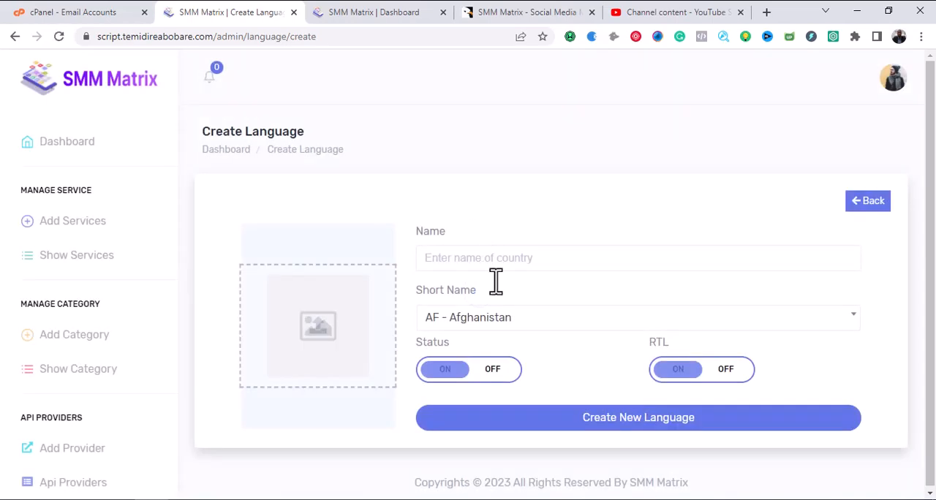
left_click(554, 316)
scroll(907, 252, "down", 1)
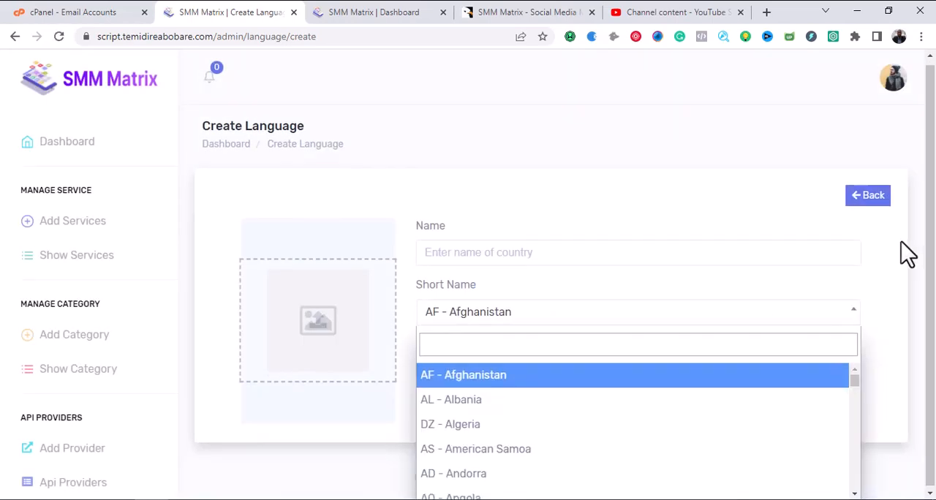
mouse_move(855, 379)
left_mouse_down()
mouse_move(854, 491)
mouse_move(859, 372)
left_mouse_up()
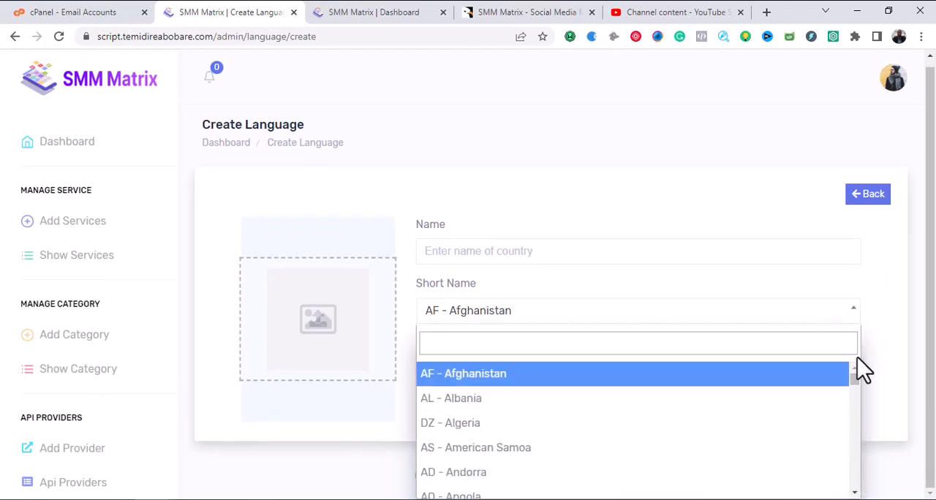
left_click(755, 308)
Open the theme management page and load the public homepage script.temidireabobare.com in place of the second admin dashboard.
scroll(147, 307, "down", 5)
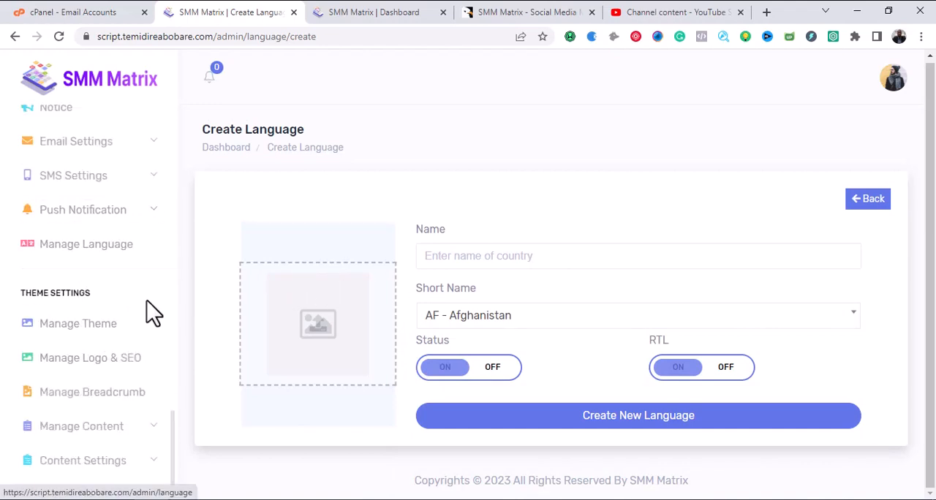
left_click(72, 338)
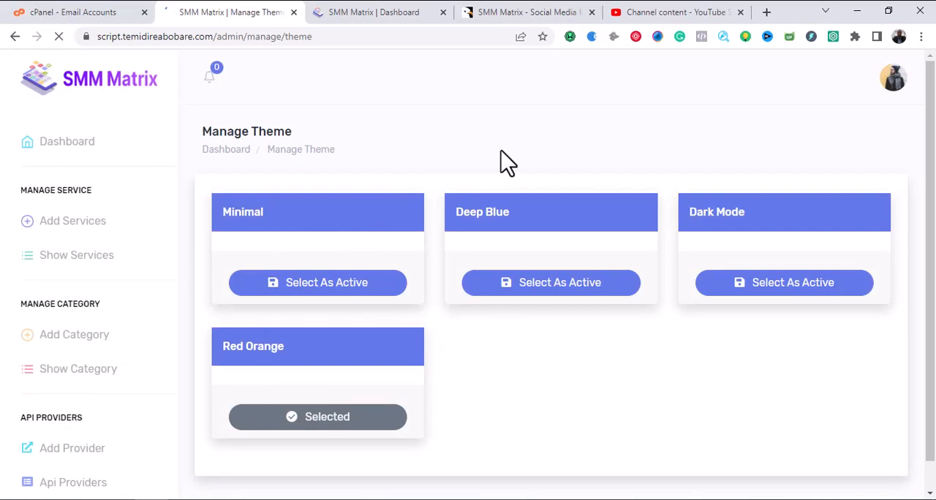
left_click(345, 11)
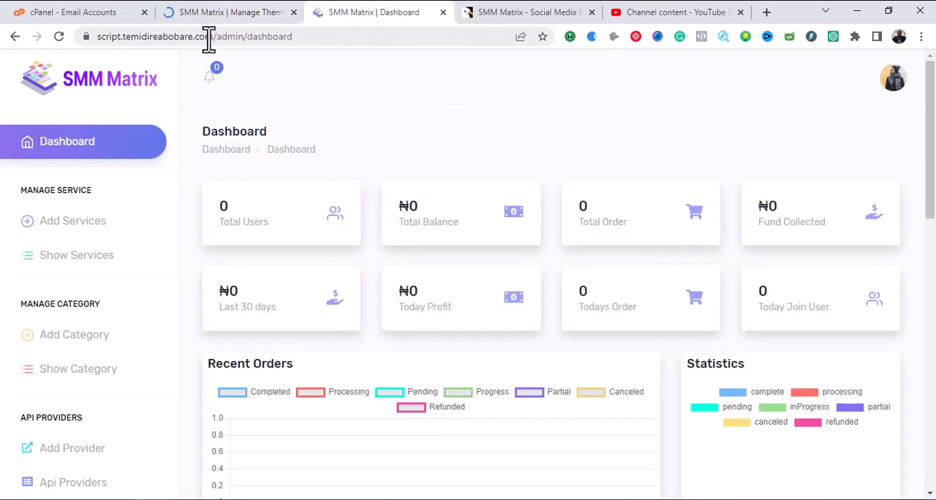
left_click_drag(213, 37, 84, 40)
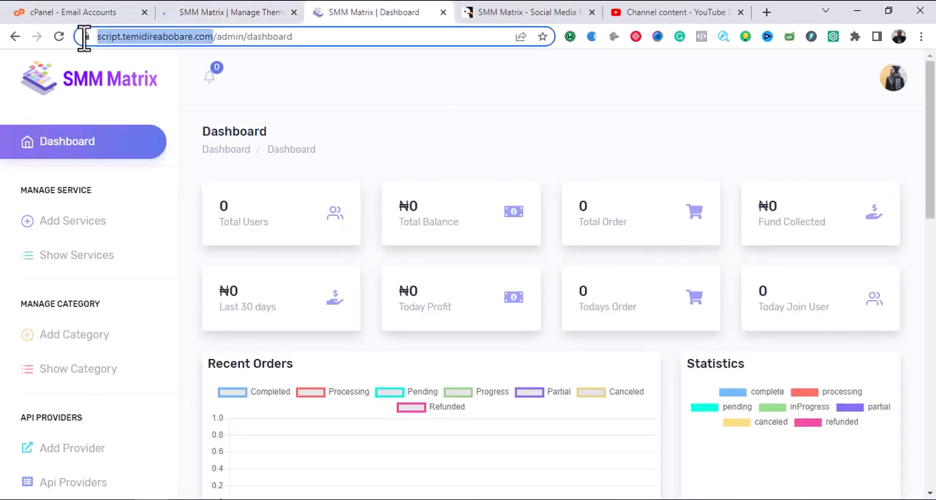
right_click(117, 39)
left_click(156, 142)
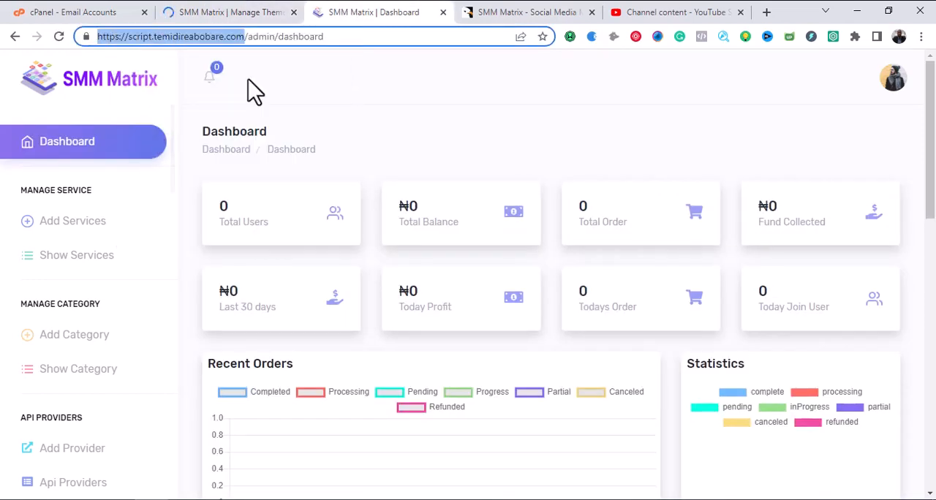
left_click(344, 37)
key("ctrl+a")
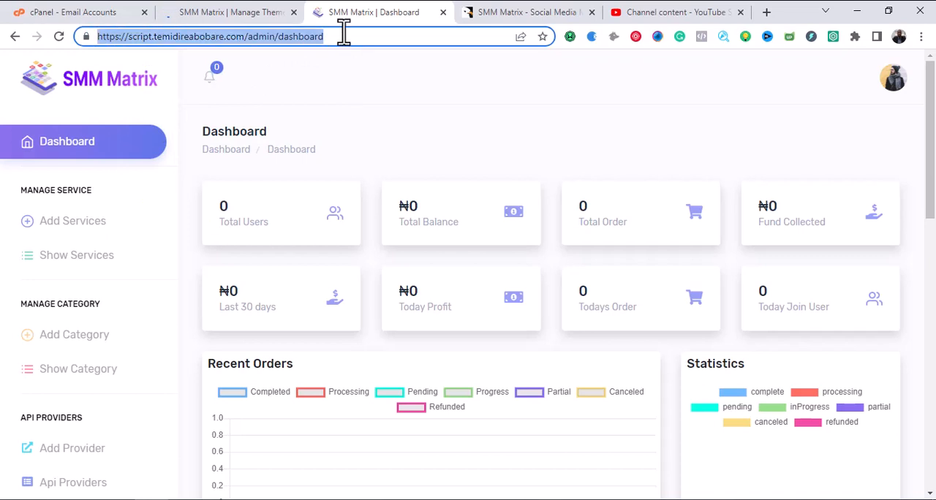
key("ctrl+v")
key("Return")
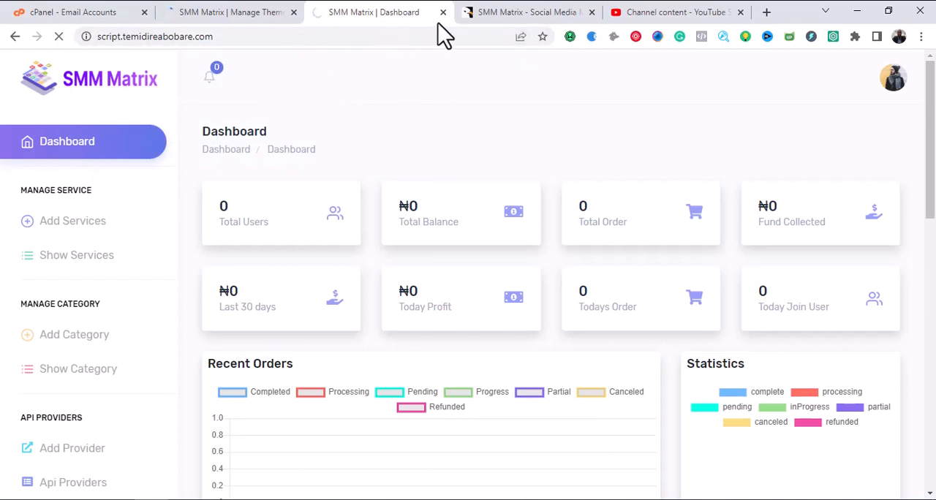
Close the SMM Matrix social media script page and look through the site's homepage in the Red Orange theme.
left_click(592, 12)
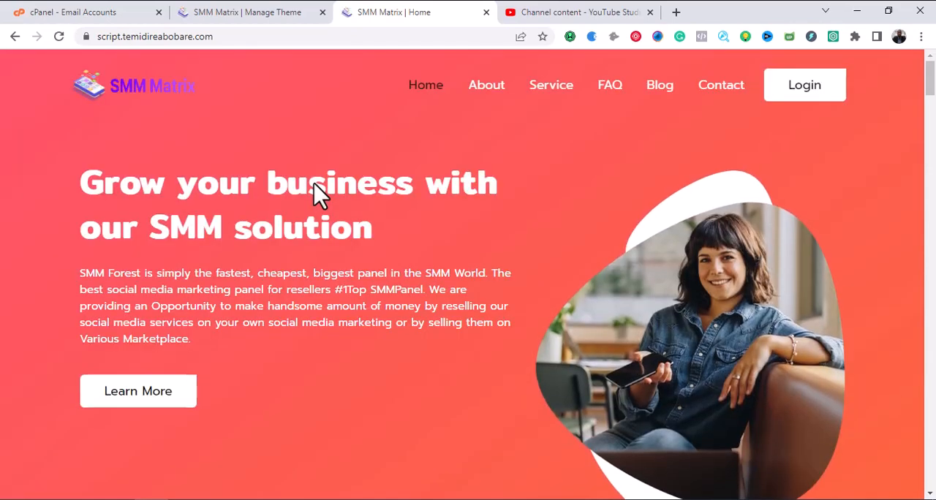
scroll(372, 237, "down", 7)
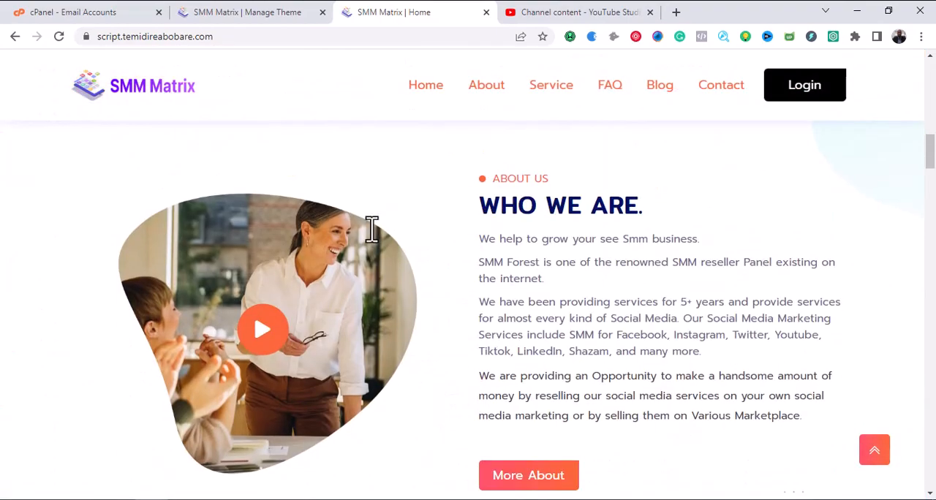
scroll(376, 241, "up", 7)
scroll(371, 234, "down", 8)
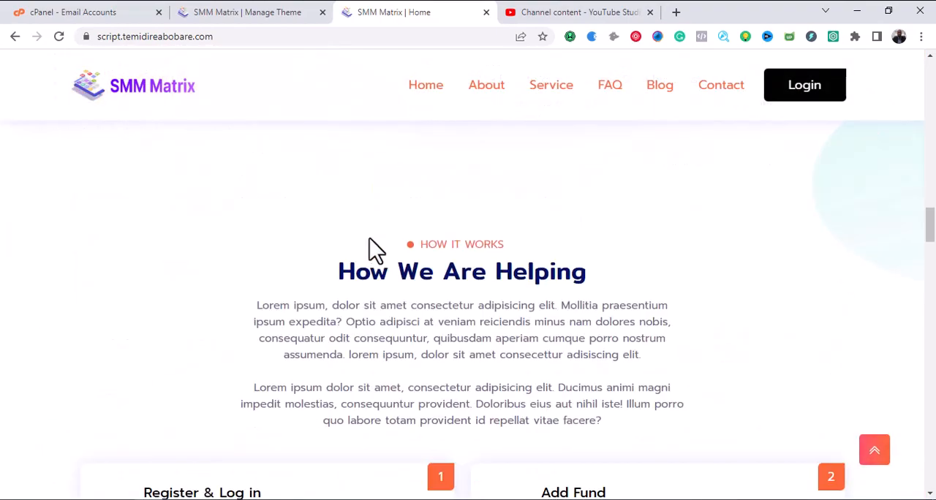
scroll(373, 252, "up", 6)
scroll(383, 270, "up", 2)
Review the available themes on the theme management page and activate the Deep Blue theme.
left_click(268, 13)
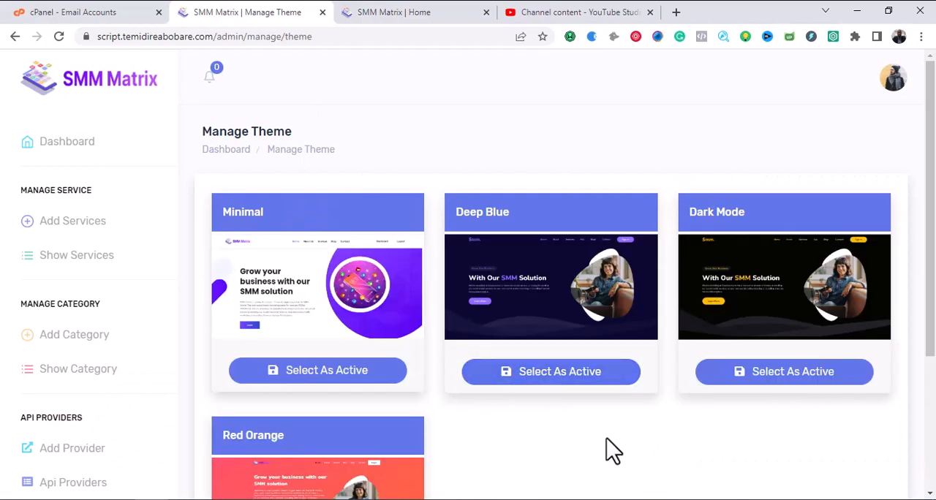
scroll(621, 439, "down", 2)
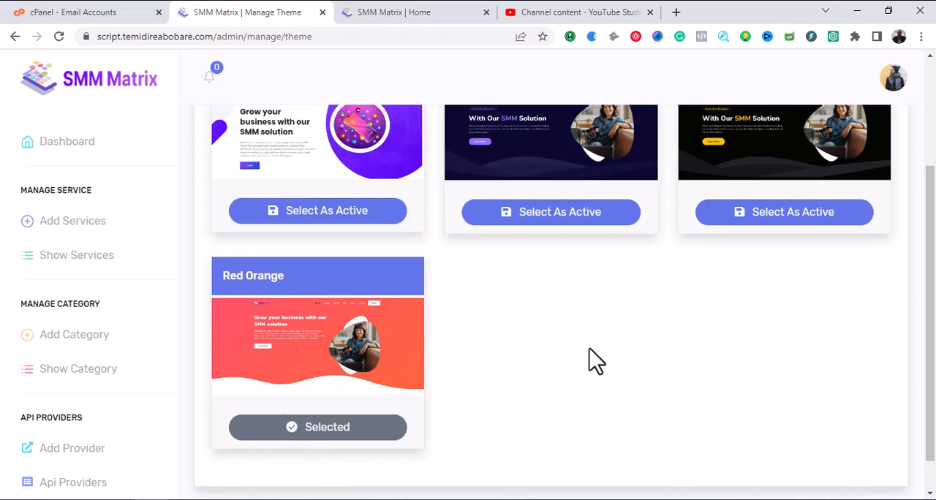
scroll(596, 361, "up", 2)
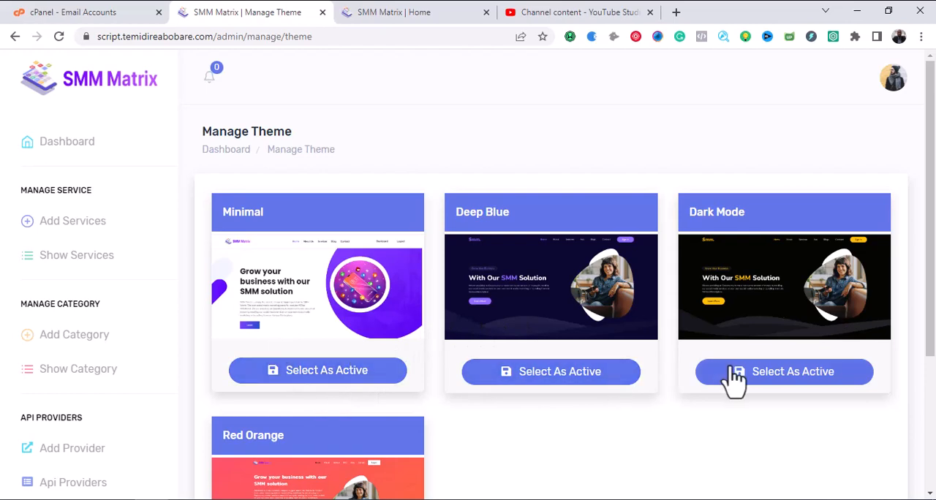
left_click(569, 373)
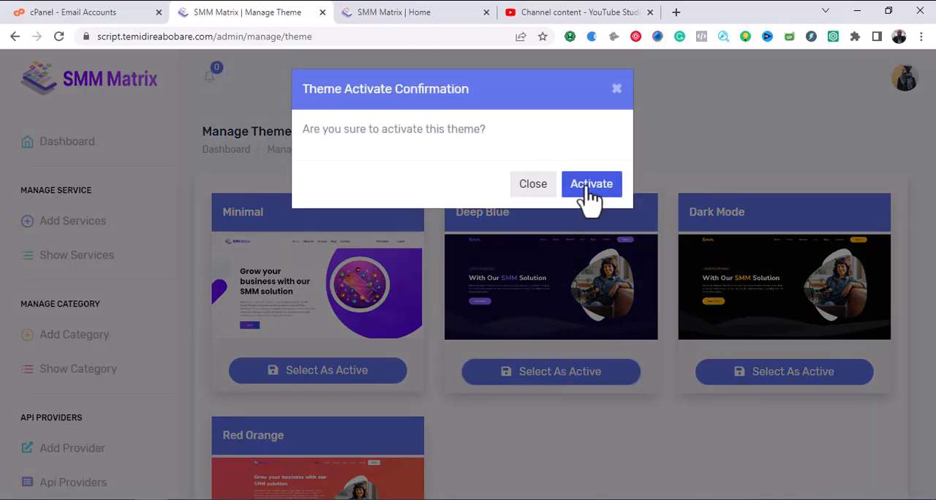
left_click(589, 191)
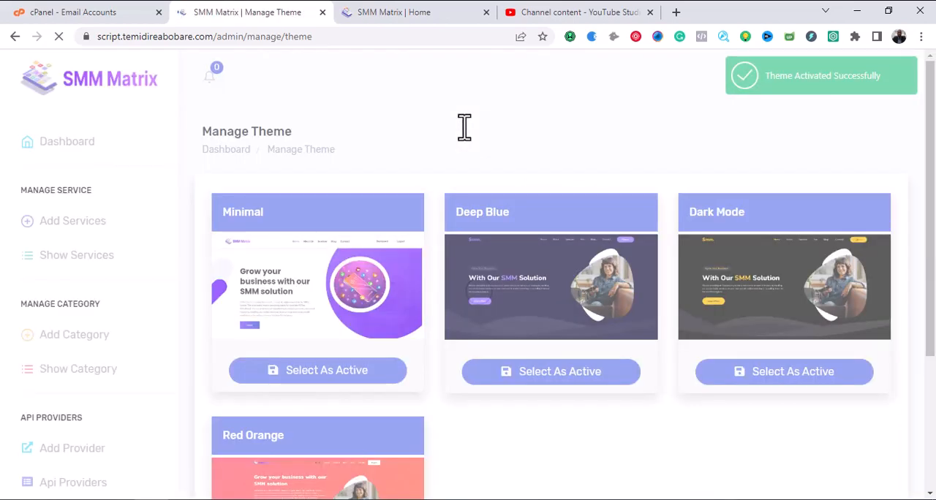
Reload the public homepage and look through its sections in the Deep Blue theme.
left_click(395, 13)
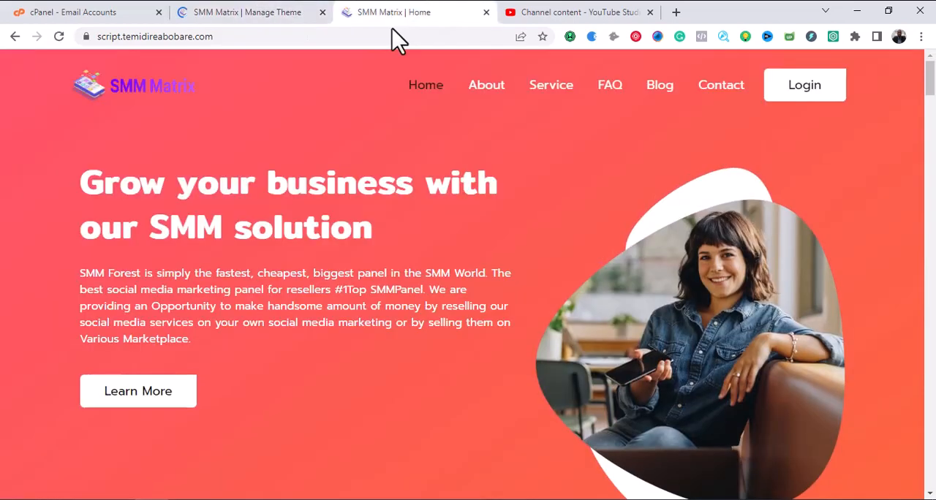
left_click(59, 37)
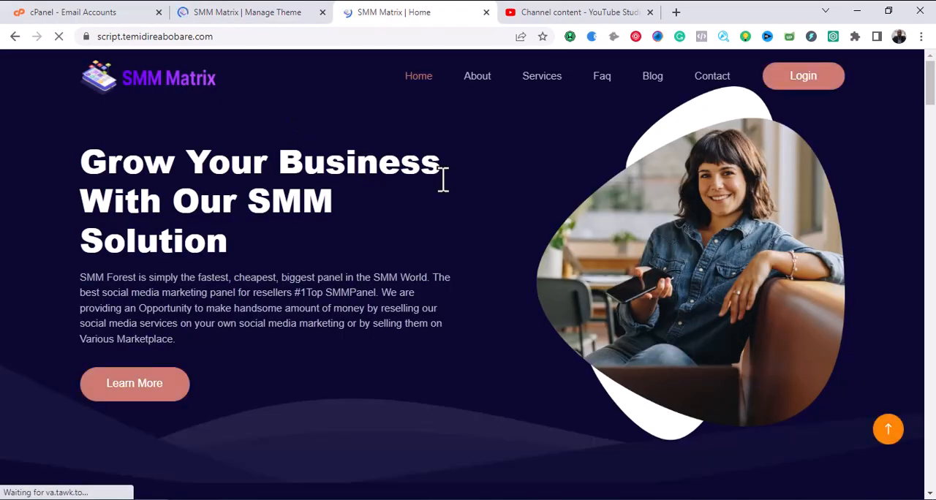
scroll(445, 198, "down", 2)
scroll(446, 210, "down", 15)
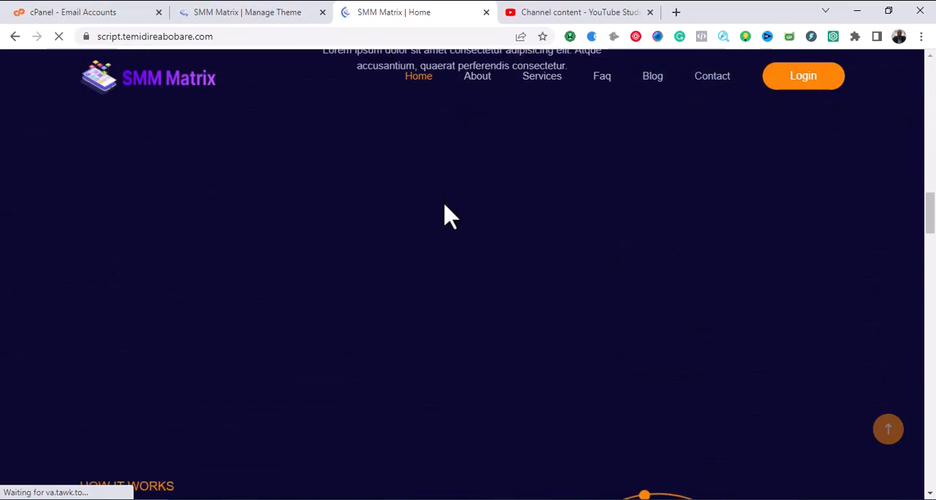
scroll(448, 216, "down", 8)
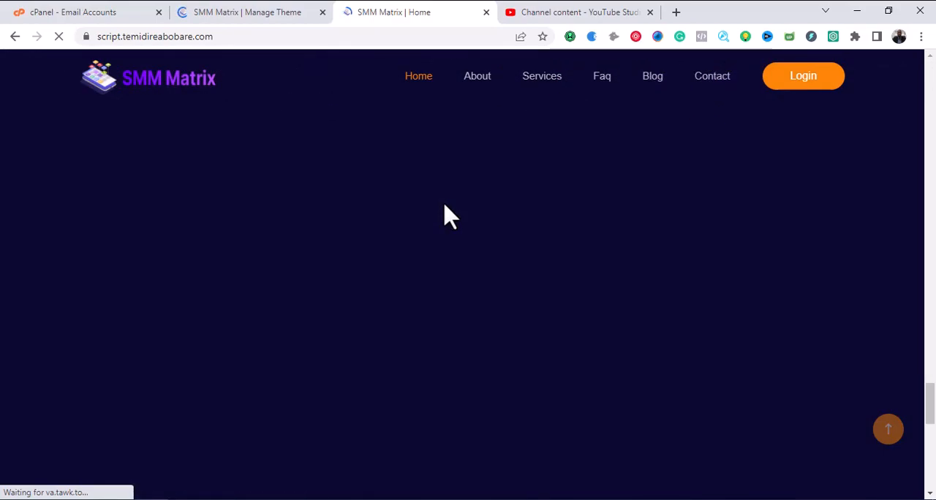
scroll(448, 215, "up", 20)
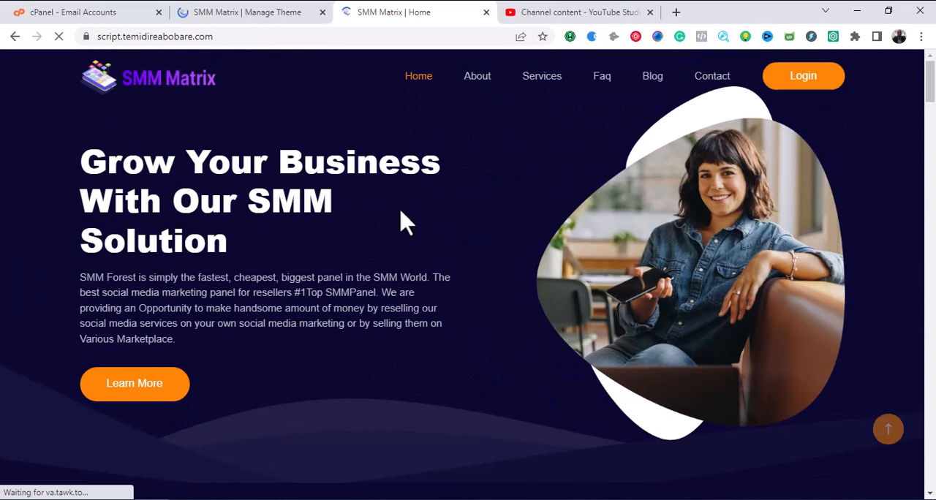
Check the theme list again and open the Logo & SEO settings to review the logo, favicon and footer logo.
left_click(268, 12)
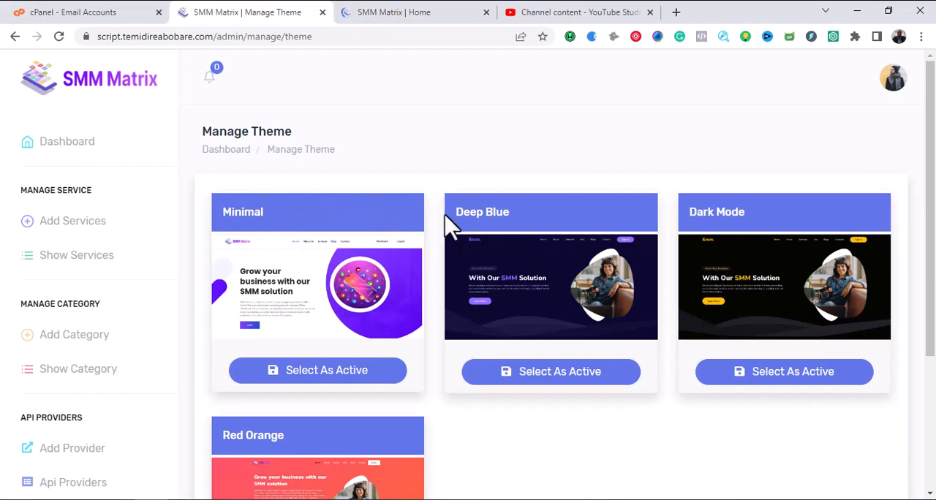
scroll(156, 270, "down", 10)
scroll(160, 297, "down", 3)
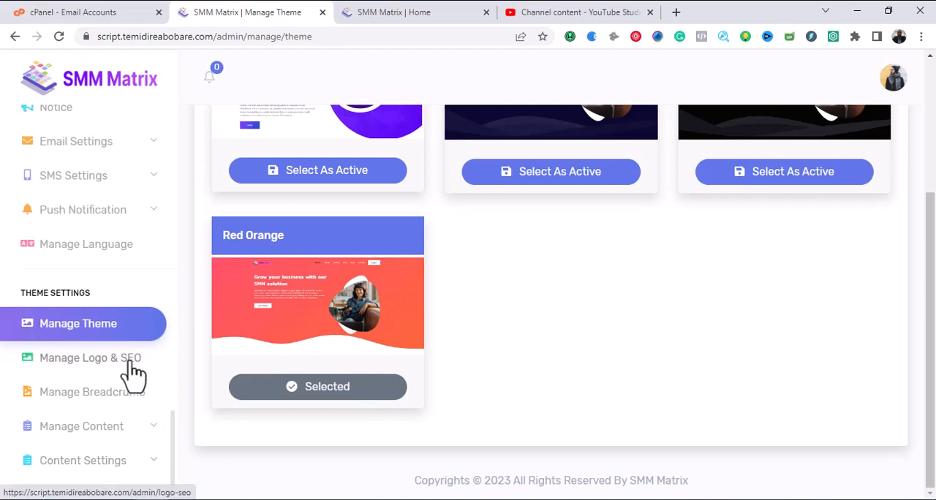
left_click(101, 354)
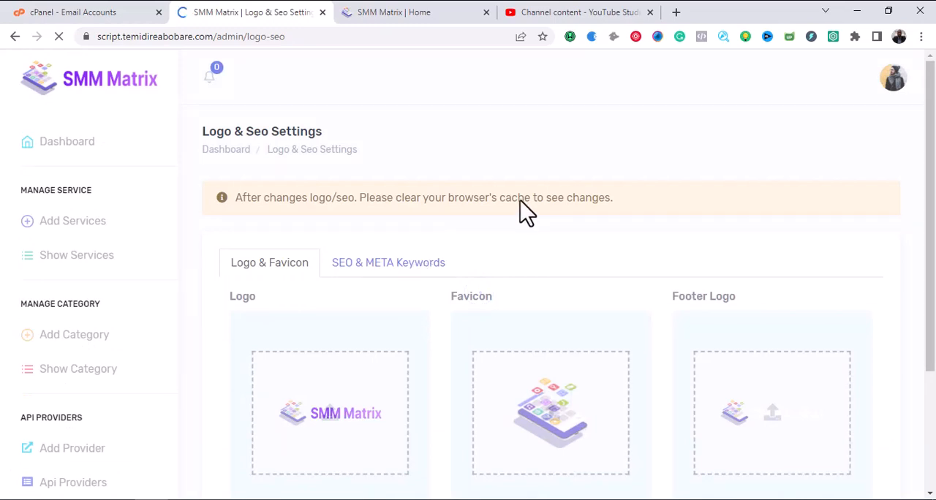
scroll(521, 212, "down", 3)
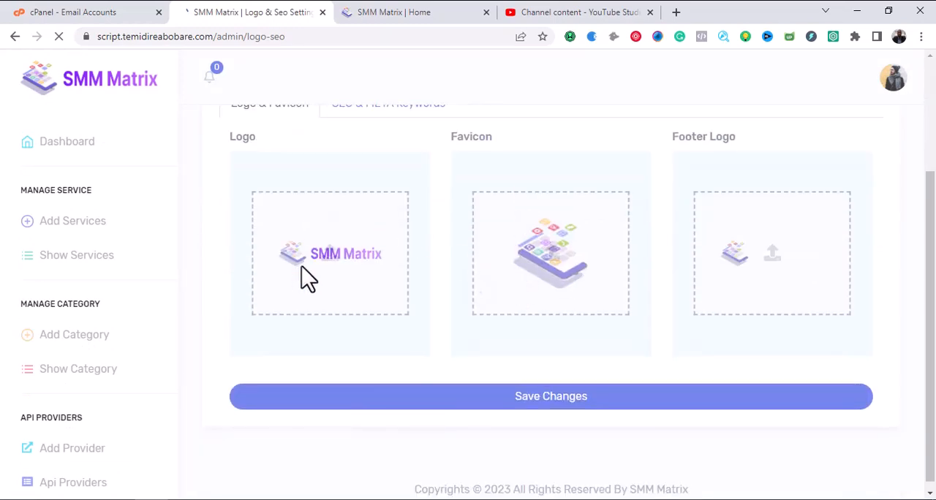
Compare the logo, favicon and footer logo settings with where each one appears on the public homepage.
left_click(429, 13)
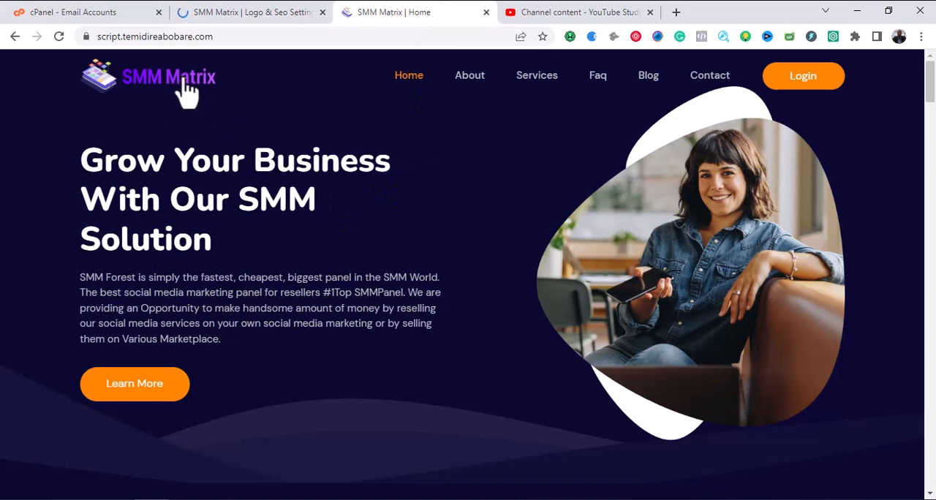
left_click(269, 12)
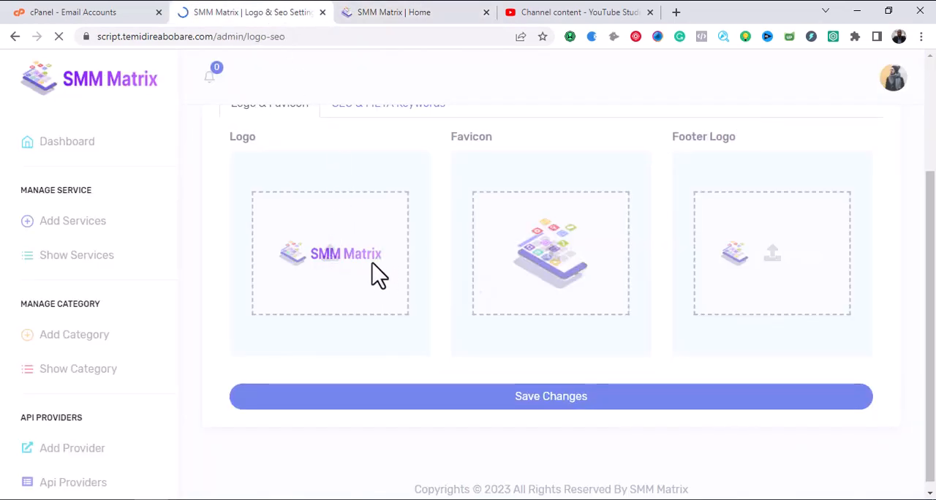
left_click(398, 12)
left_click(262, 13)
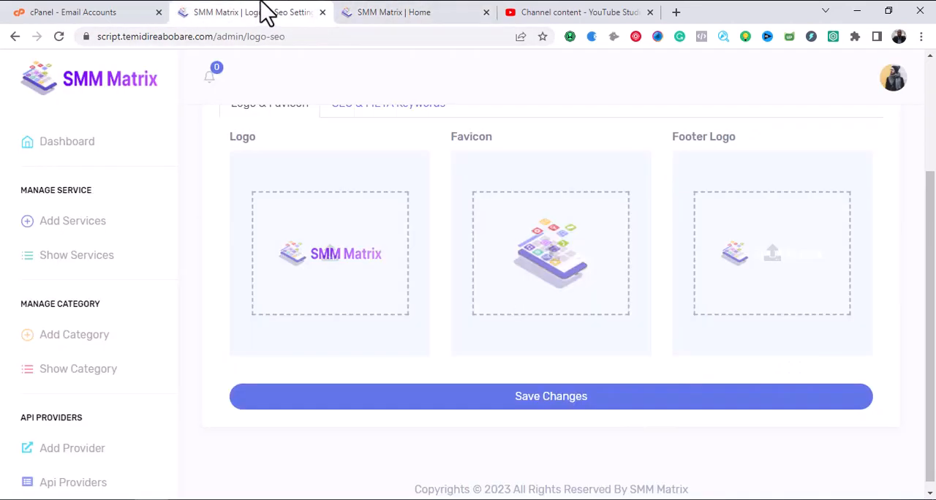
left_click(383, 4)
left_click_drag(932, 76, 934, 475)
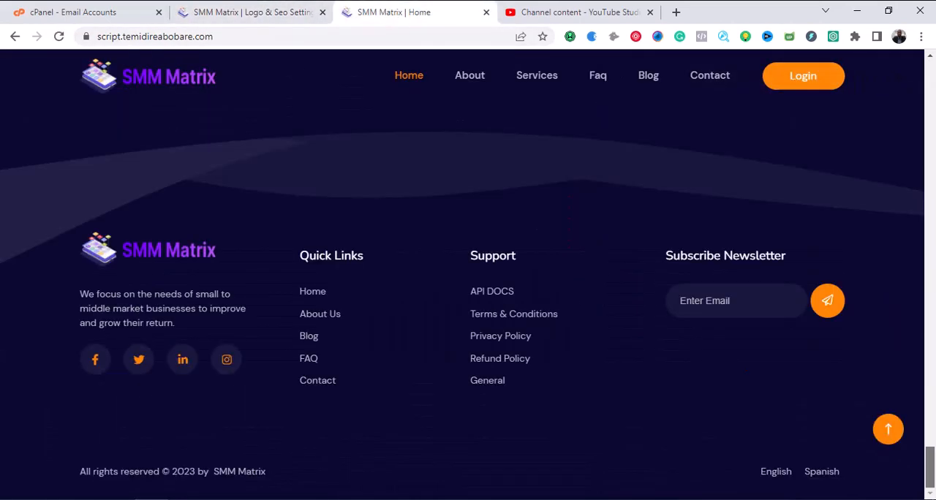
left_click(253, 12)
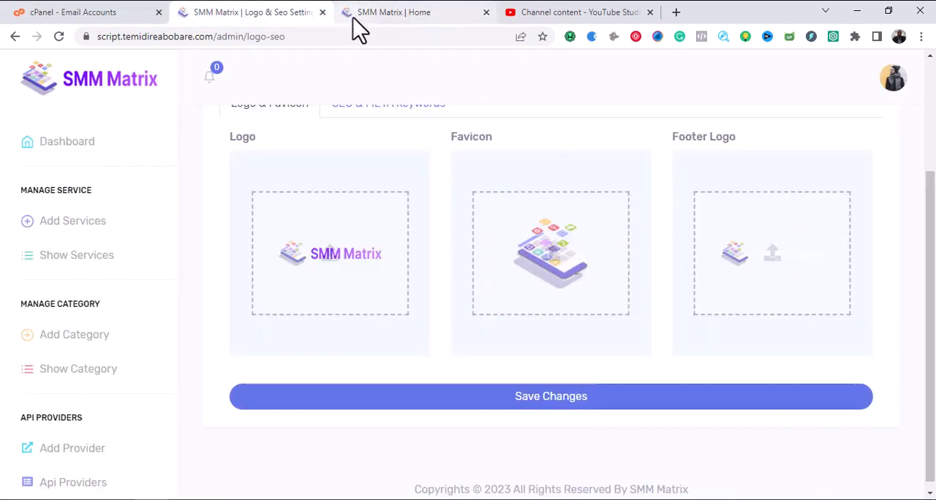
Open the breadcrumb banner settings and review the current banner image.
scroll(134, 327, "down", 5)
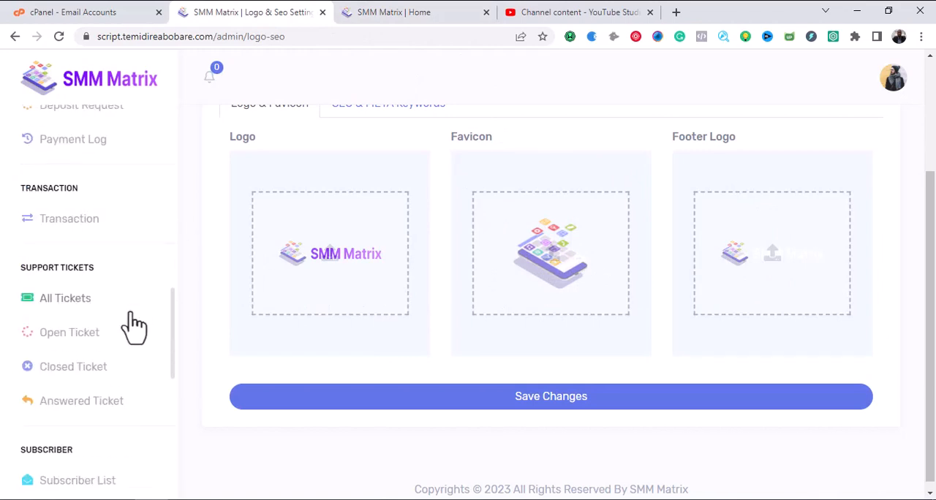
scroll(119, 351, "down", 5)
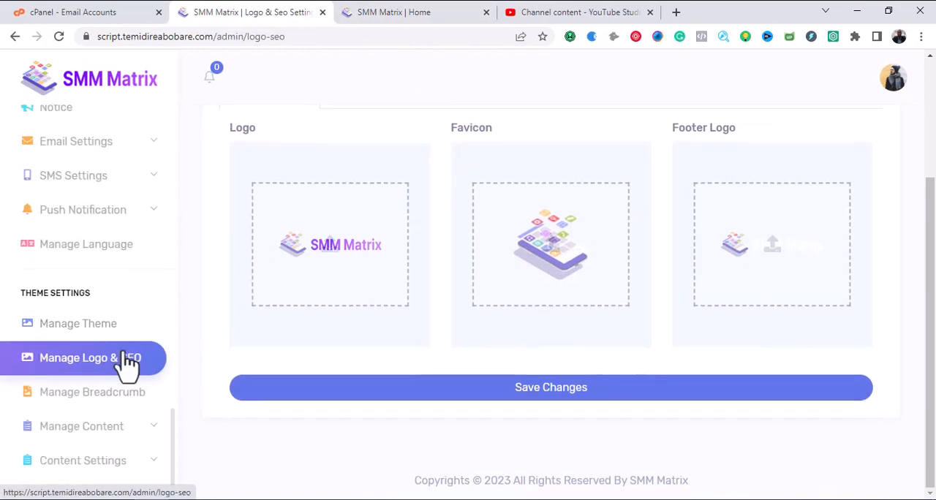
left_click(102, 402)
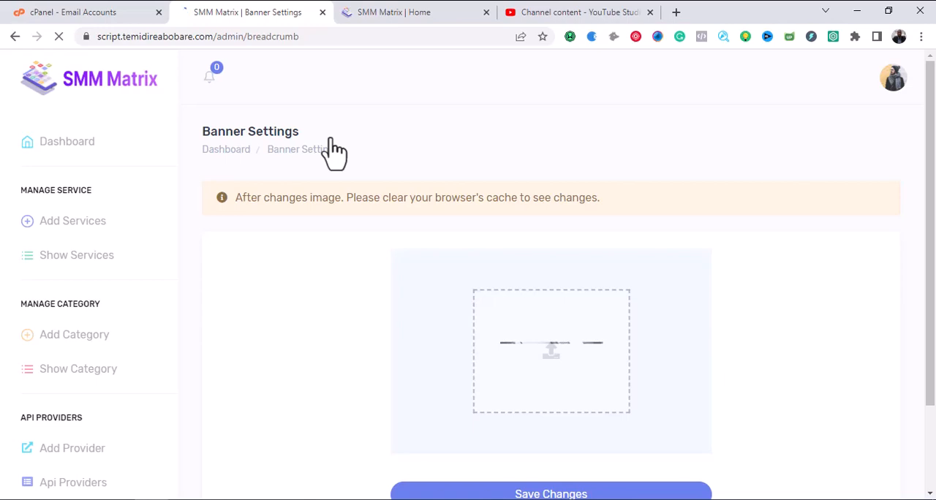
scroll(397, 224, "down", 3)
scroll(424, 259, "up", 3)
Open the About page of the public site and look over its header and first sections.
left_click(432, 10)
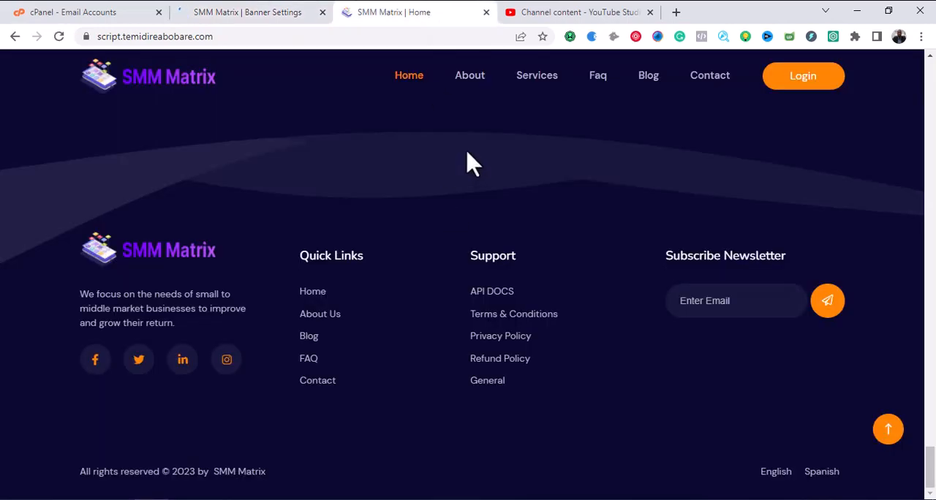
left_click(471, 77)
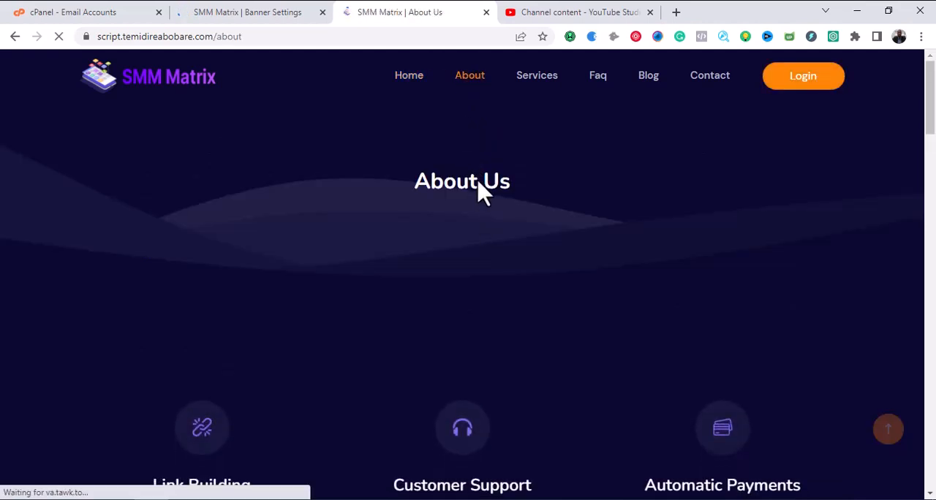
scroll(521, 219, "down", 4)
scroll(521, 224, "down", 4)
scroll(525, 259, "up", 9)
Compare the banner image in the admin settings with the header area of the public About Us page.
left_click(270, 13)
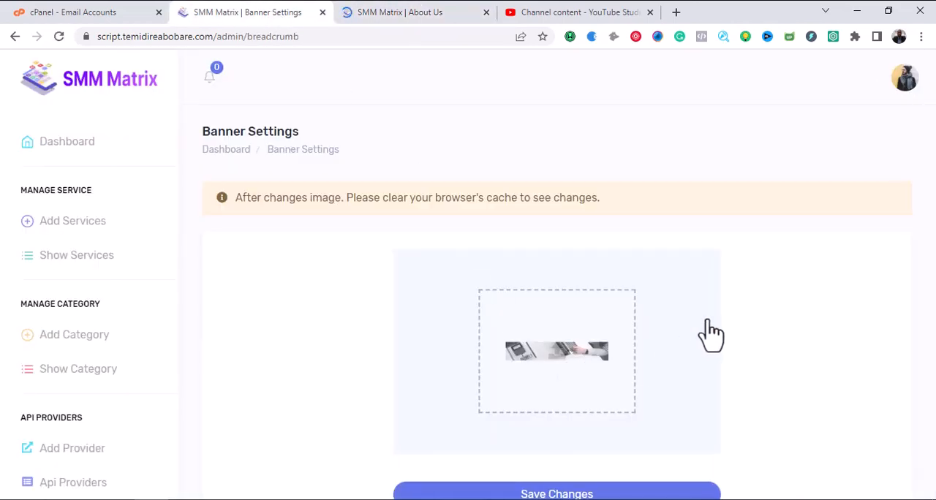
left_click(421, 11)
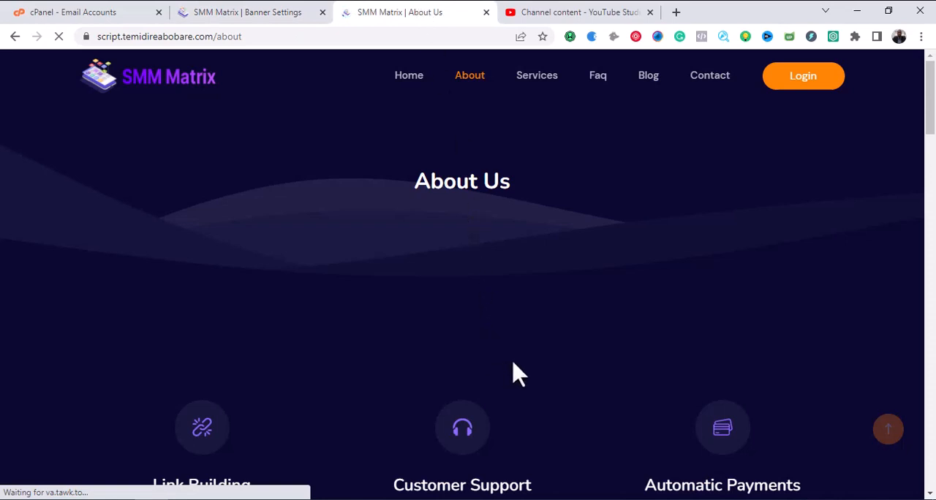
left_click(282, 14)
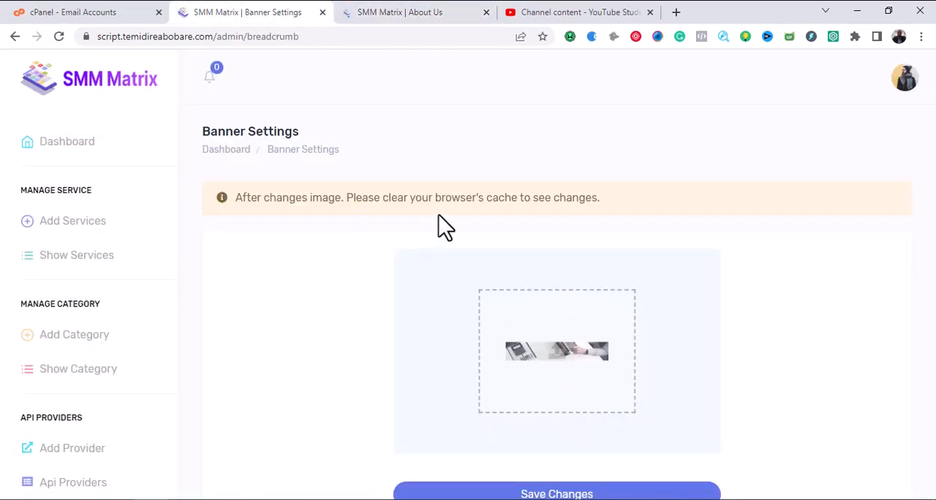
left_click(423, 11)
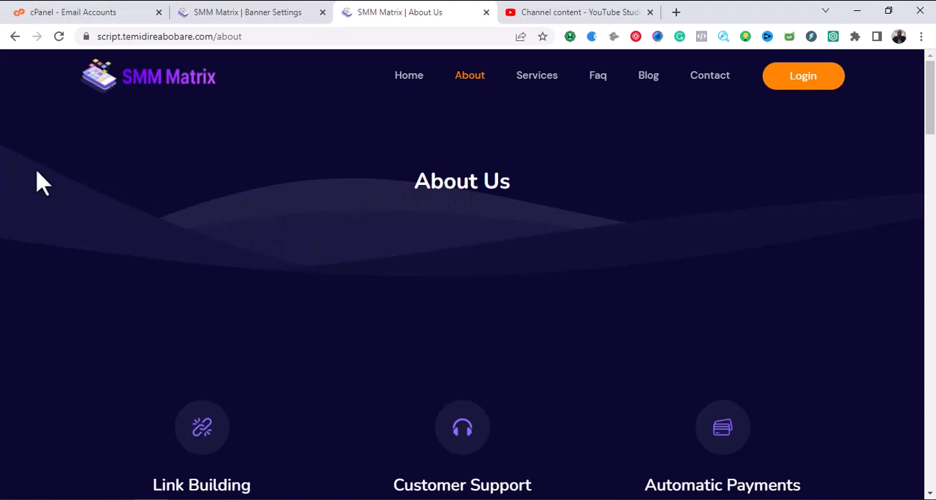
left_click_drag(36, 172, 835, 208)
left_click(454, 239)
Look through the sections below the header of the public About Us page.
scroll(558, 241, "down", 10)
scroll(561, 293, "down", 15)
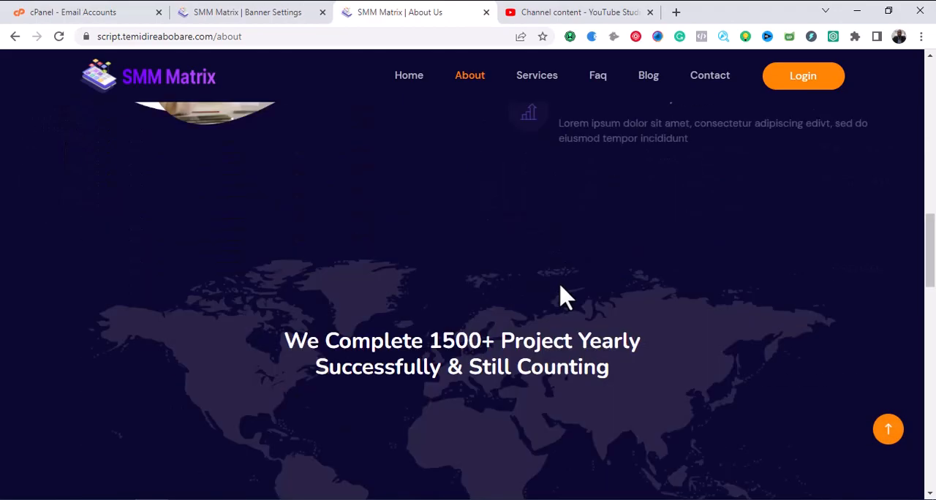
scroll(562, 307, "up", 10)
scroll(562, 316, "up", 10)
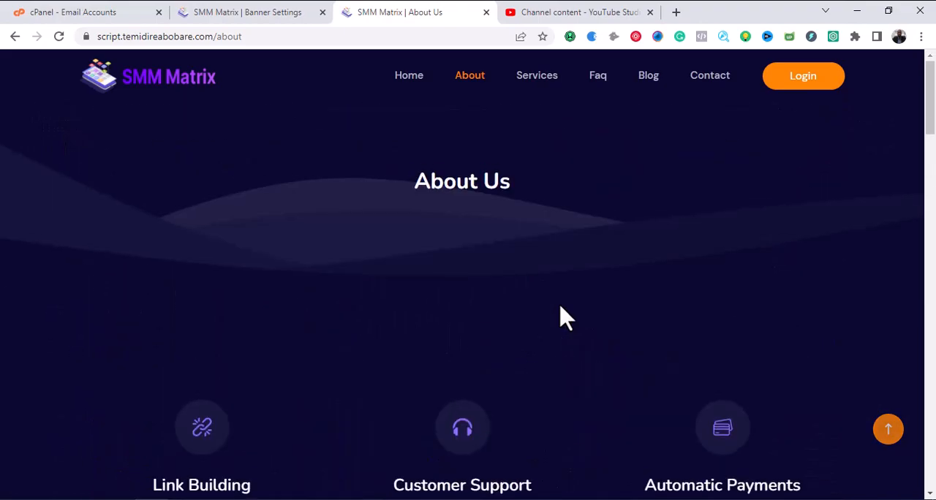
scroll(560, 318, "down", 12)
scroll(561, 329, "up", 12)
Check the banner image upload in the banner settings, dismissing the file chooser without selecting a file.
left_click(233, 14)
left_click(571, 358)
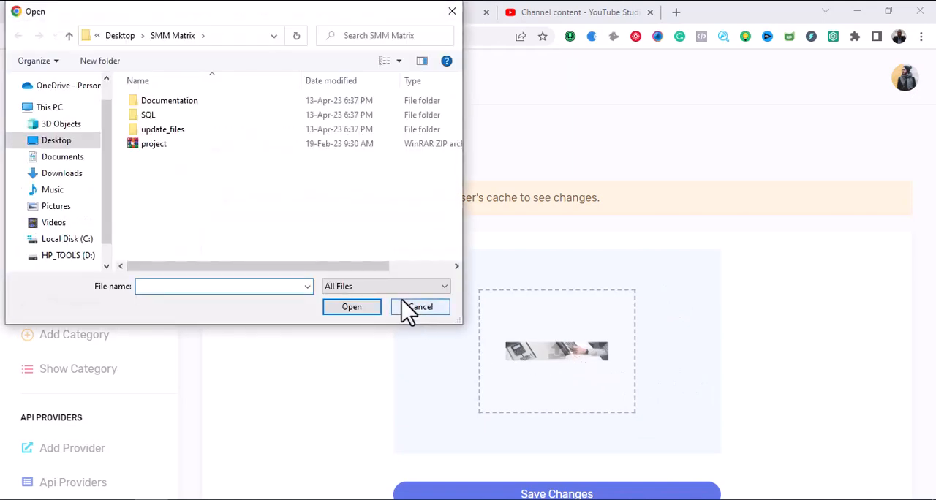
left_click(403, 303)
scroll(545, 348, "down", 2)
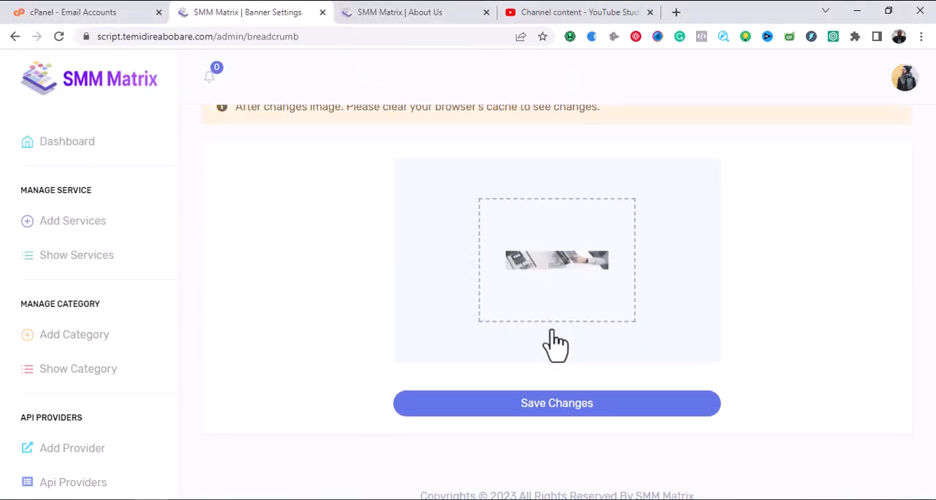
Expand the Manage Content group and look through its editable site sections, from Hero to Login.
scroll(136, 347, "down", 10)
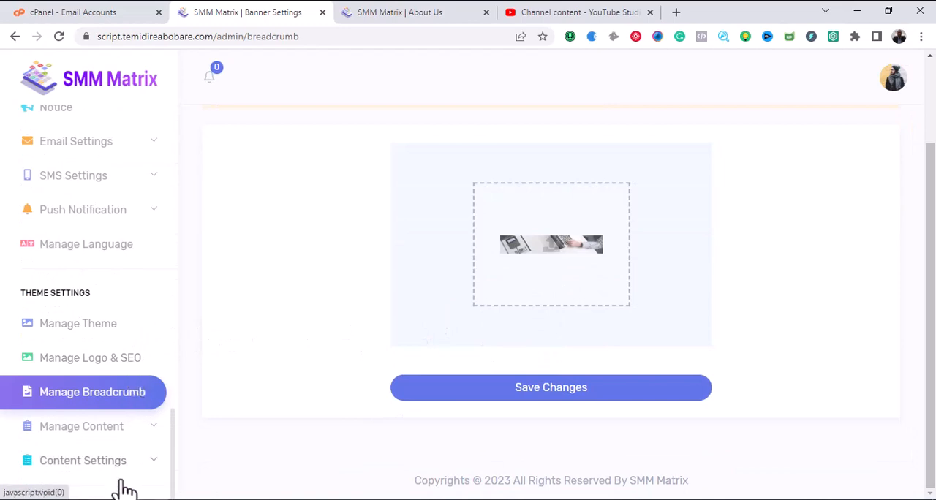
left_click(110, 437)
scroll(159, 397, "down", 4)
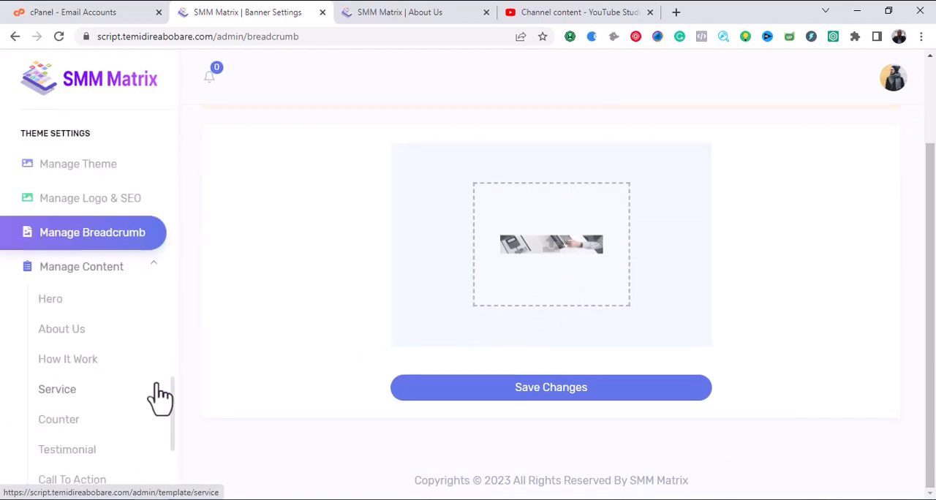
scroll(138, 280, "up", 2)
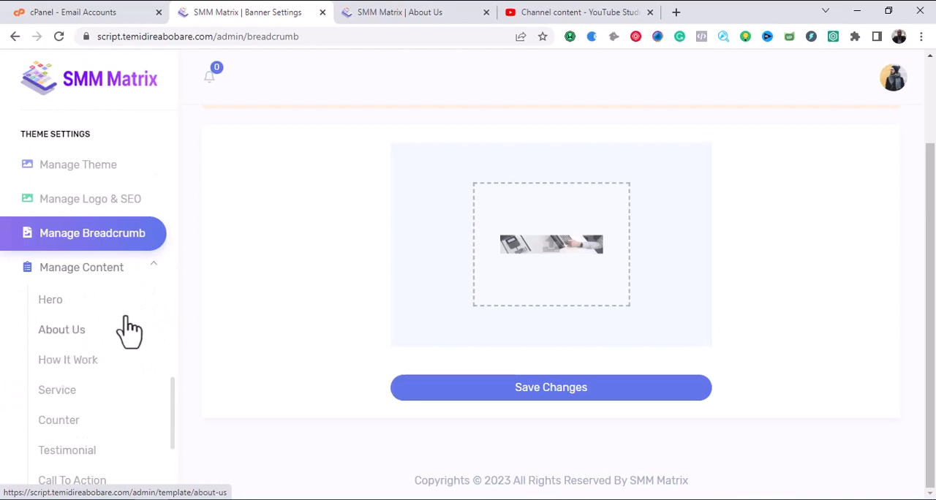
scroll(153, 399, "down", 2)
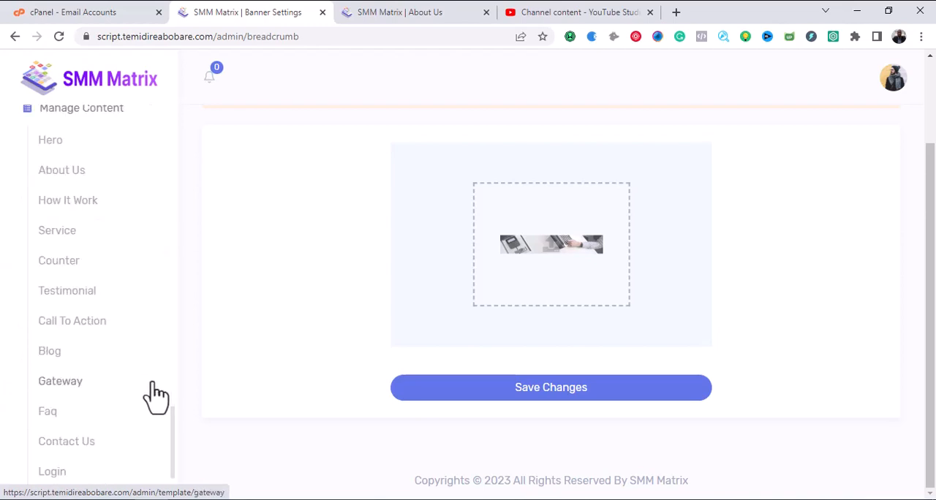
scroll(155, 394, "up", 2)
scroll(73, 351, "up", 2)
scroll(109, 338, "down", 2)
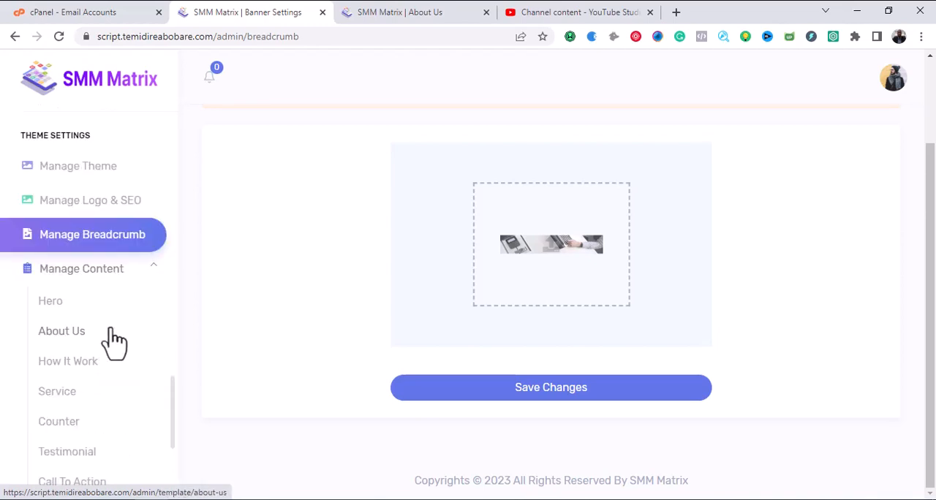
Open the About Us content form and compare its English titles and description with the public About Us page.
left_click(62, 340)
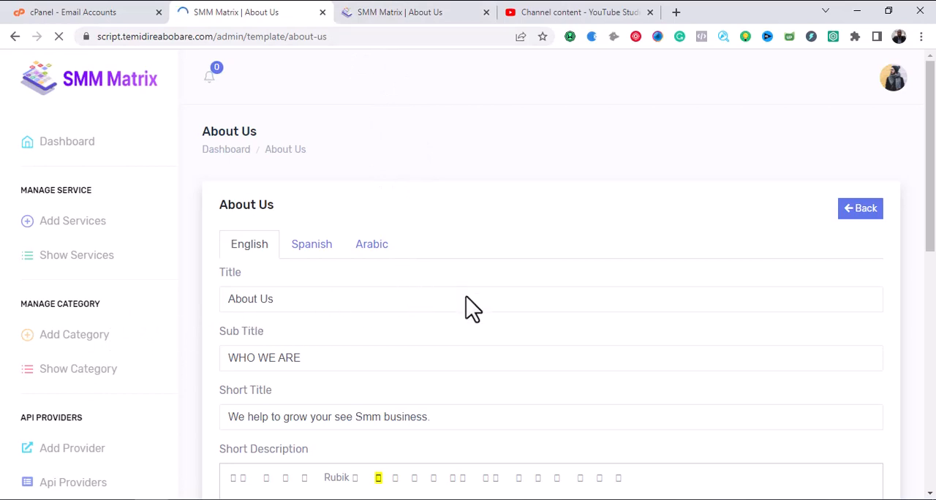
scroll(468, 303, "down", 2)
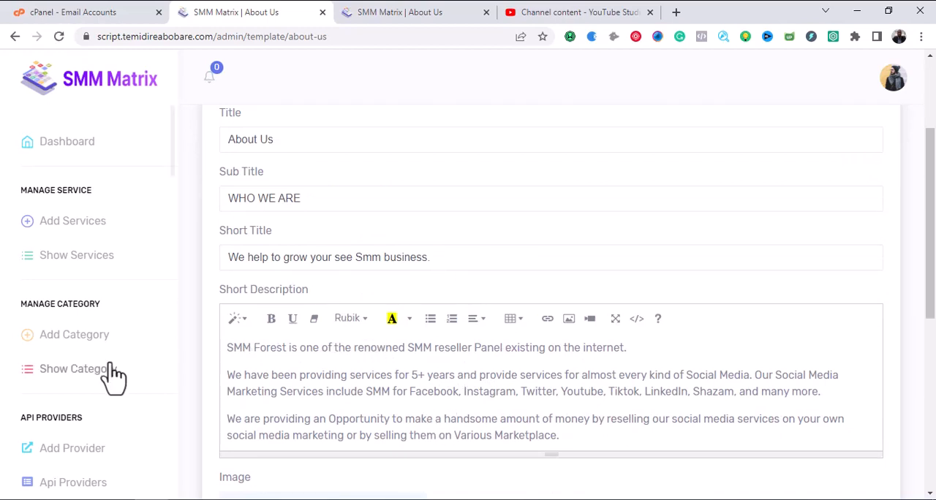
scroll(136, 361, "down", 6)
left_click(397, 13)
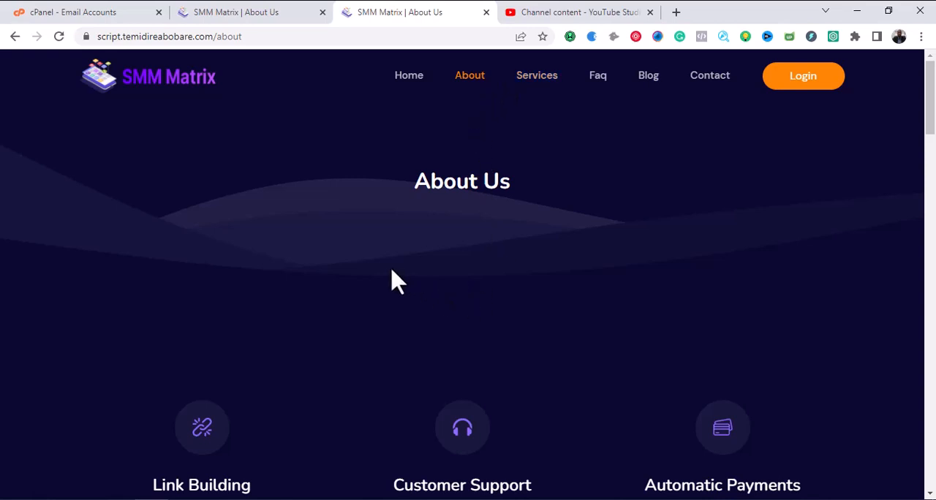
scroll(395, 281, "down", 2)
left_click(264, 12)
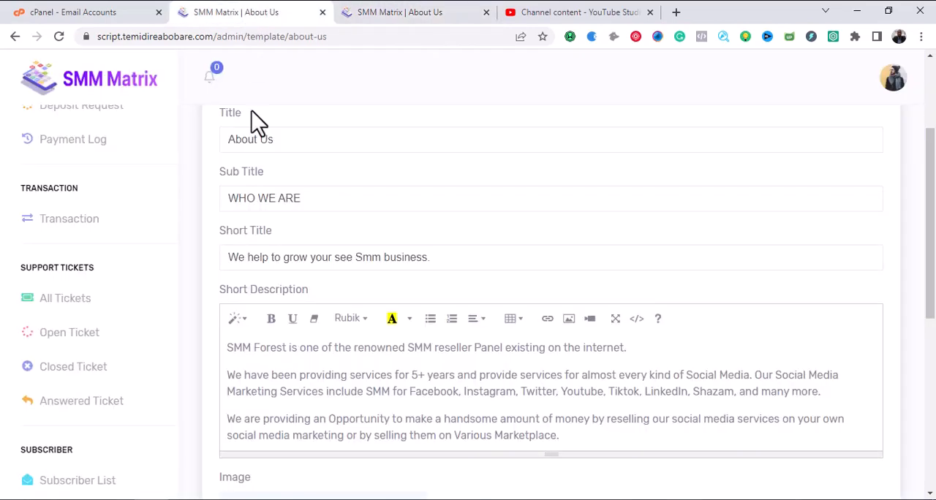
Review the rest of the Manage Content sections and the fields of the About Us content form.
scroll(188, 310, "down", 5)
scroll(140, 343, "down", 5)
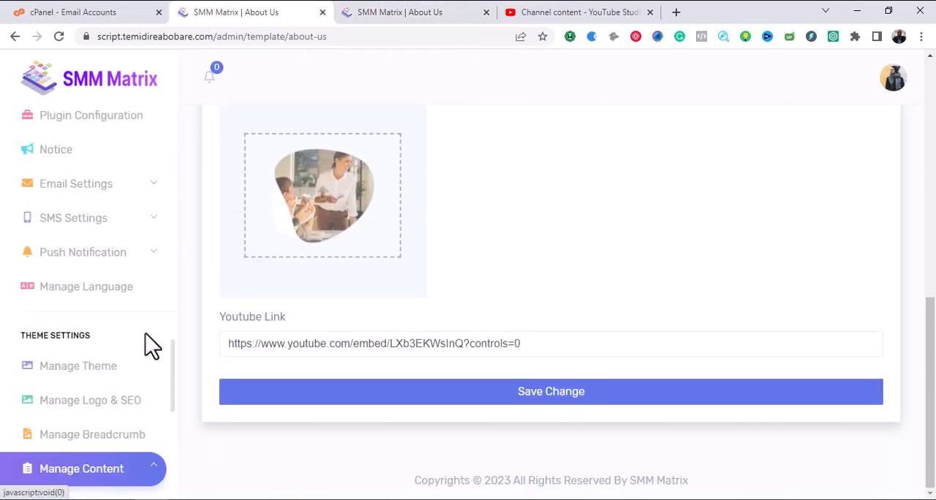
scroll(145, 336, "down", 5)
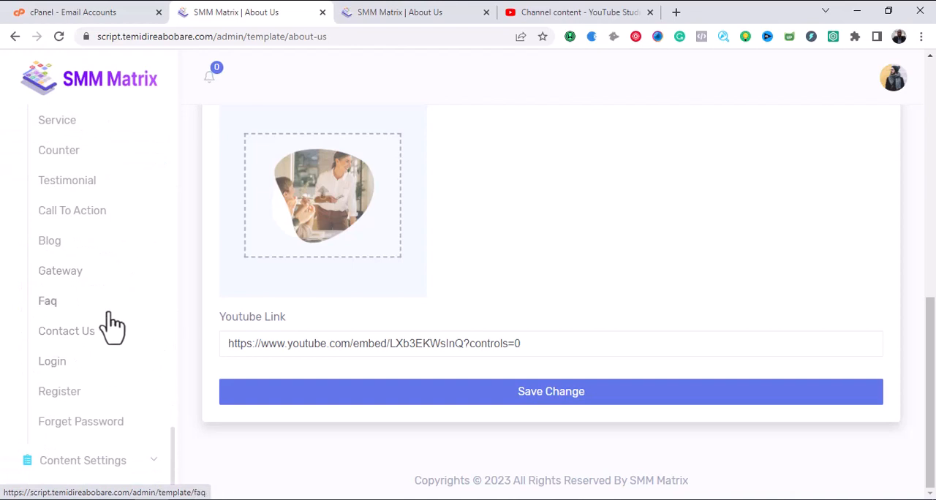
scroll(111, 322, "up", 2)
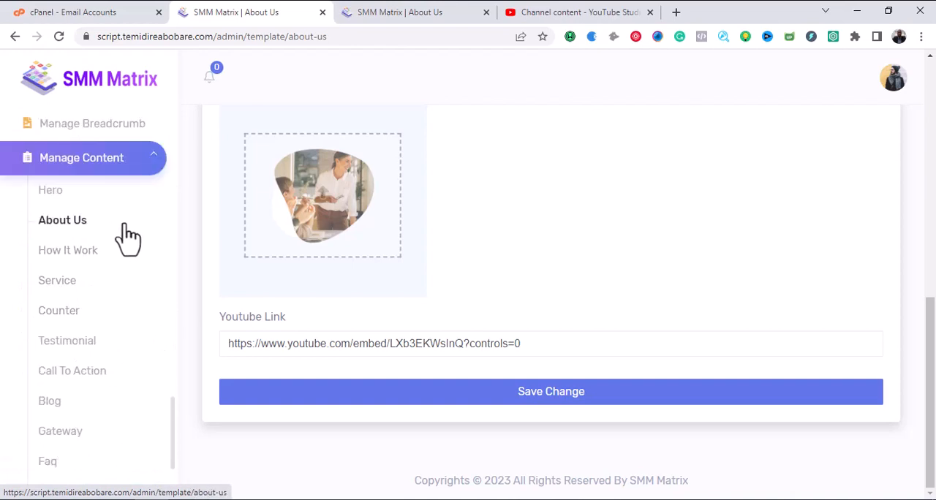
scroll(414, 293, "up", 5)
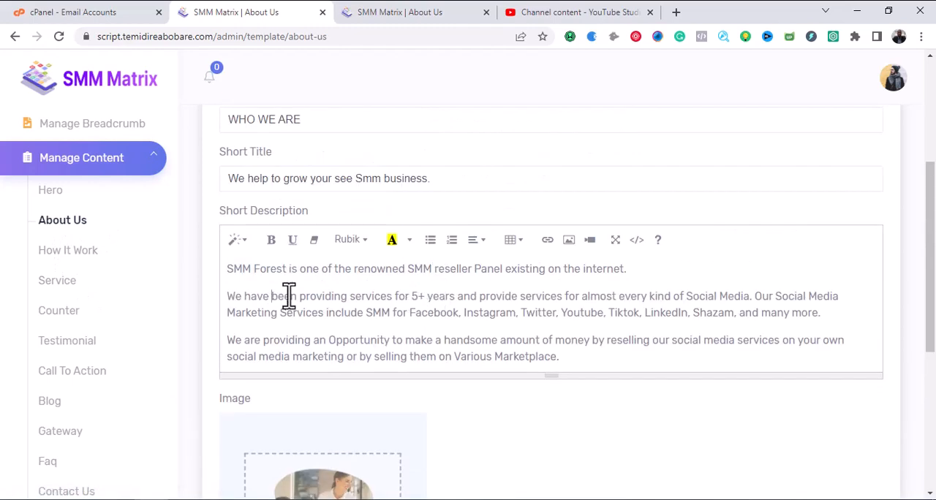
Examine the public About Us page's features, image, counter and testimonial sections to see where the managed content appears.
left_click(392, 19)
scroll(424, 245, "down", 10)
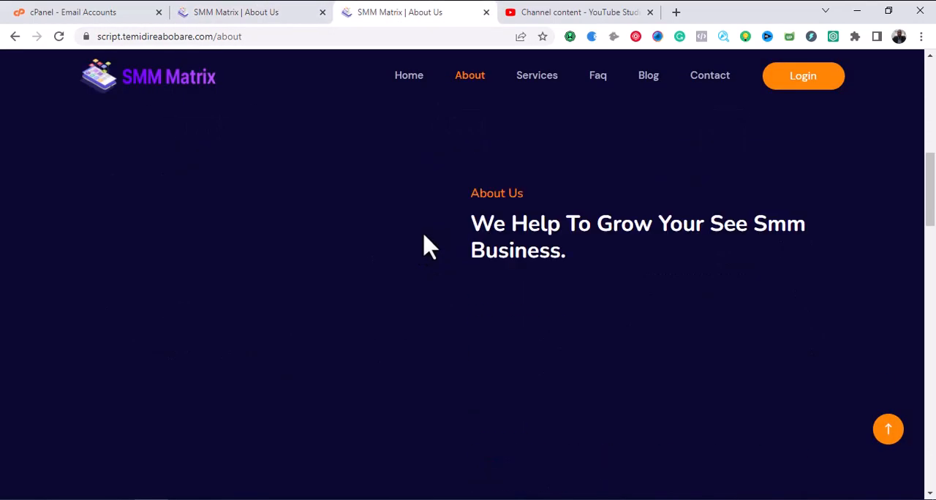
scroll(430, 250, "up", 10)
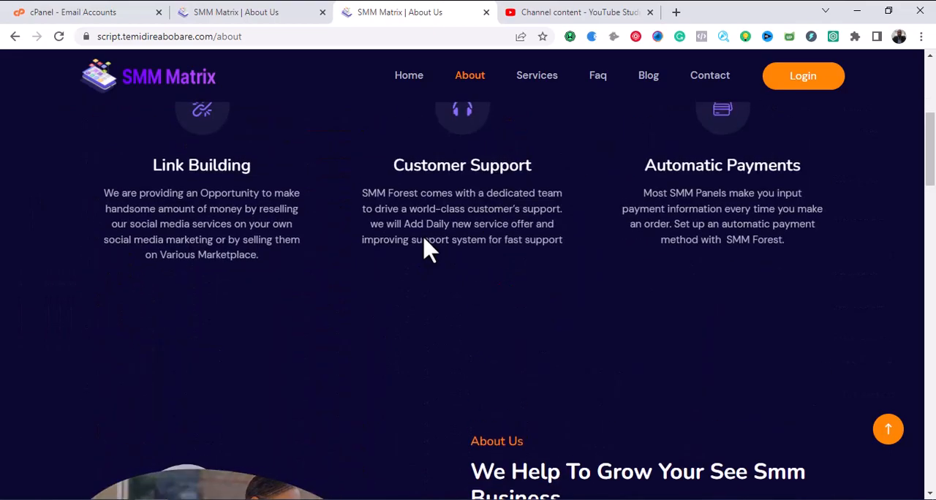
scroll(429, 250, "down", 3)
scroll(429, 250, "down", 15)
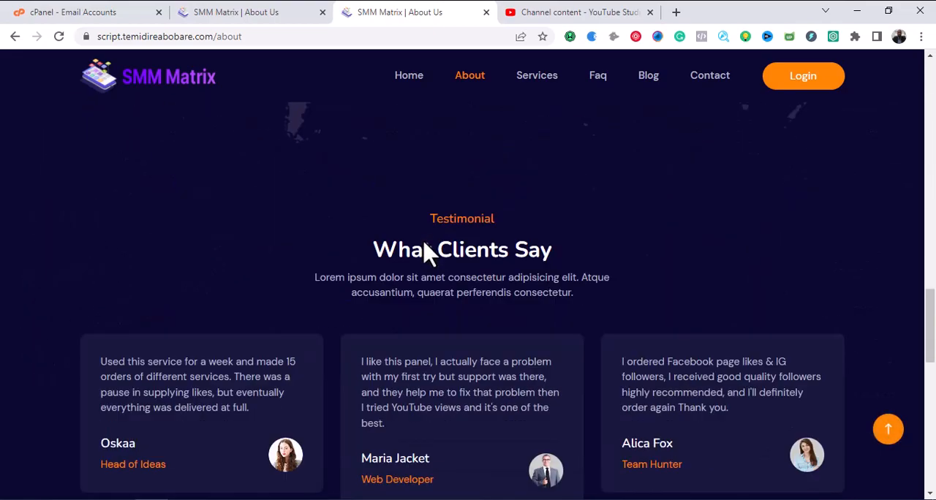
scroll(429, 260, "up", 16)
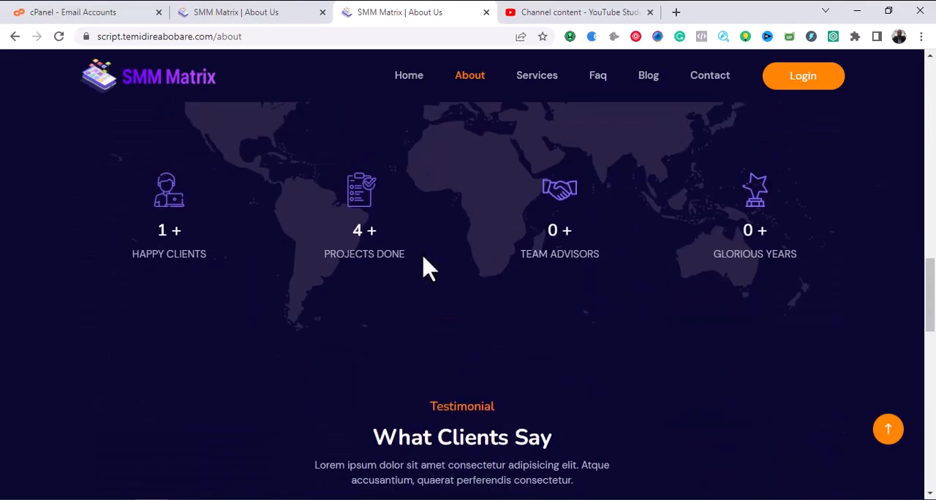
scroll(424, 267, "down", 2)
scroll(424, 267, "down", 5)
scroll(424, 278, "up", 2)
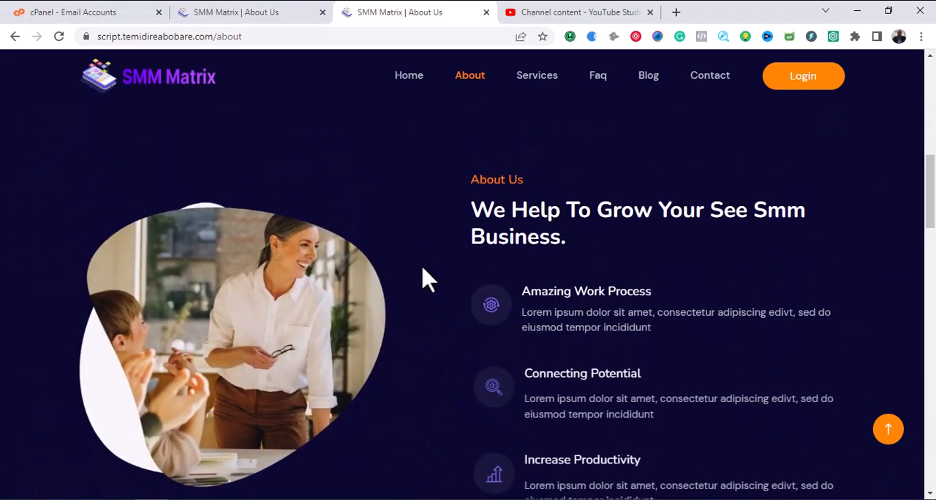
scroll(512, 303, "up", 4)
scroll(516, 307, "up", 5)
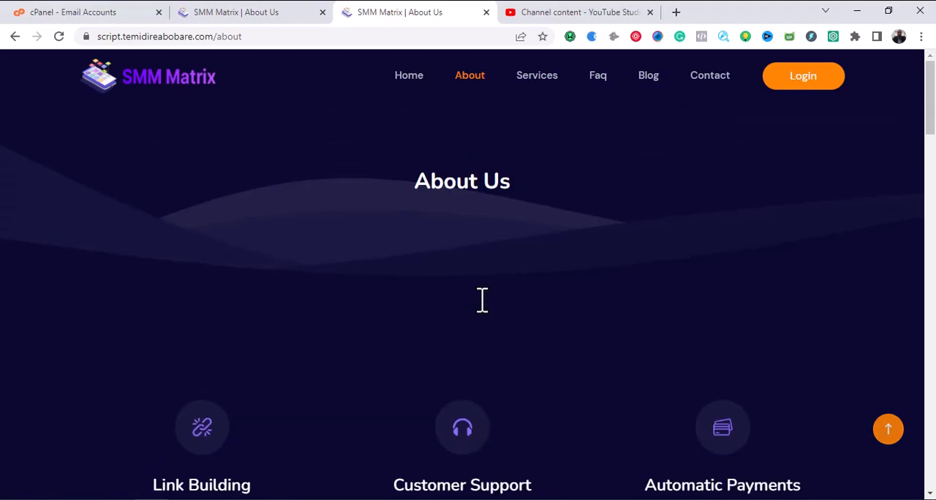
Return to the About Us content form and review its description, image and YouTube link fields.
left_click(227, 12)
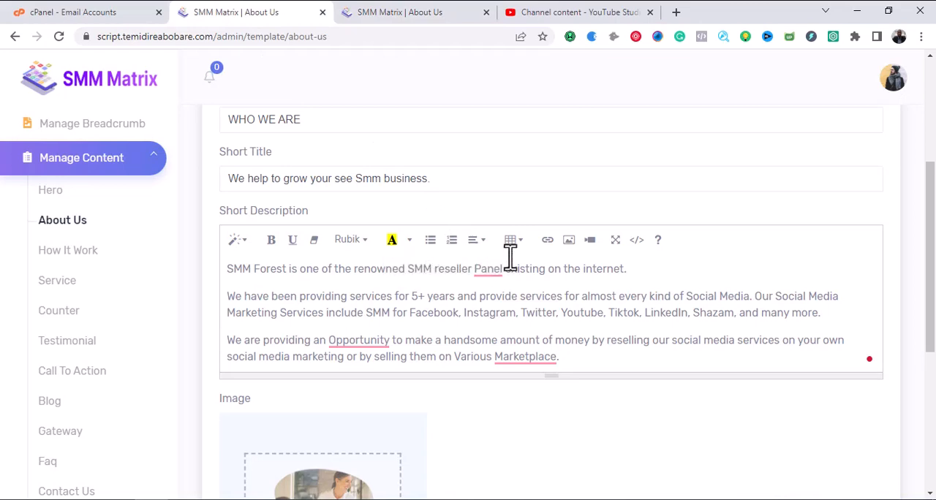
scroll(491, 270, "down", 5)
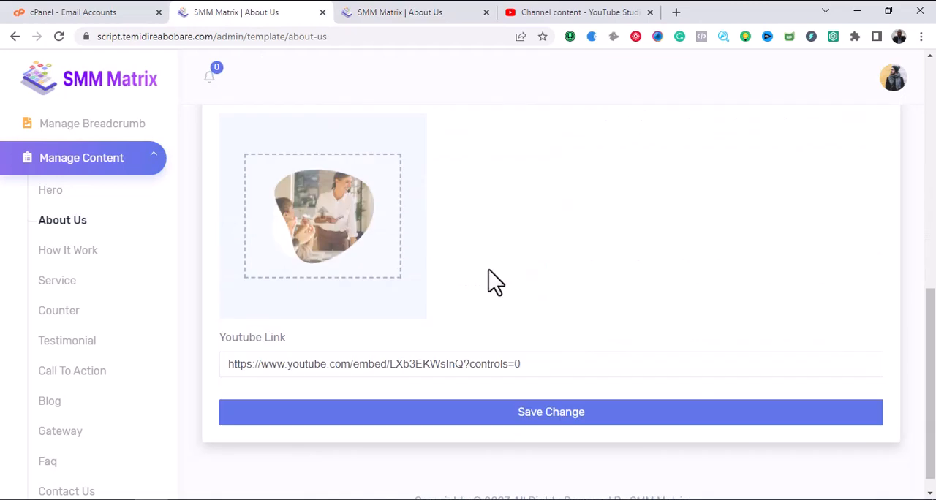
scroll(496, 282, "up", 5)
scroll(418, 236, "down", 4)
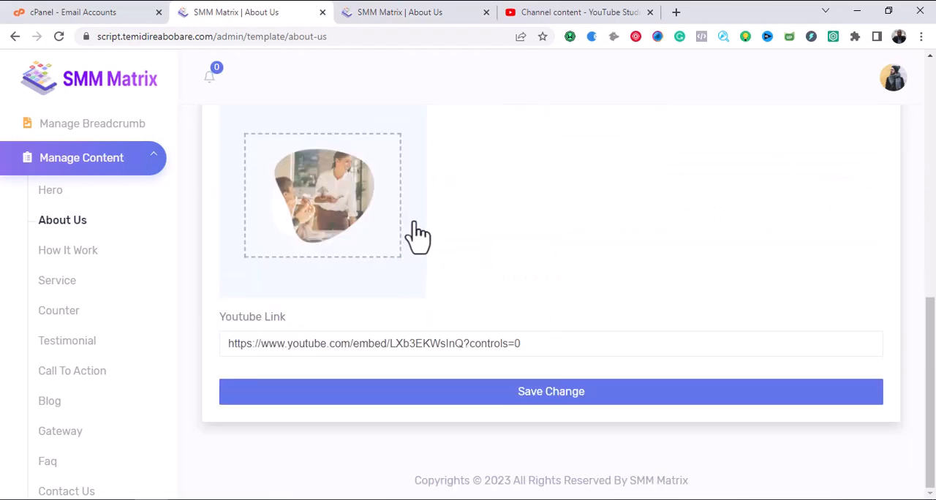
Compare the Title and Short Title fields of the About Us form with the headings on the public About Us page.
scroll(445, 340, "up", 6)
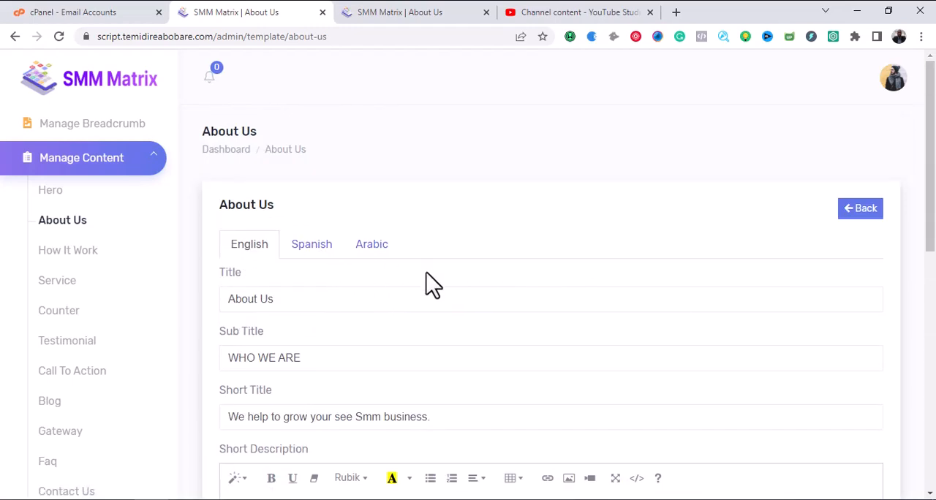
left_click(337, 306)
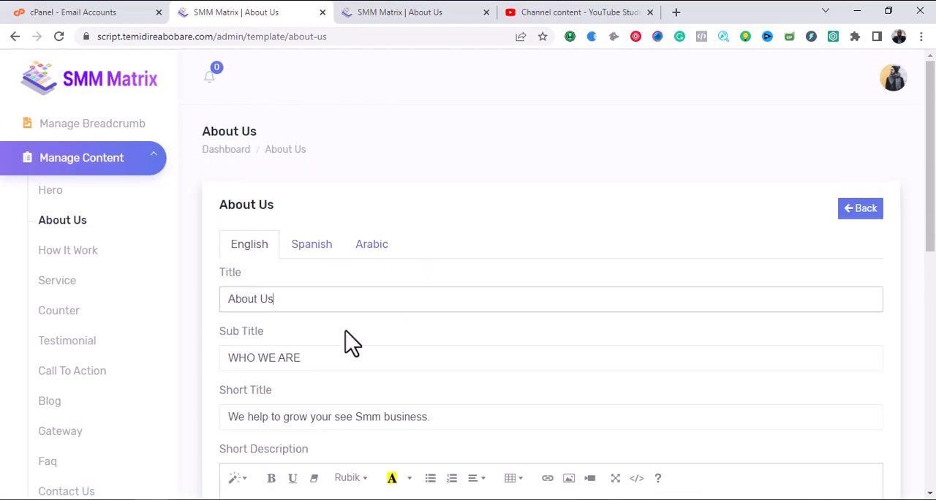
left_click(383, 13)
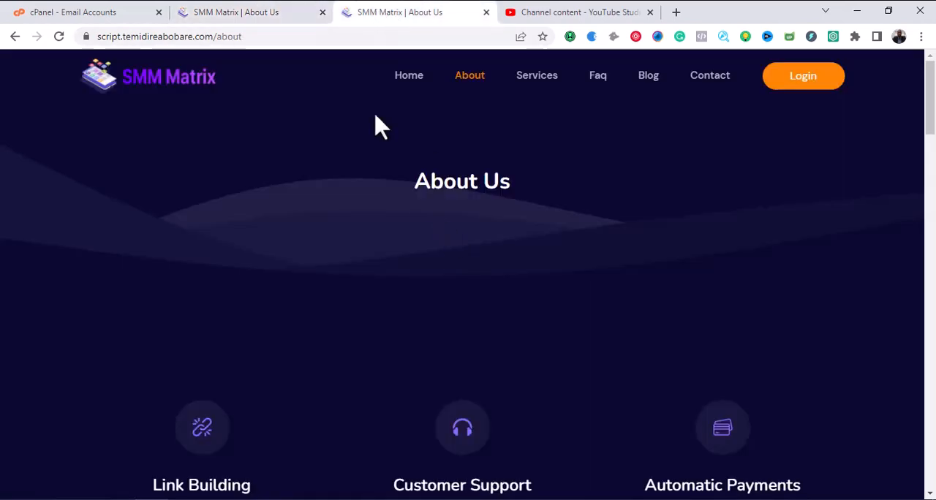
left_click(239, 10)
scroll(432, 263, "down", 2)
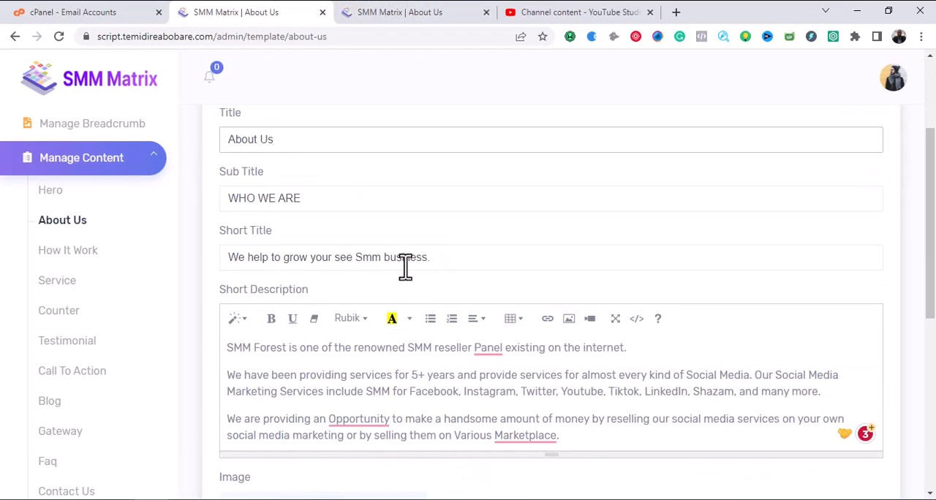
left_click(435, 259)
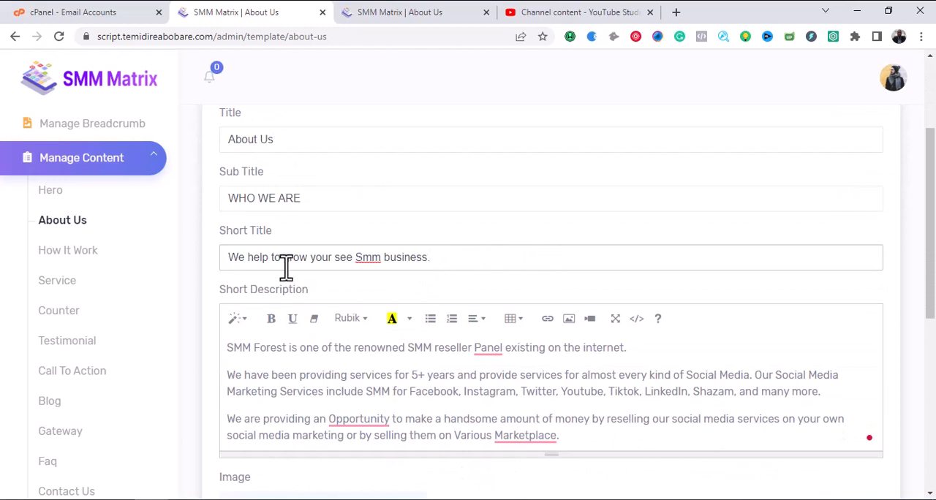
left_click(387, 14)
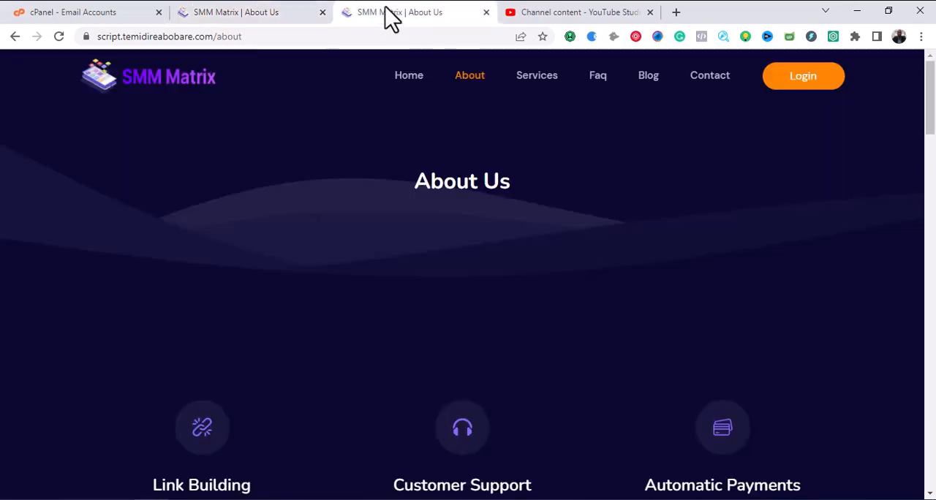
scroll(482, 300, "down", 8)
scroll(512, 303, "up", 2)
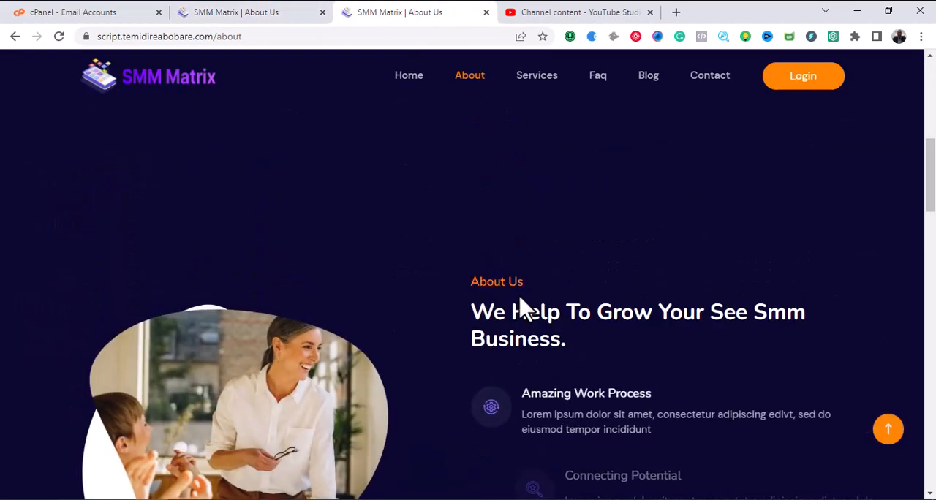
left_click(273, 14)
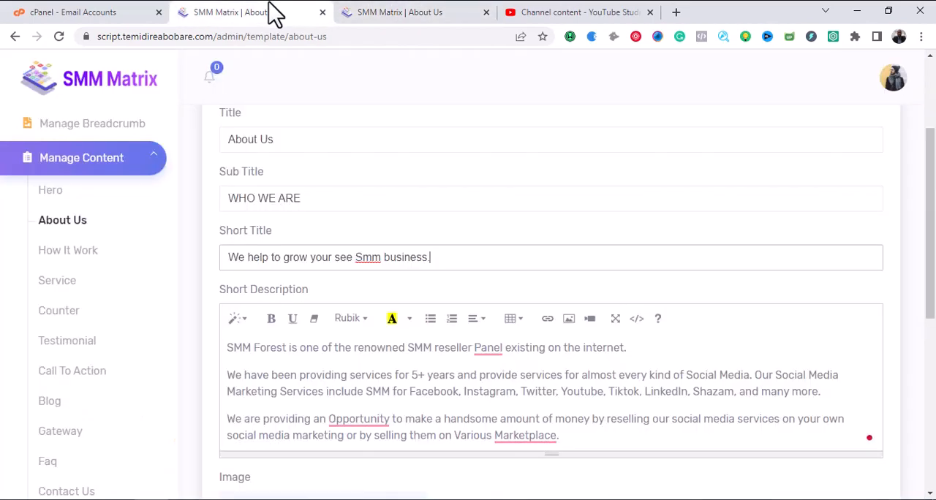
Set the English Short Title of the About Us content to "We help you grow your business via our SMM services" and save the change.
scroll(583, 386, "down", 2)
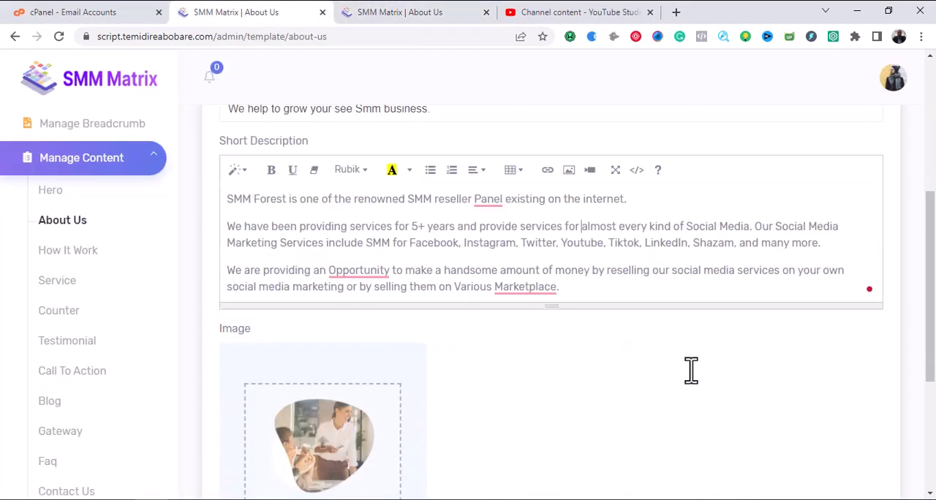
mouse_move(557, 278)
scroll(558, 278, "up", 2)
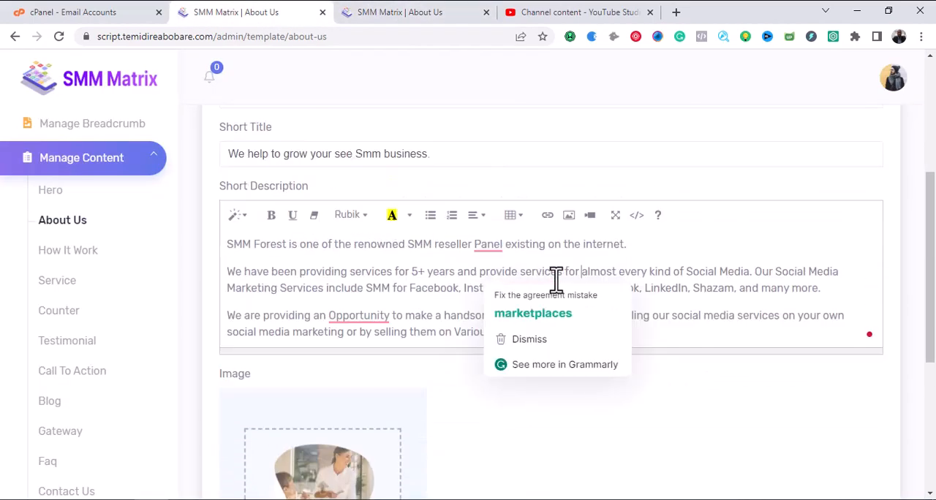
left_click(269, 256)
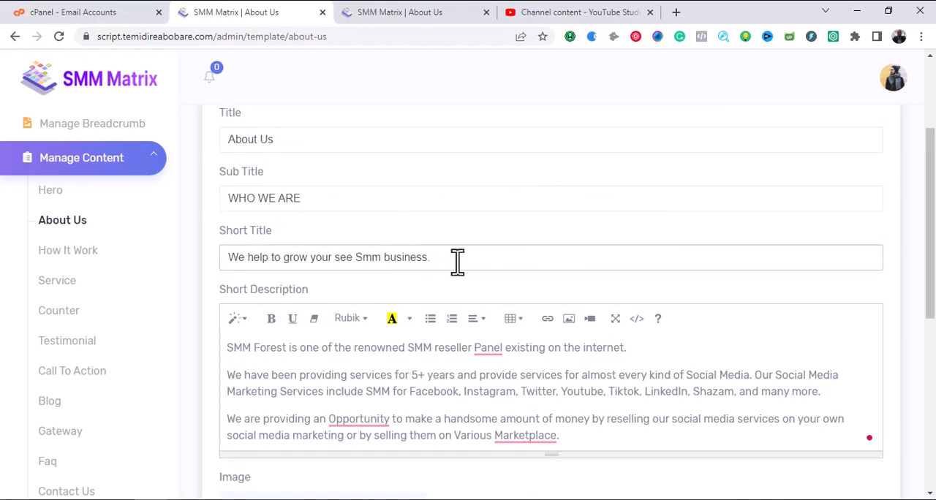
key("ctrl+a")
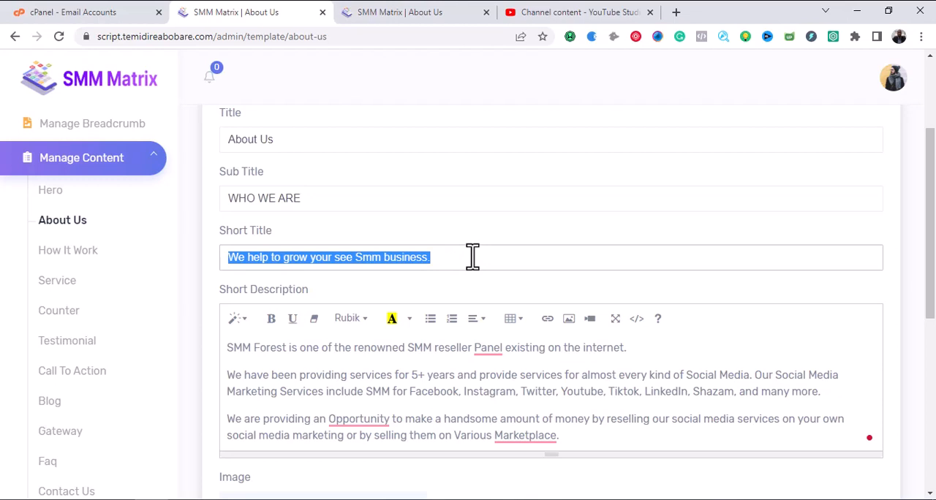
type("We")
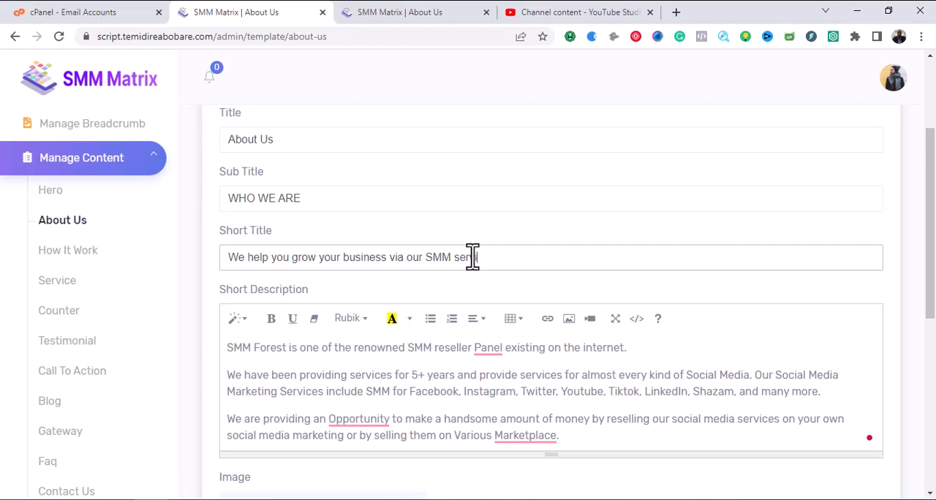
scroll(439, 307, "down", 10)
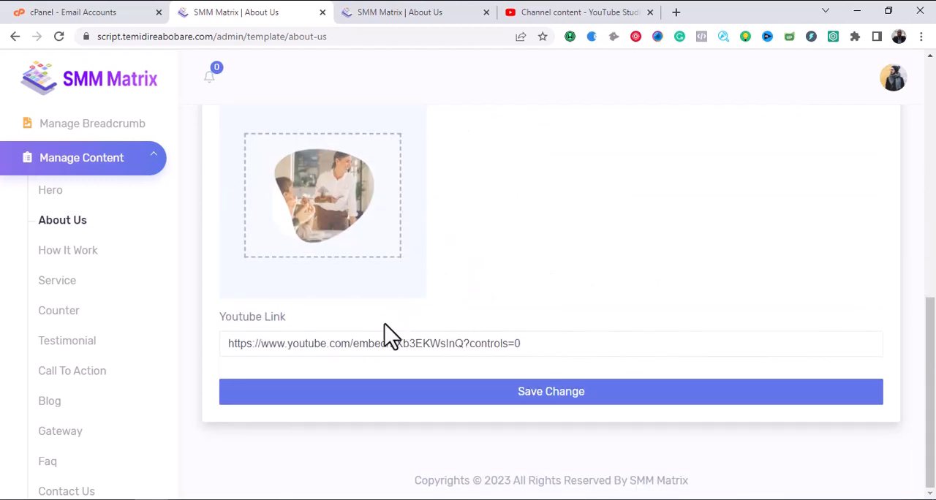
left_click(513, 395)
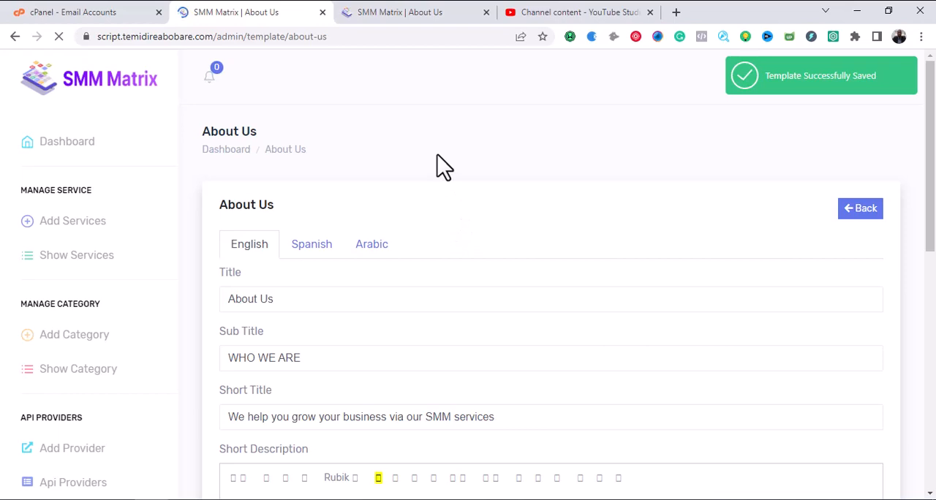
Reload the public About Us page to check its section heading, and return to the admin form.
left_click(404, 11)
left_click(59, 36)
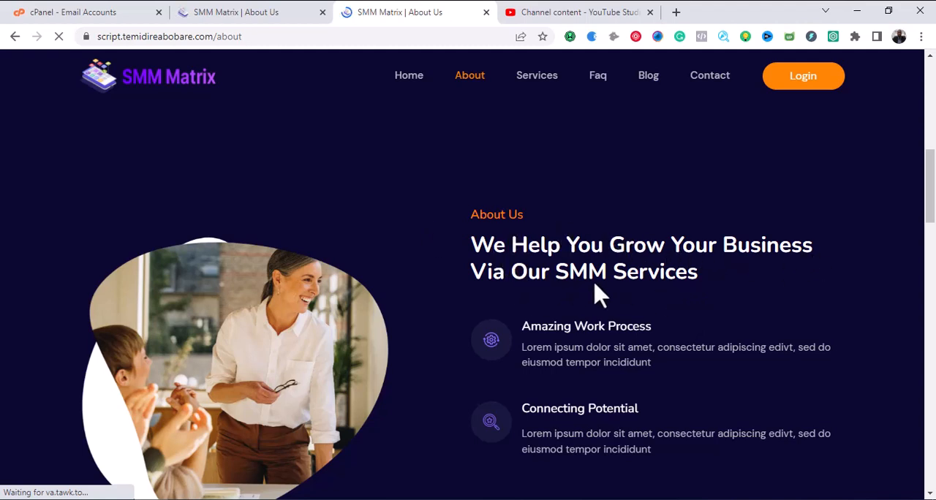
left_click(231, 13)
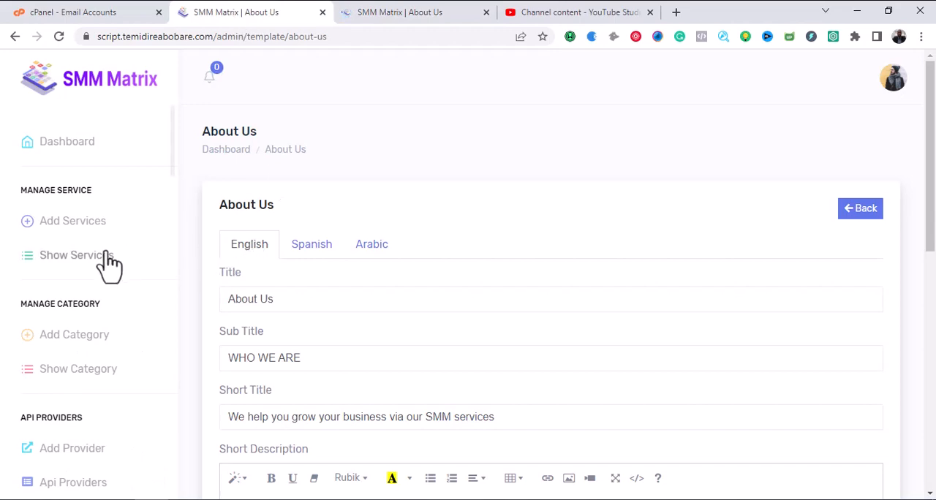
Collapse the Manage Content group and open the About Us item list under Content Settings.
scroll(109, 278, "down", 20)
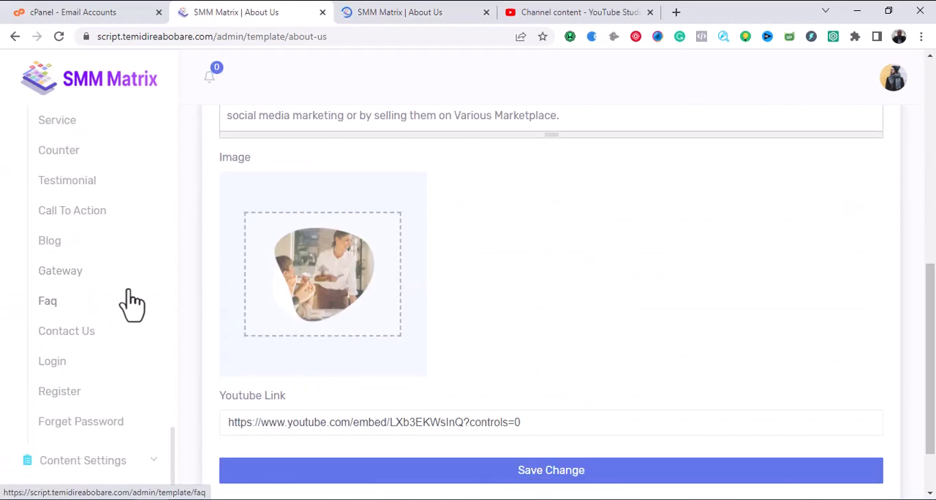
scroll(134, 272, "up", 4)
scroll(132, 272, "down", 5)
scroll(139, 263, "up", 2)
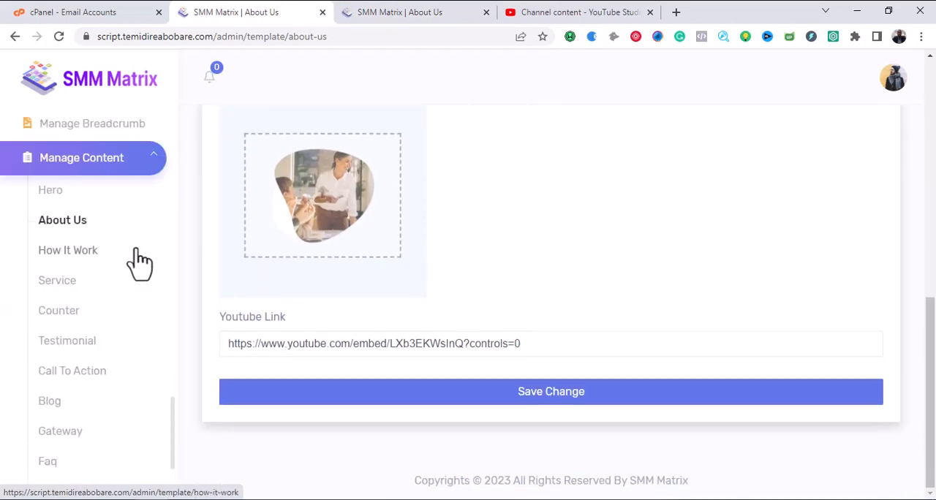
left_click(148, 174)
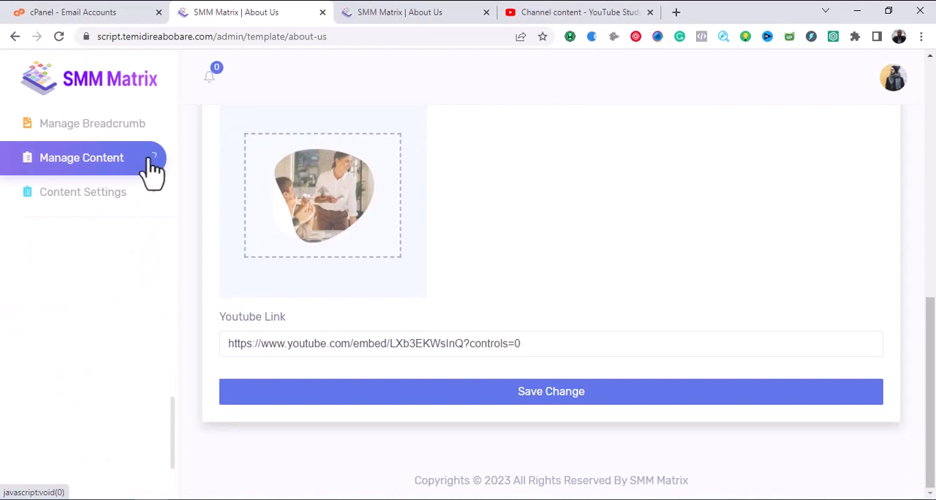
left_click(155, 208)
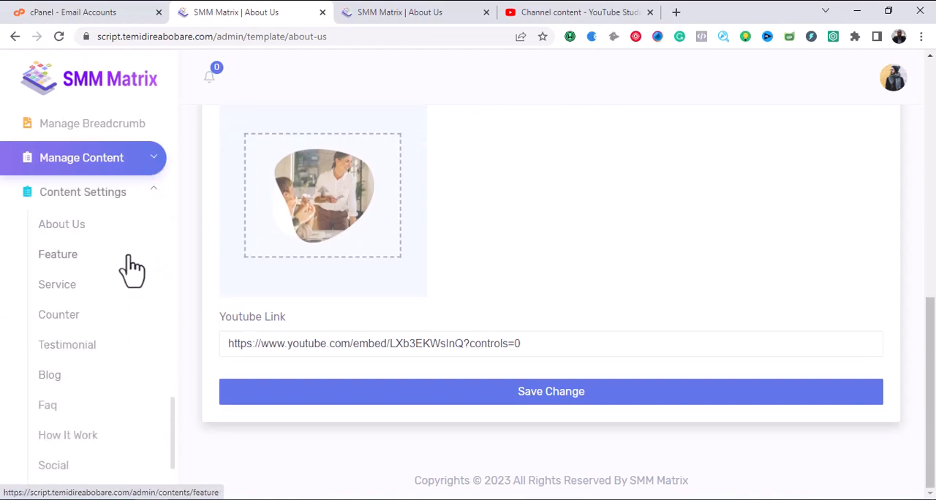
left_click(75, 233)
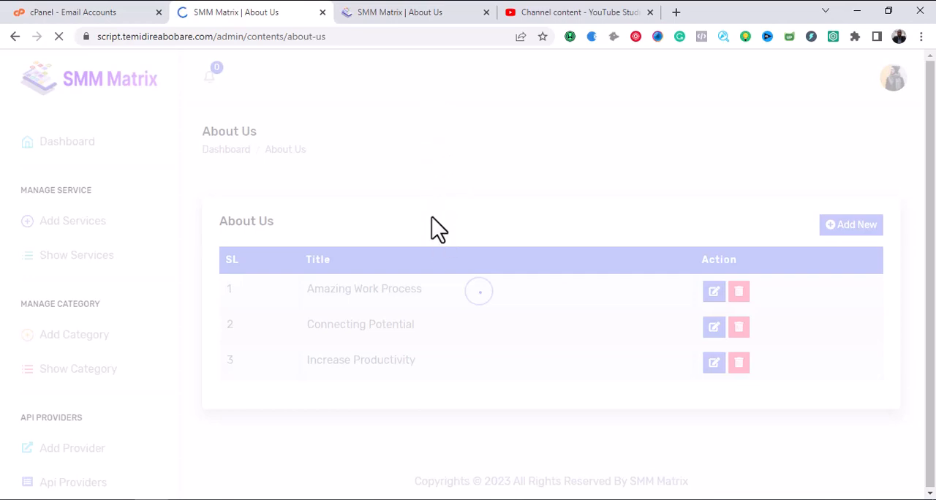
Compare the About Us items in the admin list with the points shown beside the image on the public About Us page.
left_click(404, 7)
scroll(485, 223, "down", 1)
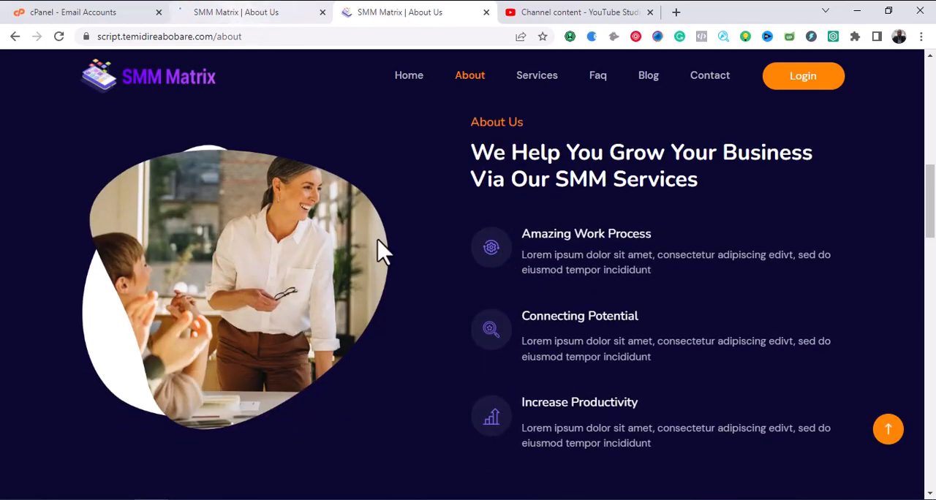
left_click(241, 12)
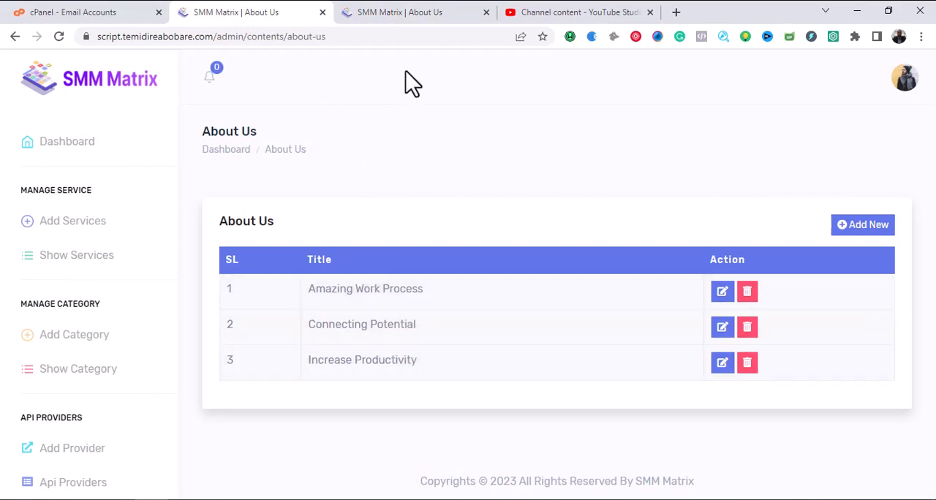
left_click(387, 12)
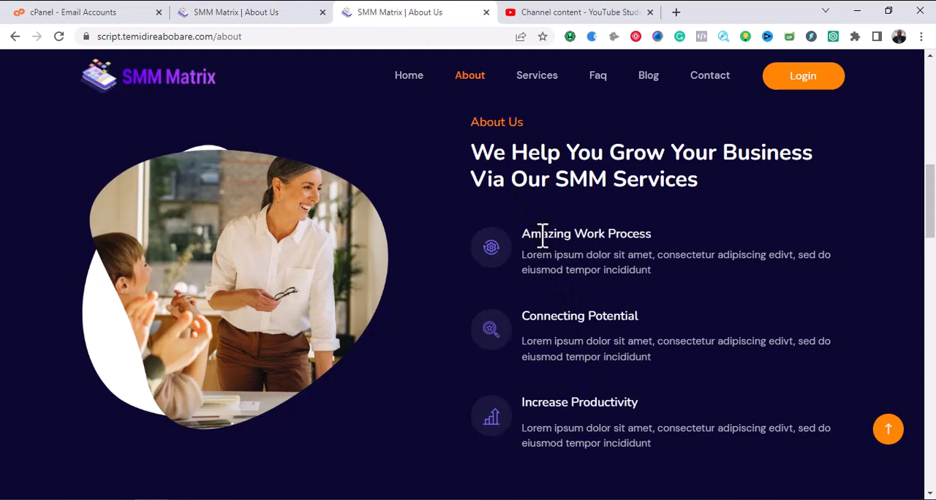
left_click(244, 11)
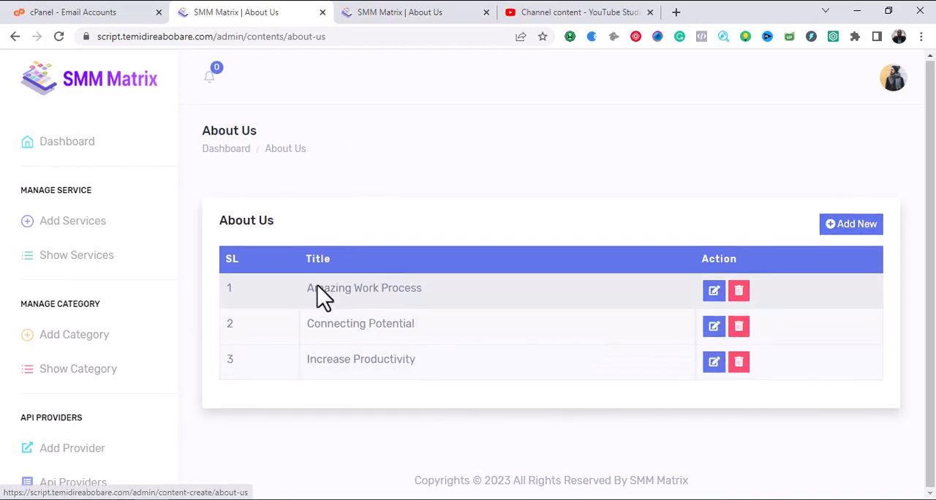
Look over the public About Us page from its testimonials back to its banner, and return to the admin About Us item list.
scroll(139, 356, "down", 10)
scroll(102, 459, "up", 12)
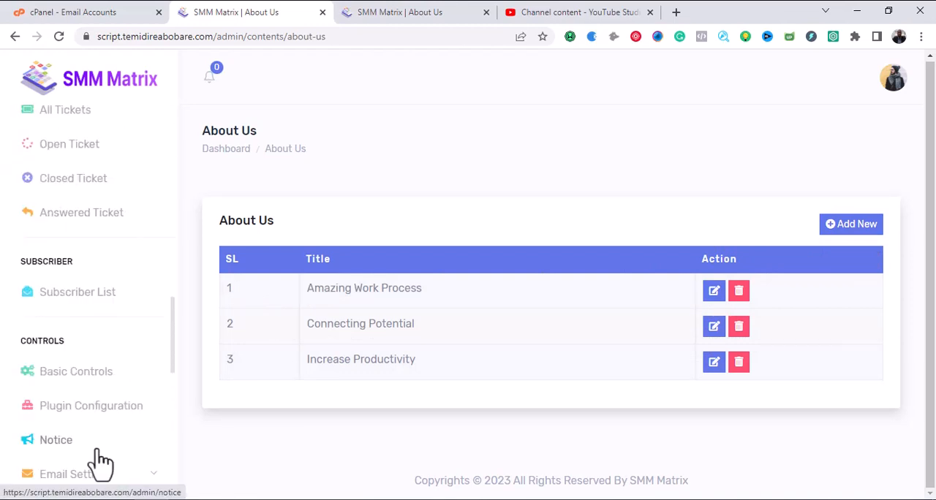
left_click(377, 6)
scroll(563, 292, "down", 15)
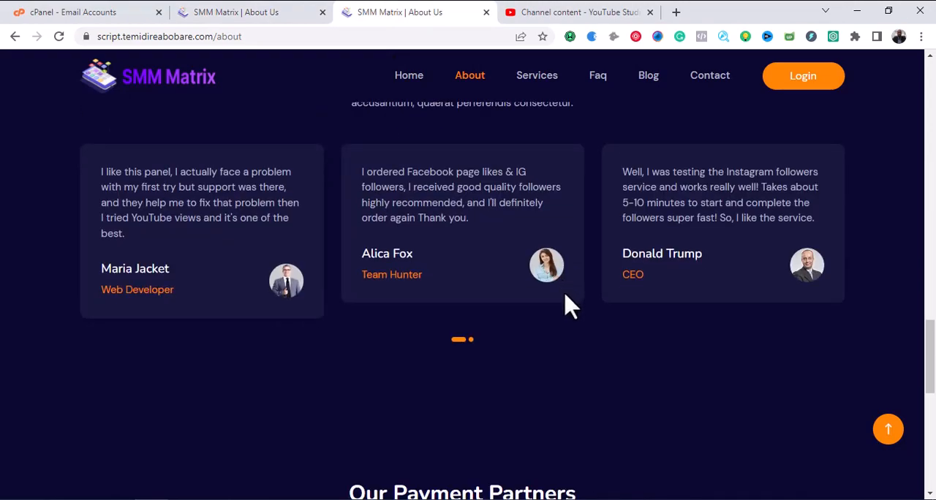
scroll(578, 409, "up", 15)
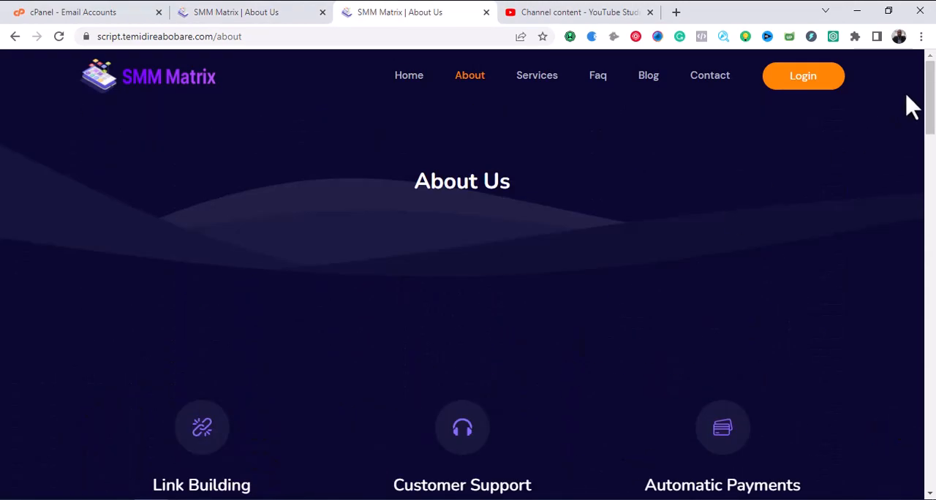
mouse_move(931, 85)
left_mouse_down()
mouse_move(932, 144)
mouse_move(931, 82)
left_mouse_up()
left_click(260, 16)
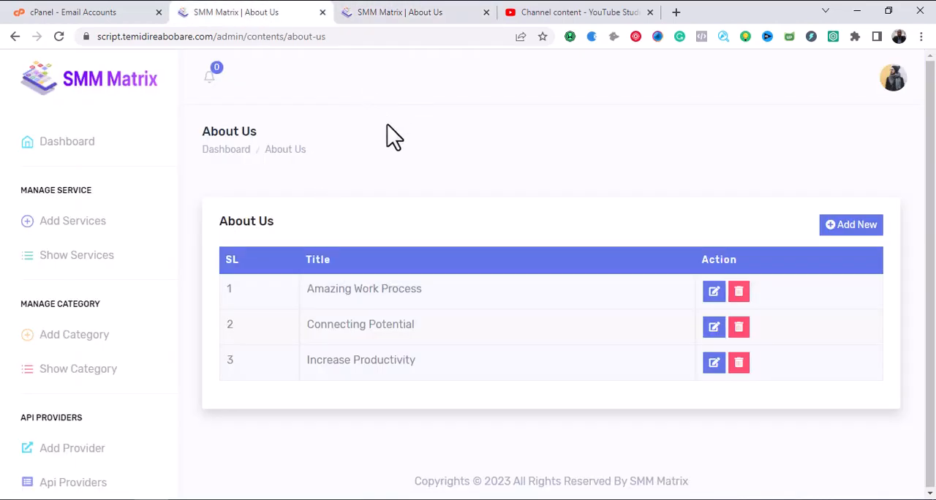